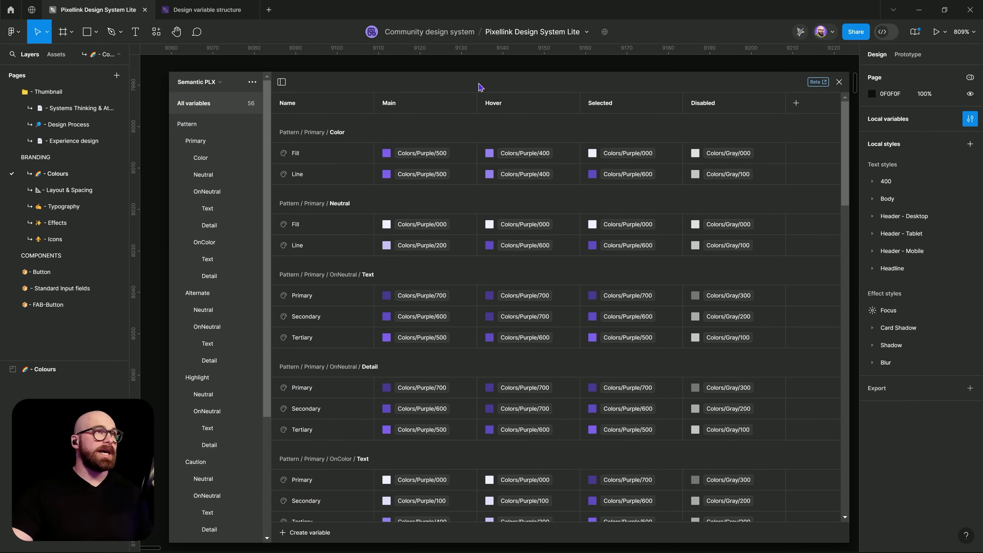
Step: Shorten the Semantic PLX variables window to its first groups and move it up over the canvas
left_click_drag(488, 70, 471, 87)
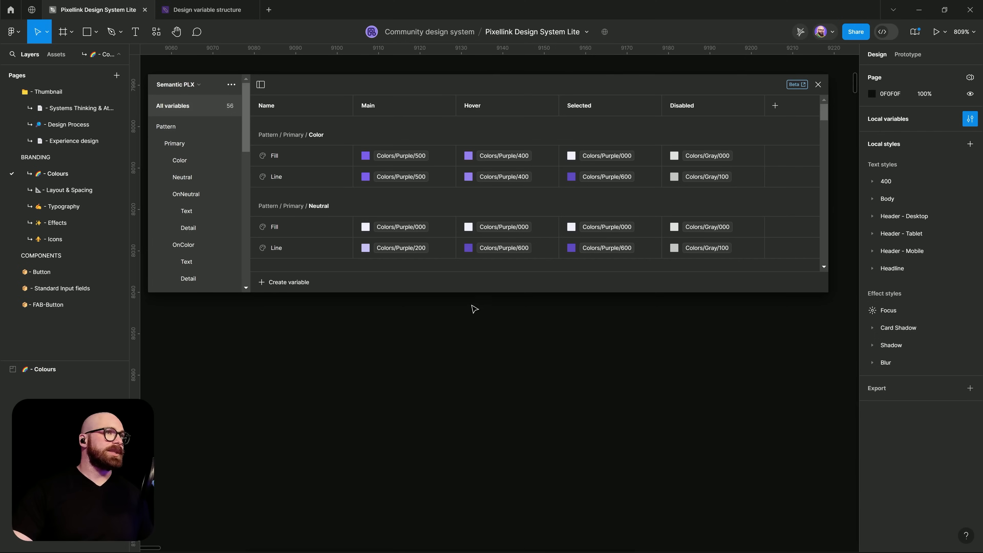
left_click_drag(479, 294, 481, 269)
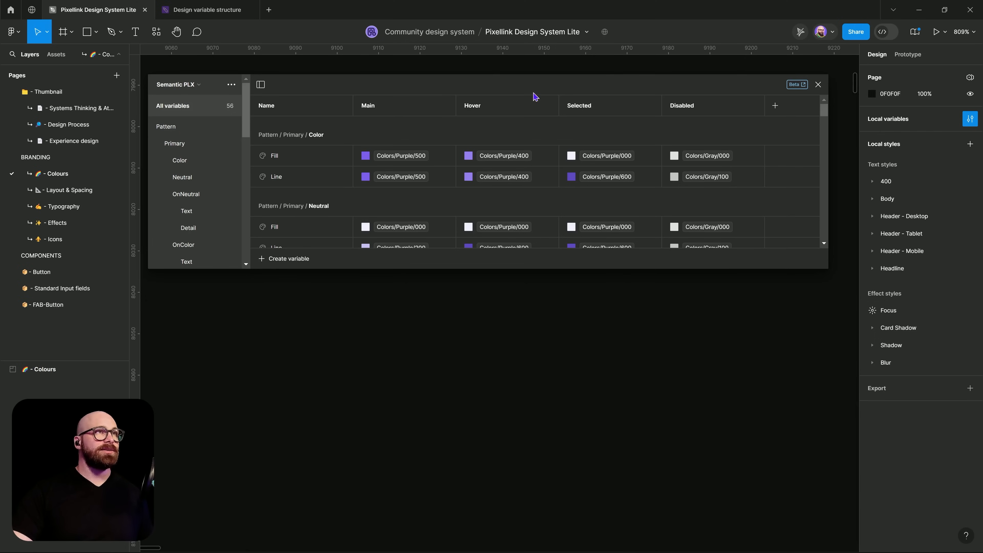
mouse_move(535, 84)
left_mouse_down()
mouse_move(539, 53)
mouse_move(542, 85)
left_mouse_up()
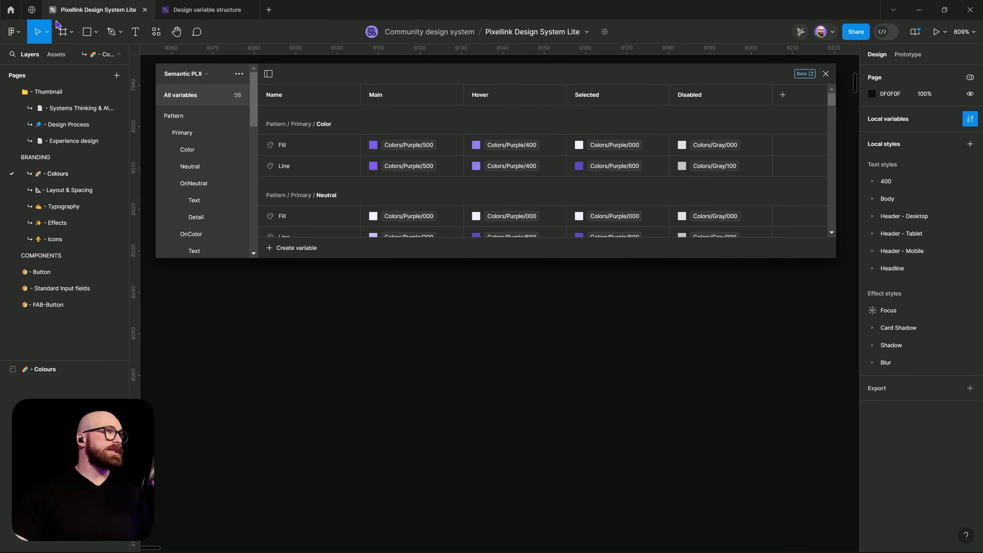
Step: Go to the Button page and show the local Semantic PLX collection in the Pixellink Variable Toolkit
left_click(87, 272)
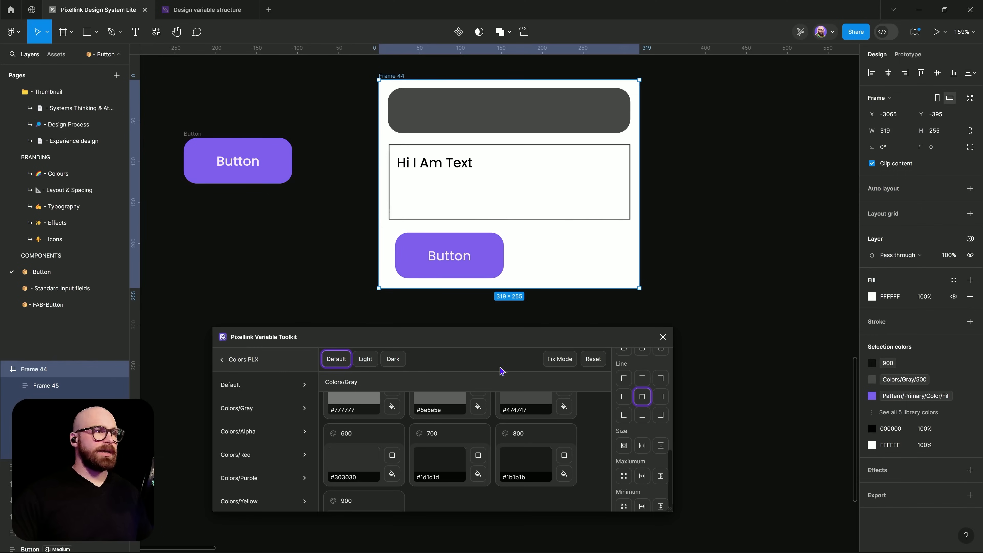
left_click(258, 365)
scroll(260, 474, "down", 4)
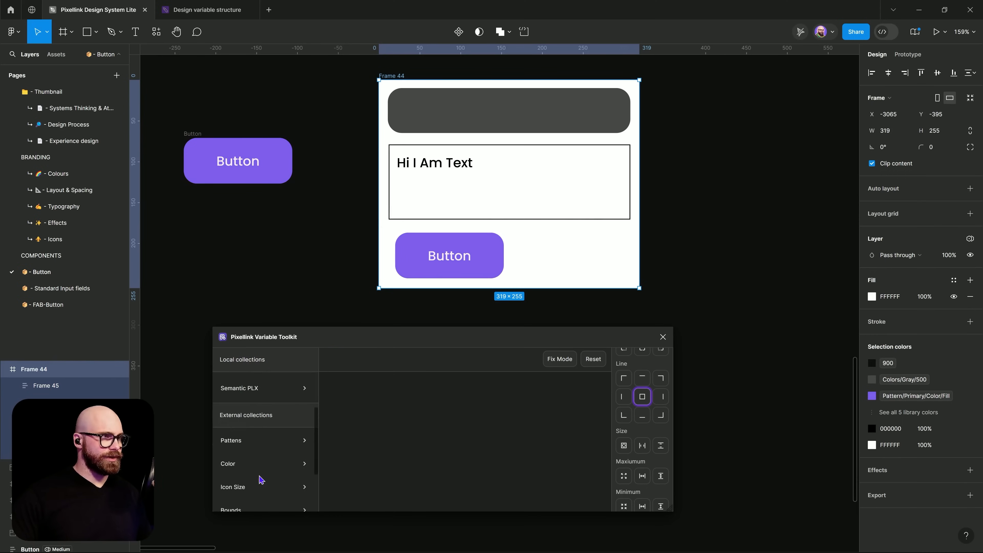
scroll(253, 422, "up", 2)
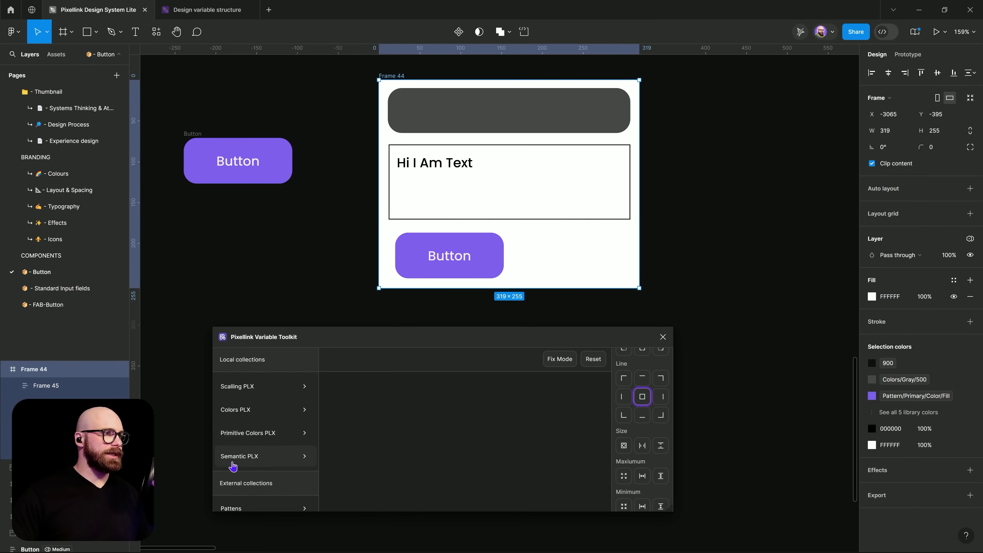
left_click(232, 457)
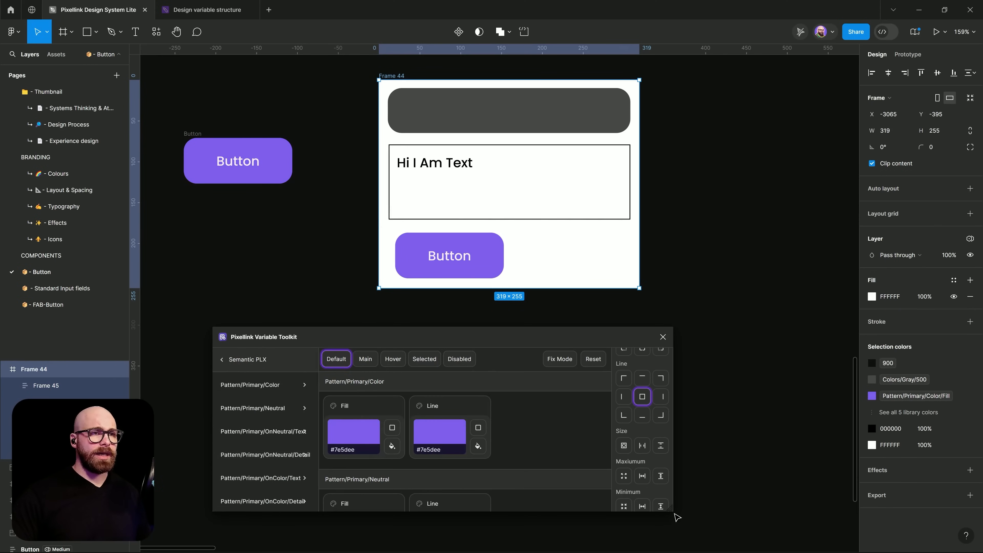
Step: Enlarge the Pixellink Variable Toolkit window and position it below Frame 44 so more of the pattern variables fit
left_click_drag(673, 510, 907, 511)
left_click_drag(643, 340, 577, 340)
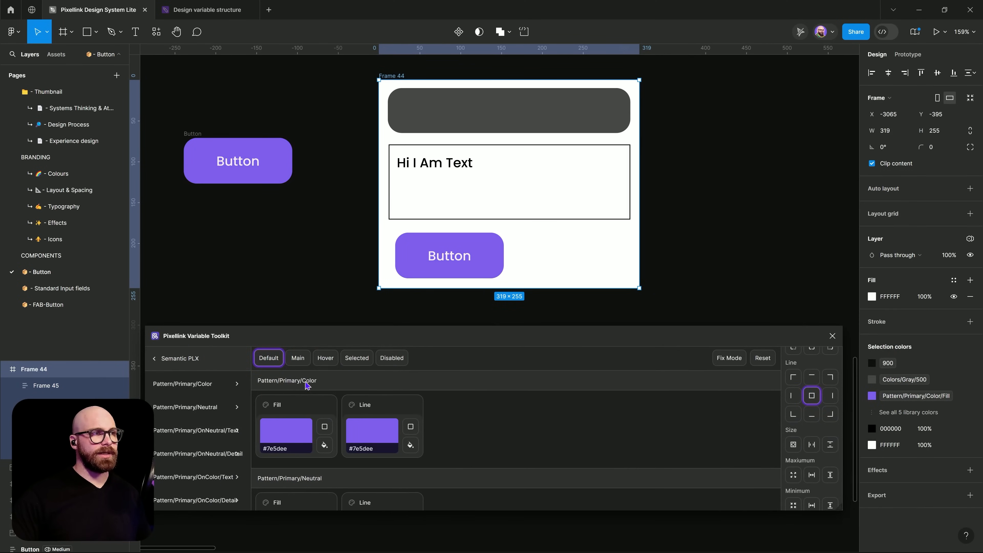
left_click_drag(269, 407, 296, 405)
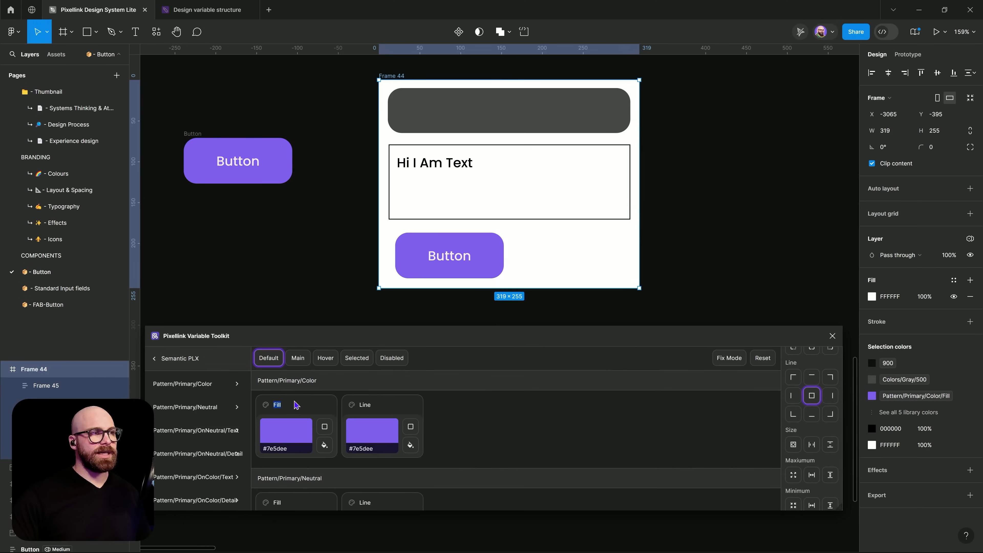
left_click_drag(356, 405, 376, 407)
scroll(394, 411, "down", 2)
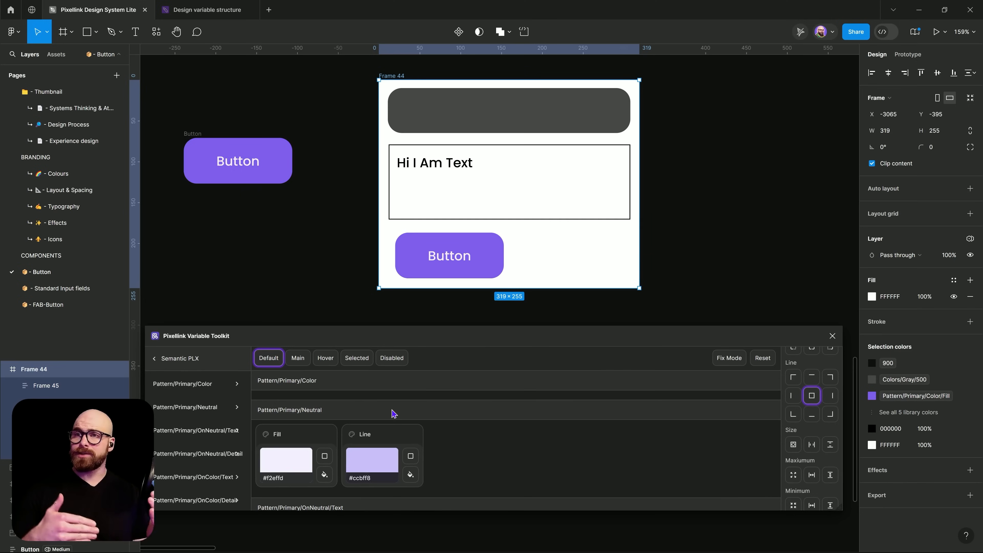
left_click_drag(399, 334, 427, 316)
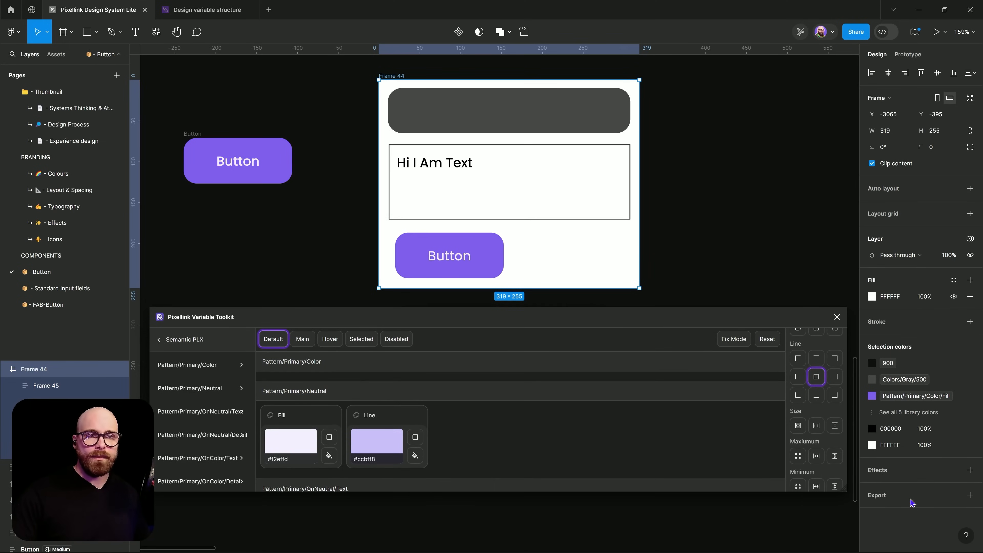
left_click_drag(843, 489, 850, 543)
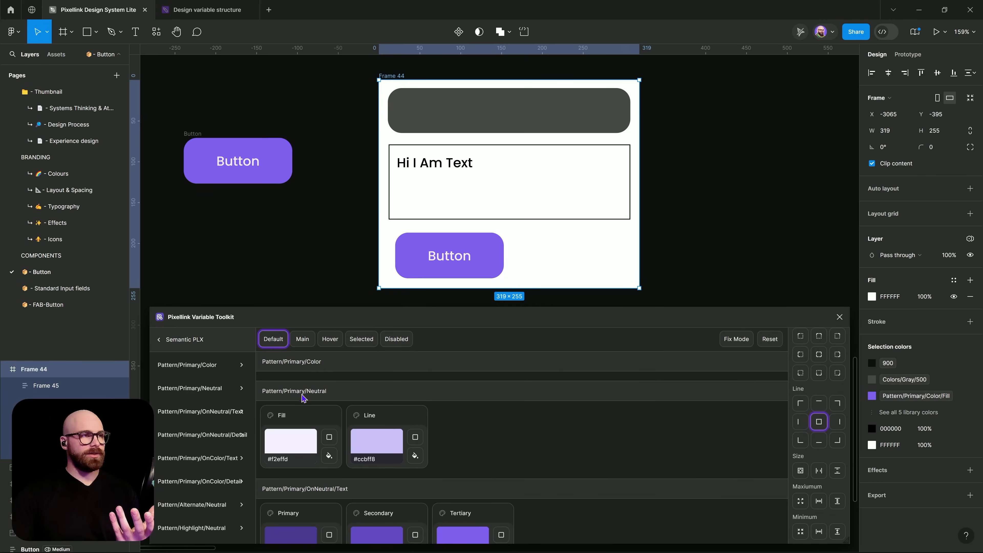
Step: Apply Pattern/Primary/Neutral Fill as Frame 44's fill and Pattern/Primary/Neutral Line as its stroke, and check the frame's edge
scroll(326, 415, "up", 2)
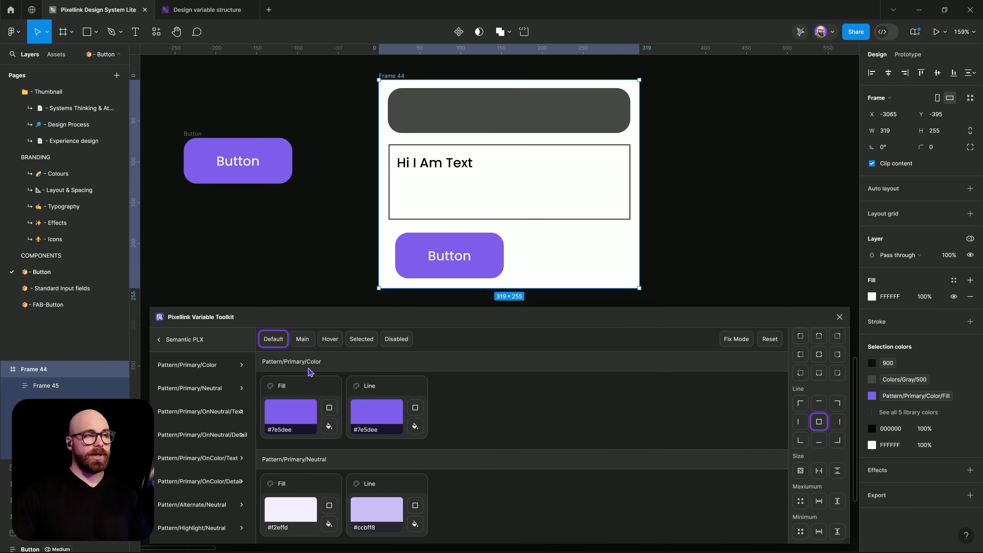
scroll(310, 449, "down", 2)
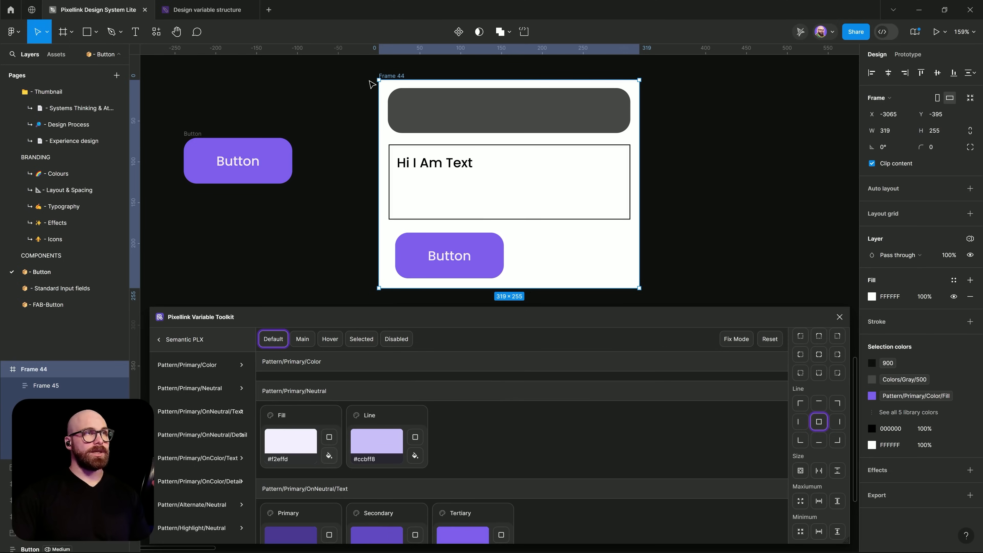
left_click(329, 455)
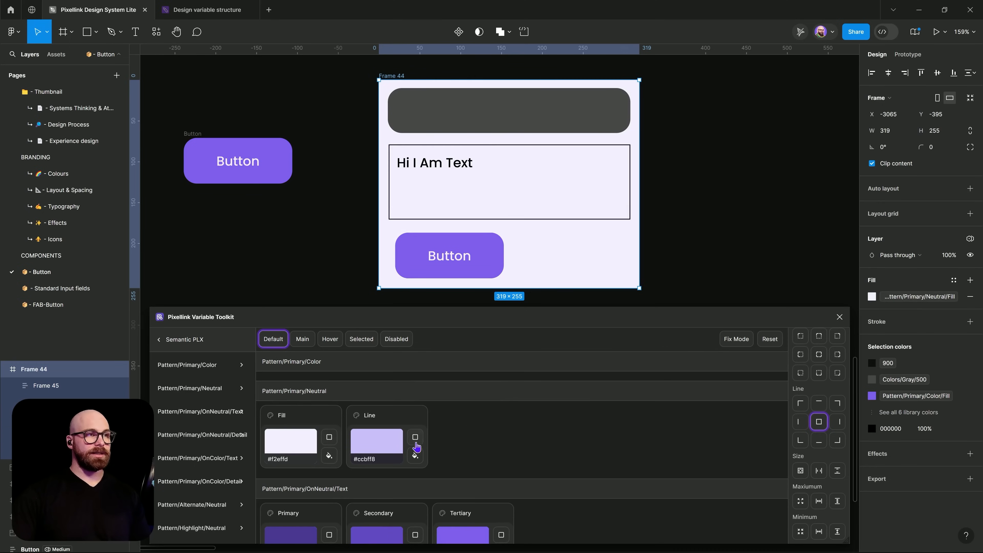
left_click(414, 456)
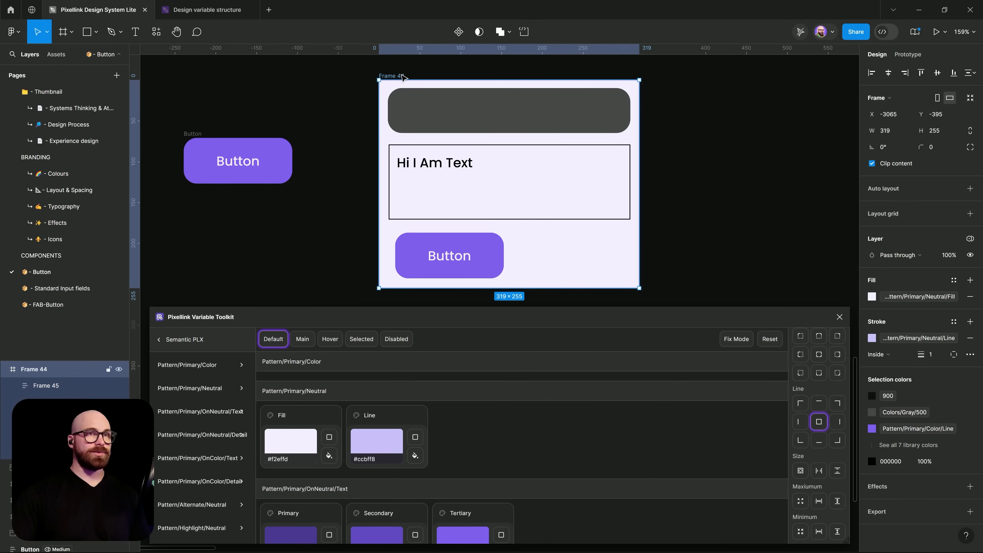
left_click(654, 86)
scroll(646, 89, "up", 10)
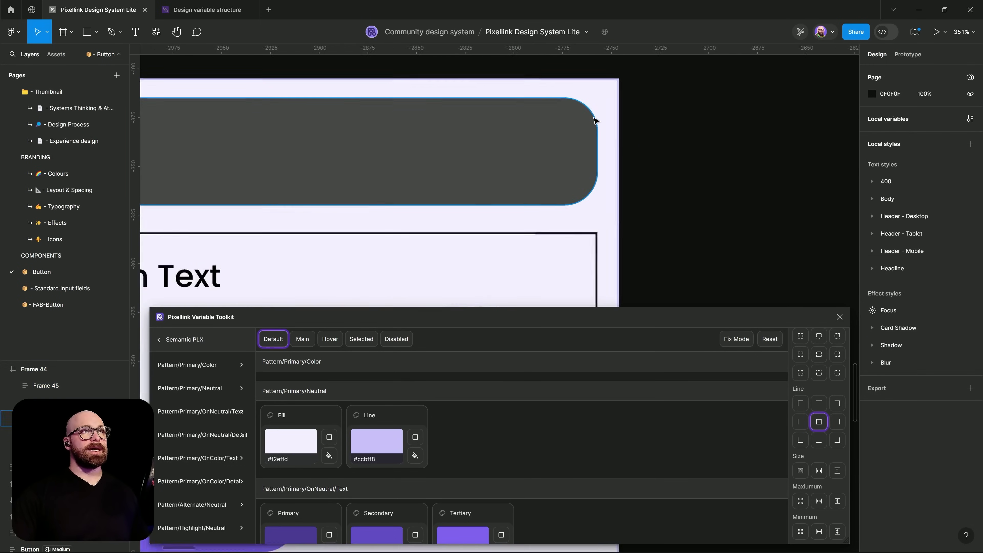
scroll(653, 123, "down", 10)
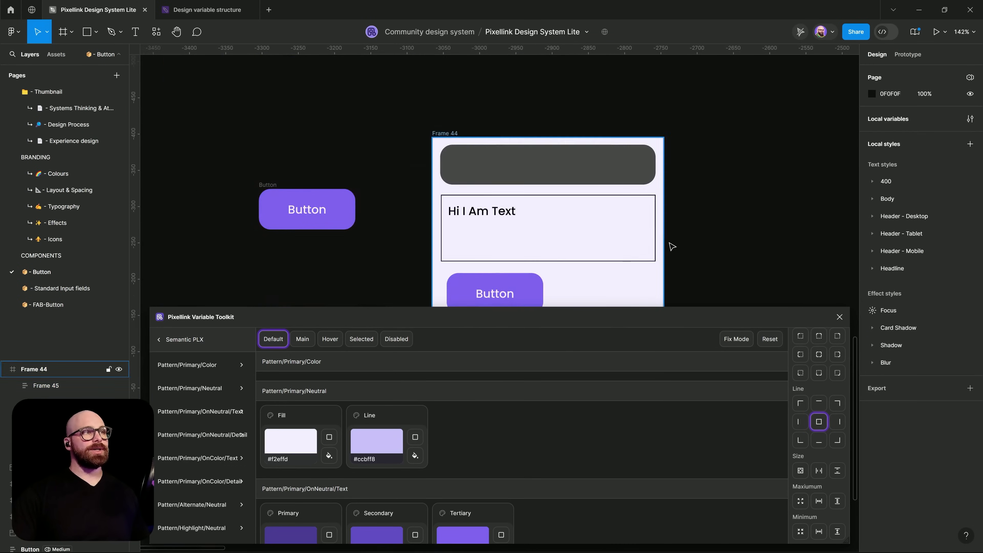
left_click_drag(647, 194, 632, 189)
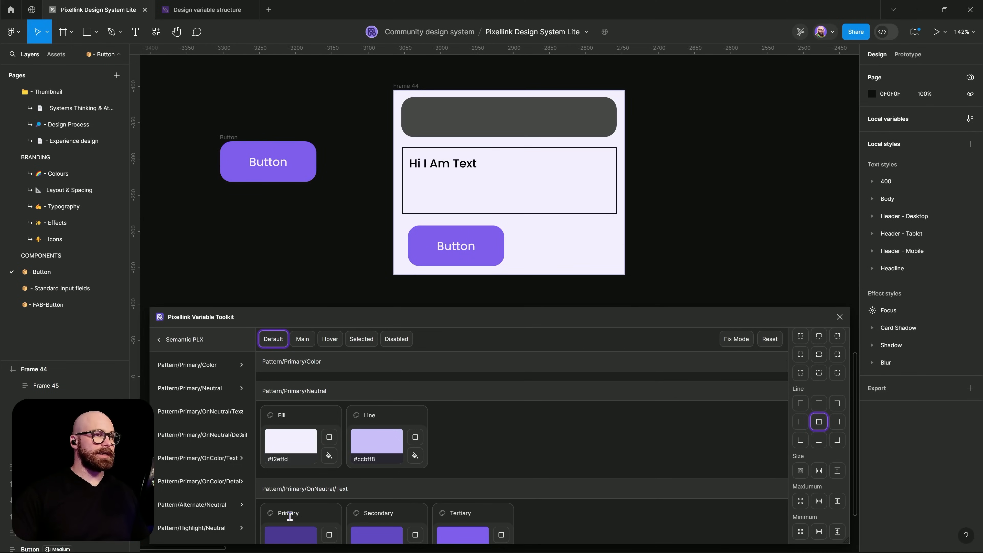
Step: Delete the dark grey rounded bar in Frame 44 and put a copy of "Hi I Am Text" in its place
left_click(499, 117)
key("Delete")
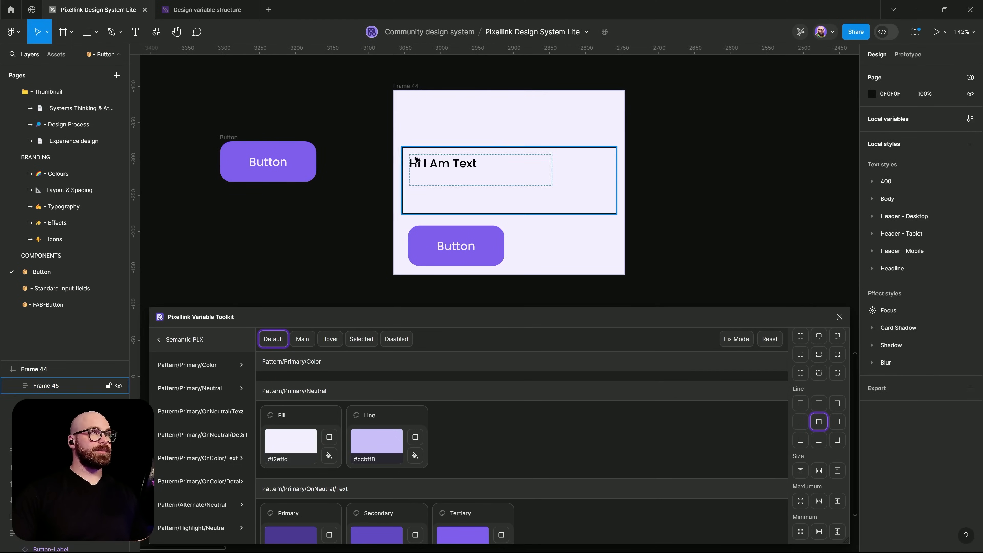
left_click_drag(432, 165, 438, 117)
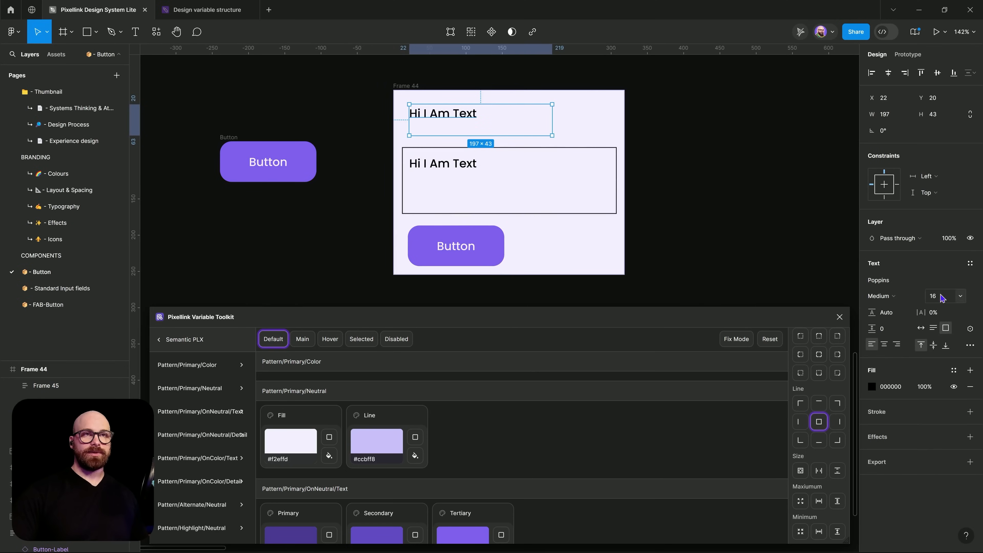
Step: Make the copied text size 24, change it to "Header" and move it to X 12, Y 15 in Frame 44
left_click(942, 296)
type("24")
key("Return")
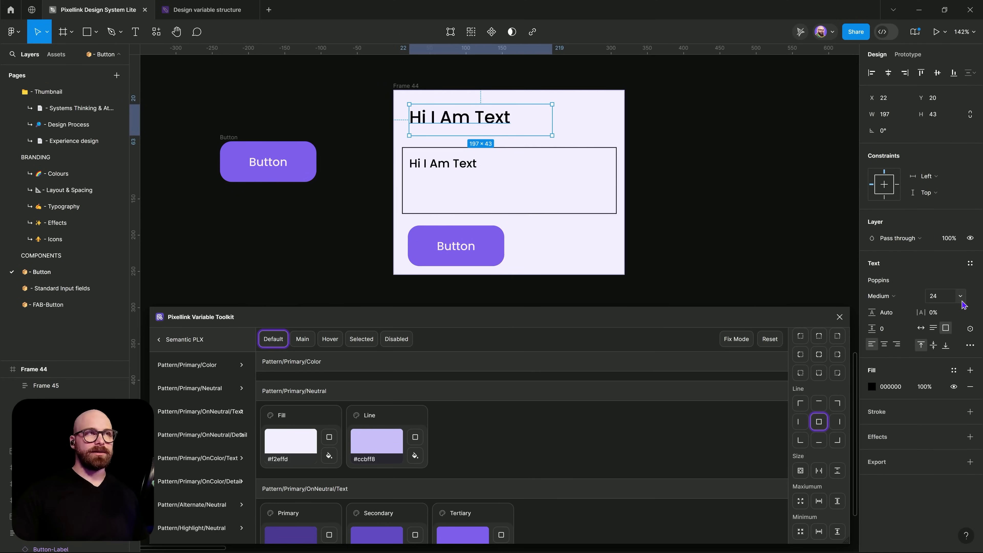
double_click(541, 119)
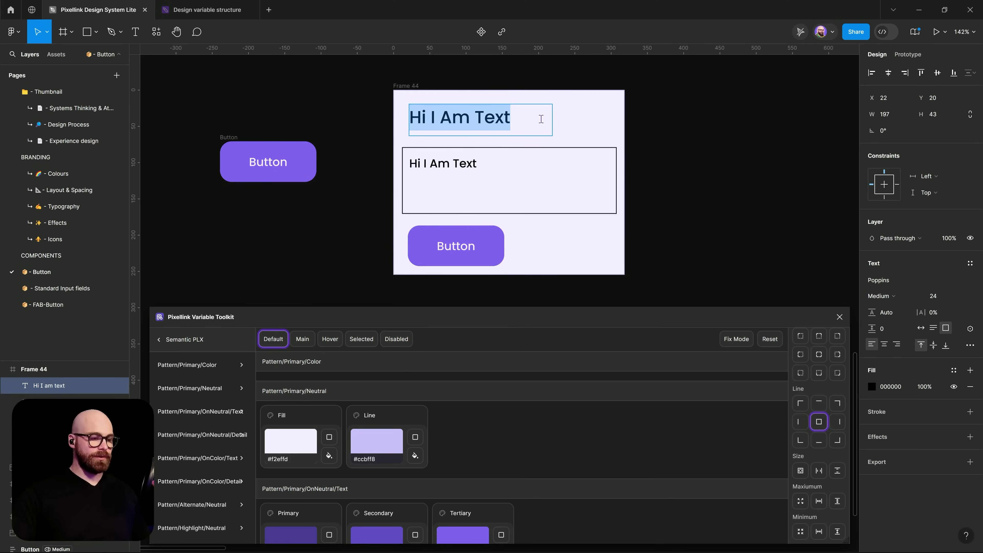
type("Header")
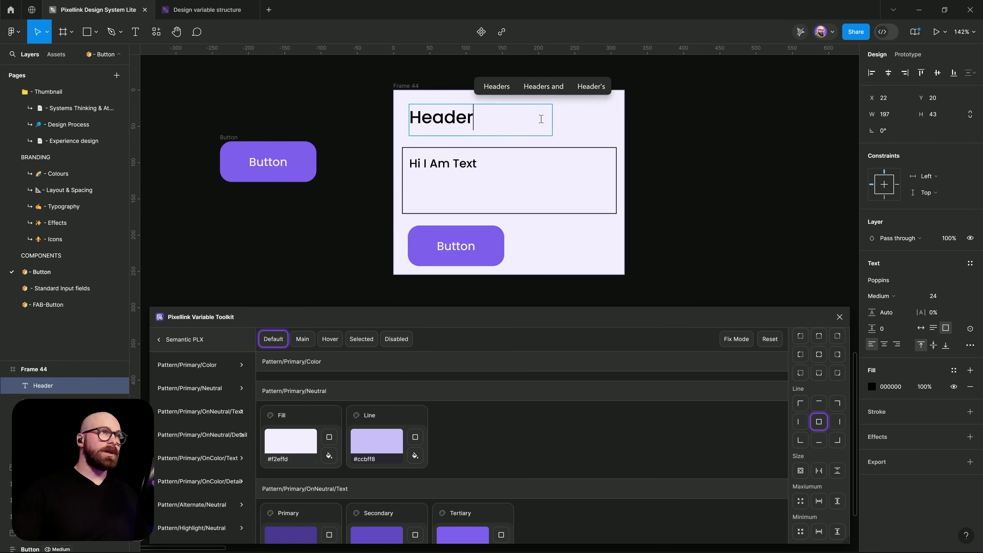
key("Escape")
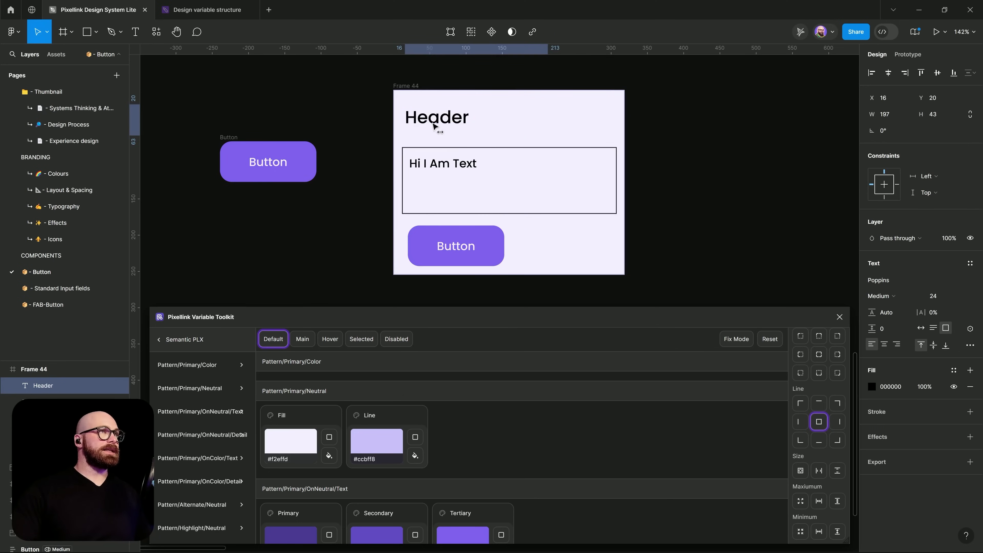
left_click_drag(437, 129, 437, 118)
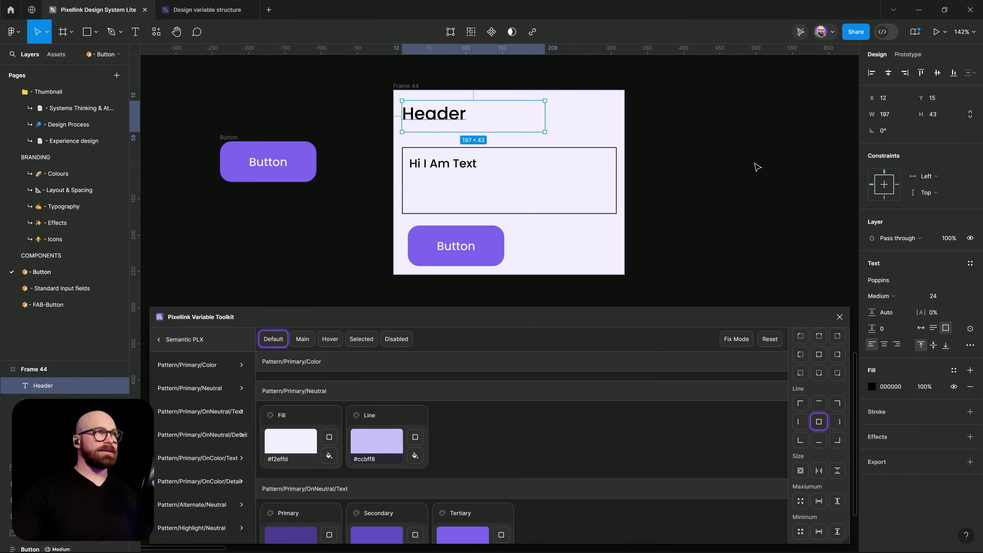
left_click(752, 170)
Step: Switch off the toolkit's all-sides line option and fill the Header text with Pattern/Primary/OnNeutral/Text/Primary
left_click(818, 422)
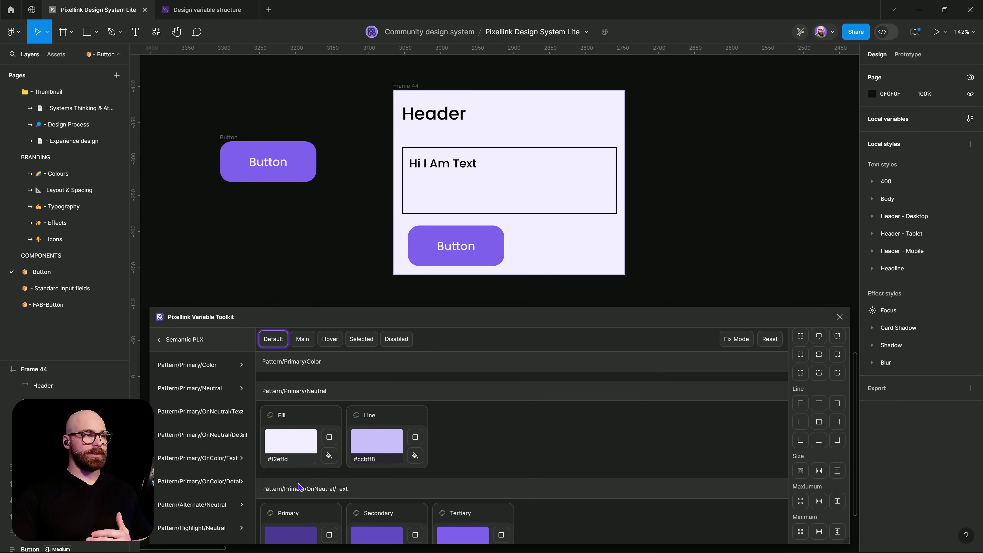
scroll(296, 489, "down", 2)
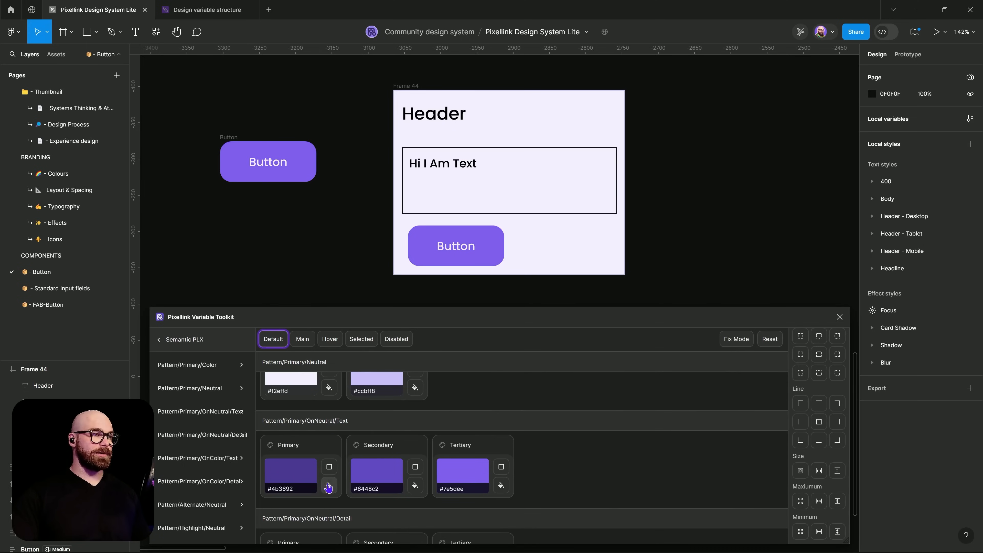
left_click(423, 117)
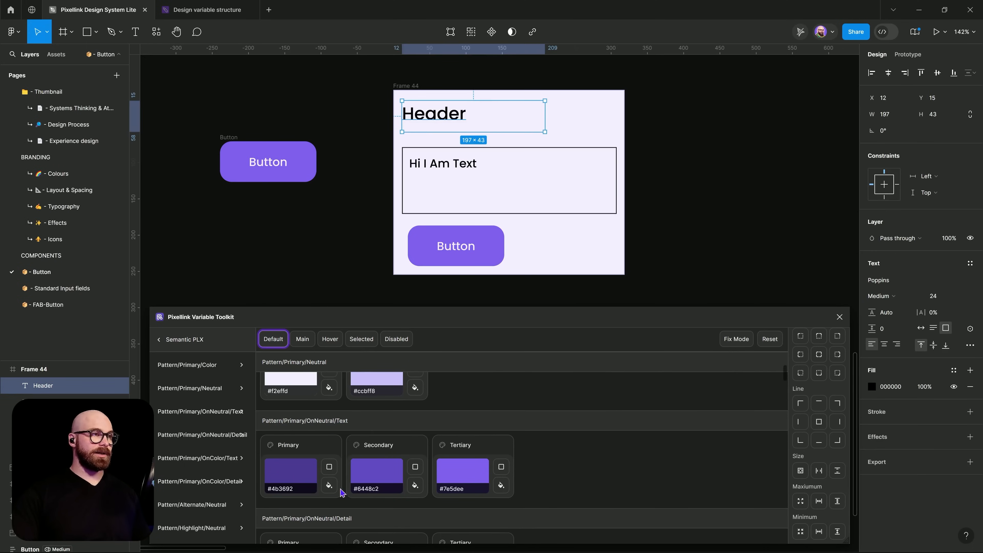
left_click(329, 485)
left_click(730, 250)
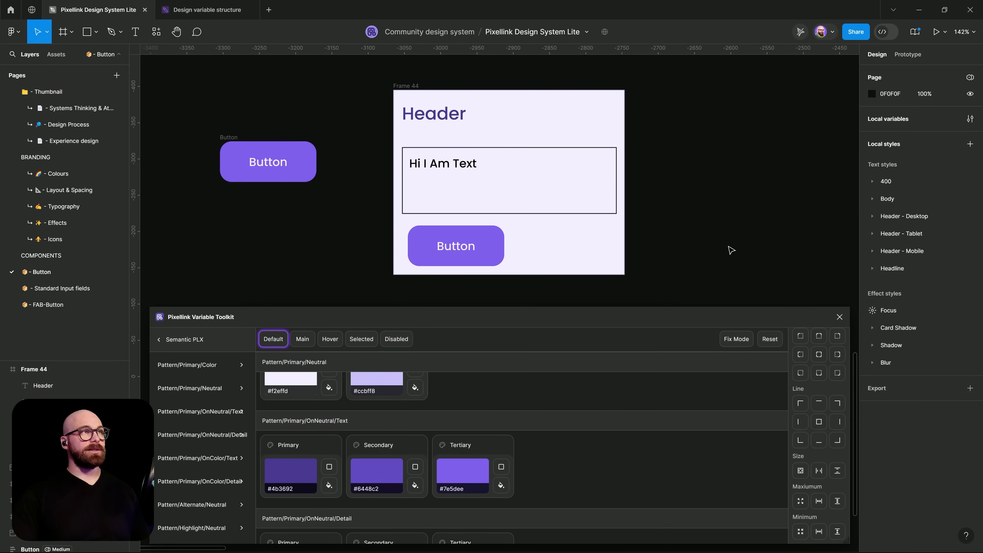
scroll(456, 96, "up", 5)
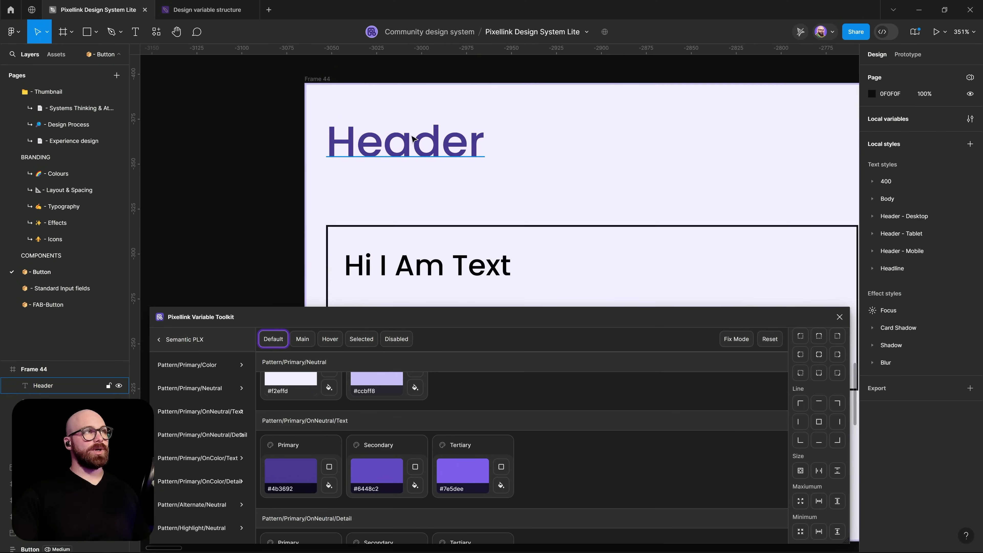
left_click(332, 83)
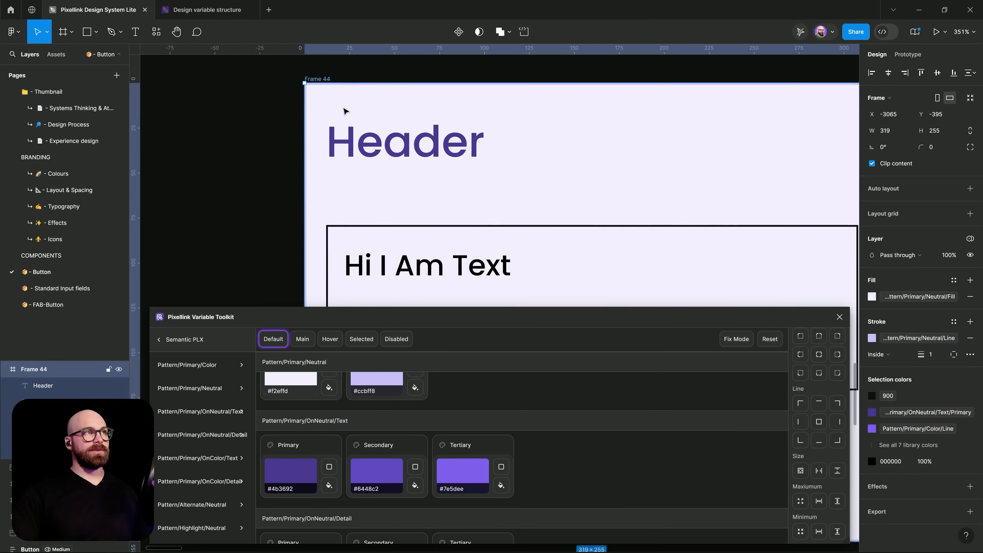
Step: Place a copy of "Hi I Am Text" just below the Header text in Frame 44
scroll(613, 254, "down", 5)
left_click_drag(649, 276, 524, 202)
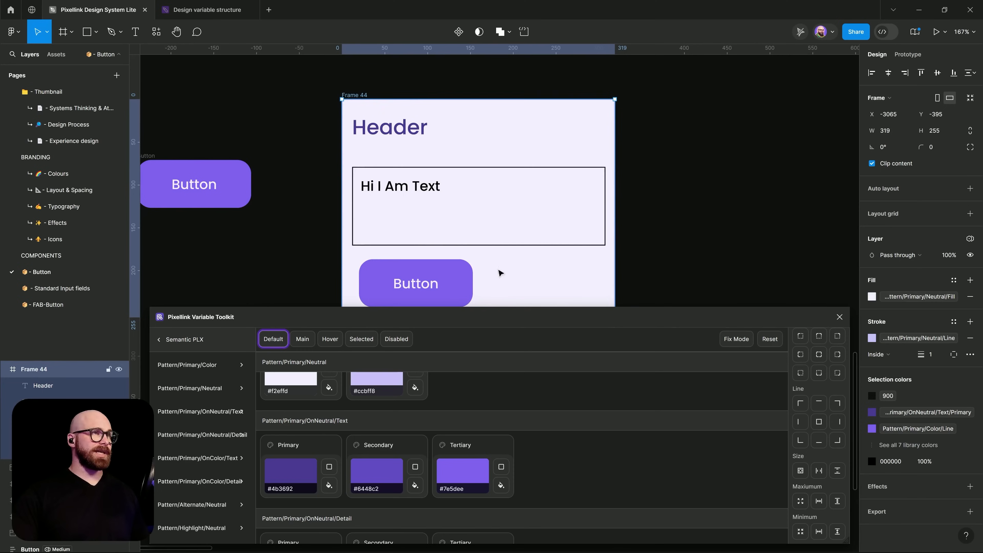
left_click(388, 198, "ctrl")
left_click_drag(425, 191, 418, 147)
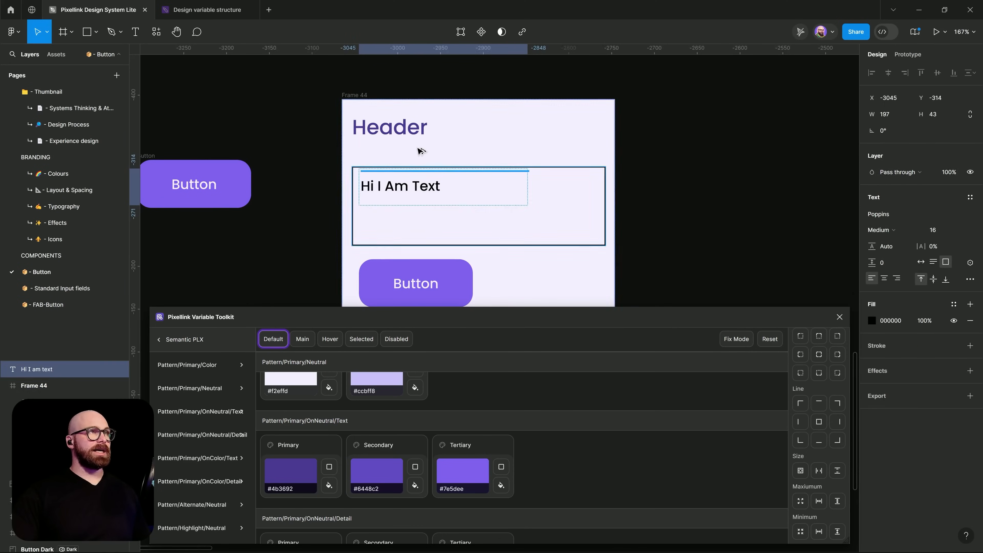
Step: Set the Header text in Frame 44 to resize with auto width
double_click(418, 147)
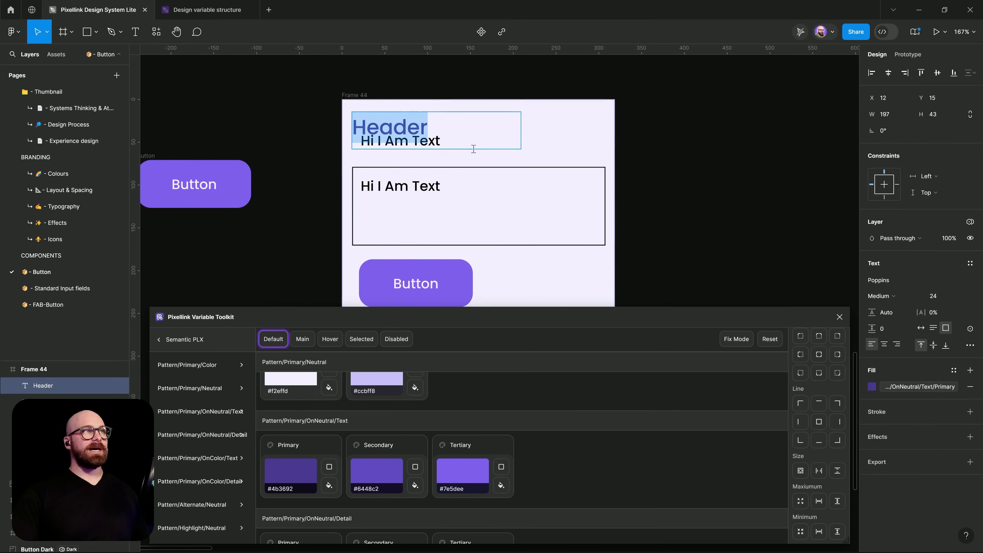
left_click(509, 180)
left_click(686, 178)
left_click(399, 125)
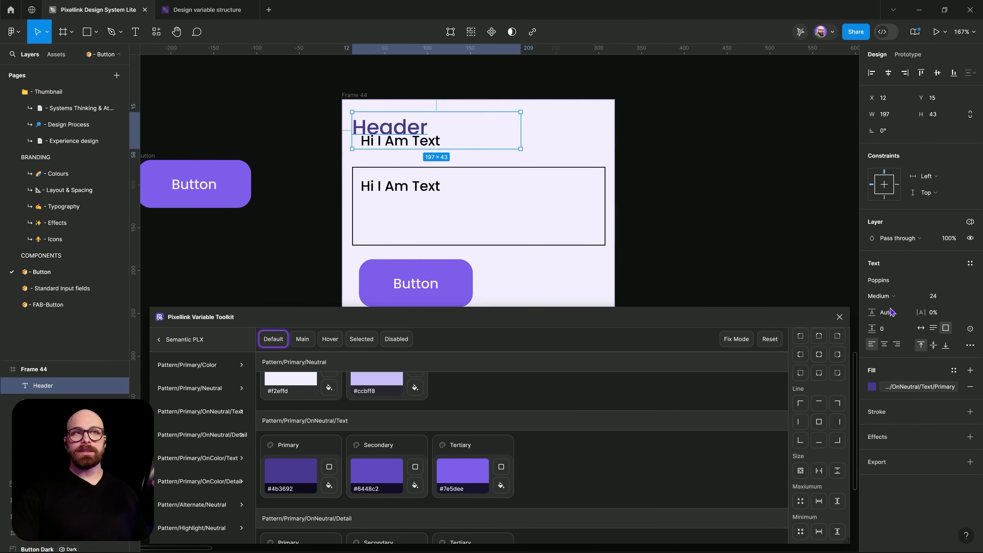
left_click(921, 328)
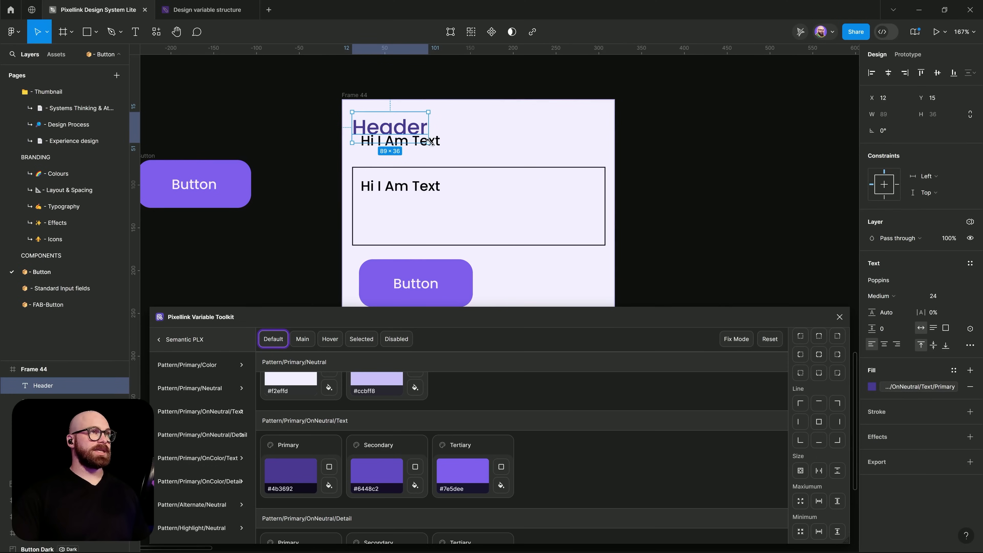
Step: Move the copied text to X 12, Y 46 under the Header and change it to "Description Text" without a leading space
left_click(443, 148)
scroll(430, 145, "up", 3)
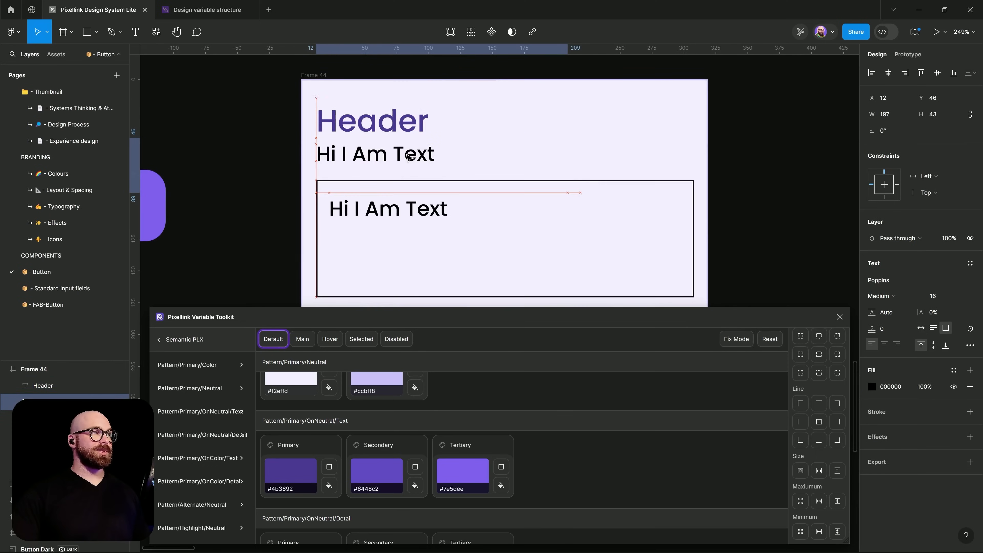
double_click(406, 156)
key("super+h")
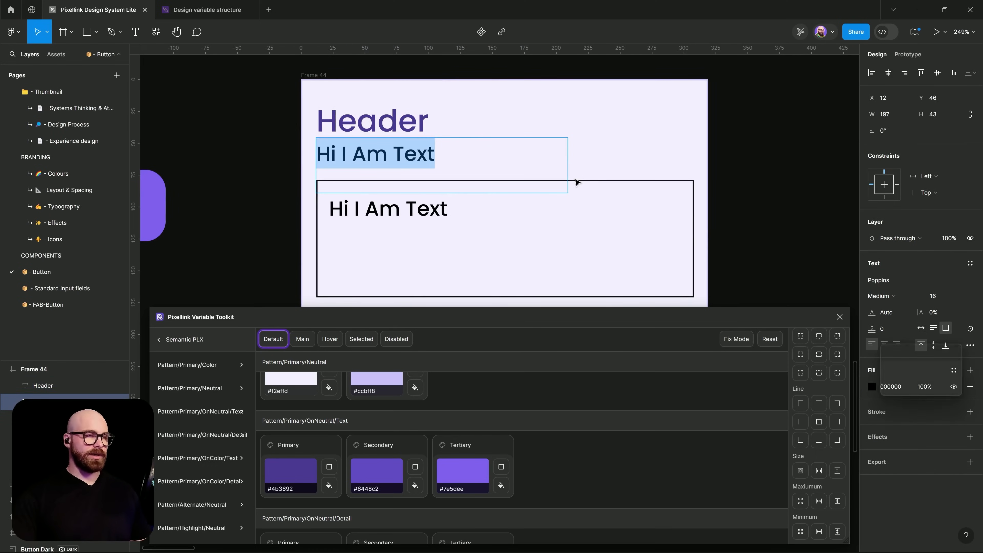
type("Description Text")
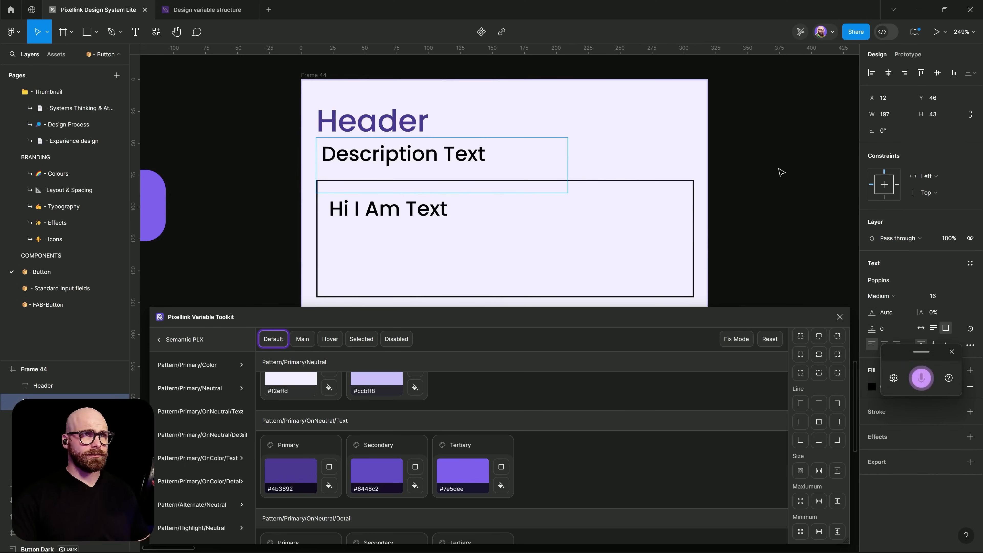
key("Escape")
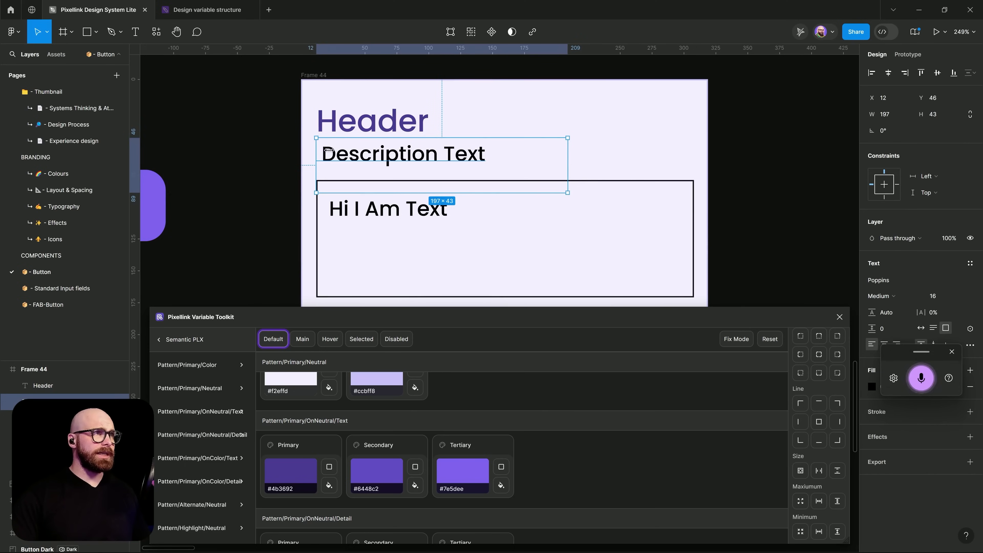
double_click(332, 154)
left_click(321, 160)
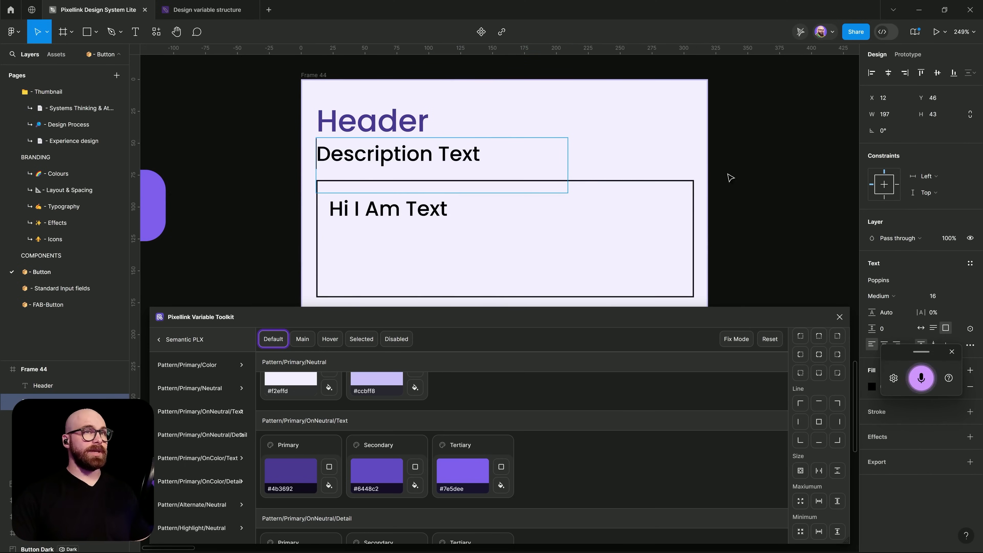
key("Escape")
Step: Set the Description Text to auto width and its font size to 14
left_click(921, 328)
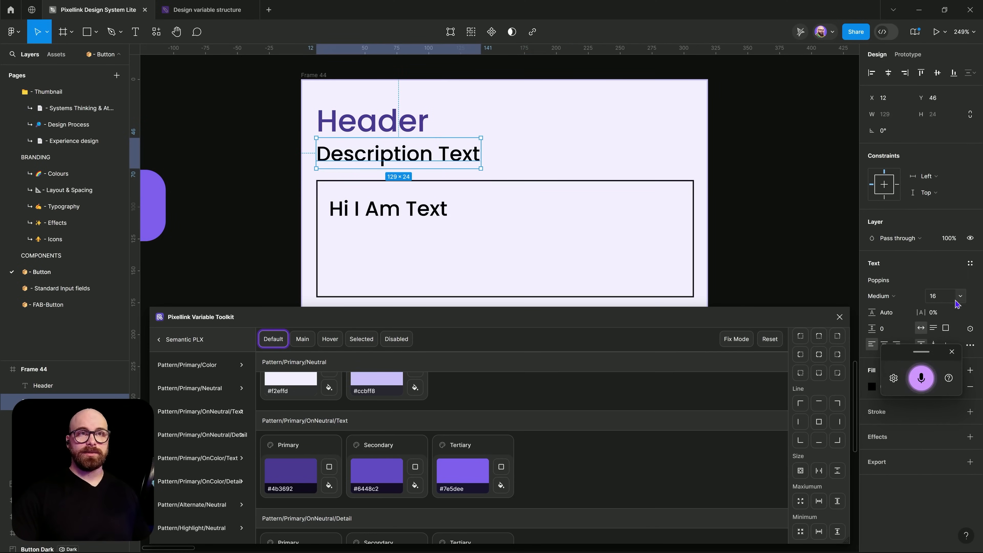
left_click(933, 296)
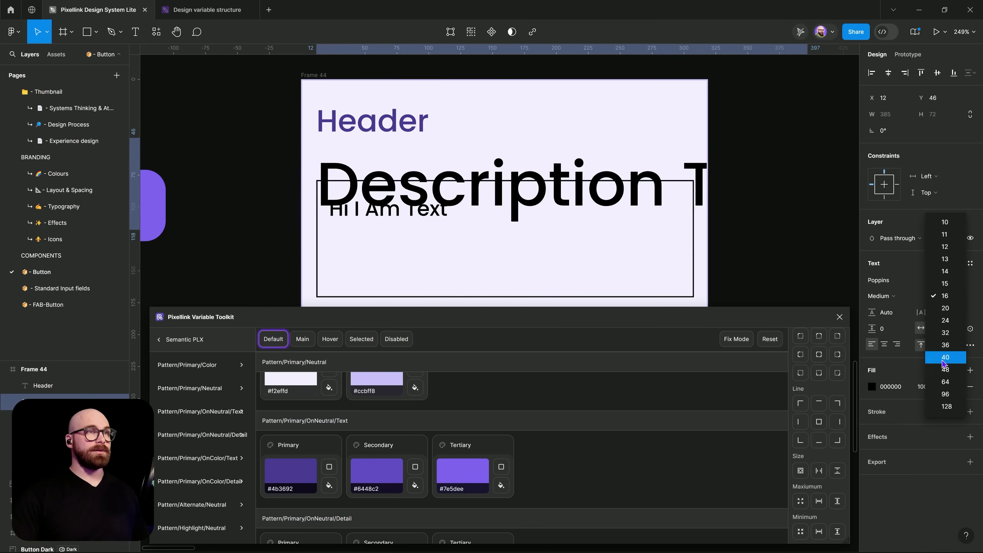
left_click(944, 271)
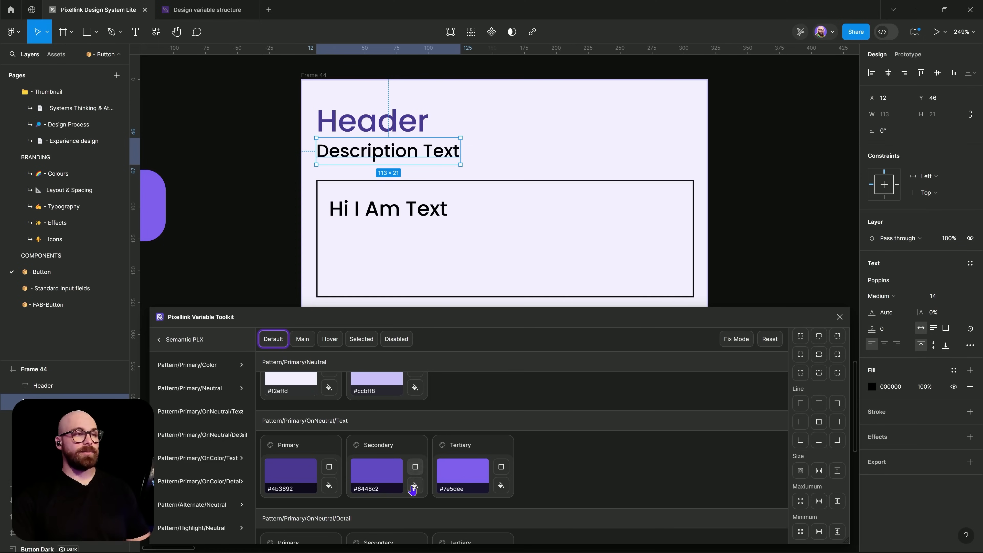
Step: Fill the Description Text with Pattern/Primary/OnNeutral/Text/Secondary and compare its fill with the Header's
left_click(413, 487)
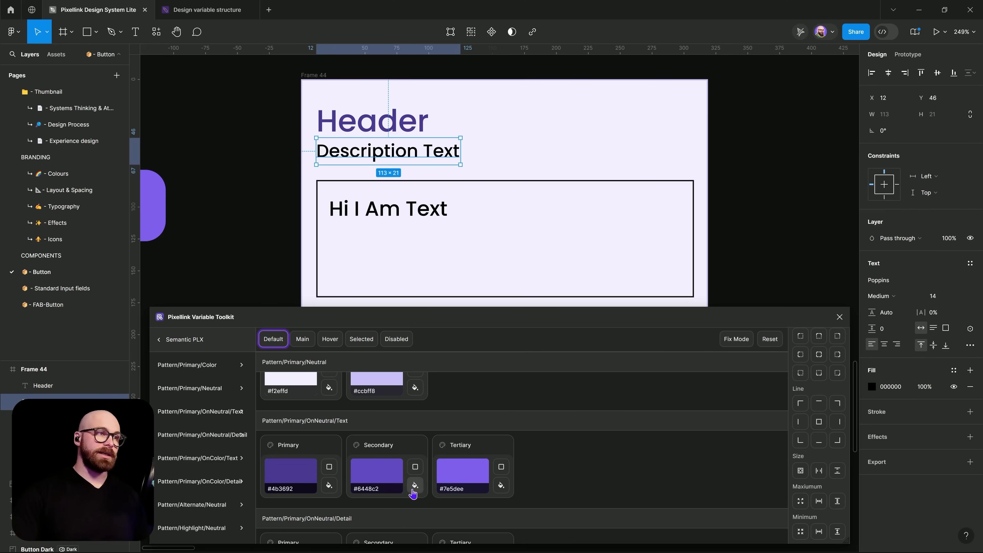
left_click(738, 229)
scroll(542, 143, "down", 5)
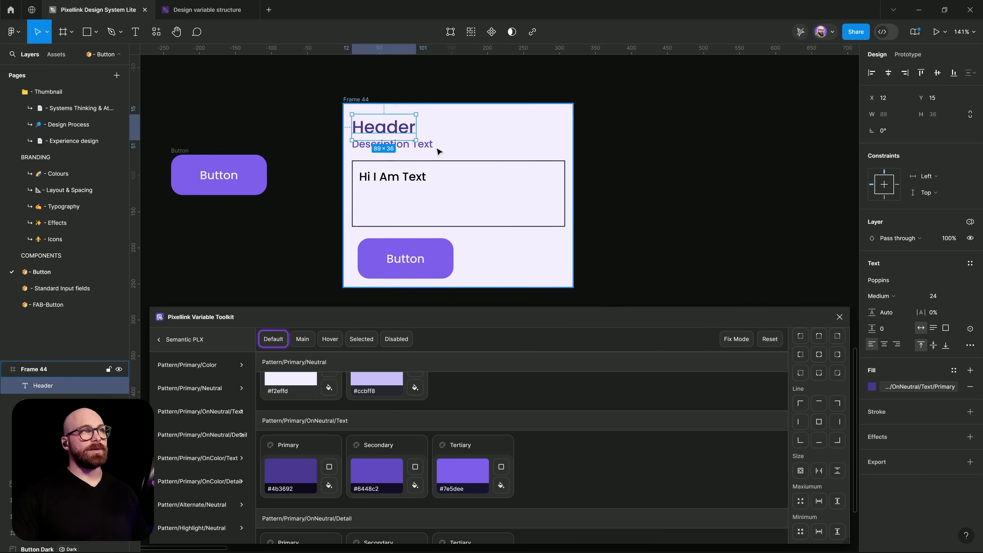
left_click(406, 145)
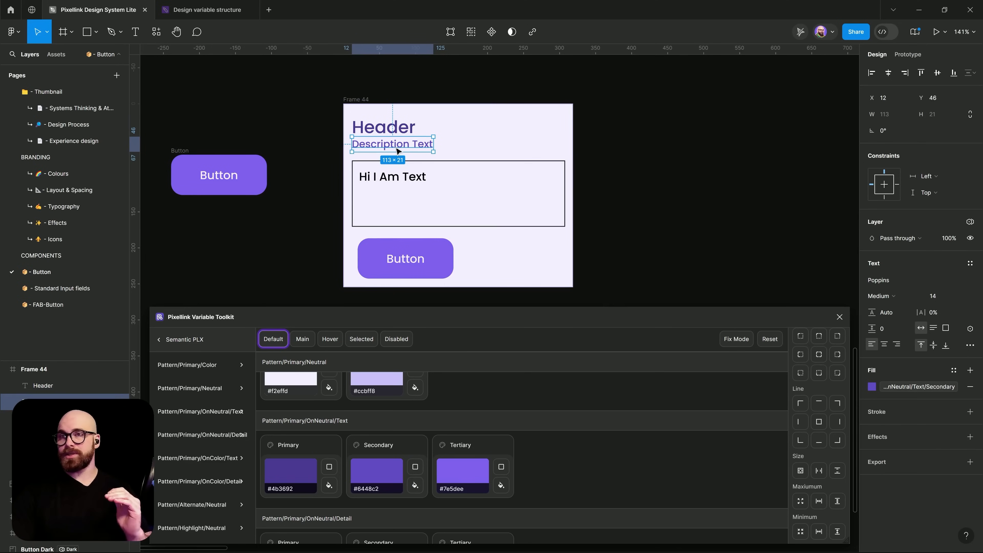
Step: Apply Pattern/Primary/Neutral/Line as the stroke of the inner frame around "Hi I Am Text"
left_click(607, 213)
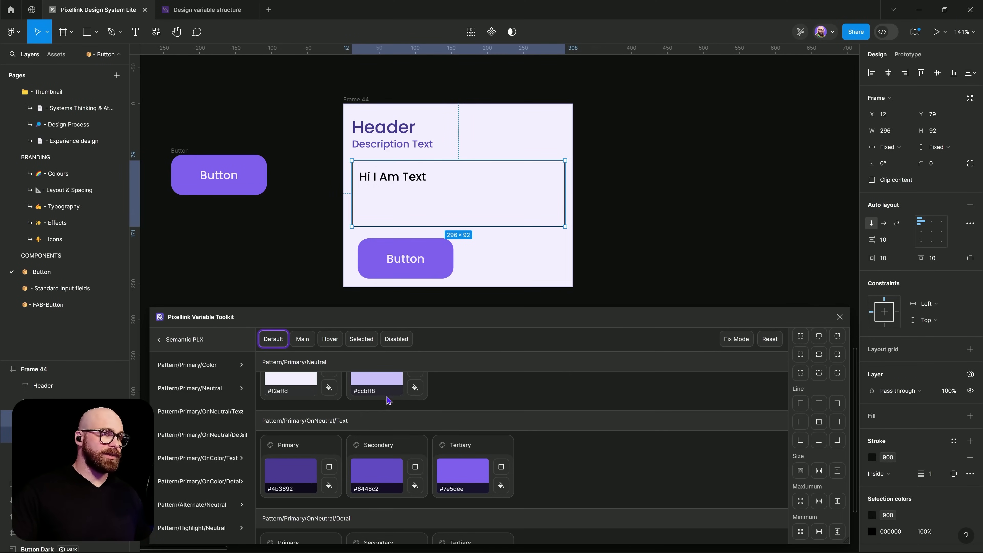
scroll(388, 400, "up", 3)
left_click(419, 503)
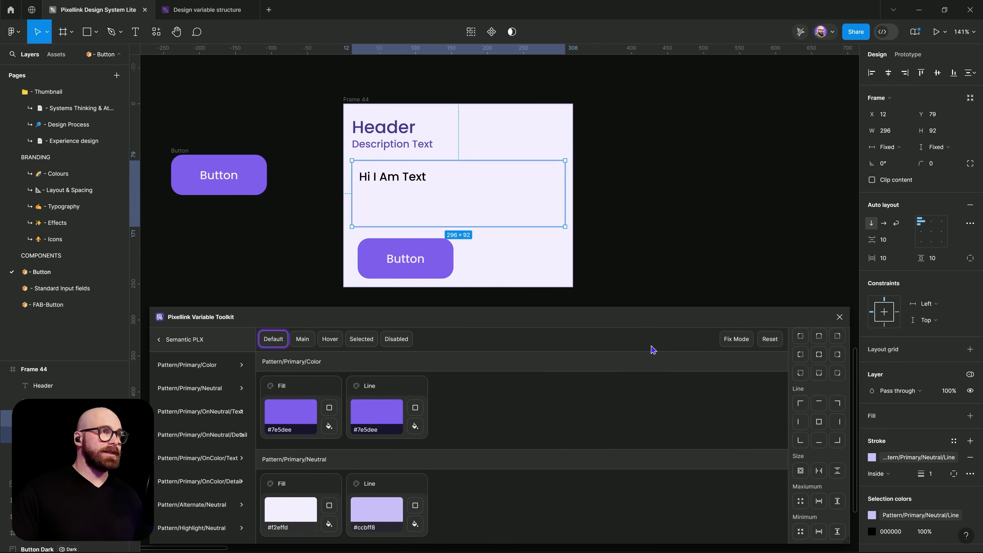
left_click(627, 211)
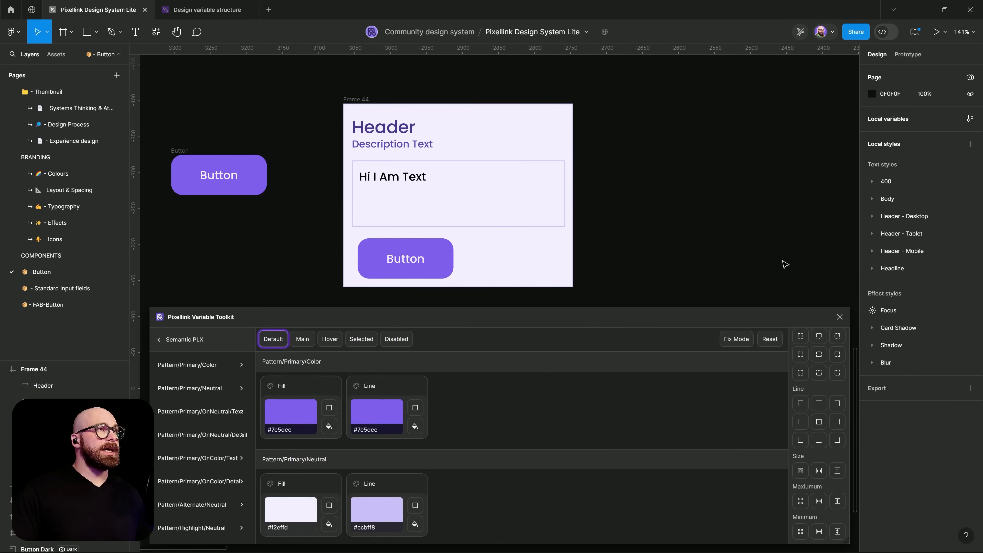
scroll(722, 263, "down", 1)
scroll(695, 251, "left", 2)
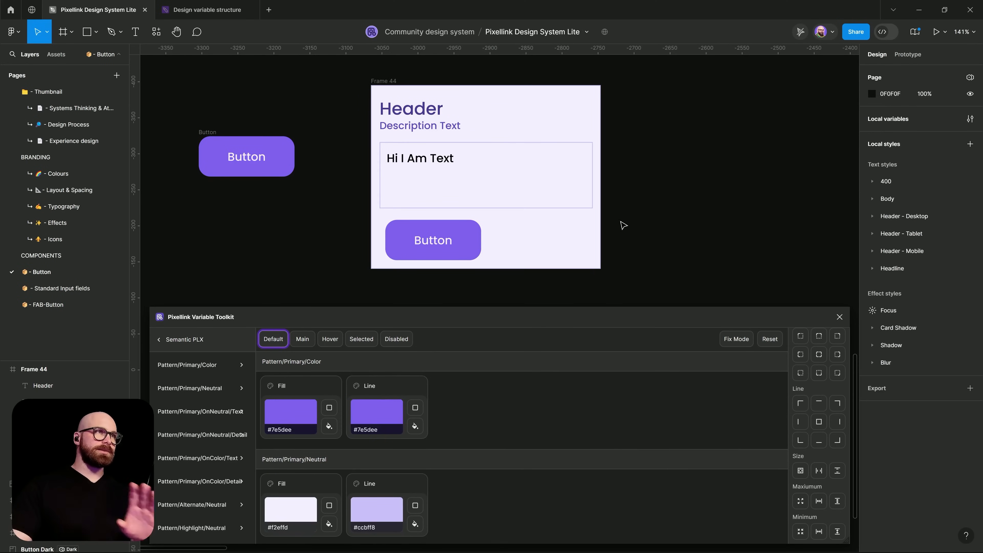
Step: Set "Hi I Am Text" to size 14 and make its width and height fill the inner frame
left_click(439, 159)
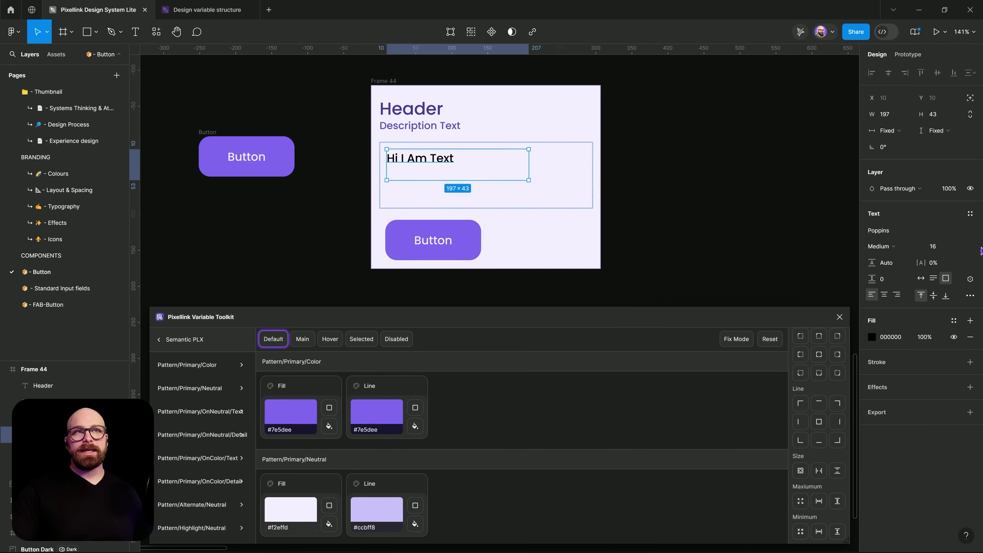
left_click(949, 248)
type("14")
key("Return")
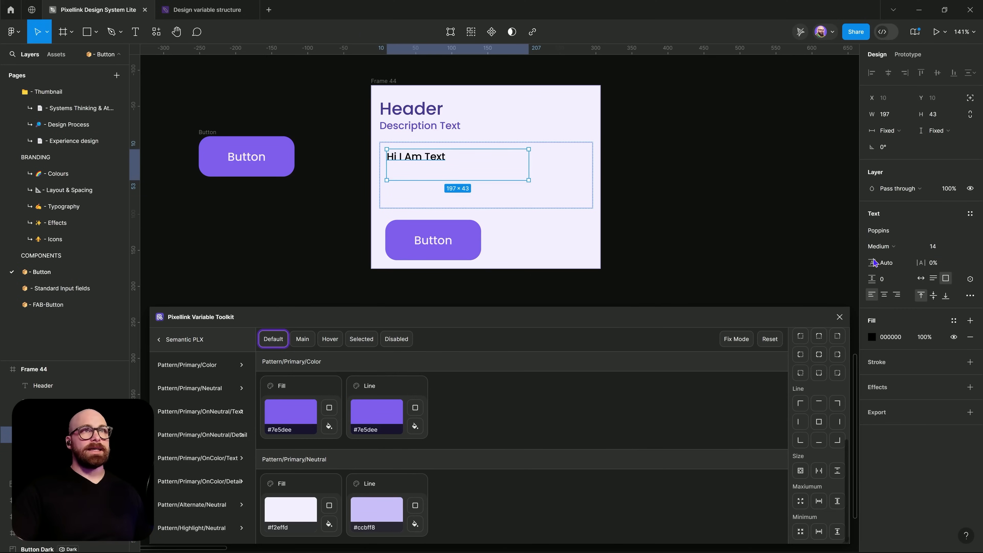
left_click(890, 131)
left_click(894, 157)
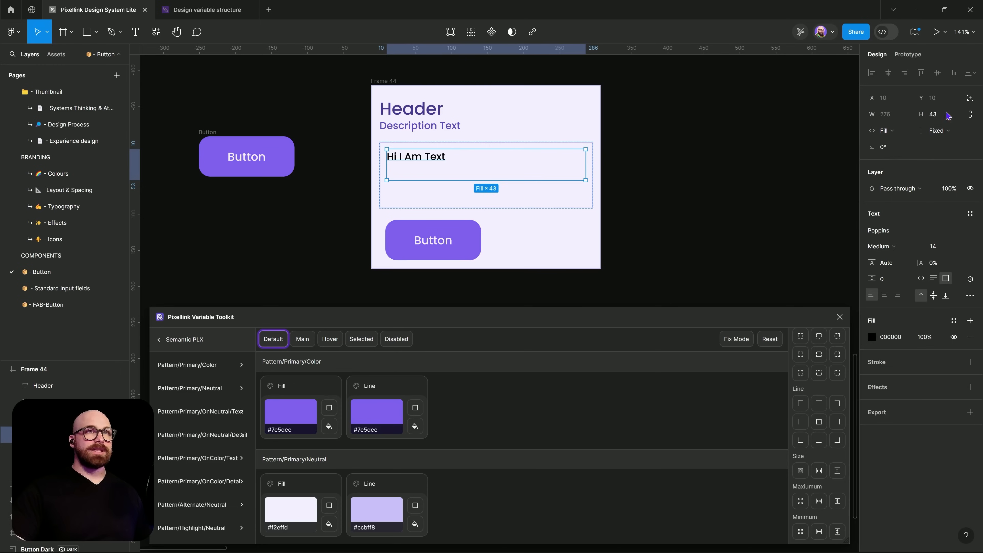
left_click(938, 130)
left_click(941, 157)
Step: Fill "Hi I Am Text" with Pattern/Primary/OnNeutral/Text/Tertiary
scroll(449, 410, "down", 4)
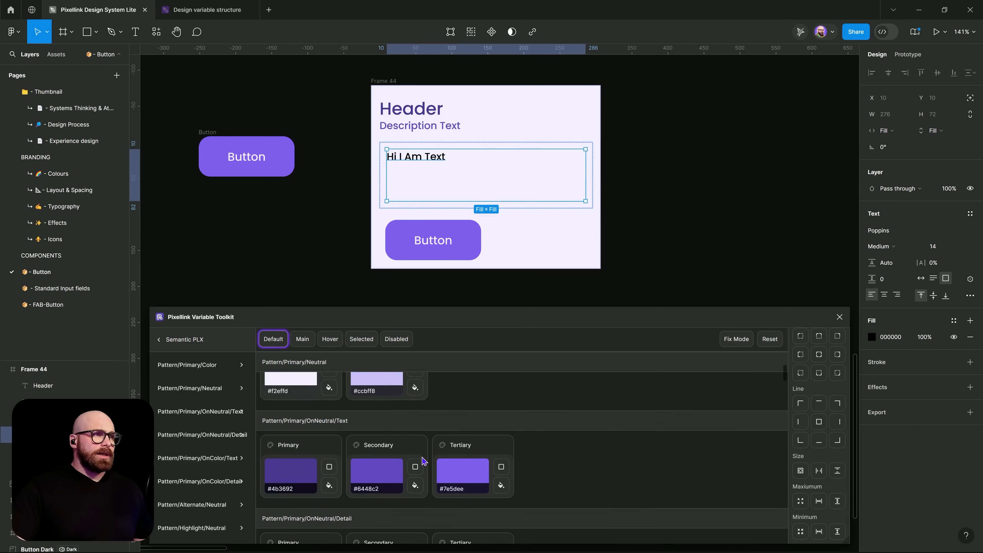
left_click(500, 486)
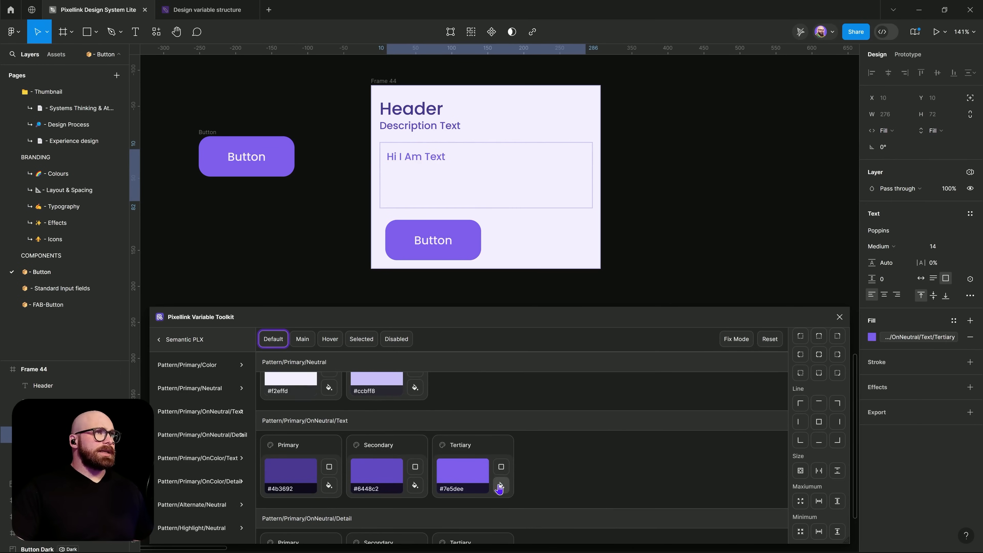
left_click(694, 189)
scroll(690, 189, "up", 1)
left_click_drag(689, 190, 762, 209)
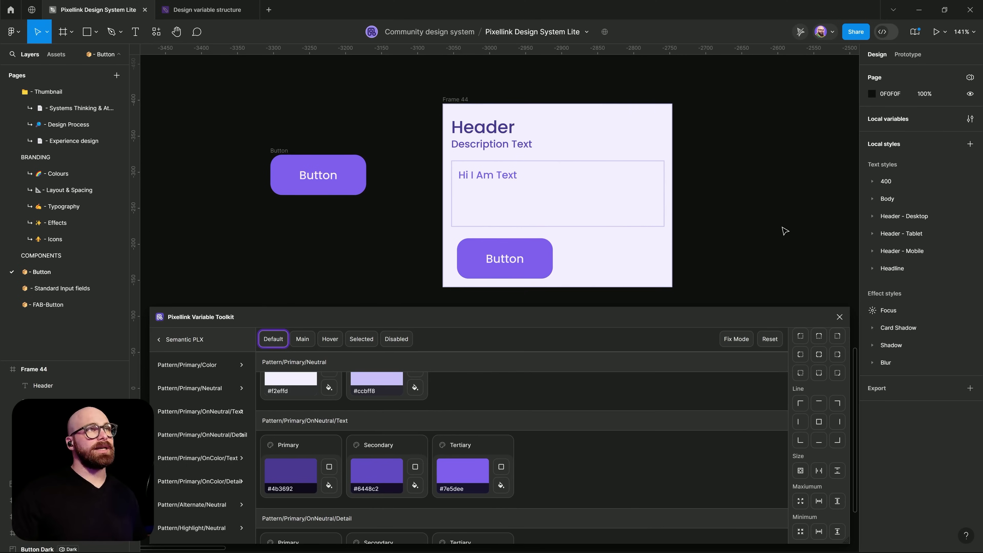
Step: Check the button inside Frame 44, and apply Pattern/Primary/Neutral Fill and Line as the standalone button's fill and stroke
left_click(503, 258)
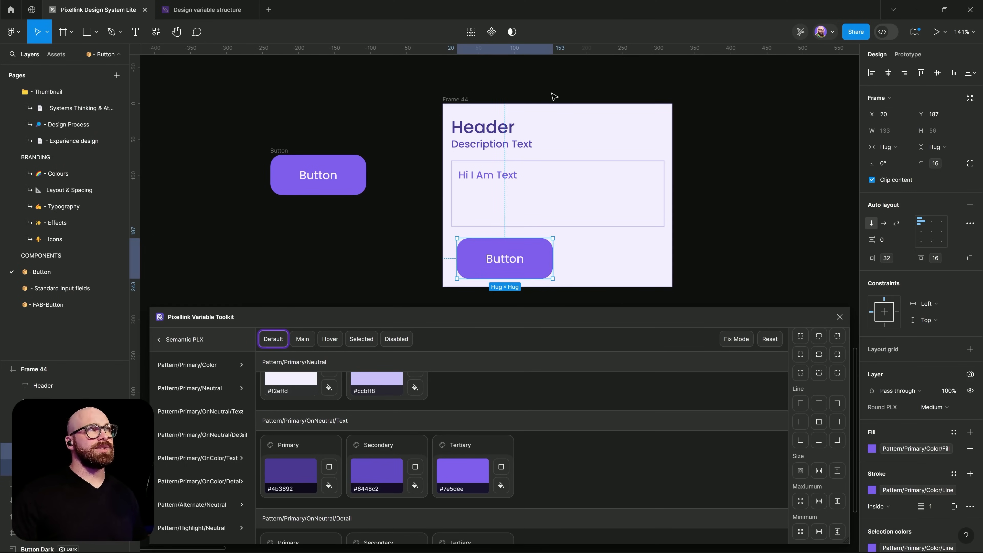
left_click(472, 100)
left_click(515, 263)
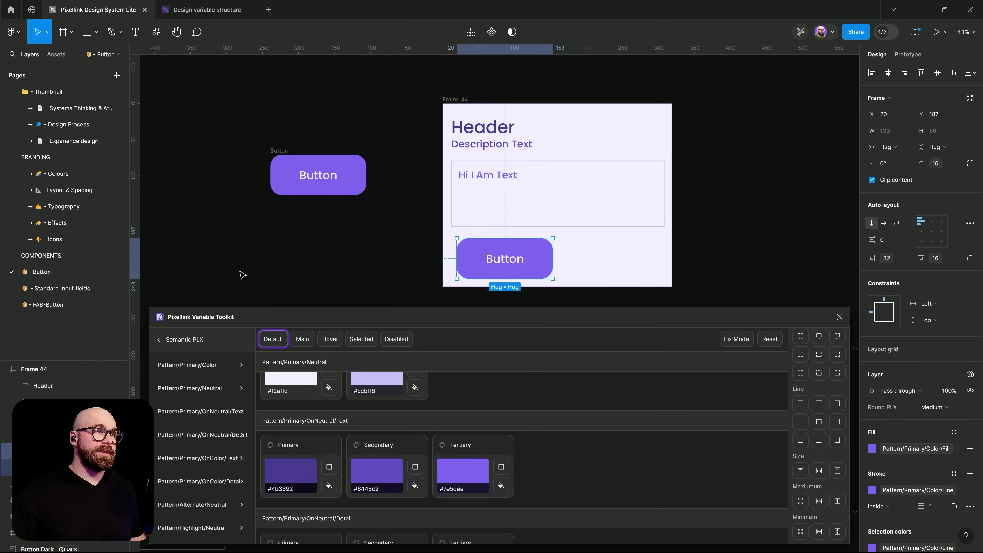
left_click(295, 160)
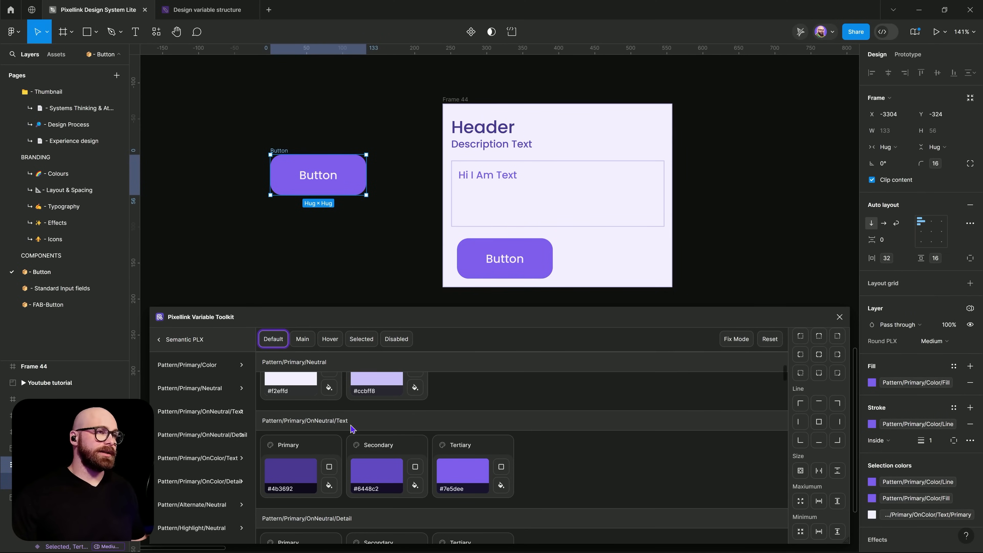
scroll(362, 478, "up", 3)
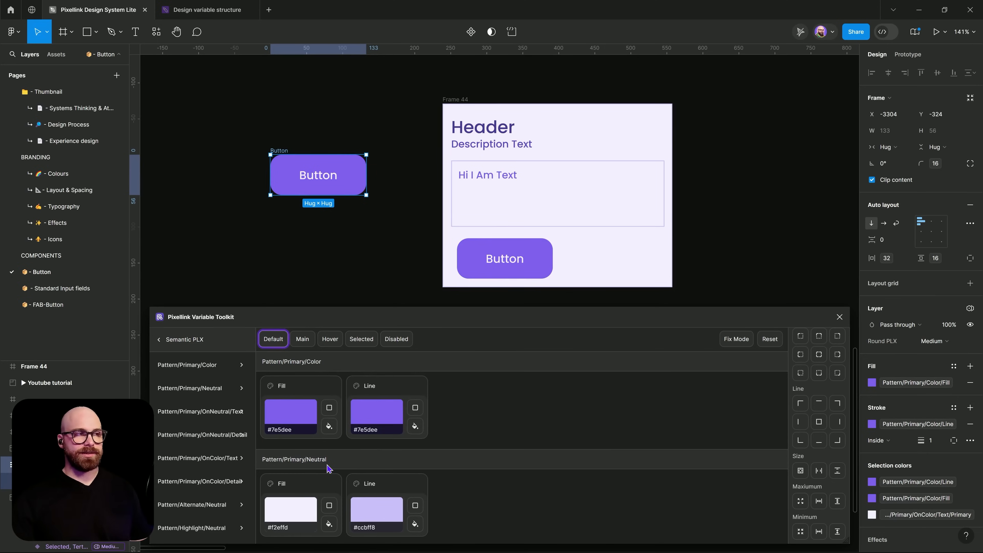
left_click(328, 523)
left_click(413, 504)
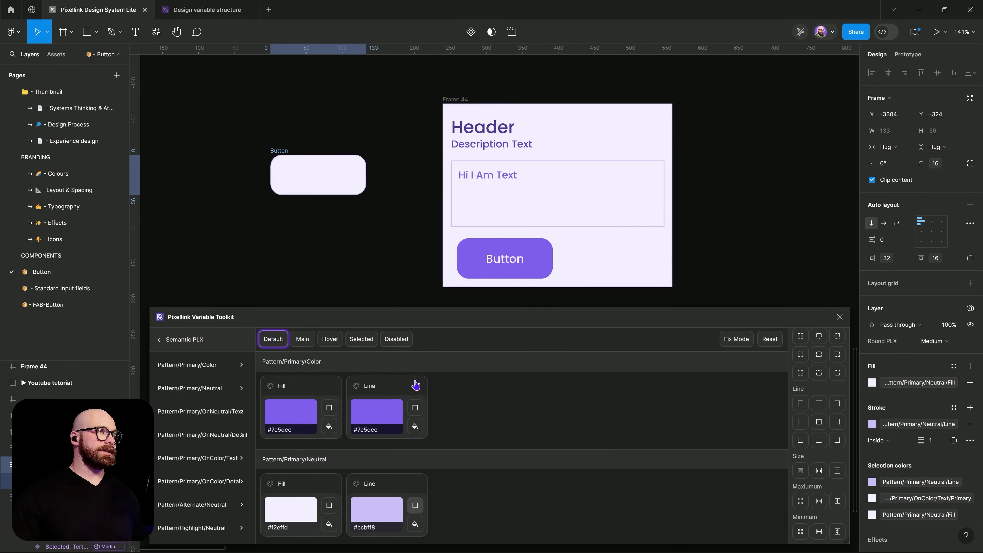
Step: Fill the standalone button's label with Pattern/Primary/OnNeutral/Text/Primary and check the button's colour variables
double_click(327, 181)
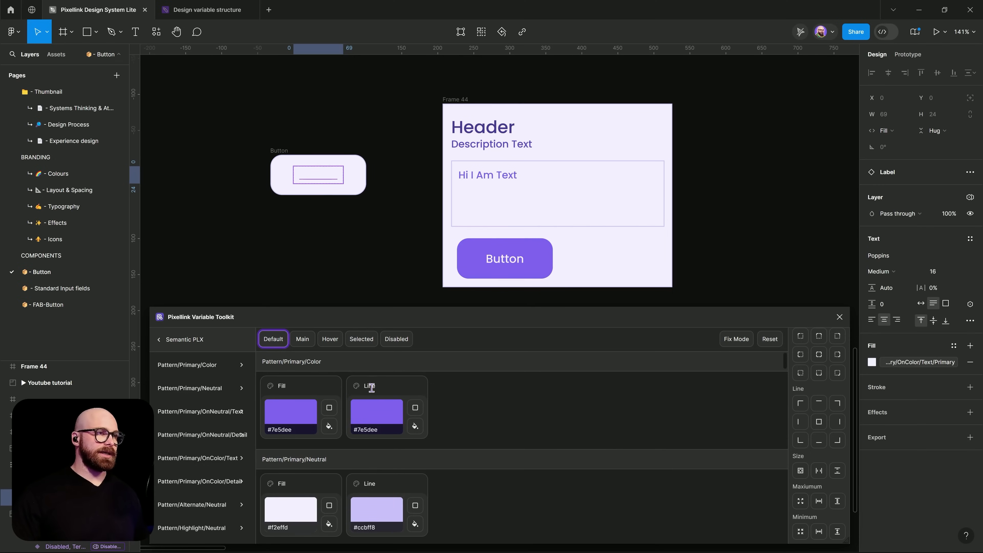
scroll(371, 387, "down", 3)
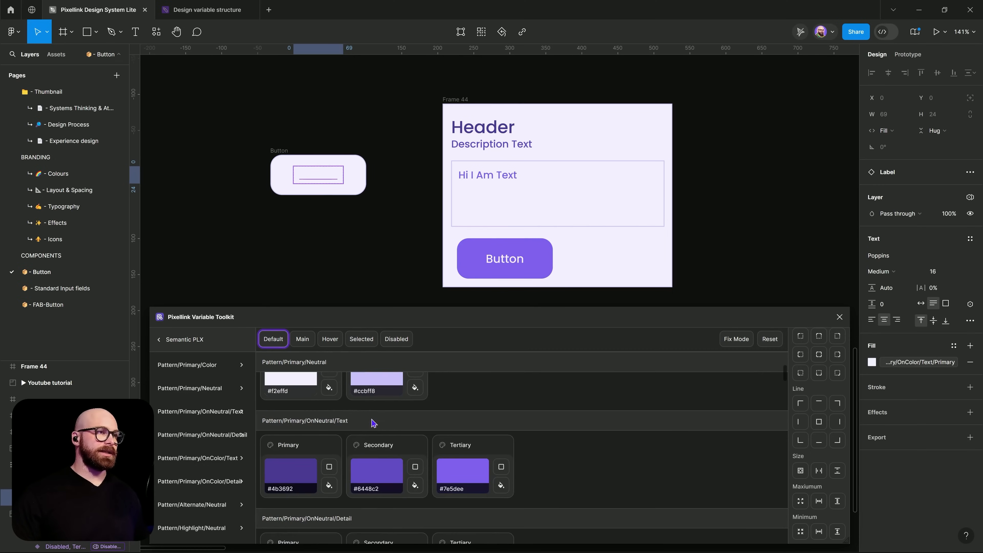
left_click(329, 485)
left_click(370, 218)
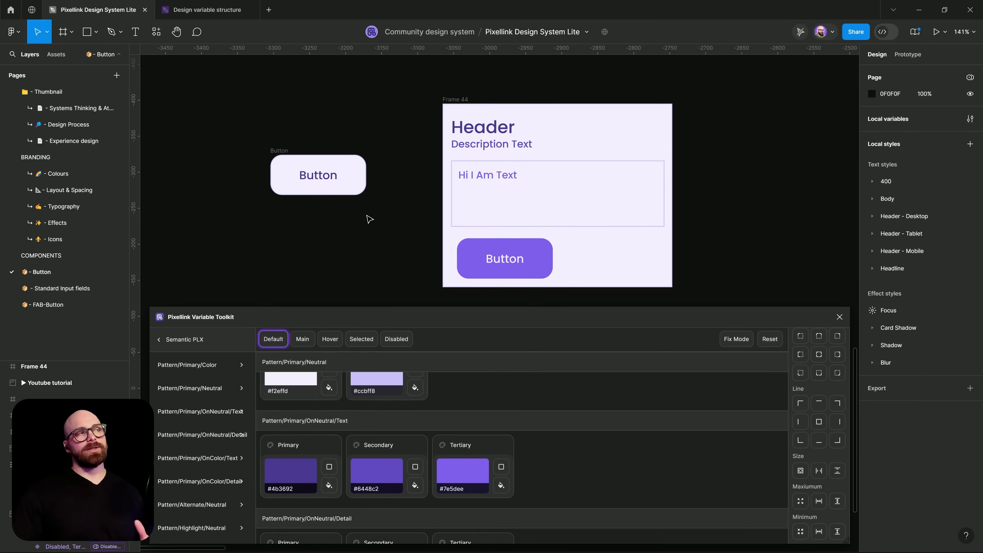
left_click(363, 185)
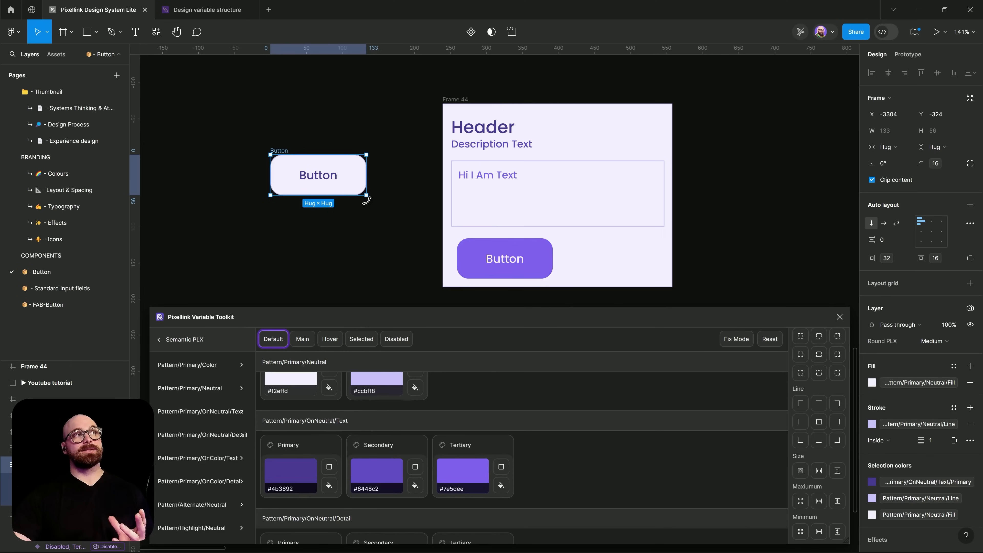
Step: Delete the standalone button beside Frame 44
left_click(449, 101)
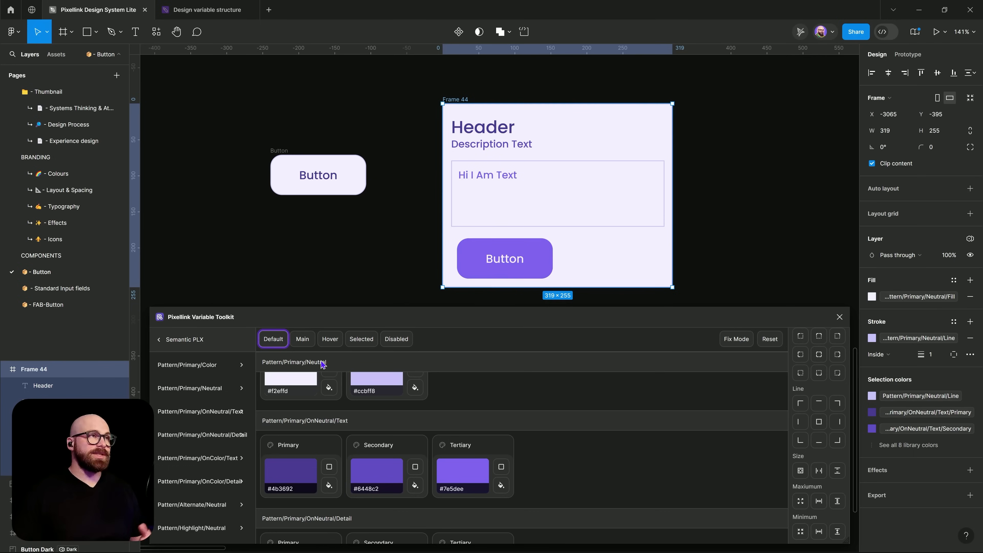
left_click(340, 140)
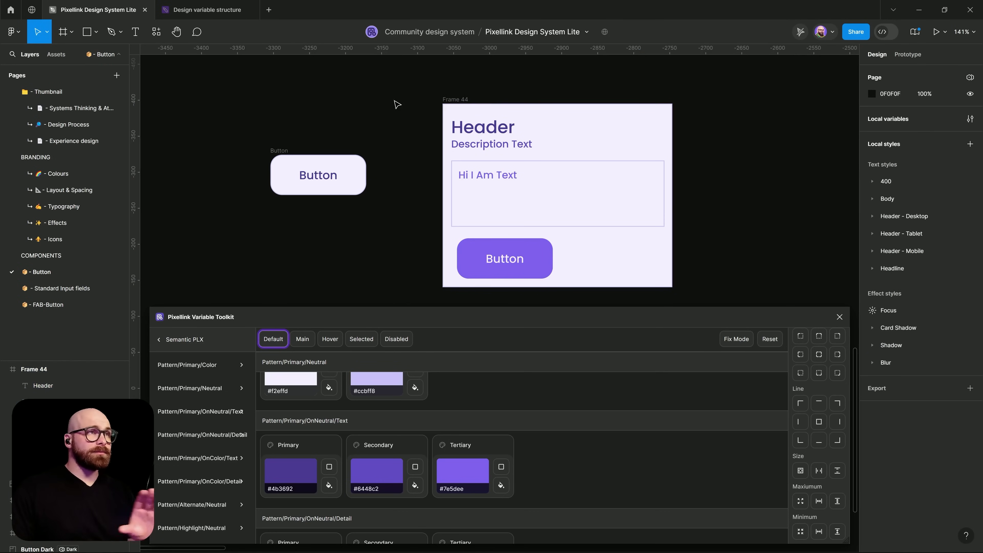
left_click(455, 95)
scroll(673, 240, "right", 2)
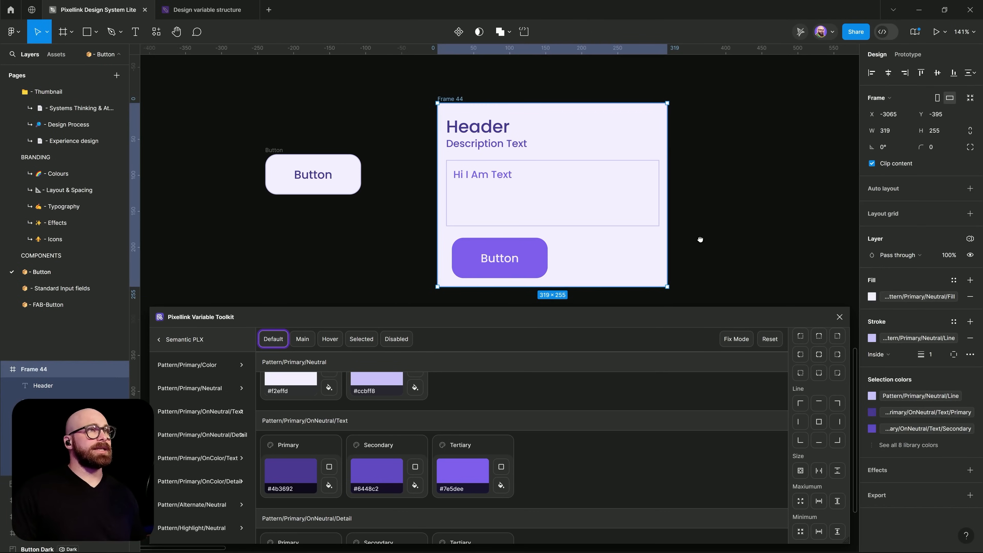
scroll(677, 243, "down", 3)
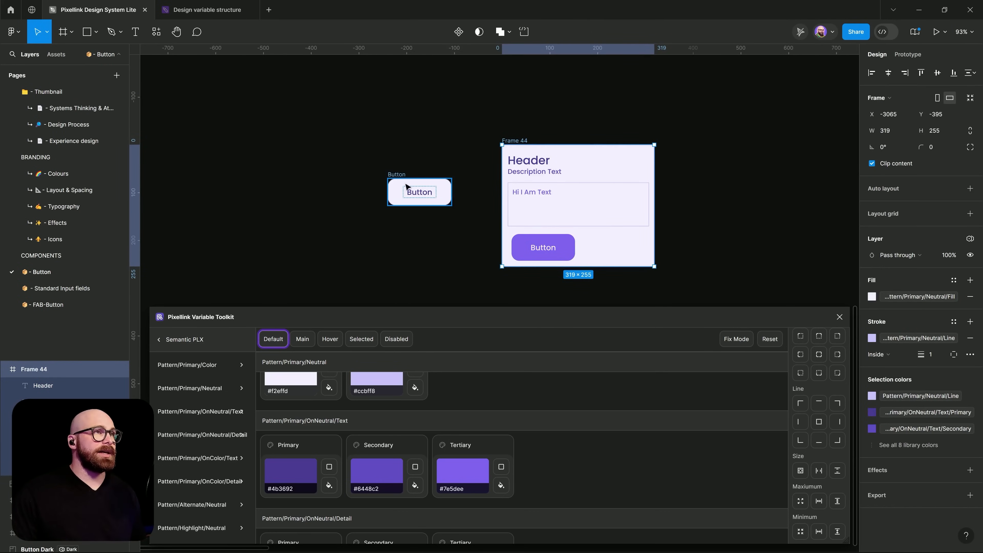
left_click(406, 201)
key("Delete")
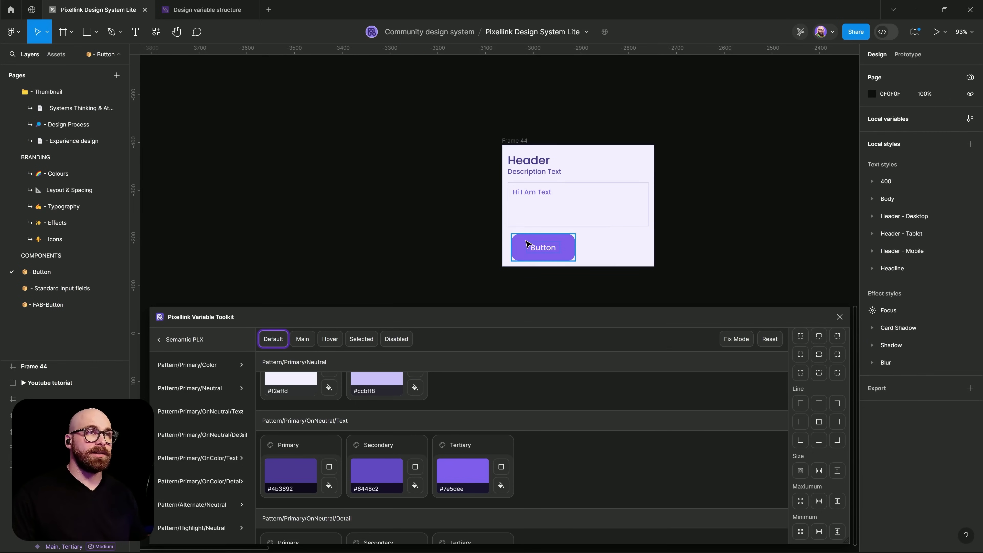
Step: Check the card in Frame 44 for its auto layout settings and its fill, stroke and selection colour variables
right_click(526, 243)
left_click(539, 248)
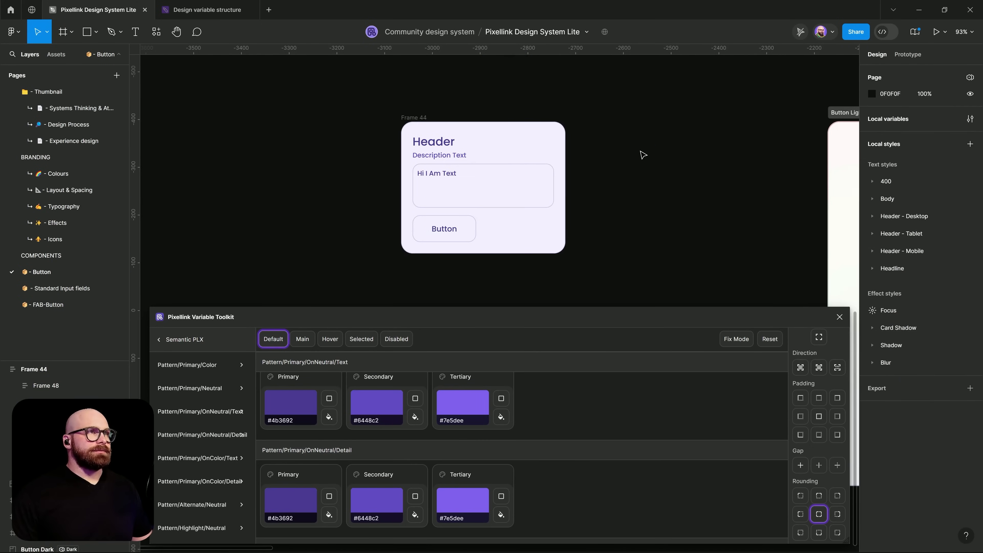
scroll(624, 167, "up", 3)
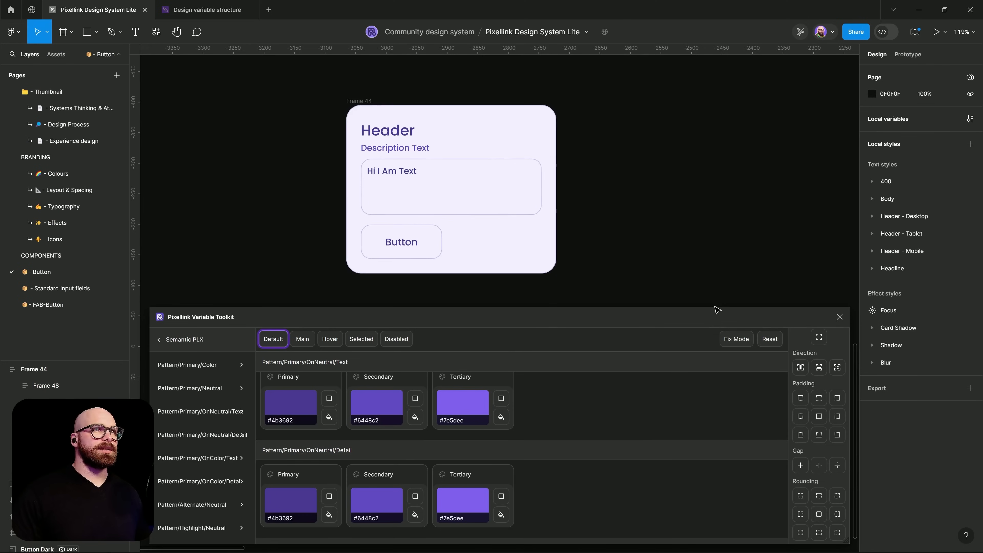
left_click(477, 131)
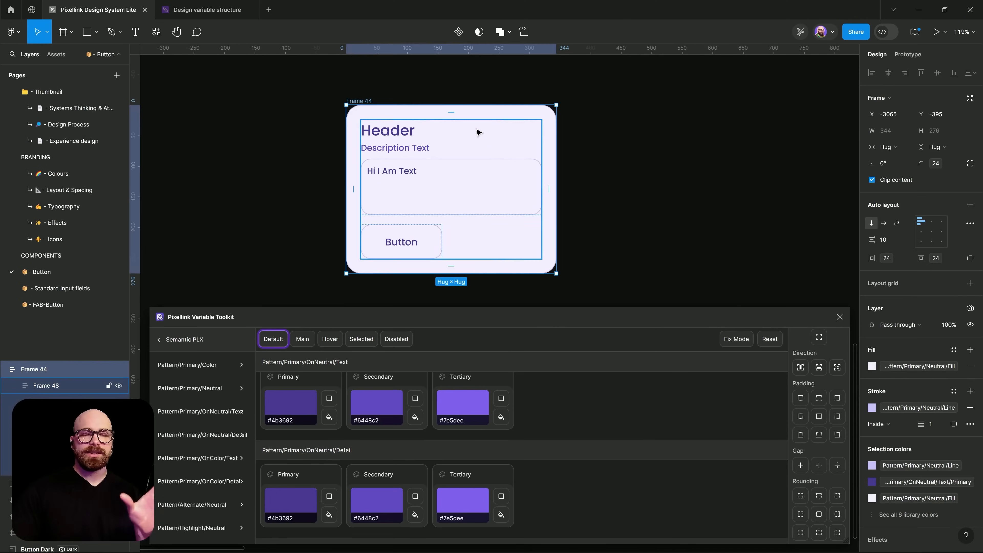
left_click(713, 206)
left_click_drag(714, 207, 750, 217)
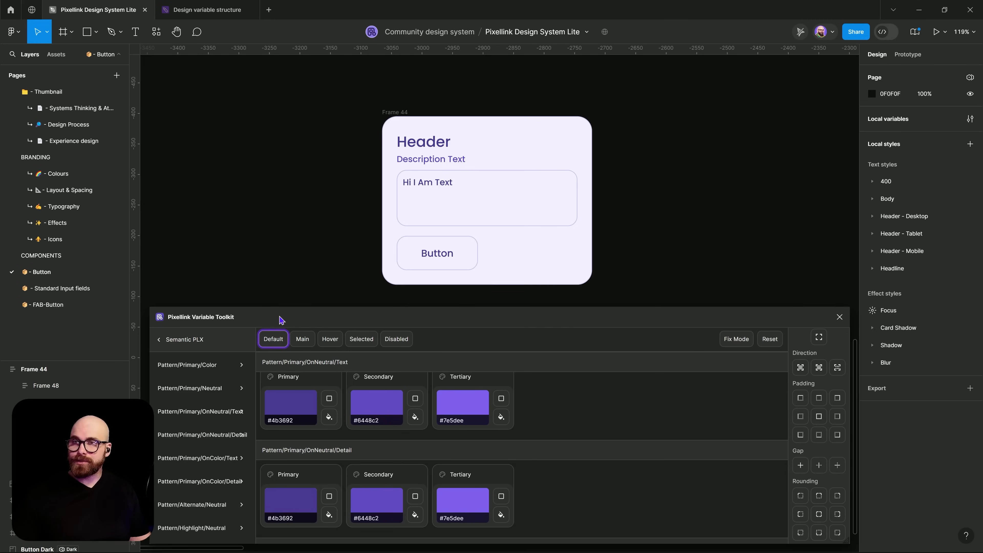
Step: Close the Pixellink Variable Toolkit and show the Pattern group of the Semantic PLX local variables in a taller window
left_click(839, 317)
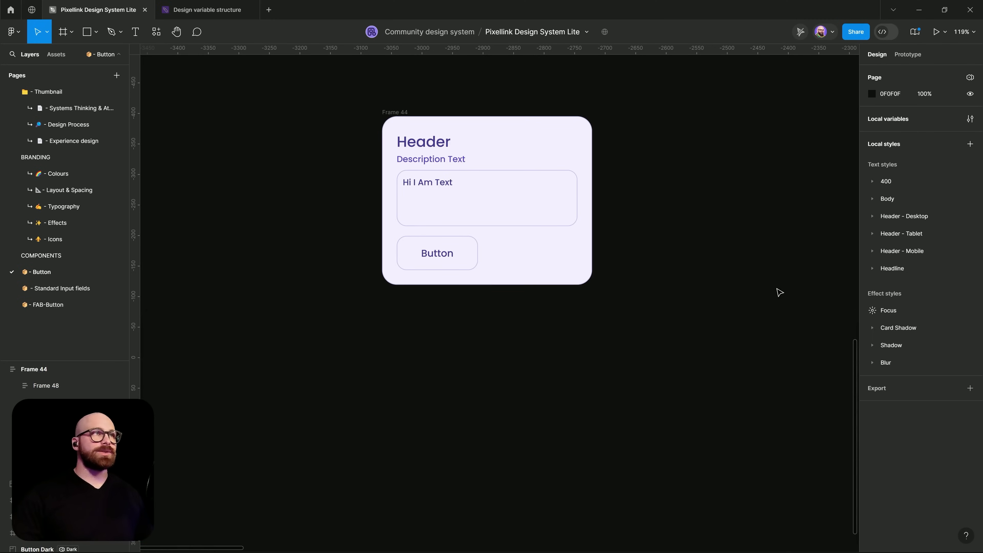
left_click(970, 118)
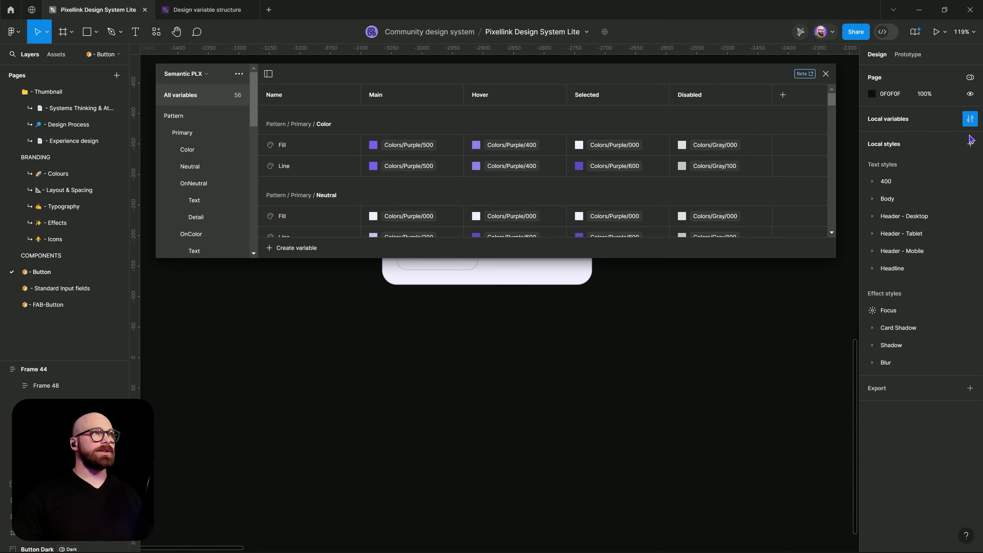
left_click_drag(396, 258, 427, 512)
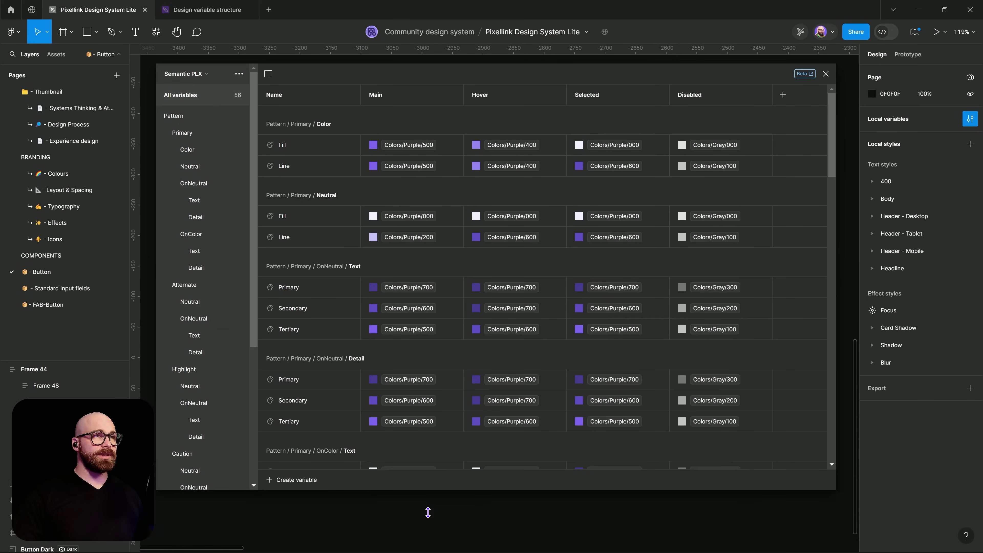
left_click(161, 116)
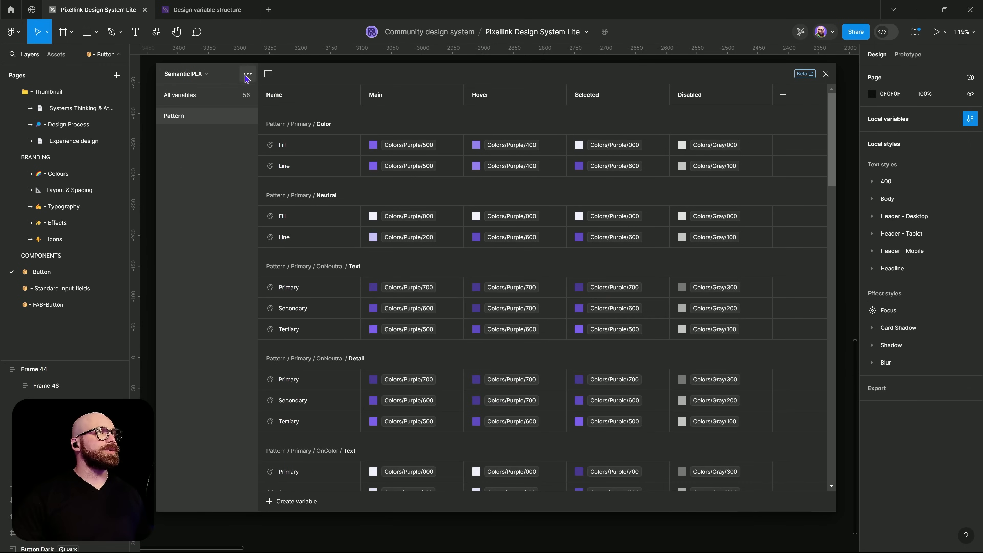
Step: Create a colour variable named Fill in the Pattern group of Semantic PLX
left_click(290, 503)
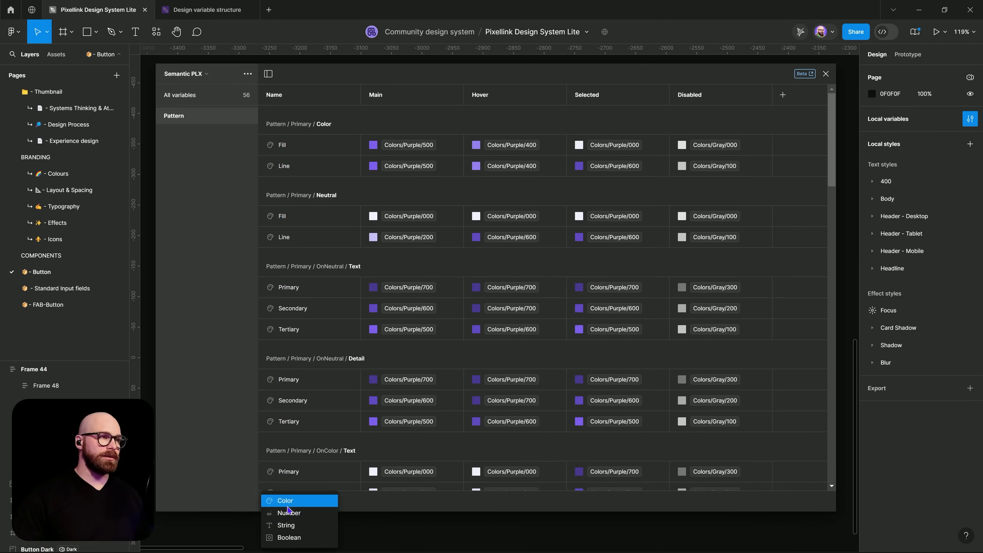
left_click(294, 501)
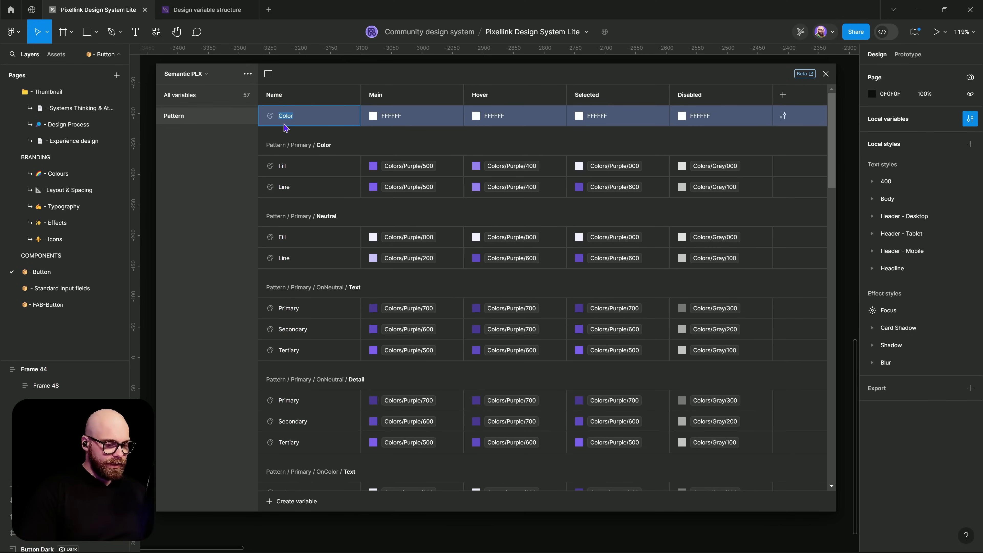
type("Fill")
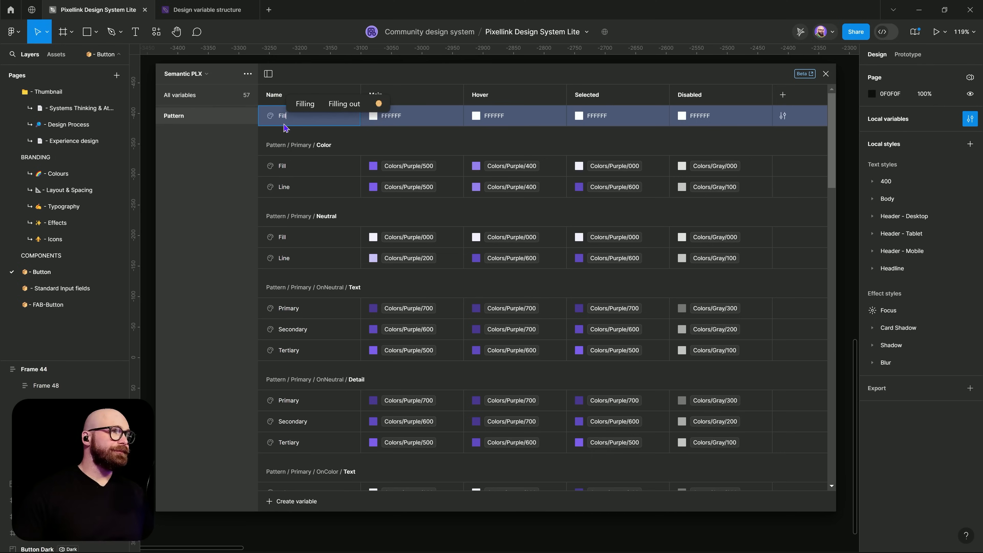
left_click(180, 208)
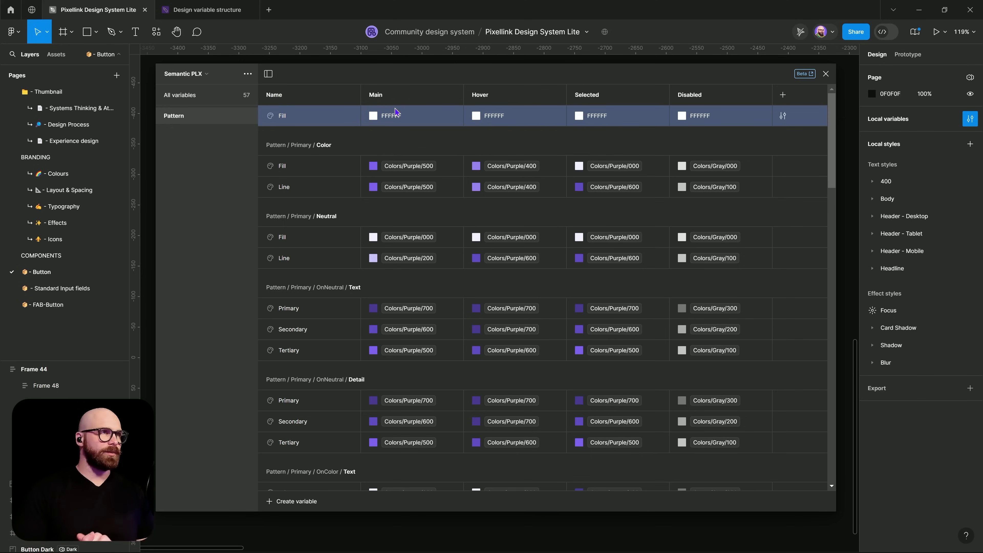
Step: Duplicate the new Fill variable and rename the copy Line
right_click(314, 121)
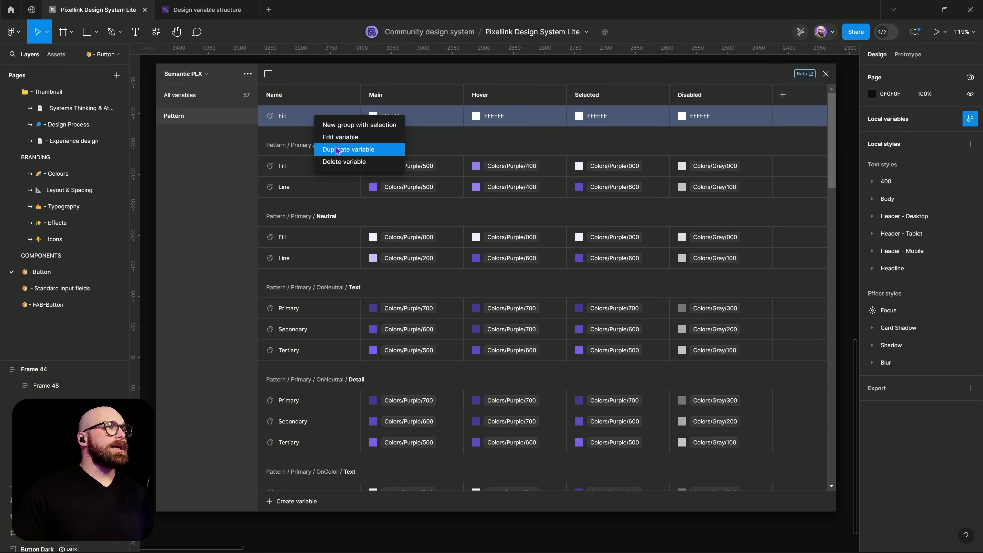
key("Return")
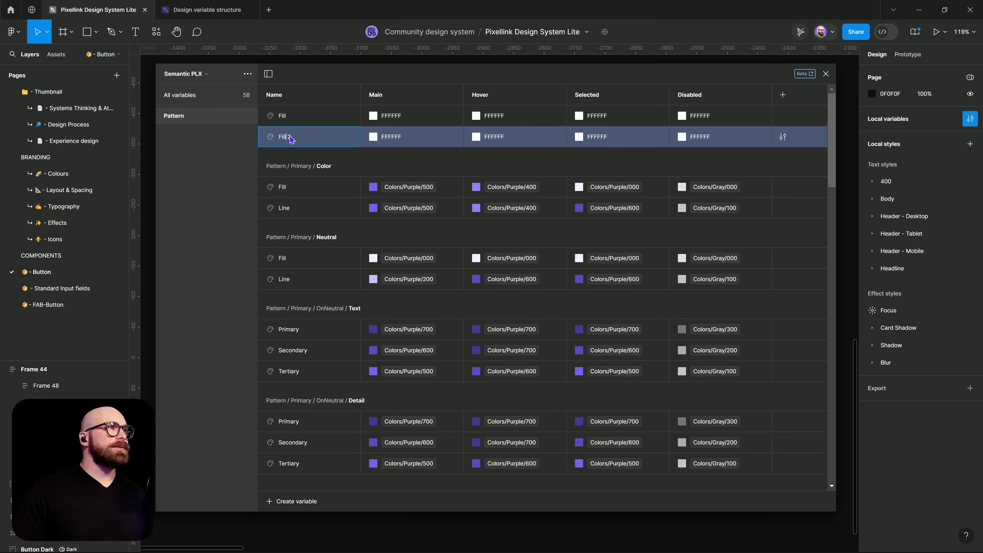
type("Line")
key("Return")
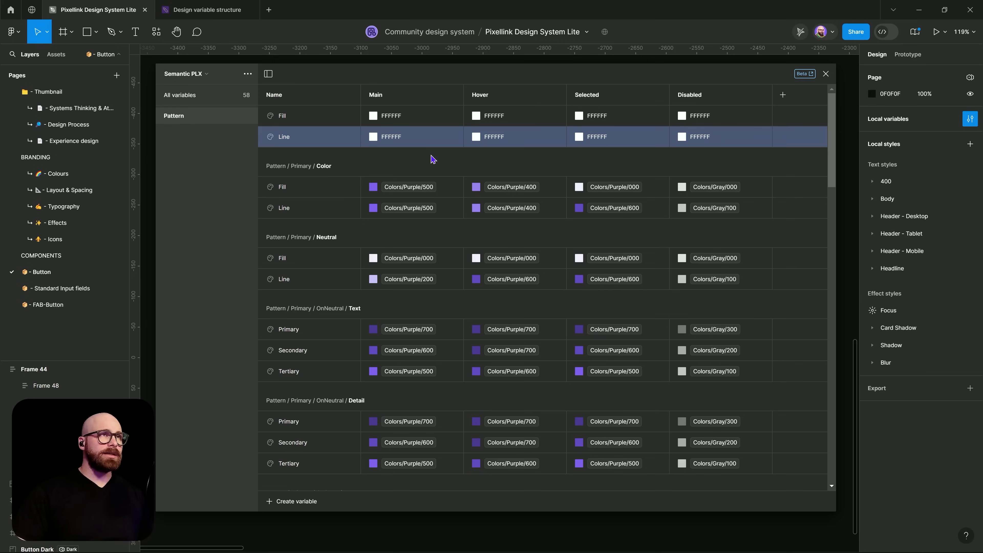
Step: View the library aliases offered for the new Fill variable's Main value, and switch the variables window to the Colors PLX collection
right_click(381, 116)
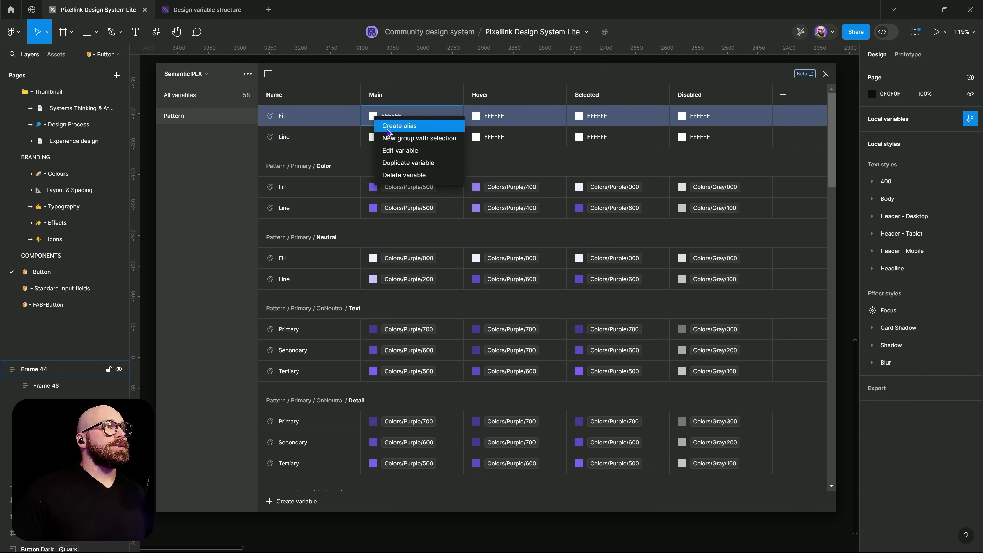
left_click(377, 125)
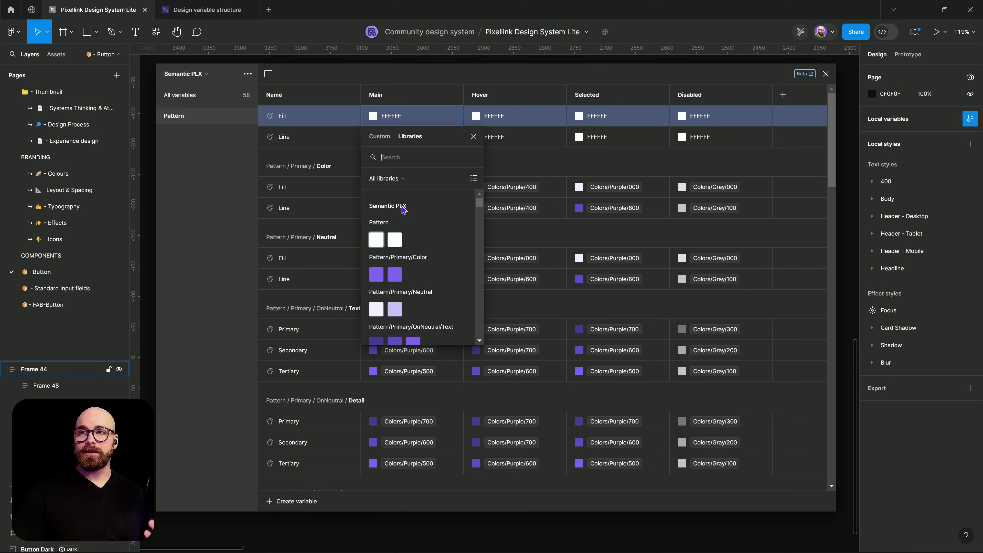
left_click(183, 78)
left_click(212, 108)
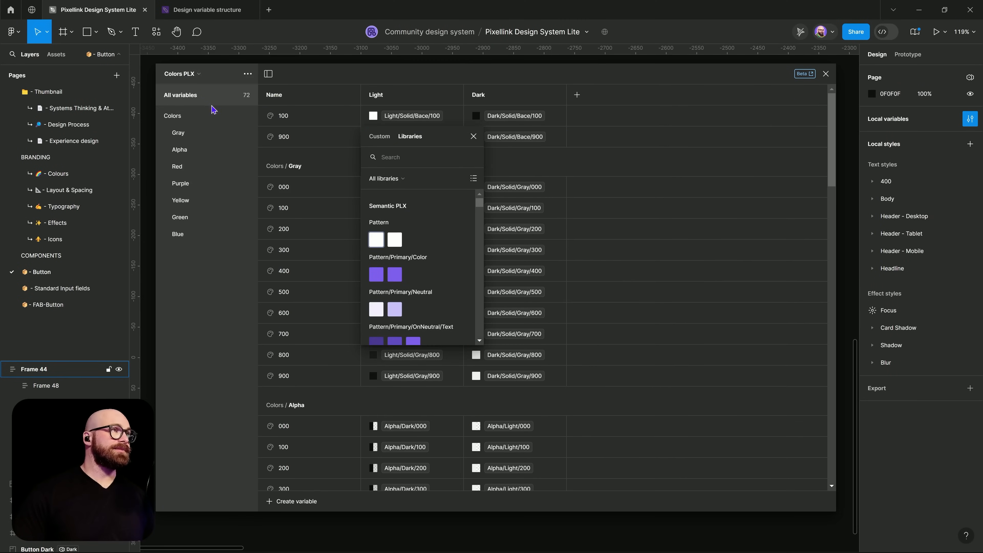
left_click(190, 74)
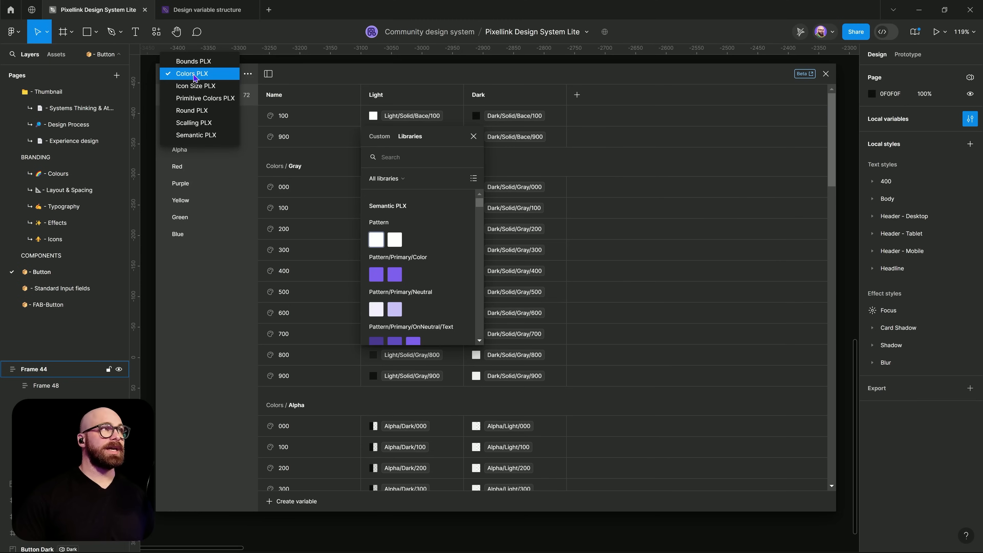
left_click(202, 79)
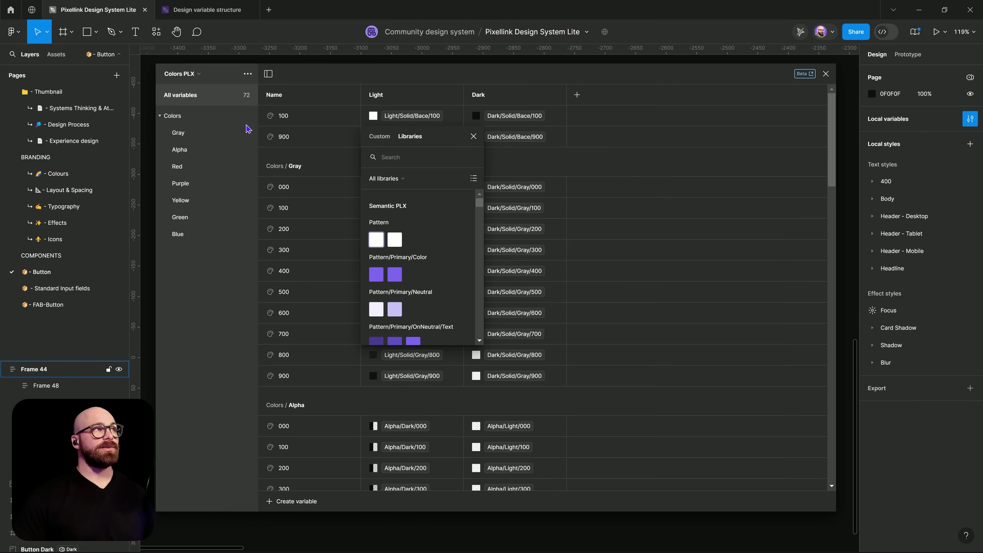
left_click(473, 136)
Step: Look through the colour groups of Colors PLX and duplicate the Blue group
left_click(191, 140)
left_click(193, 154)
left_click(201, 185)
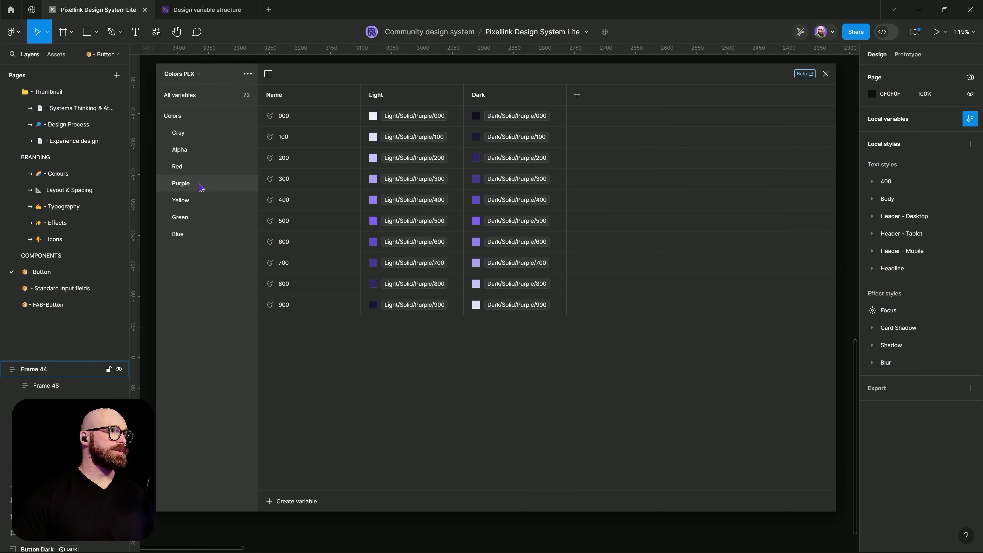
left_click(198, 201)
left_click(199, 218)
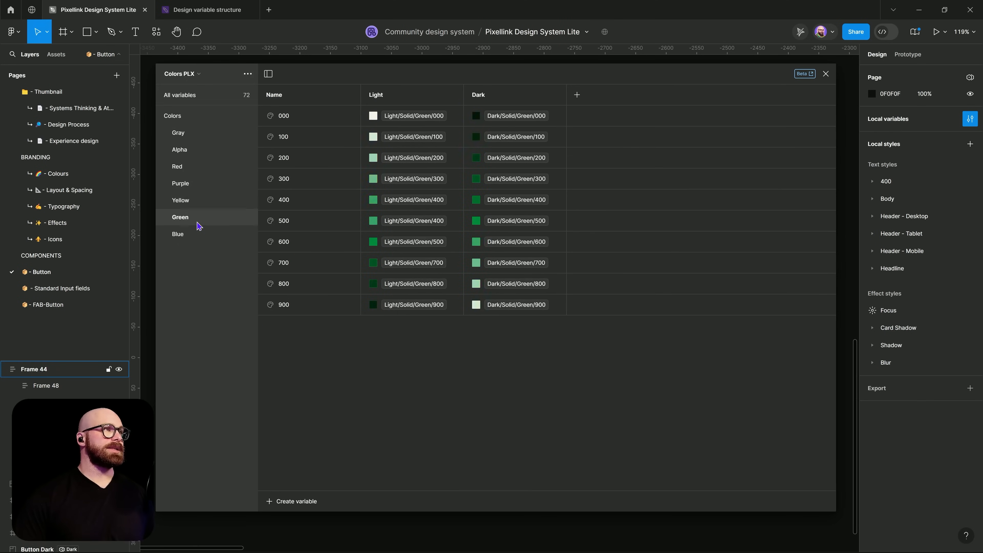
left_click(196, 236)
right_click(196, 236)
left_click(203, 252)
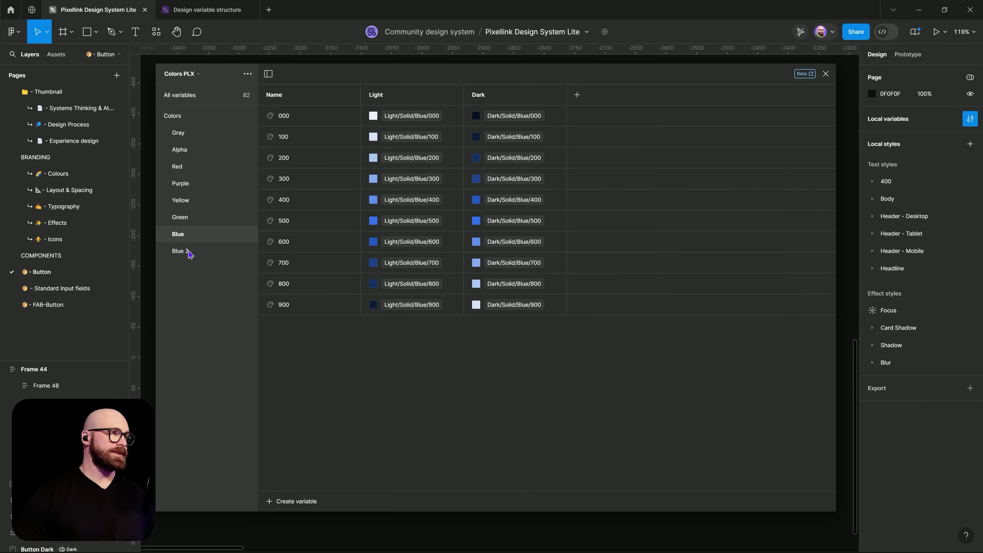
Step: Rename the duplicated Blue group Alternative and move it above Gray within the Colors group
double_click(193, 256)
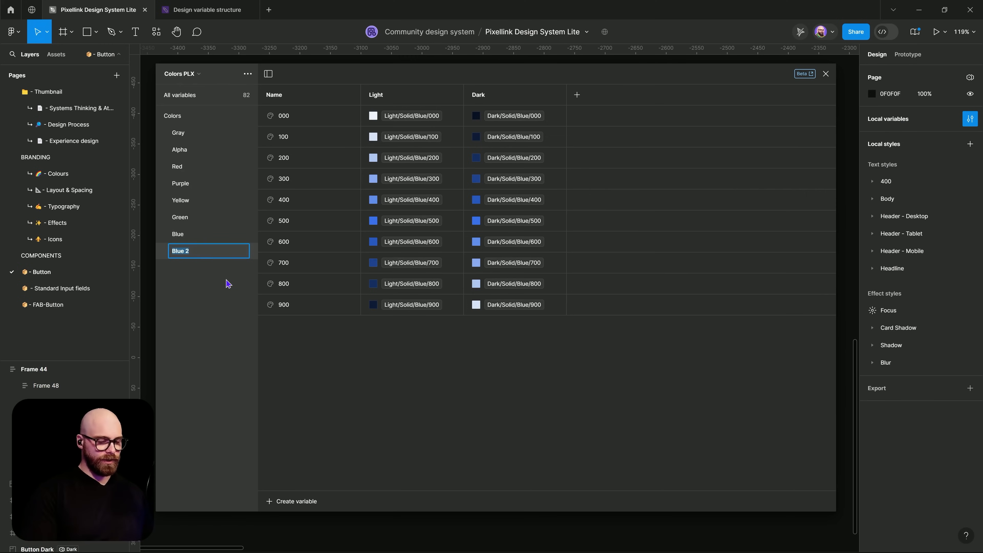
key("super+h")
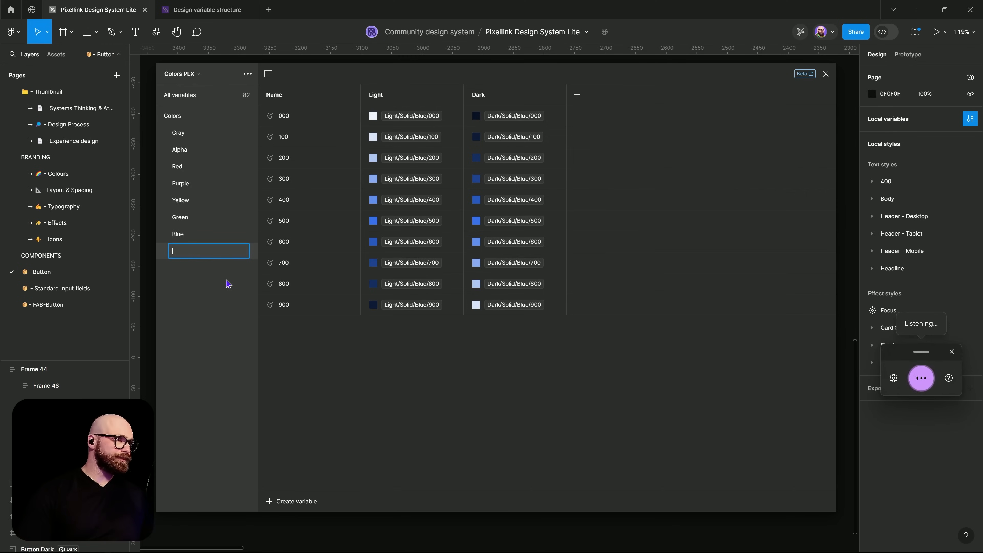
type("Alternative")
key("Return")
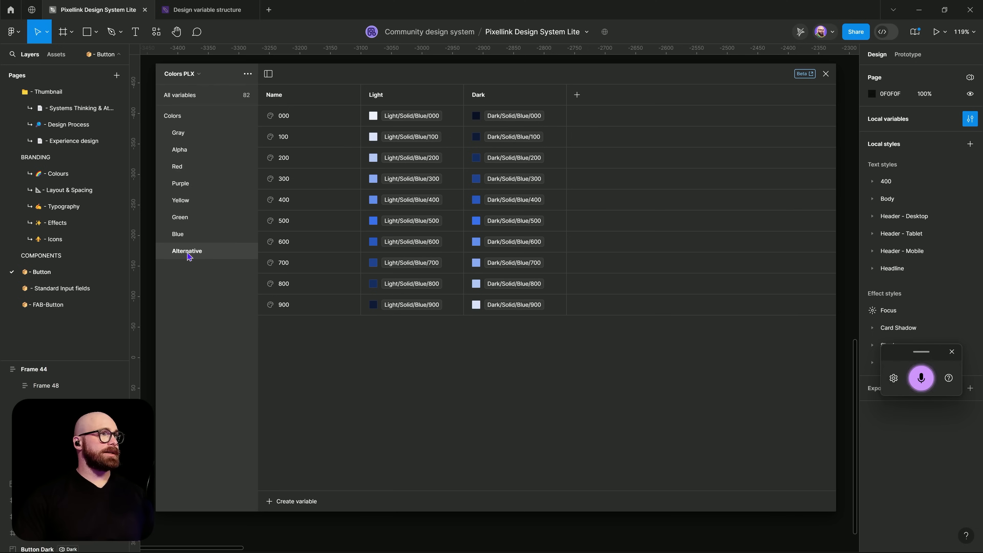
left_click_drag(189, 256, 206, 125)
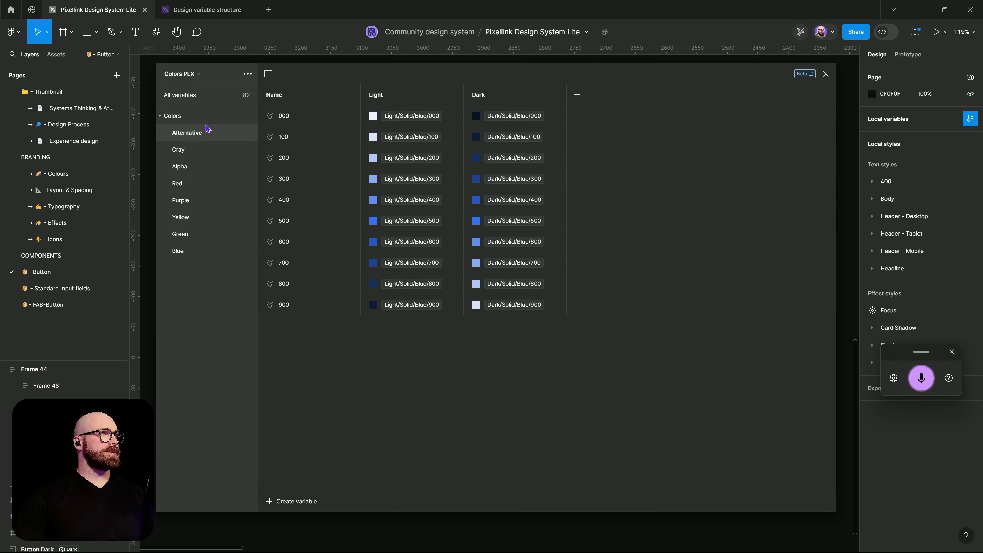
Step: Leave the Colors group's name as it is and switch back to the Semantic PLX collection
double_click(179, 116)
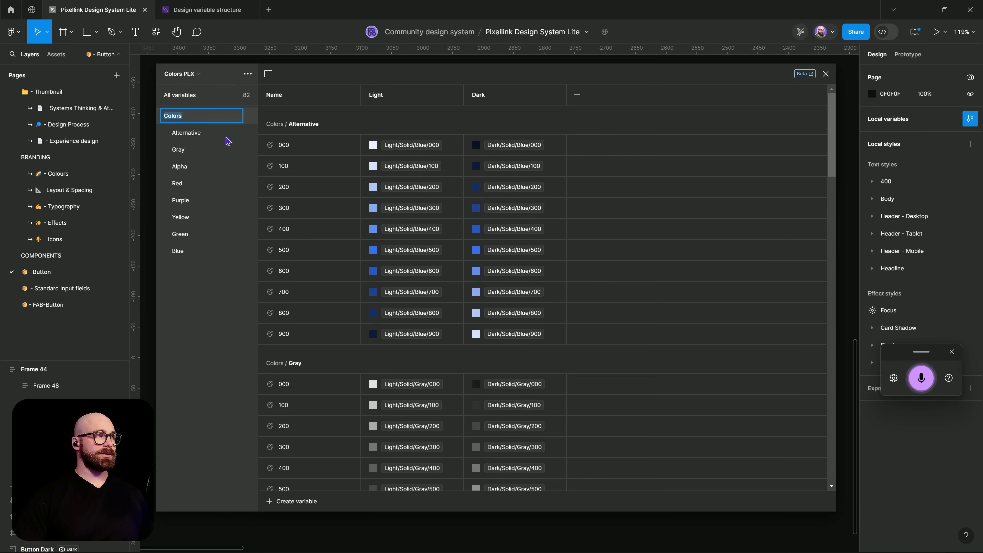
left_click(185, 77)
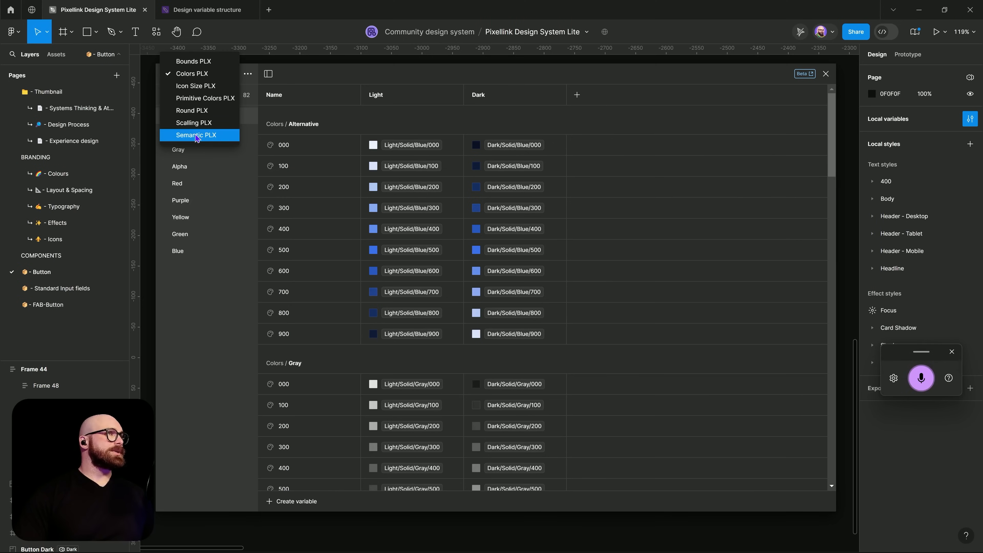
left_click(196, 135)
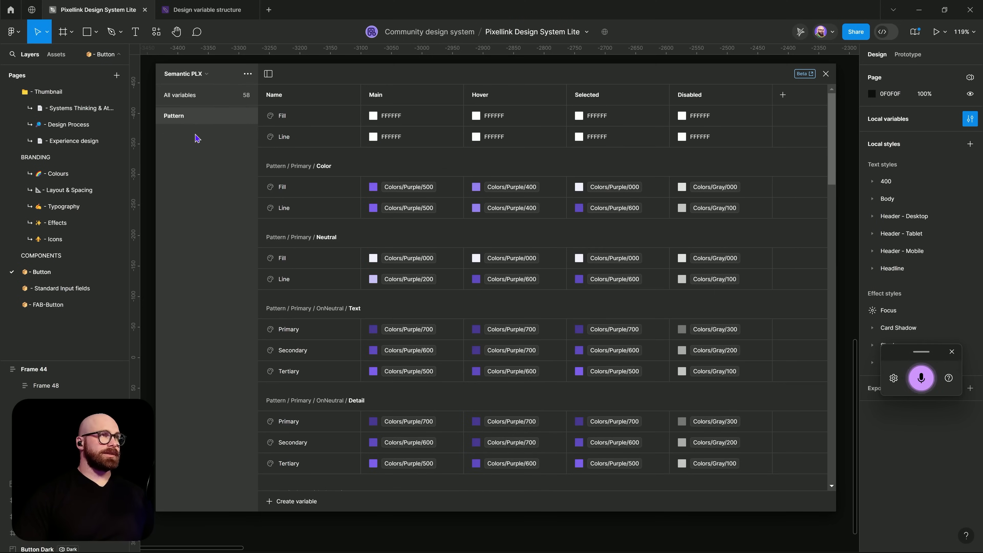
Step: Collapse the Primary, Alternate, Highlight and Caution subgroups and the Pattern group that contains them
left_click(161, 117)
left_click(174, 133)
left_click(171, 153)
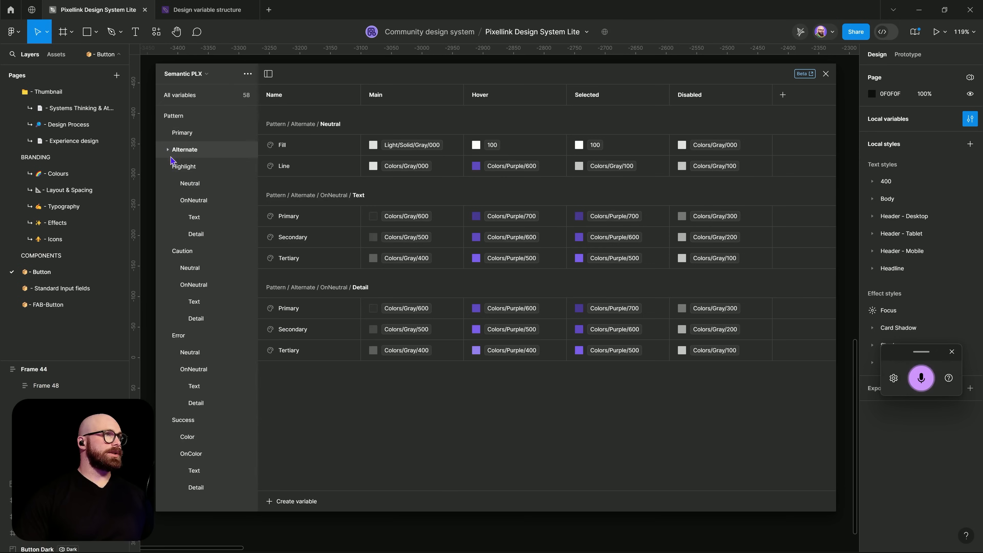
left_click(171, 166)
left_click(172, 183)
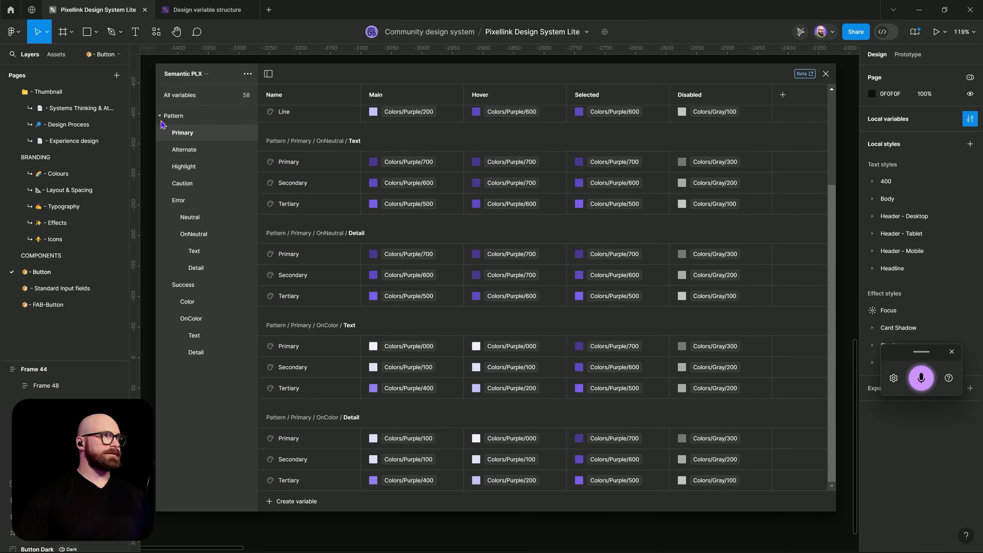
left_click(160, 116)
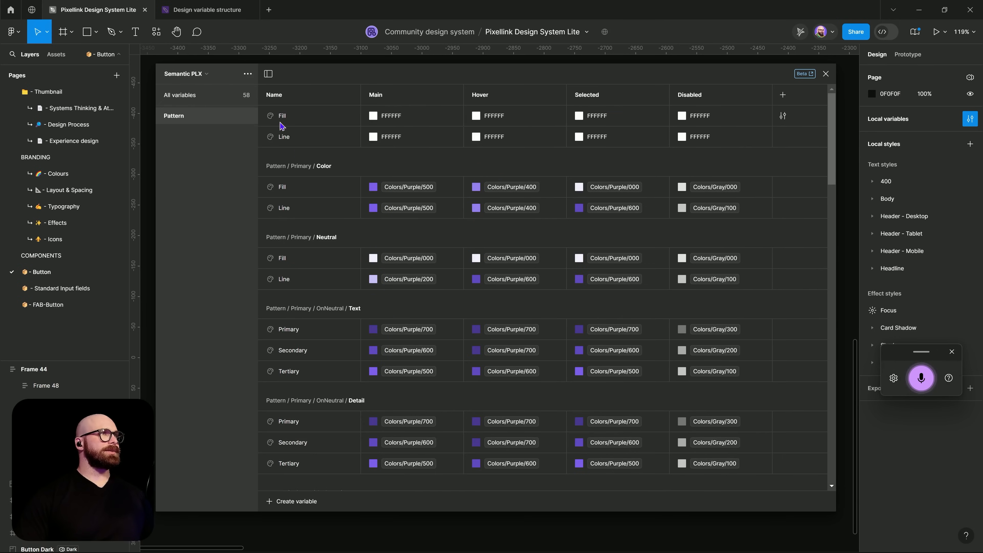
Step: Put the two ungrouped Fill and Line variables of Pattern together into a new group
left_click(280, 123)
left_click(301, 143, "shift")
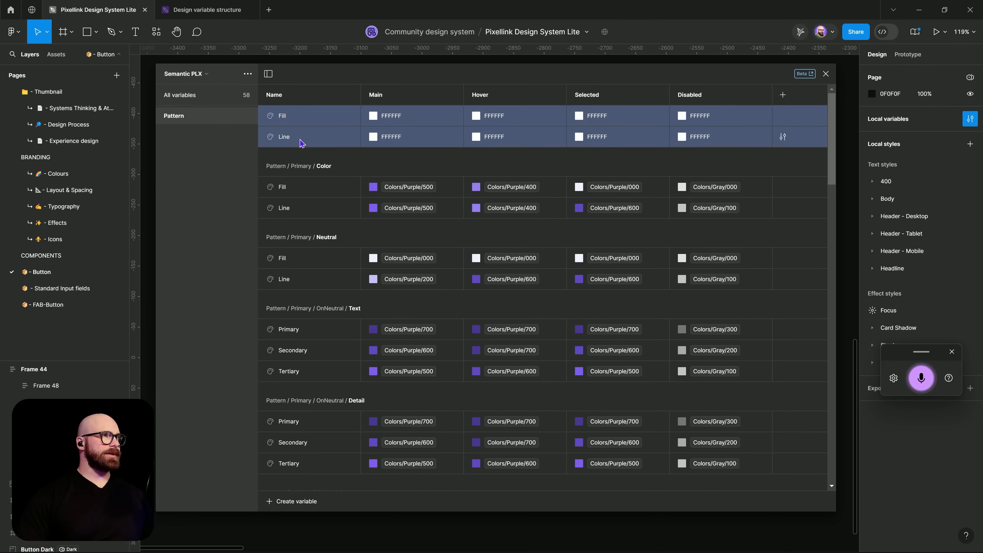
right_click(320, 130)
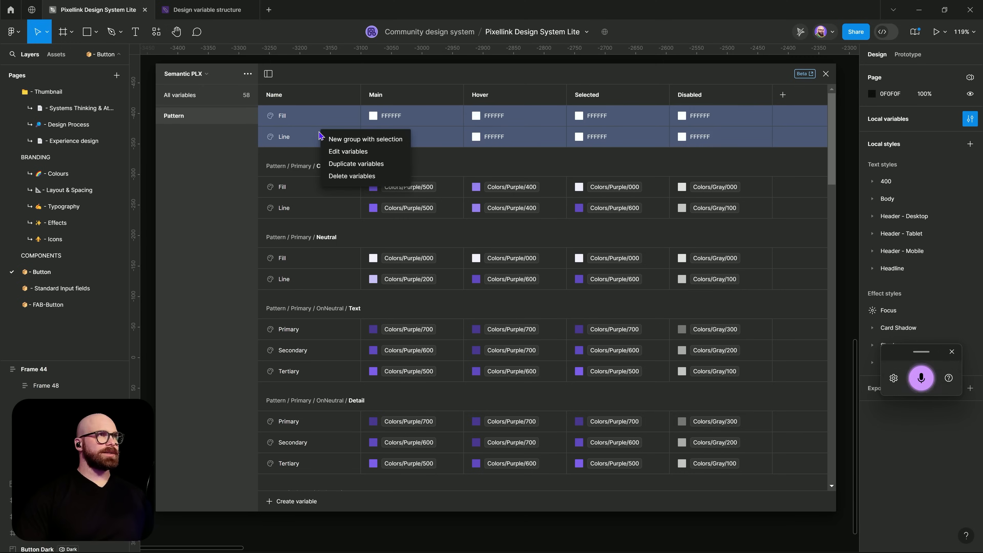
left_click(334, 145)
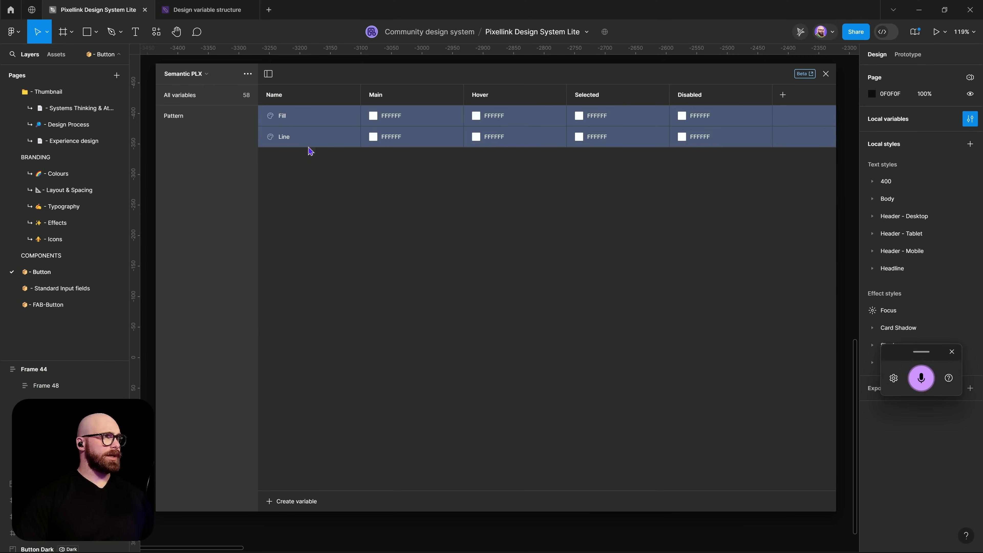
Step: Locate the new group inside Pattern, move it to the top level above Pattern, and collapse Pattern
left_click(175, 118)
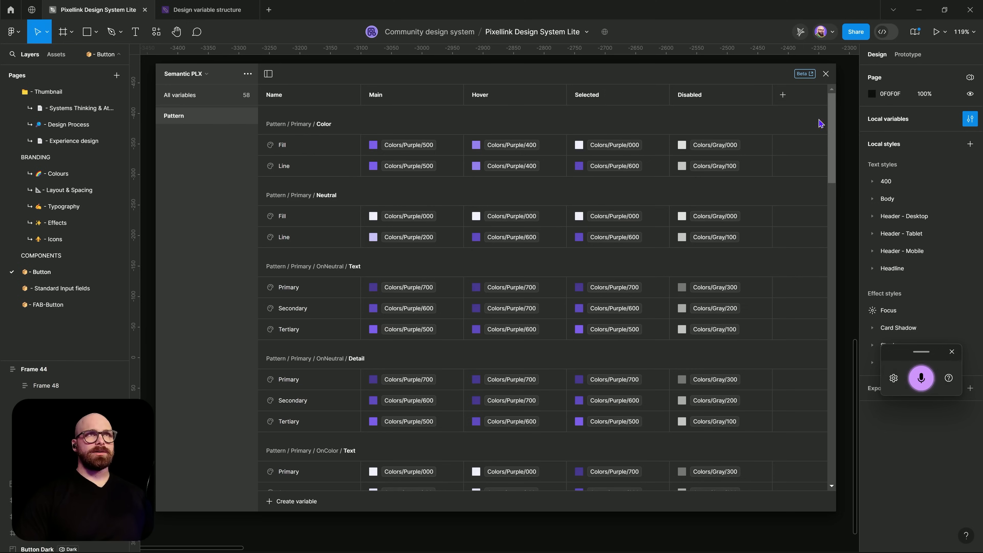
left_click_drag(831, 127, 831, 426)
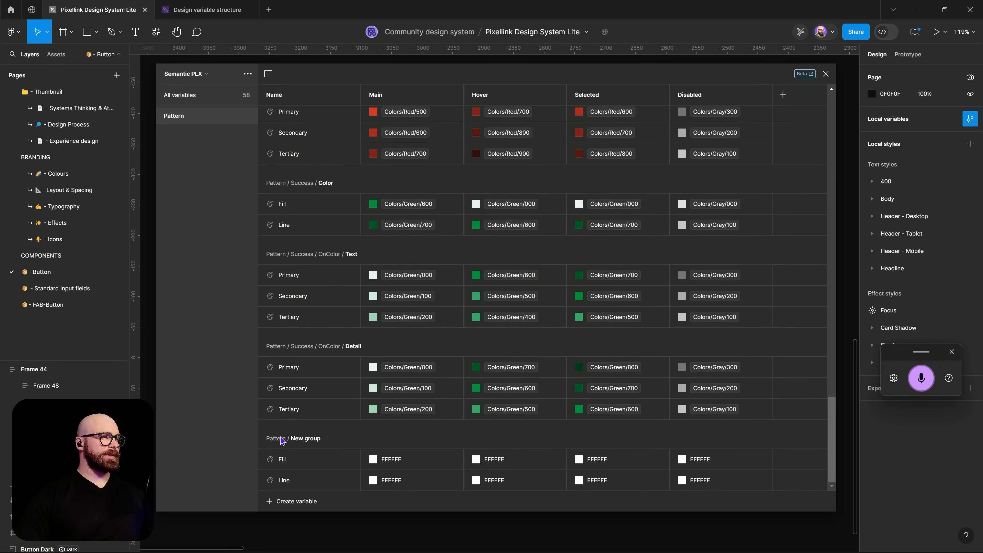
left_click(297, 466)
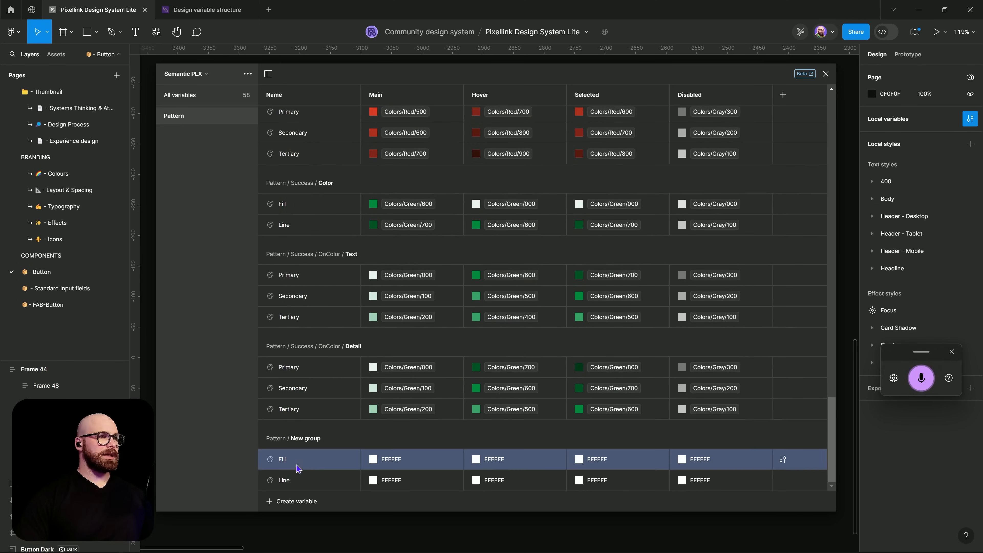
left_click(160, 118)
left_click(182, 371)
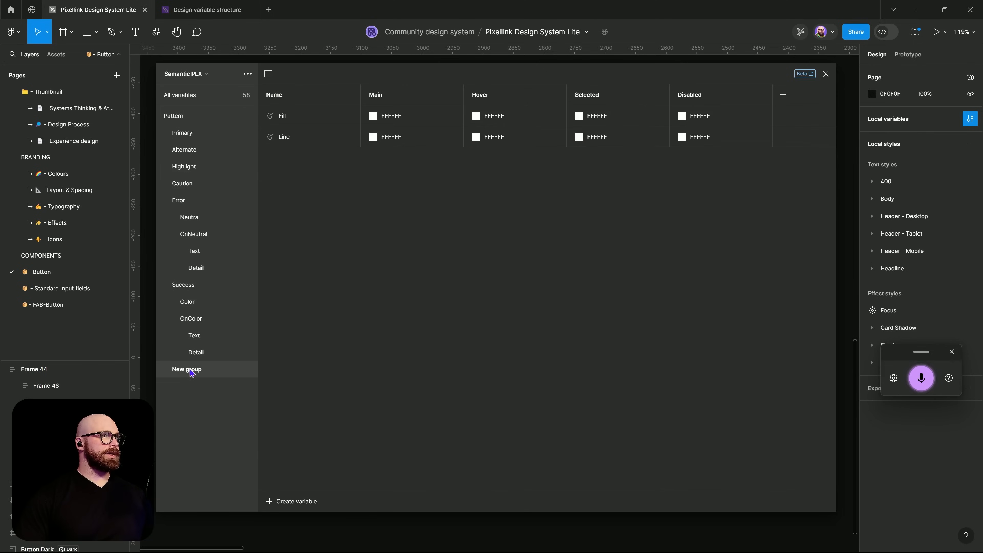
left_click_drag(190, 370, 163, 135)
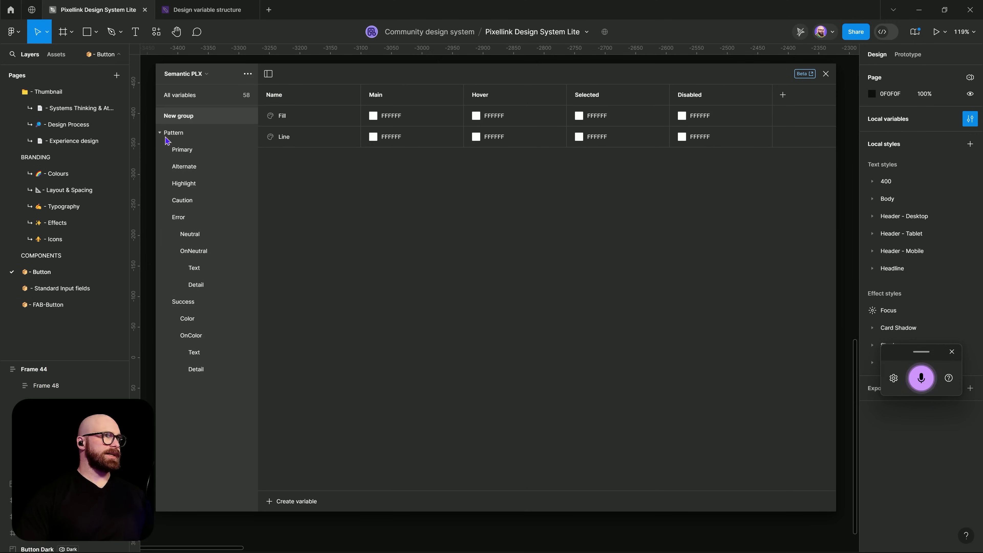
left_click(164, 134)
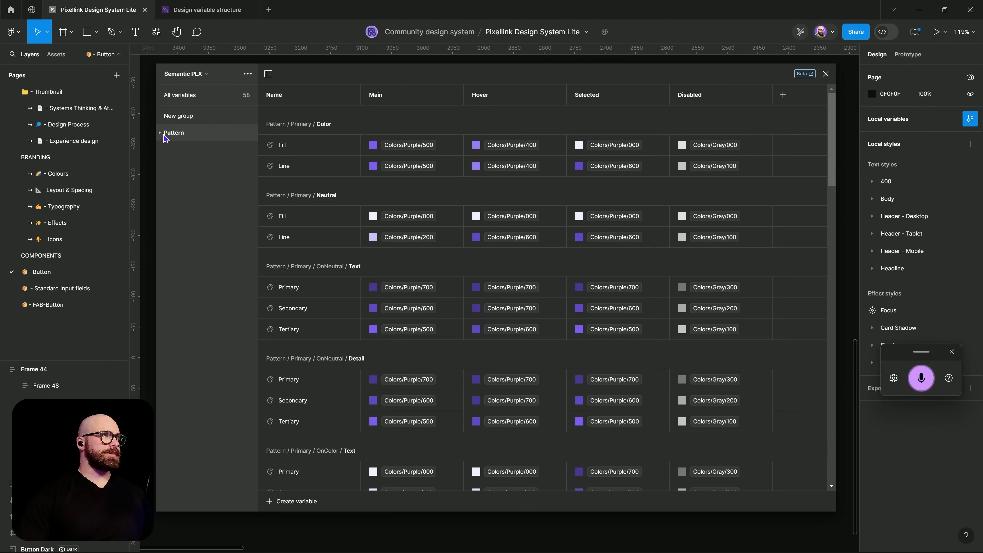
Step: Rename the new top-level group Alt
left_click(182, 118)
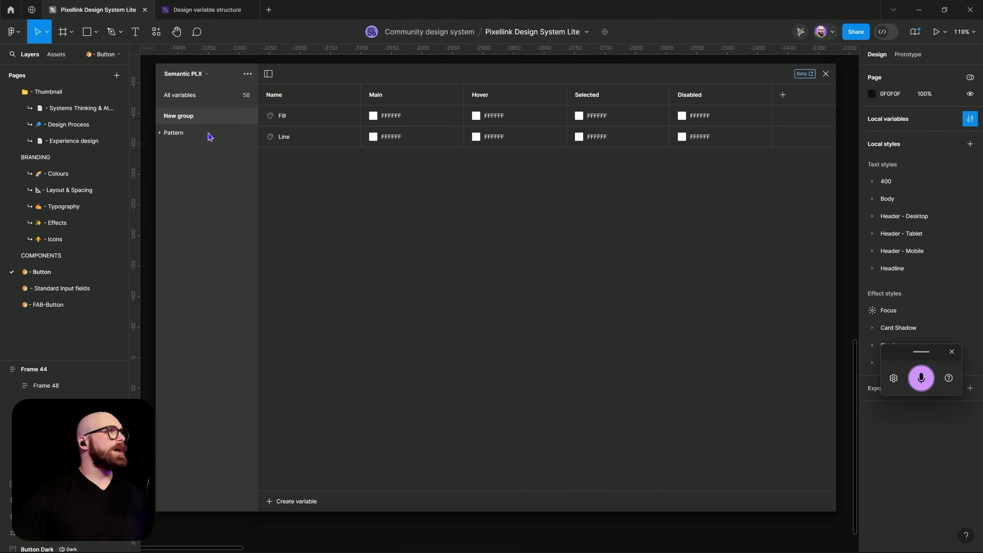
double_click(184, 117)
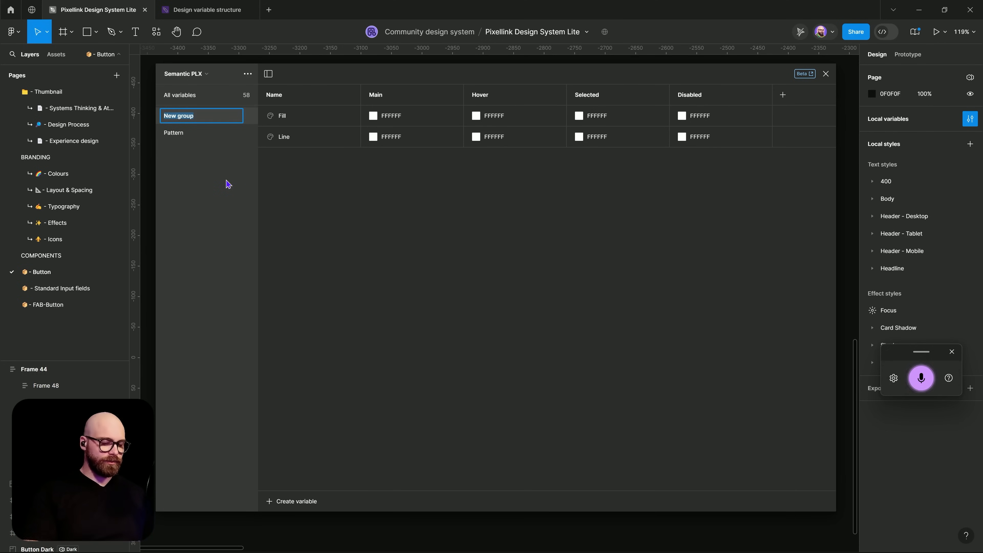
type("Alt")
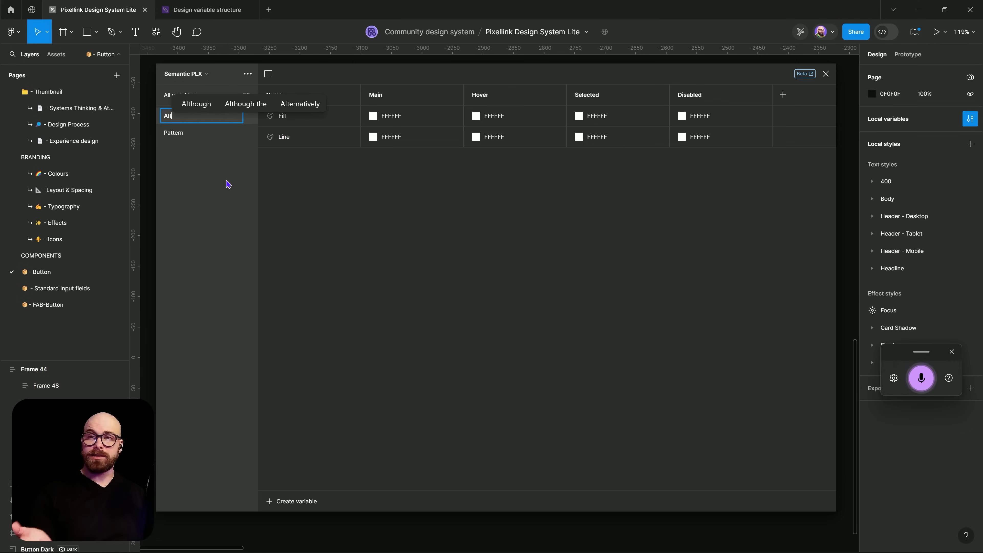
key("Return")
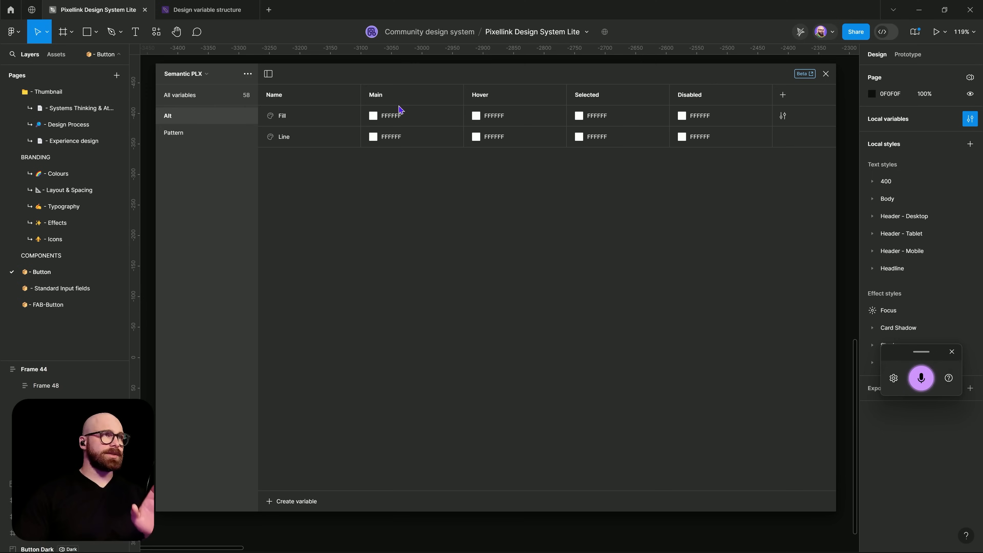
Step: Alias the Main value of Alt's Fill variable to Colors/Alternative/500, searching the libraries for "Colors/Al"
right_click(416, 117)
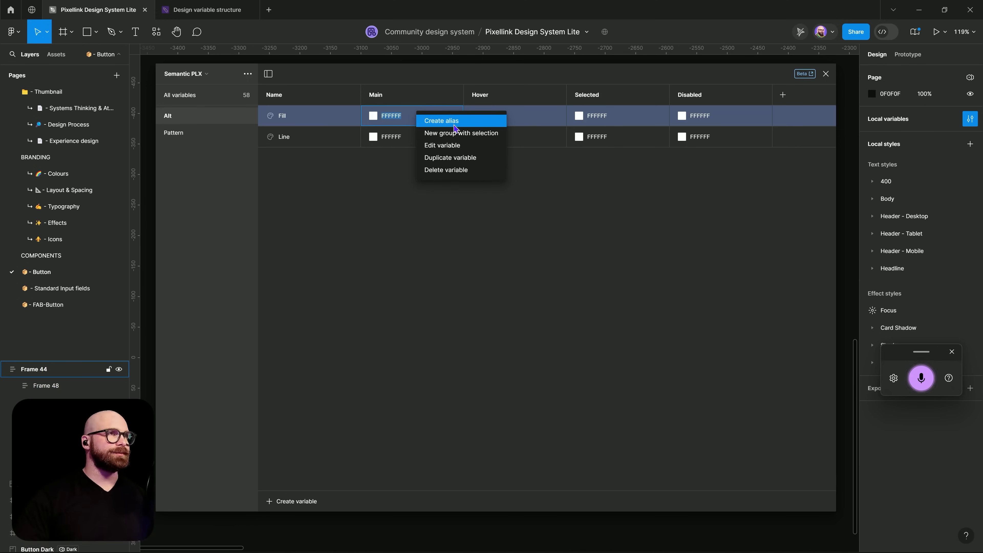
left_click(441, 121)
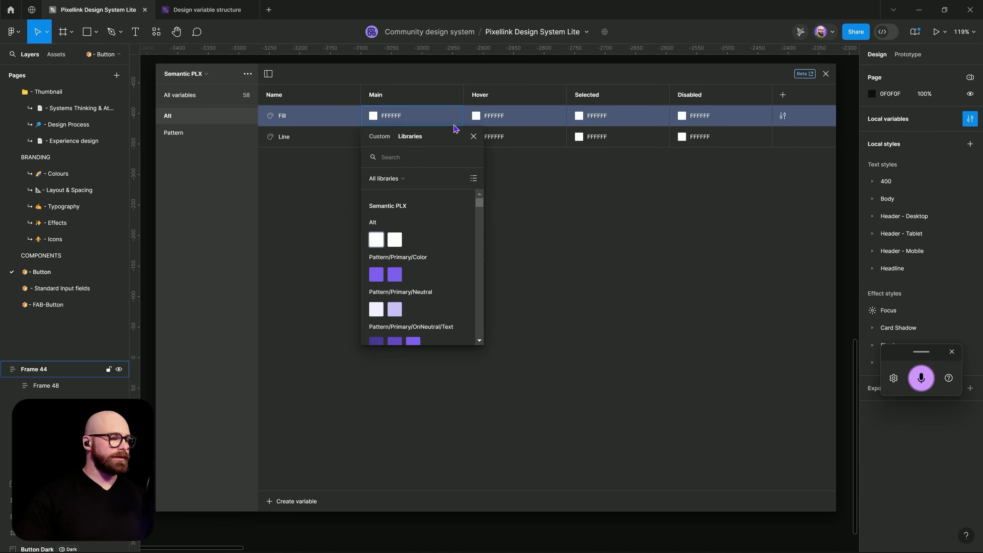
type("Colors")
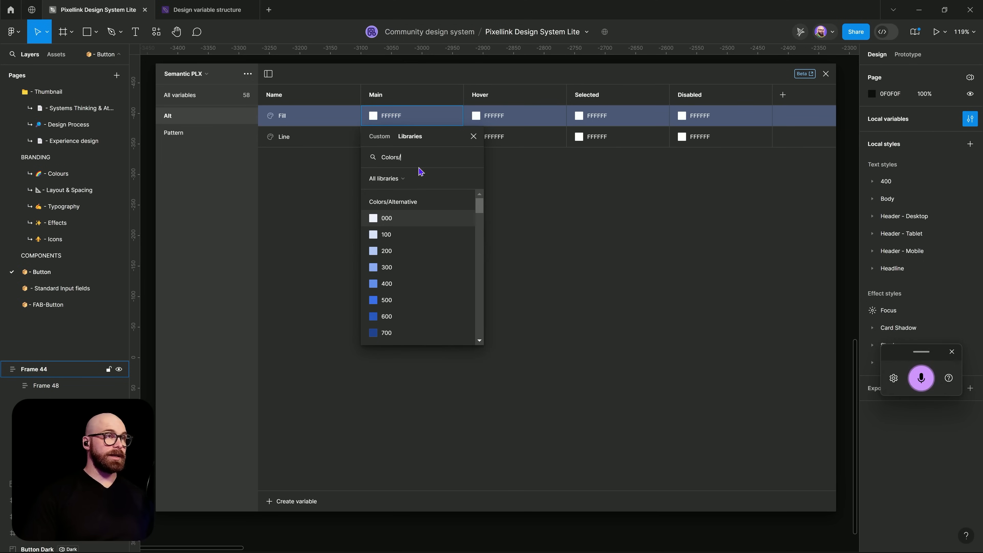
type("/Al")
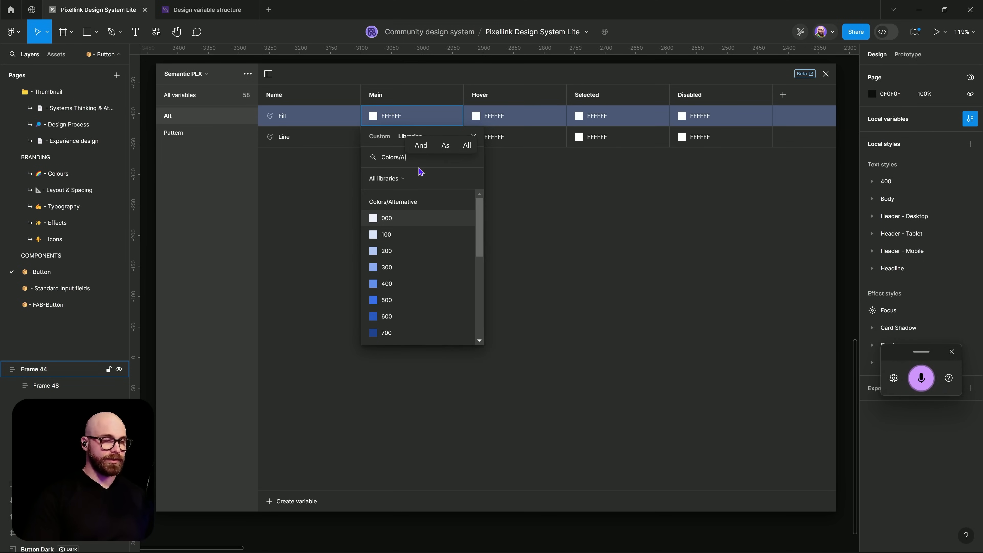
key("ctrl+a")
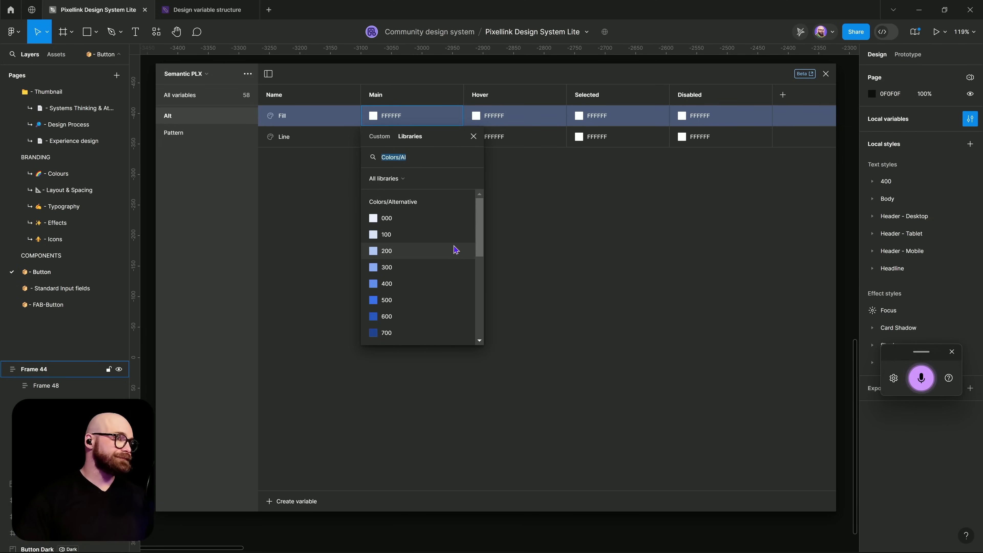
left_click(447, 300)
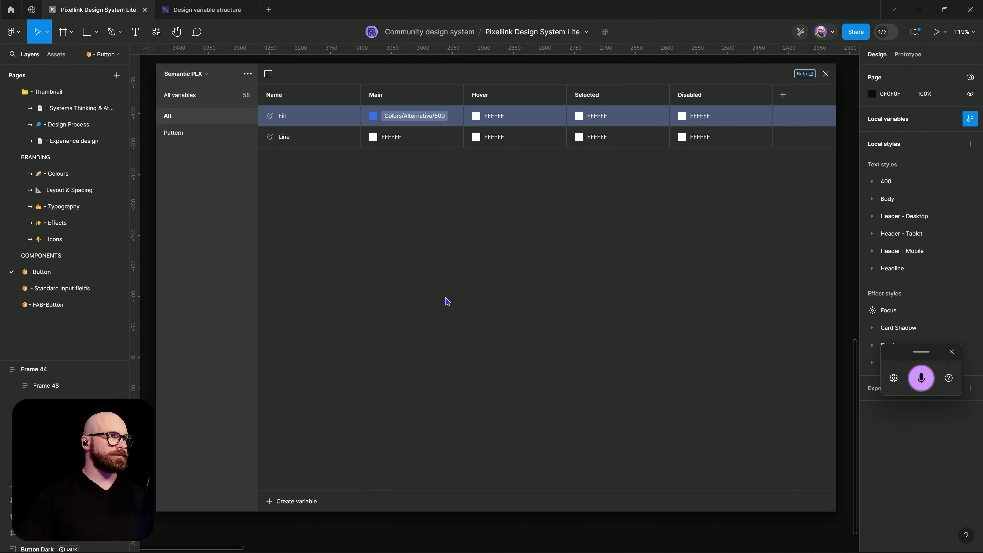
Step: Alias the Main value of Alt's Line variable to Colors/Alternative/600
left_click(419, 136)
right_click(418, 135)
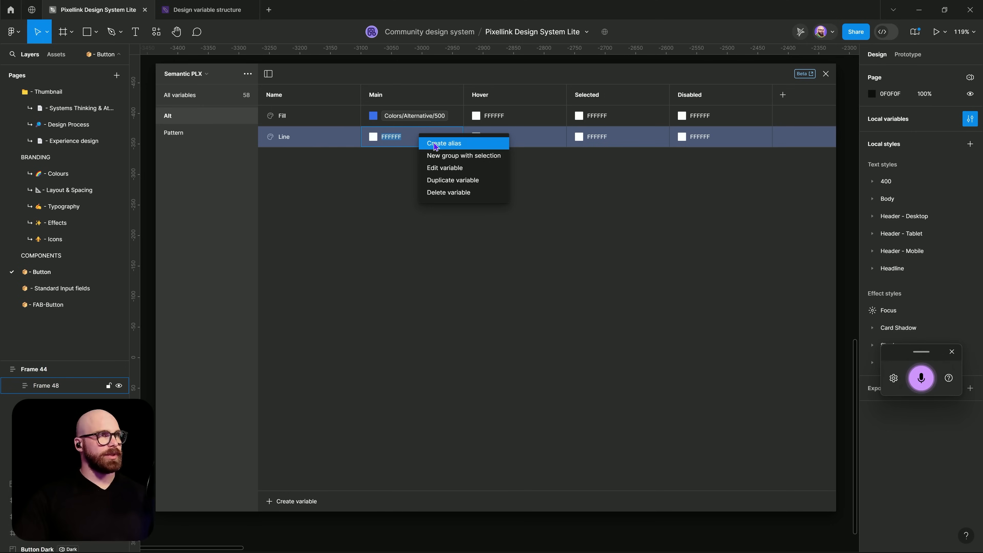
left_click(444, 143)
type("Colors/Al")
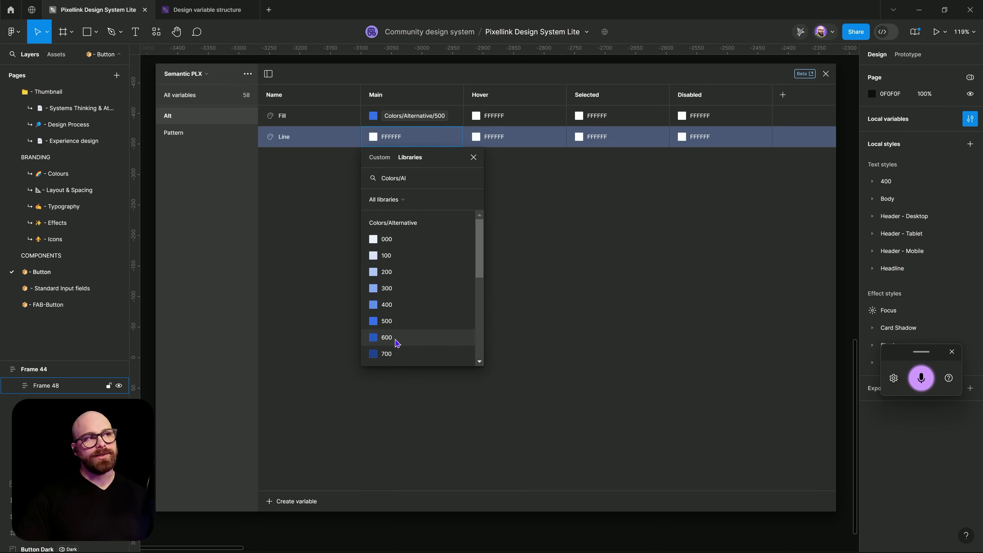
left_click(404, 343)
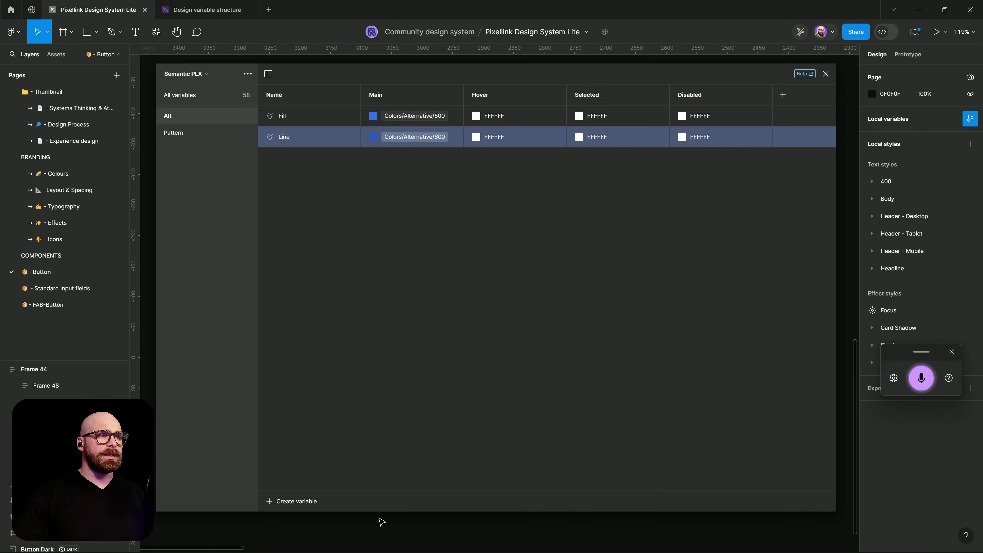
Step: Shorten the variables window so the sample card is uncovered, and select the card's Button frame
left_click_drag(389, 514, 429, 205)
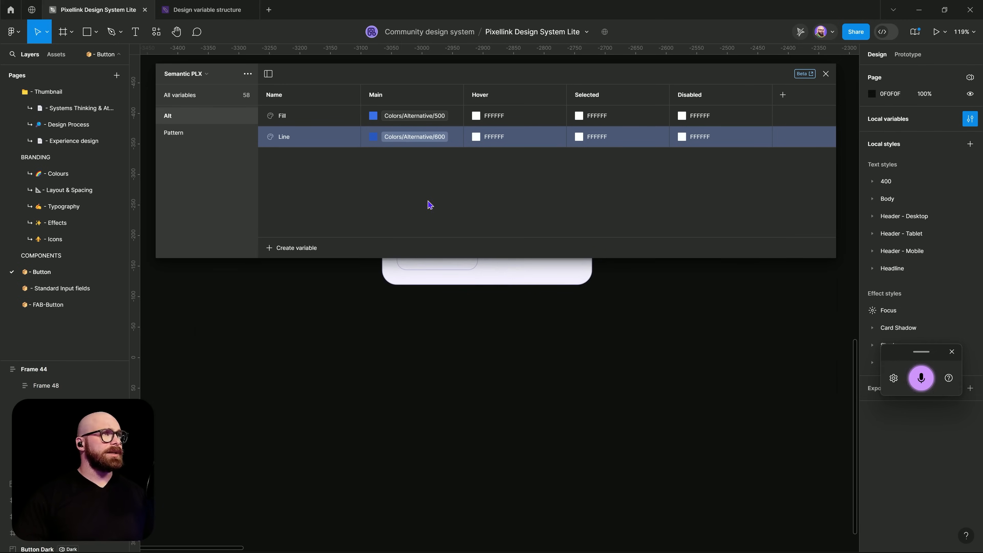
scroll(530, 363, "up", 5)
scroll(530, 363, "left", 3)
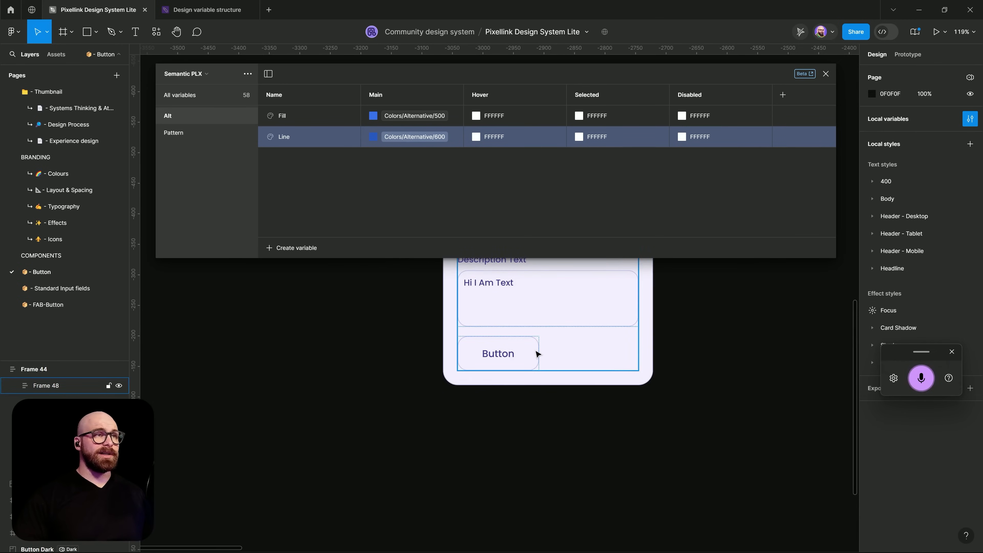
left_click(536, 352)
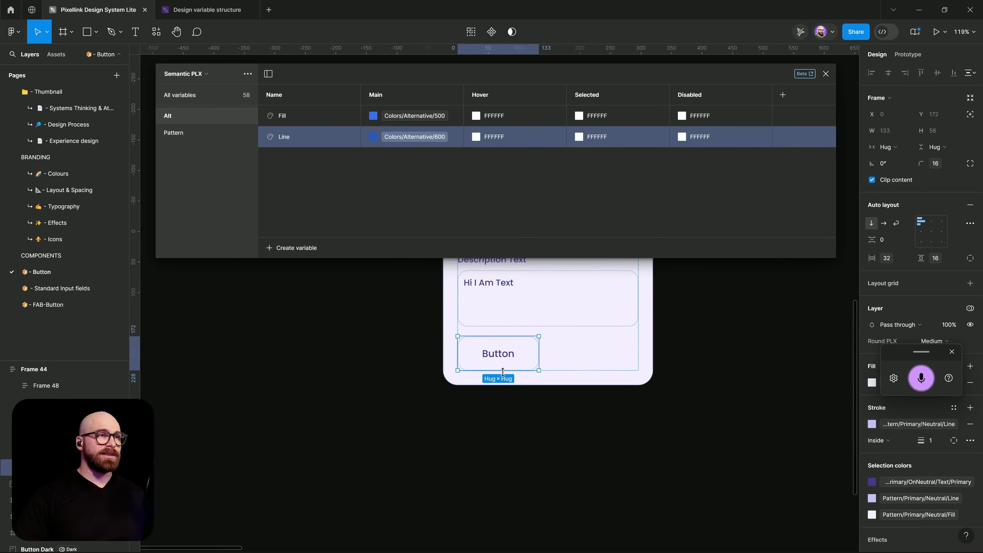
Step: Move the variables window aside and run the published version of the Pixellink Variable Toolkit plugin
key("shift+i")
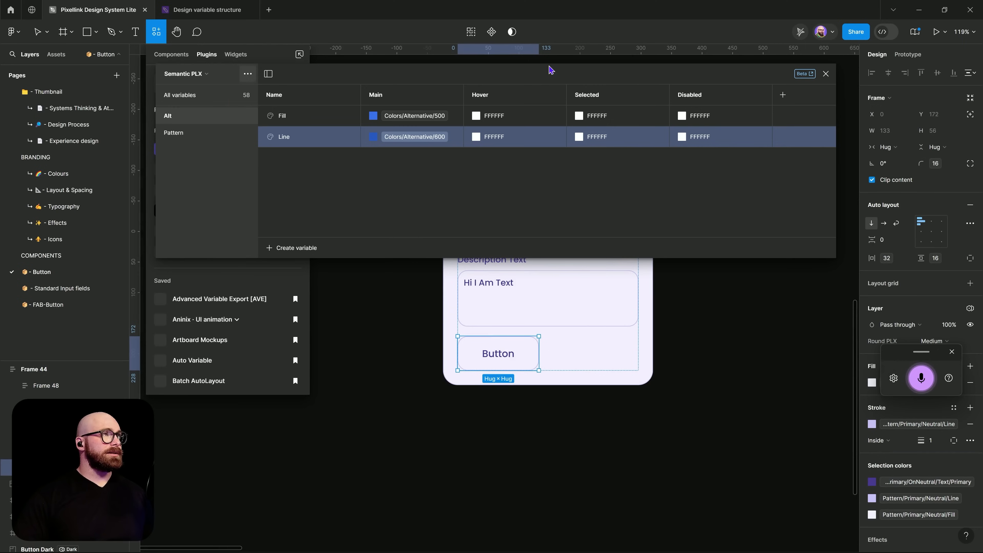
left_click_drag(560, 63, 815, 55)
left_click(185, 152)
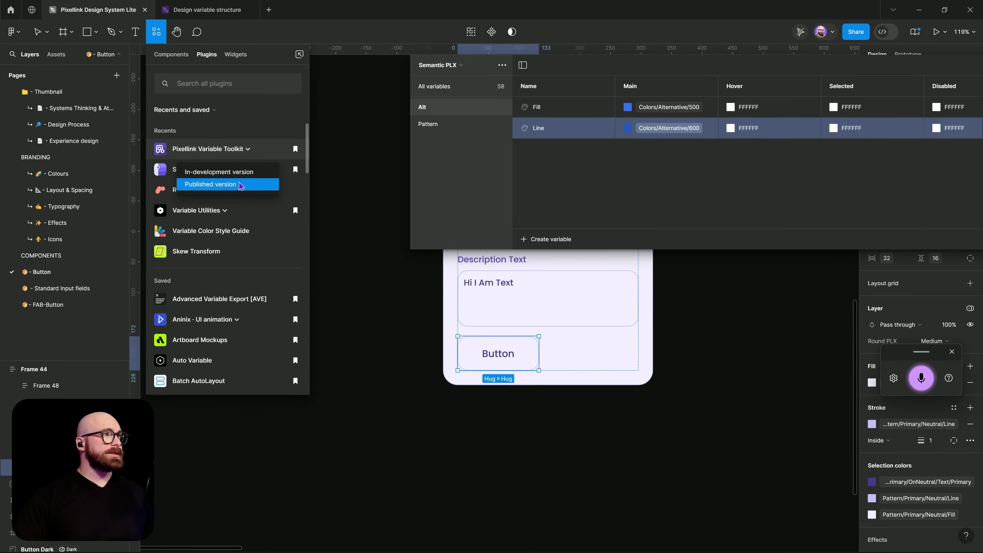
left_click(235, 183)
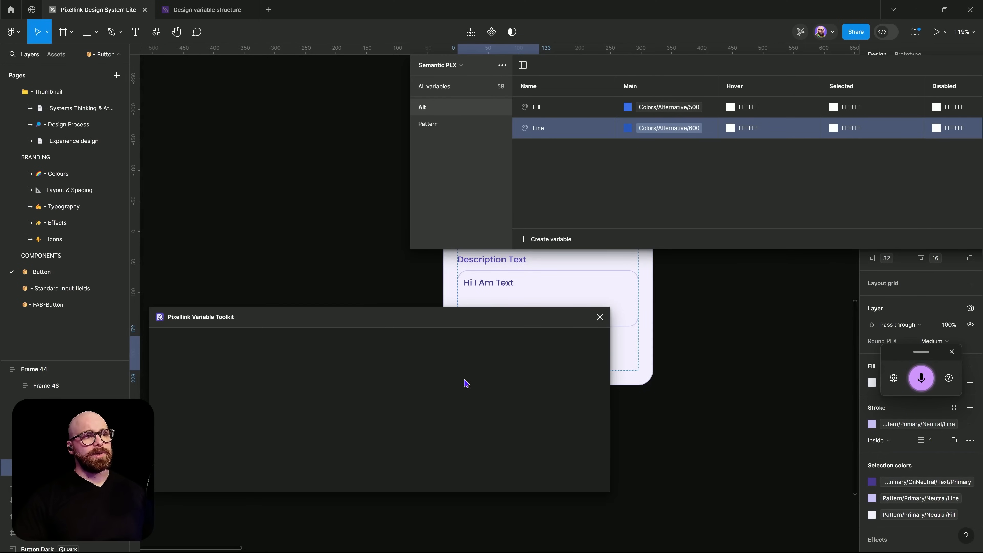
Step: Place the plugin window below the sample card and open the Semantic PLX collection in it
left_click_drag(342, 321, 385, 418)
left_click_drag(390, 348, 204, 278)
left_click_drag(266, 428, 257, 380)
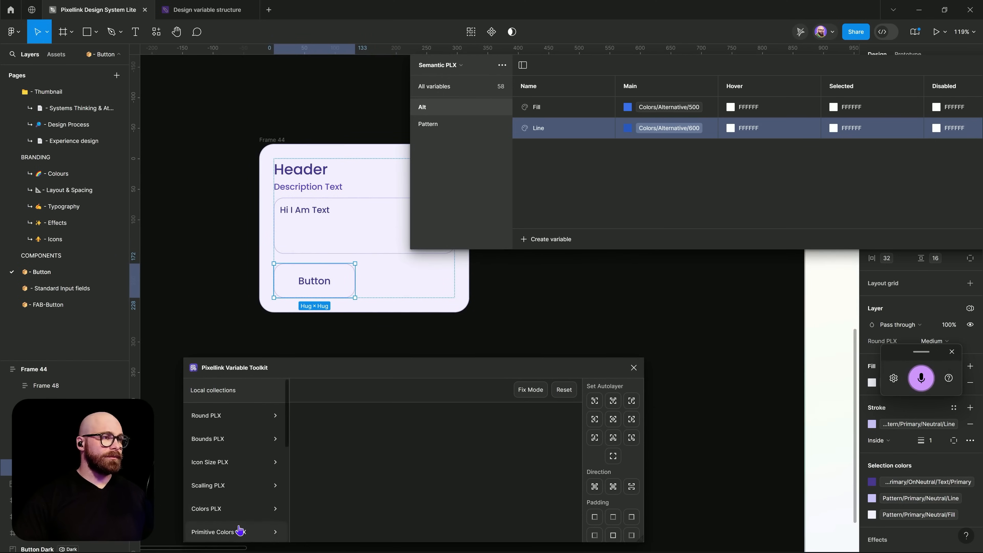
scroll(243, 510, "down", 3)
left_click(232, 488)
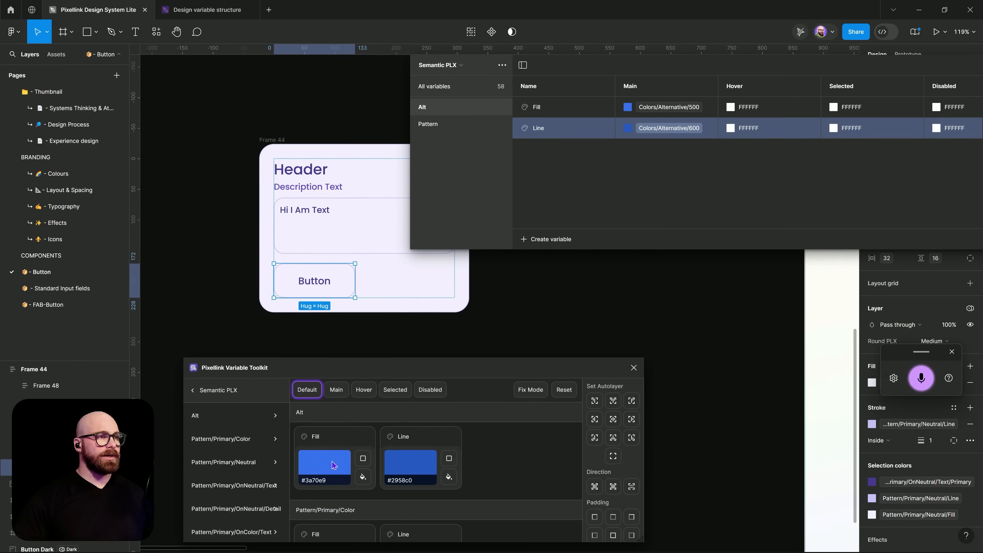
Step: Apply the Alt group's Fill variable to the Button frame's fill and its Line variable to the stroke
left_click(363, 476)
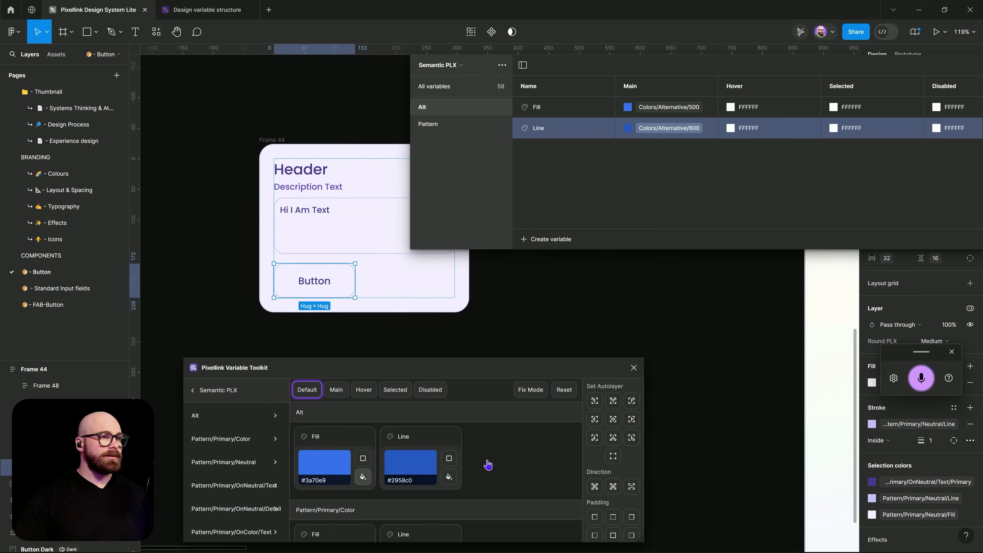
left_click(449, 458)
scroll(509, 310, "up", 15)
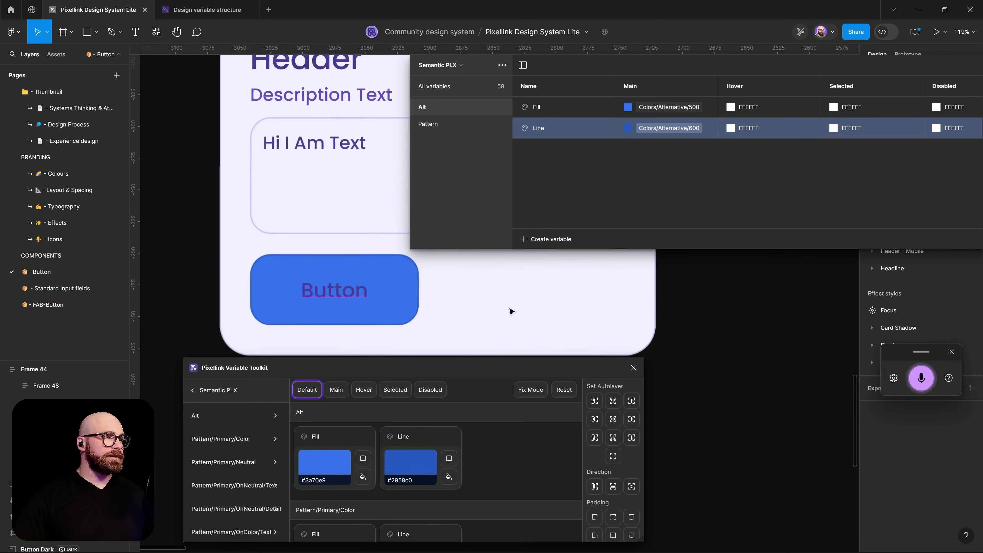
Step: Move the plugin window clear of the sample card and examine the Button frame's fill and stroke up close
left_click_drag(493, 373, 707, 338)
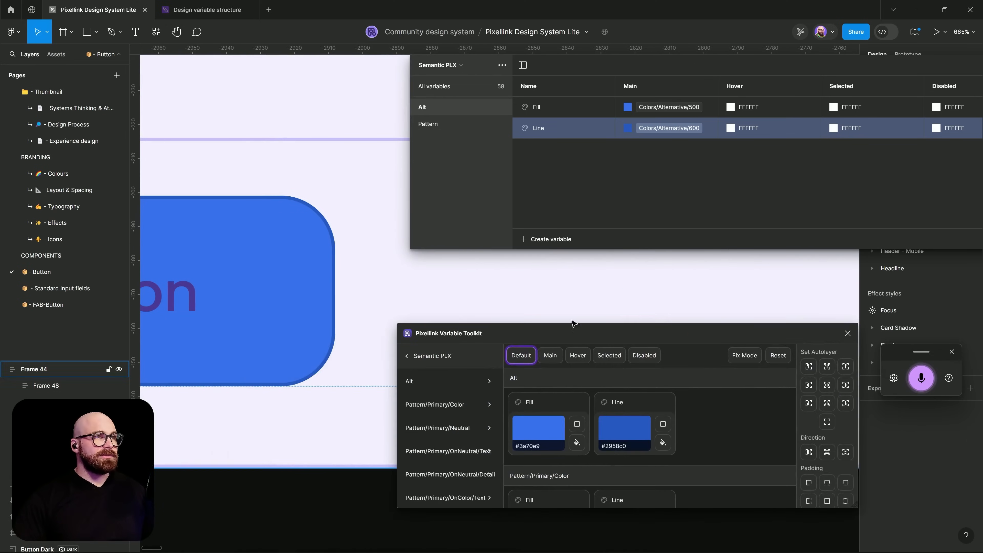
scroll(291, 234, "down", 5)
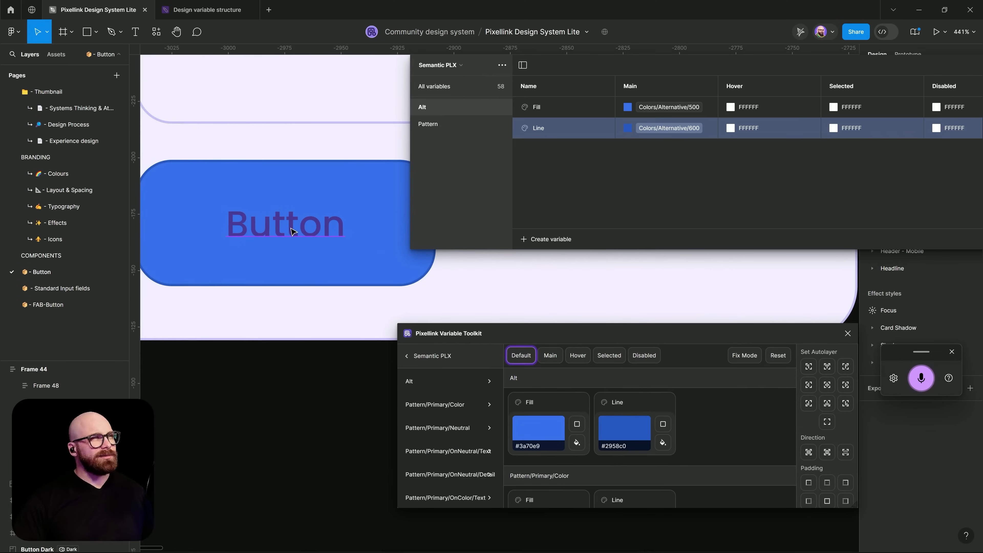
scroll(296, 324, "down", 4)
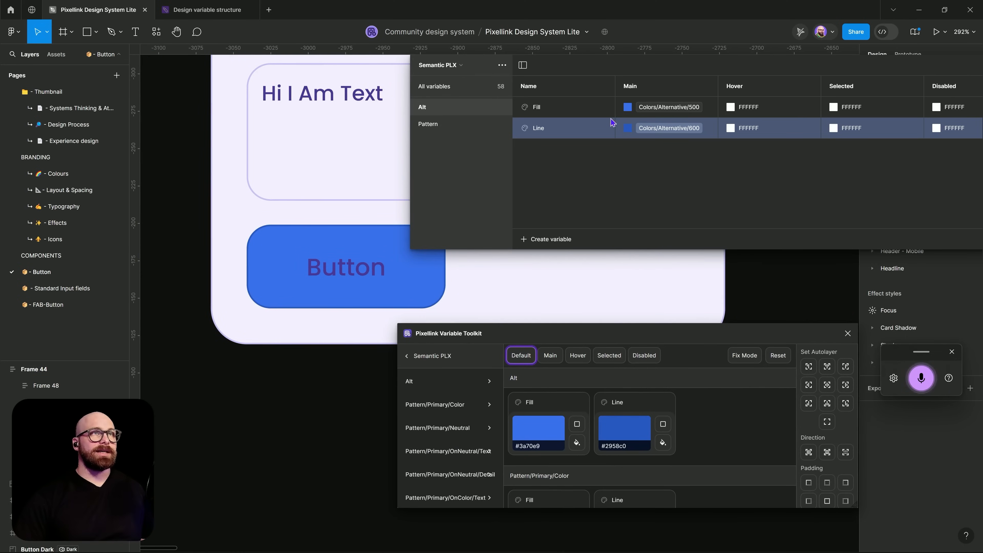
Step: Group the Fill and Line variables into a new subgroup of Alt named Color
left_click(574, 113, "shift")
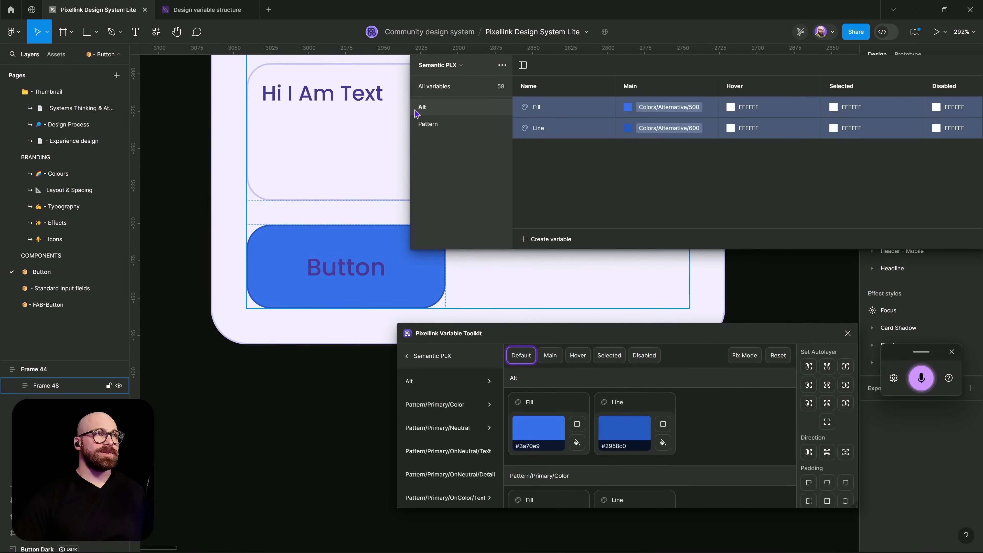
right_click(569, 111)
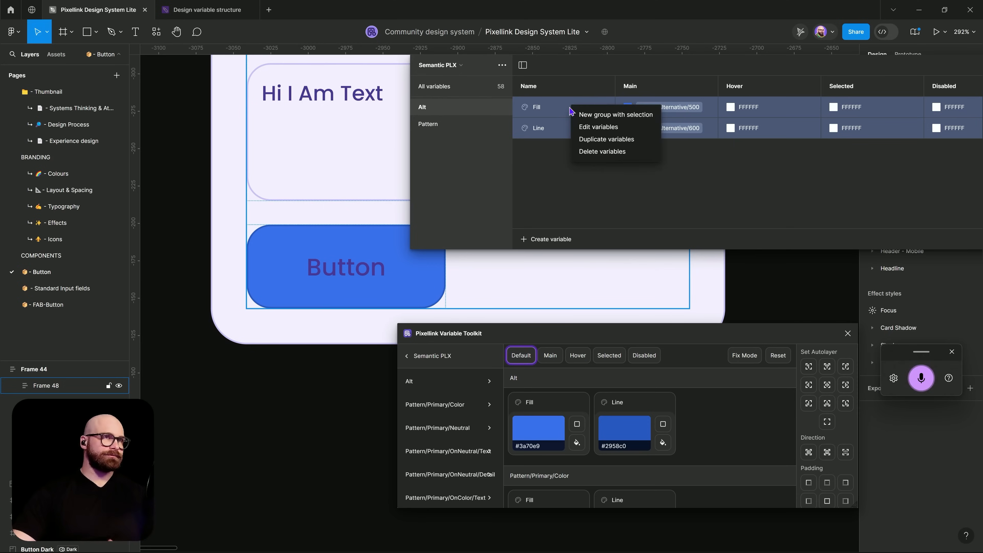
left_click(602, 115)
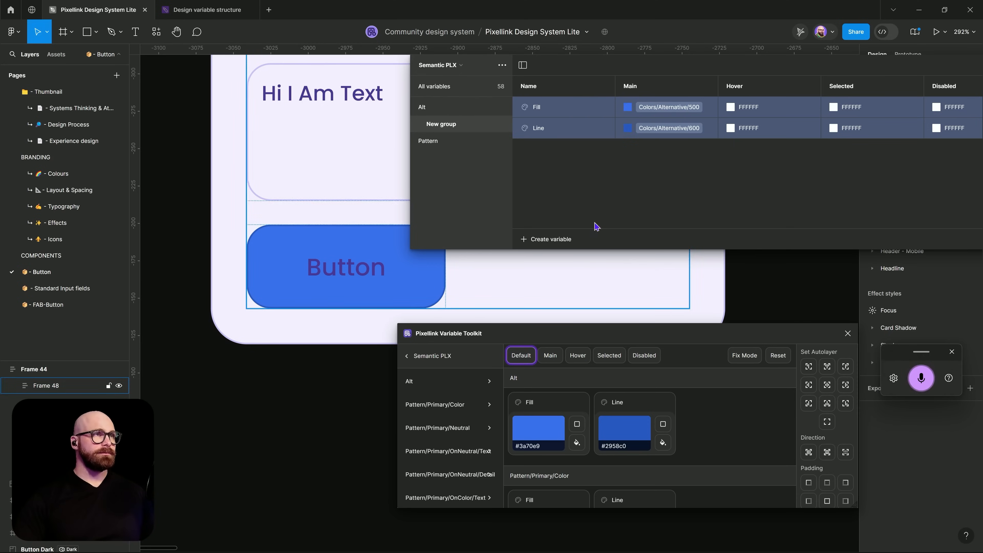
double_click(449, 129)
type("Colo")
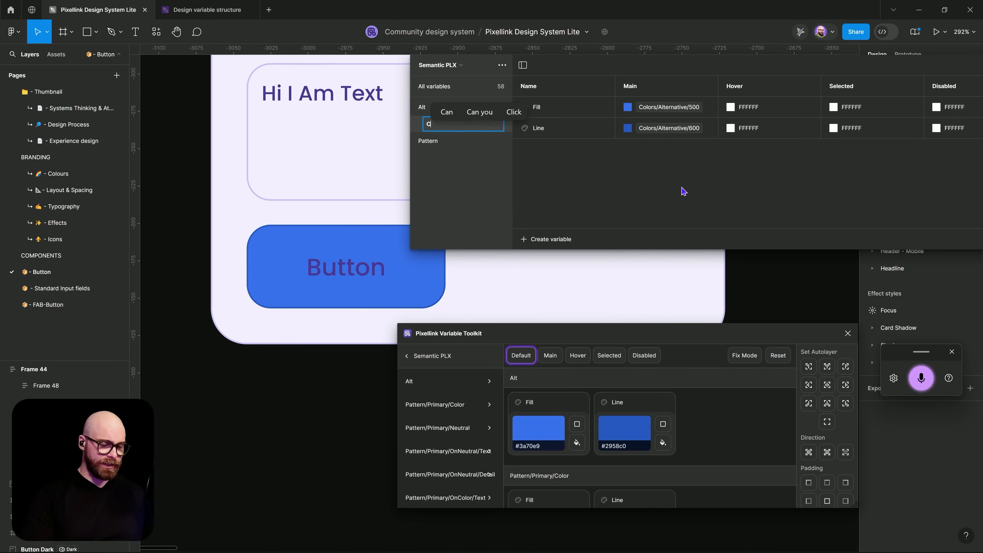
type("r")
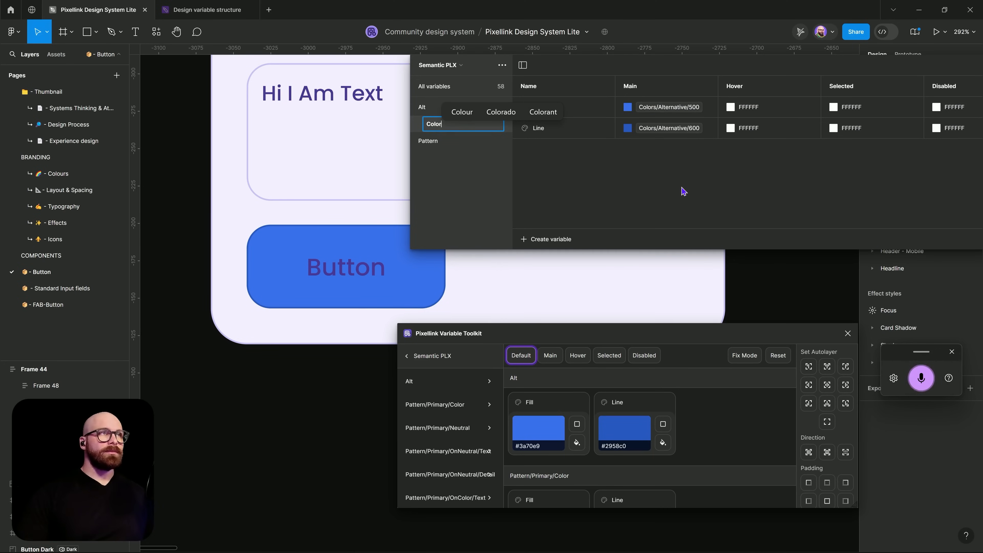
key("Return")
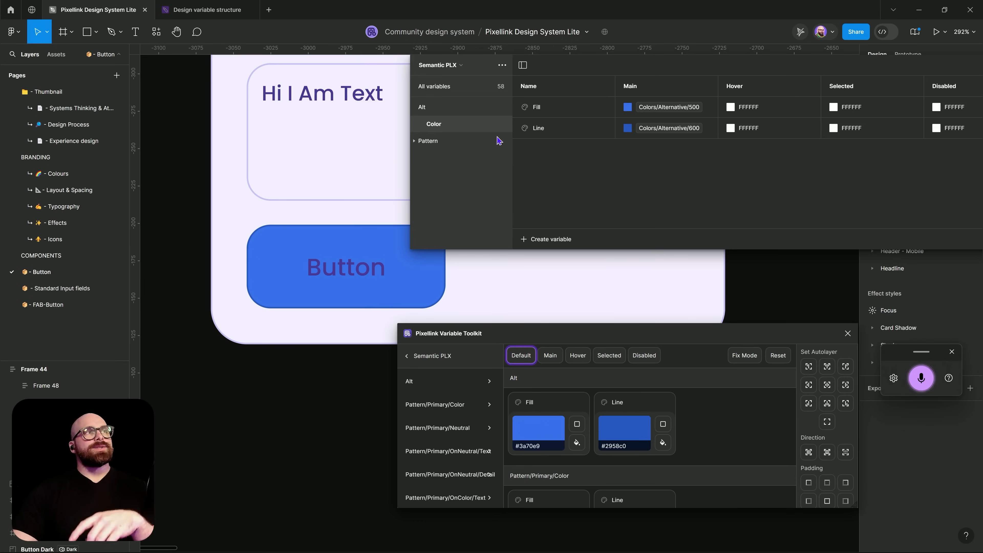
Step: Create a colour variable named Primary directly in the Alt group
left_click(445, 113)
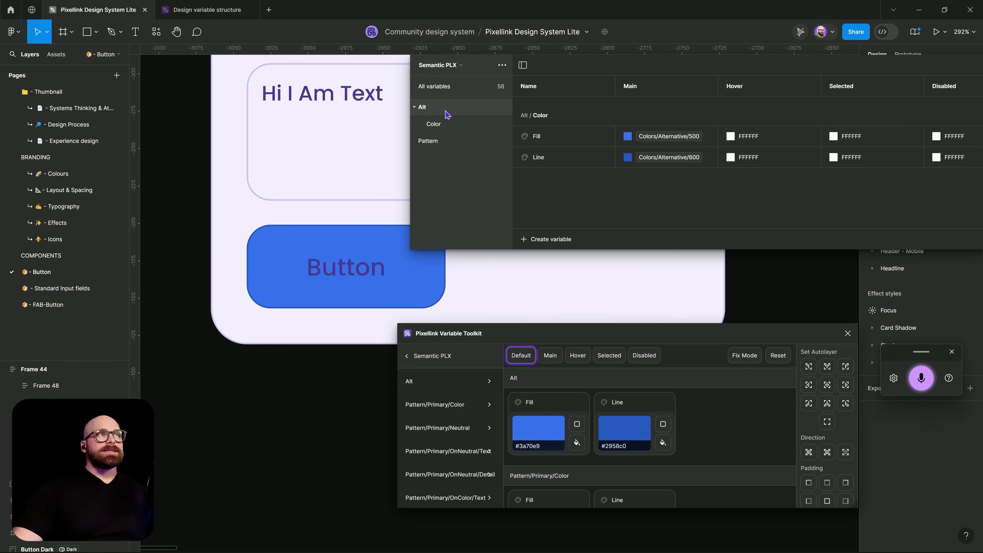
left_click(550, 238)
left_click(552, 263)
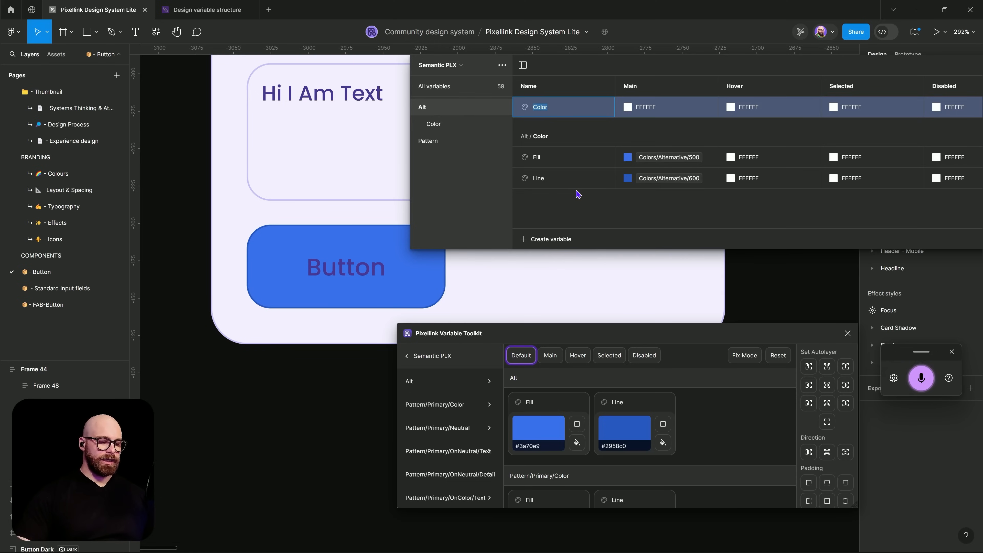
type("Primary")
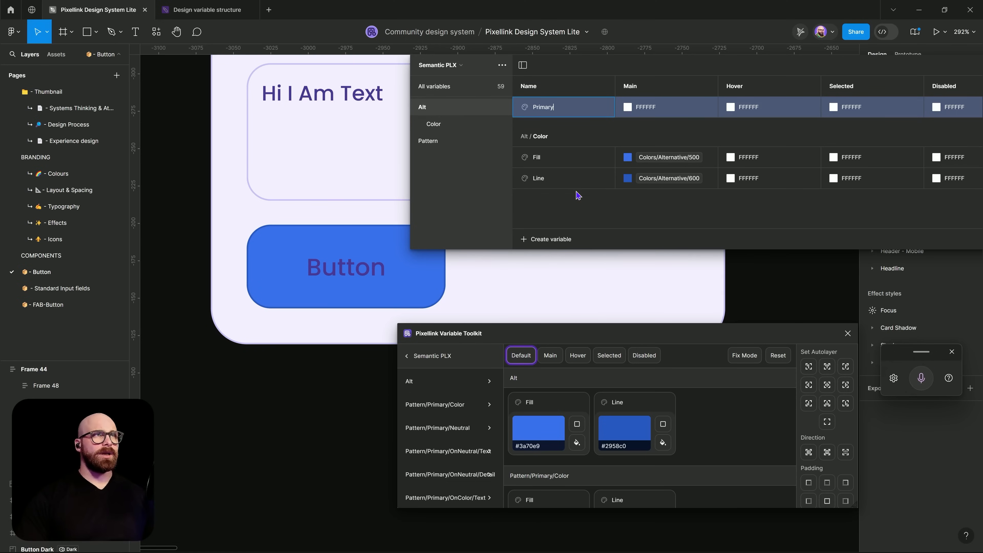
key("Return")
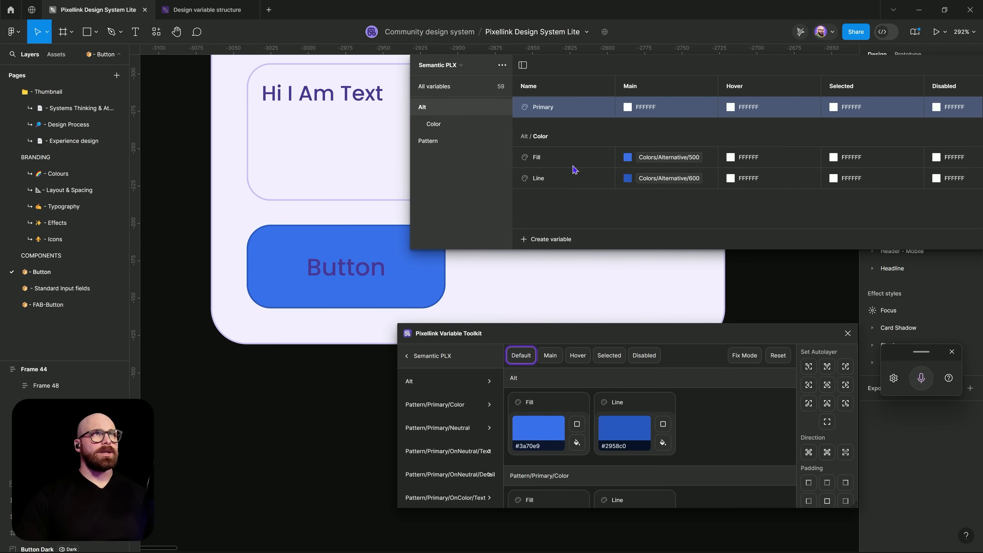
Step: Put the Primary variable into a new subgroup of Alt named OnColor
right_click(552, 110)
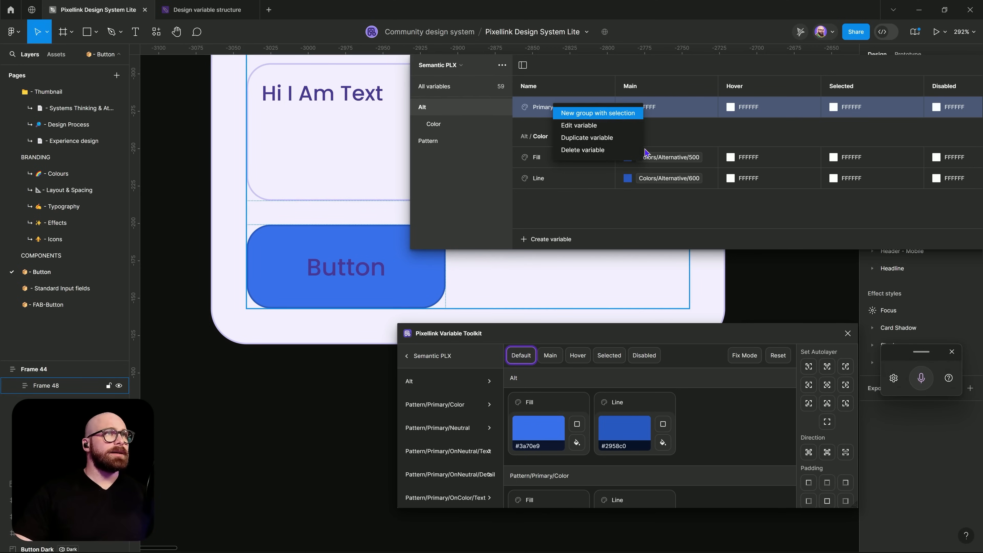
left_click(598, 113)
double_click(464, 144)
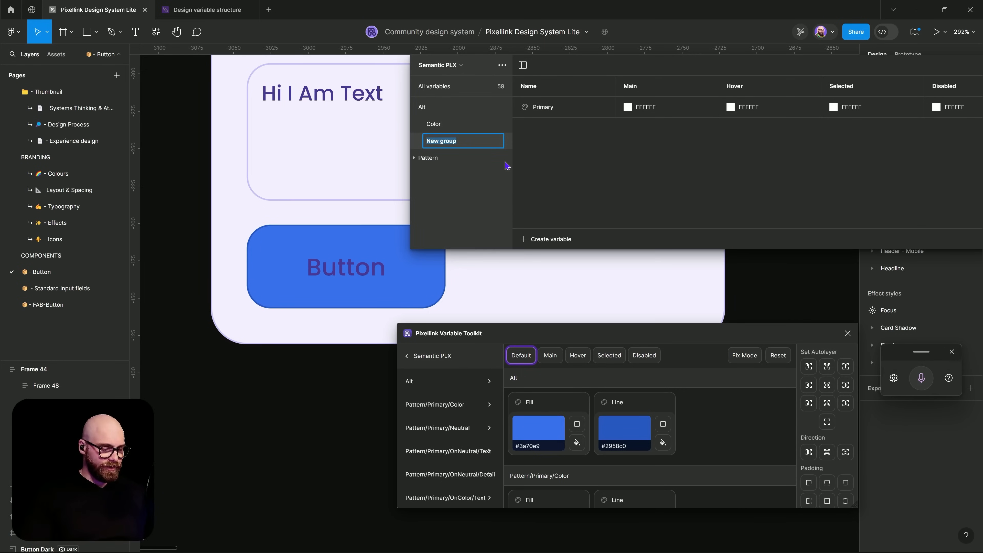
type("OnColor")
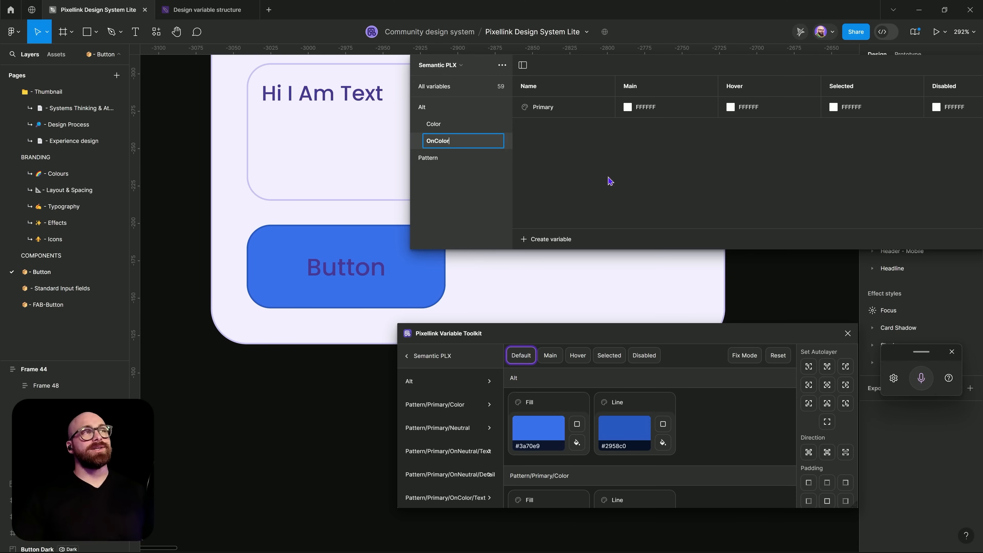
key("Return")
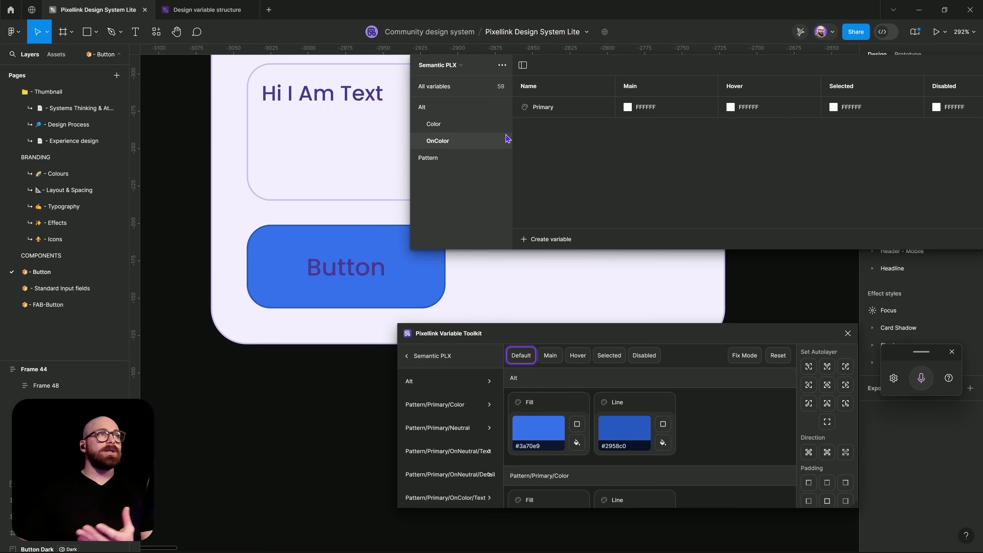
left_click(472, 129)
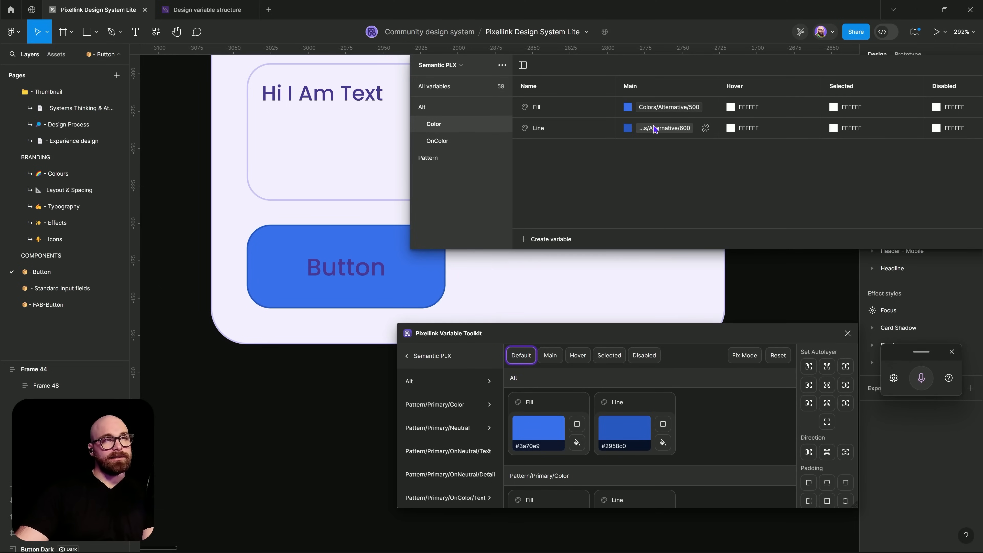
left_click(438, 141)
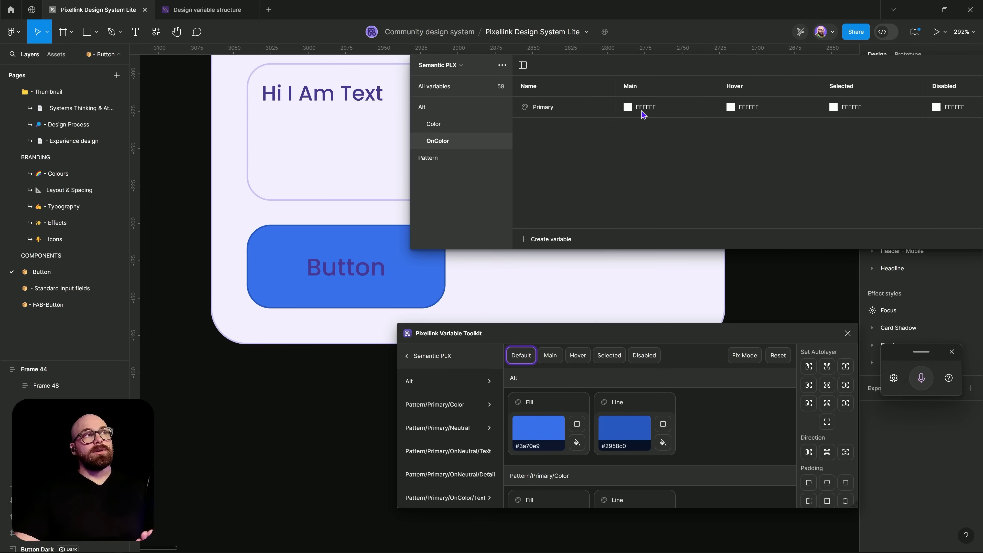
left_click(444, 129)
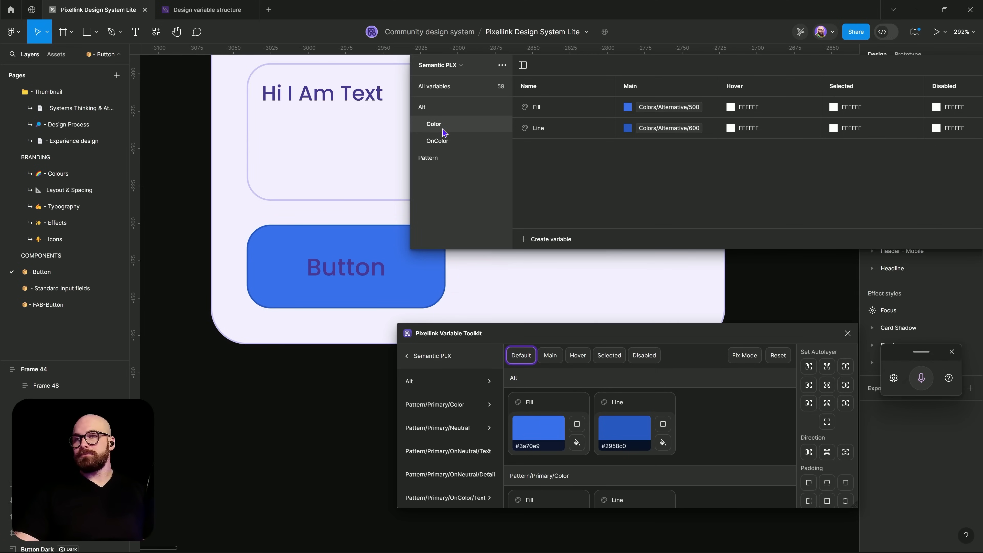
left_click(457, 141)
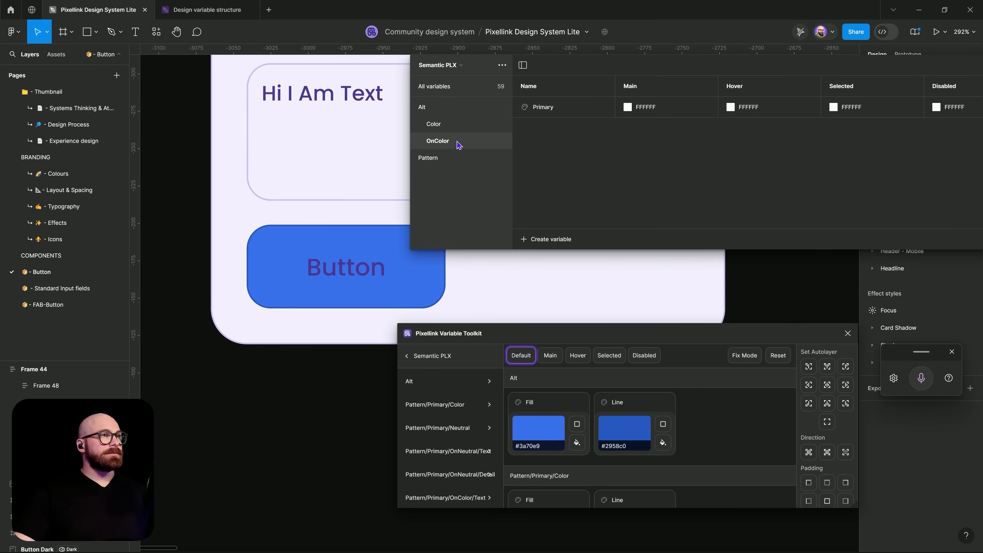
Step: Add two more variables to the OnColor group by duplication, naming them Secondary and Tertiary
left_click(577, 116)
right_click(577, 112)
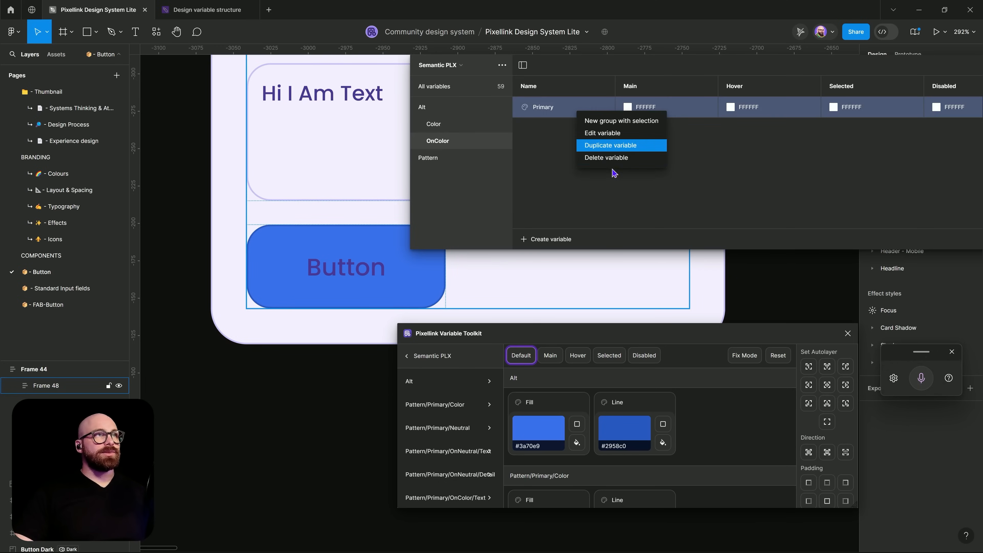
left_click(596, 143)
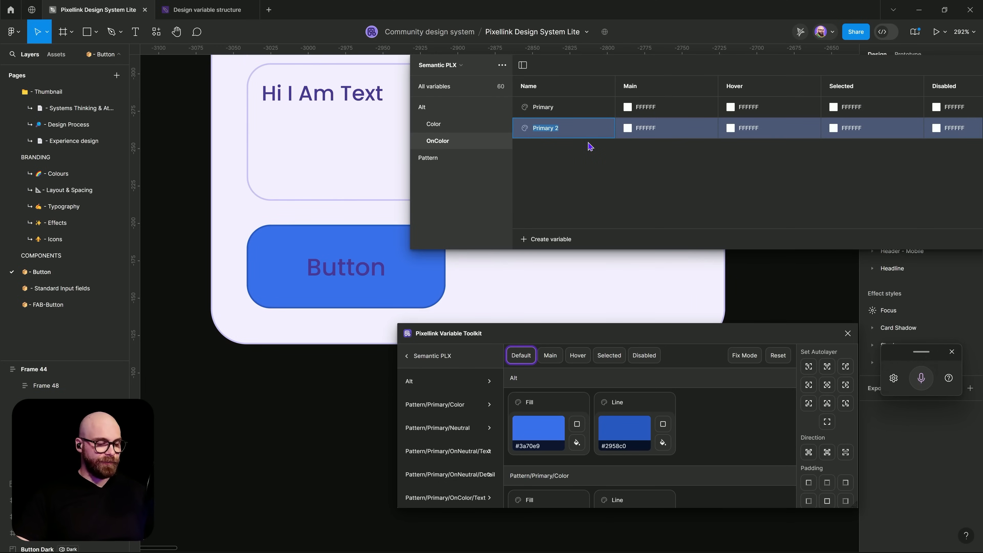
type("Secondary")
right_click(589, 132)
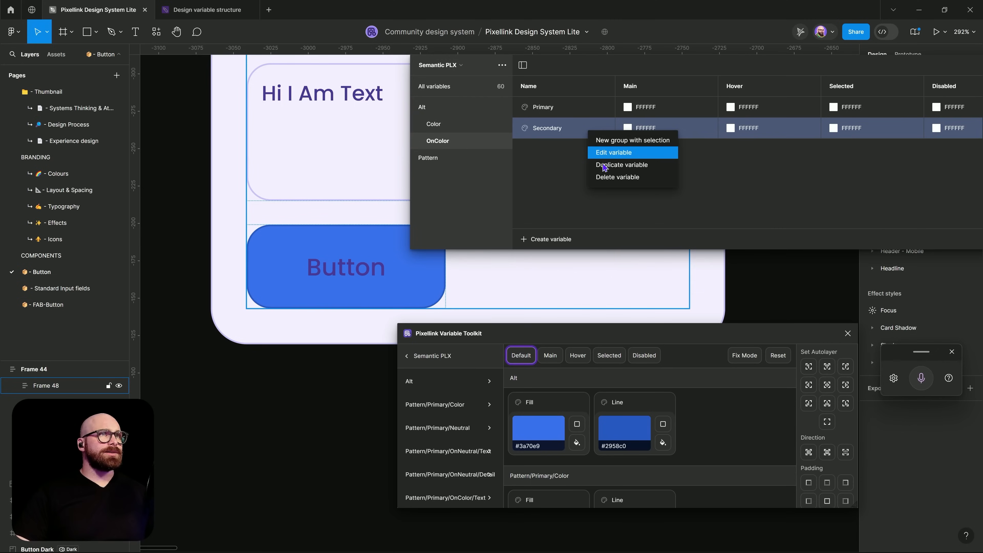
left_click(604, 166)
key("super+h")
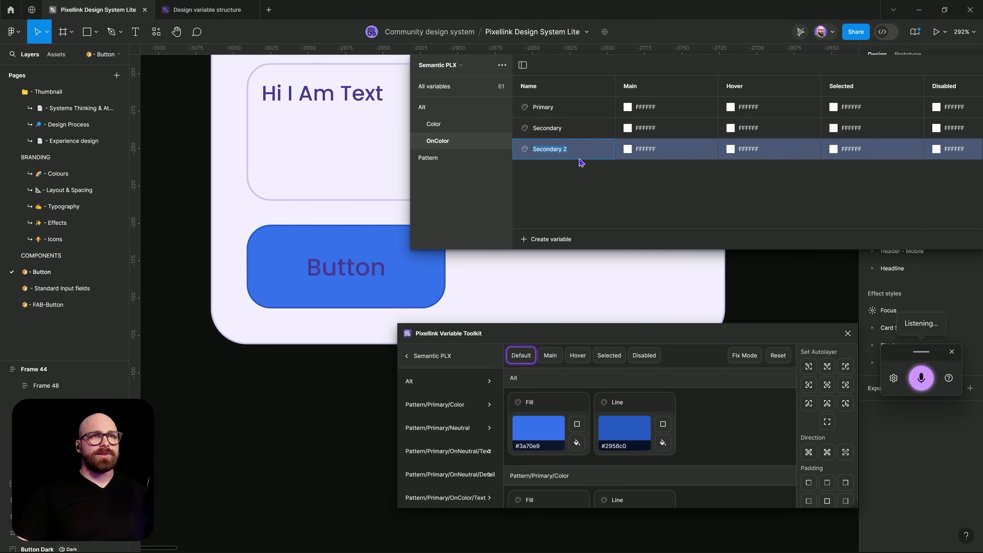
type("Tertiary")
key("Return")
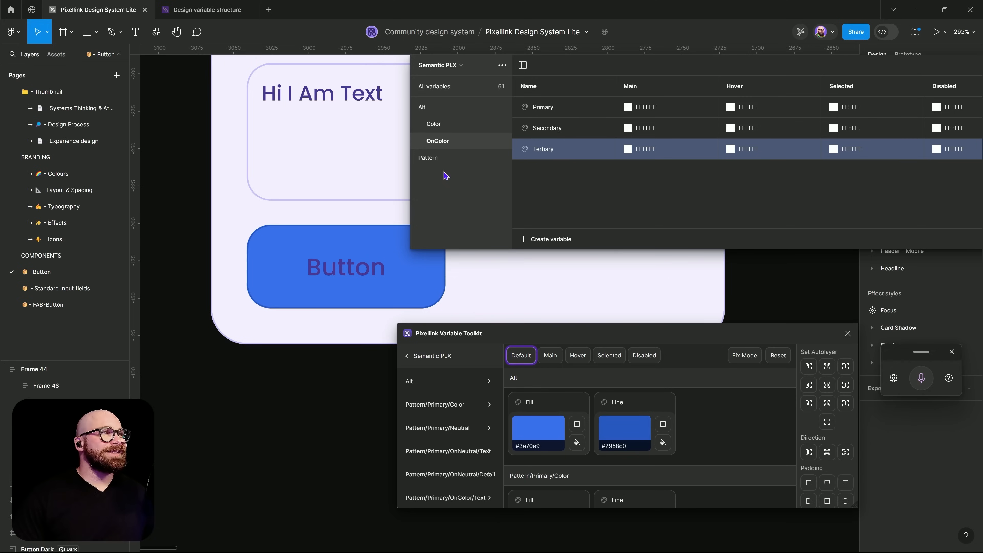
Step: Select the card's Button label and alias the OnColor Primary variable's Main value to Colors/Alternative/000
double_click(351, 276)
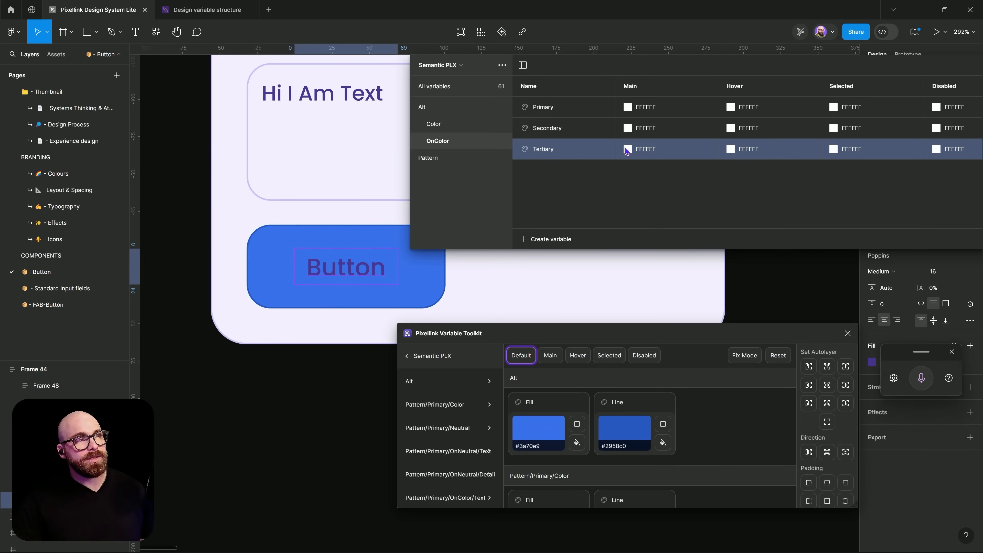
right_click(658, 112)
left_click(660, 113)
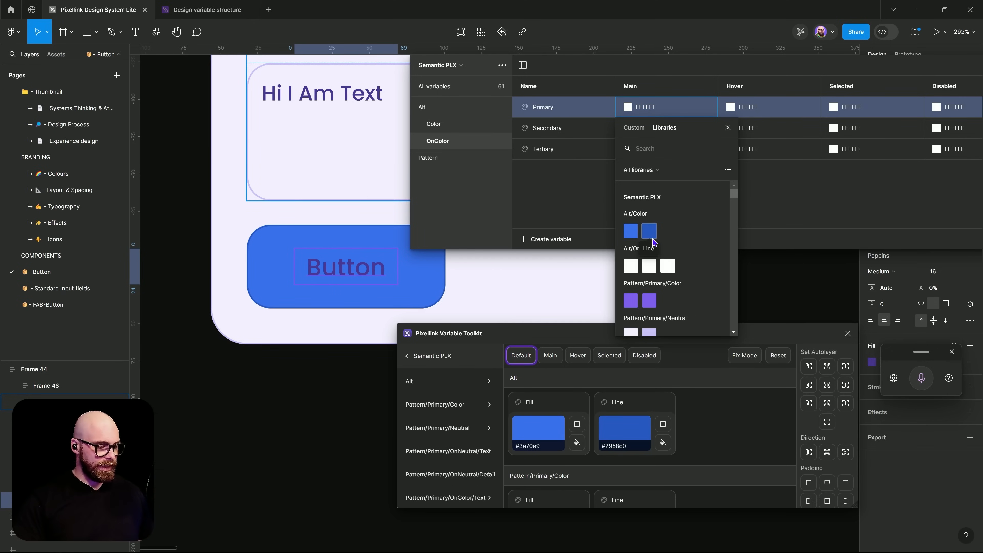
type("colo0")
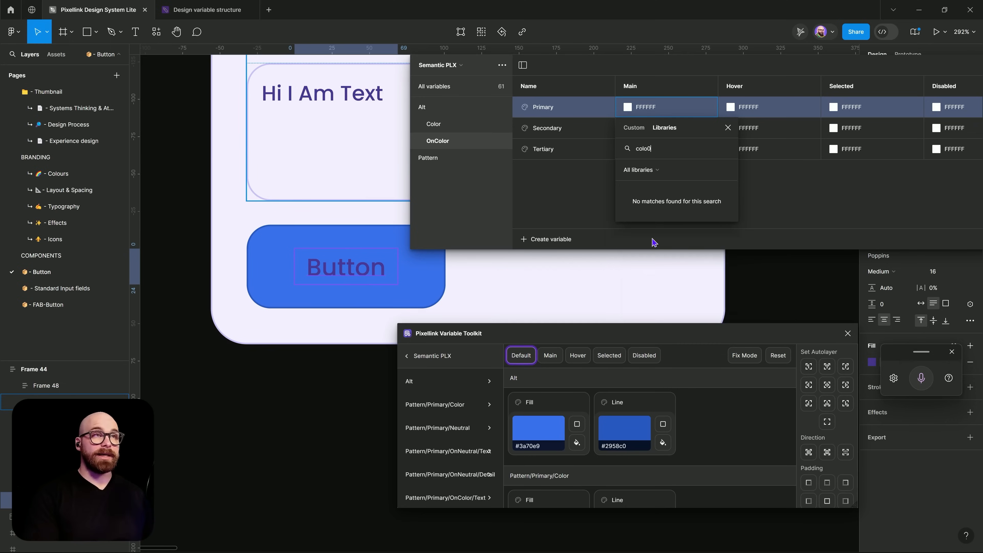
key("BackSpace")
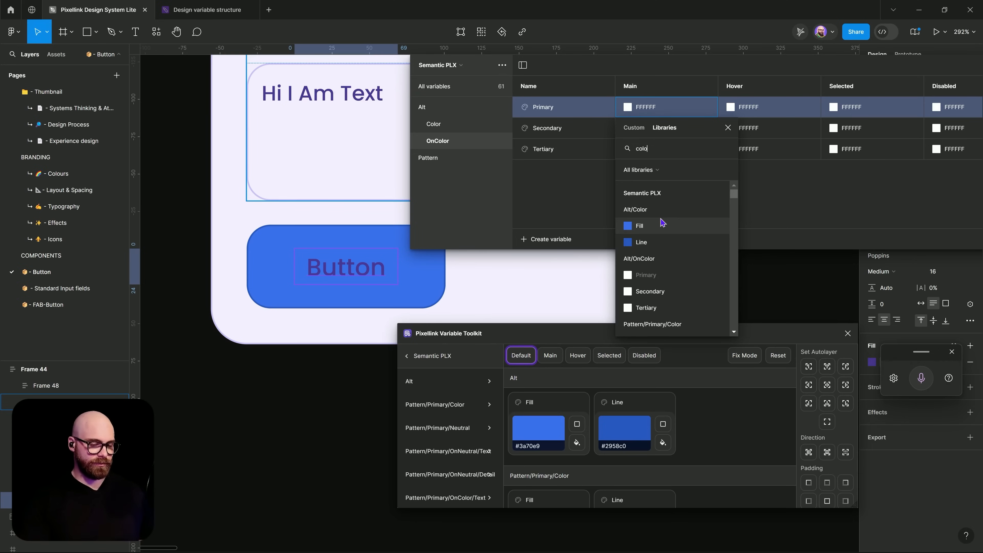
scroll(663, 221, "down", 5)
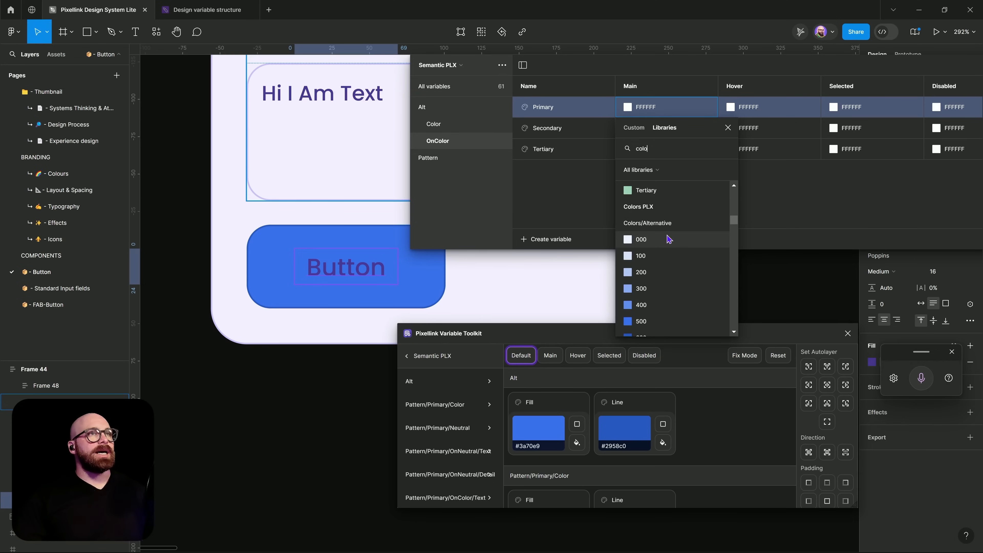
left_click(642, 240)
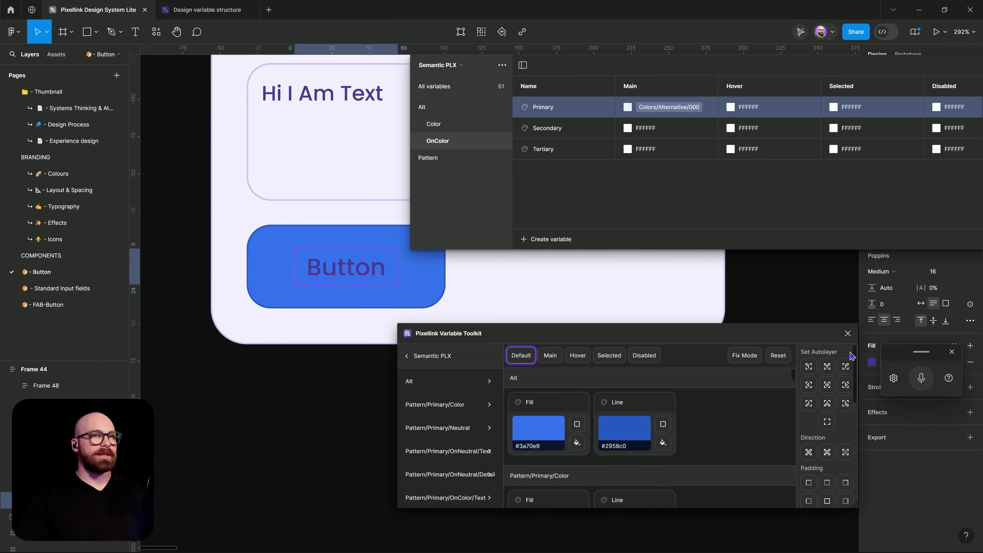
Step: Run the in-development version of the Pixellink Variable Toolkit plugin and open the Semantic PLX collection in it
left_click(248, 149)
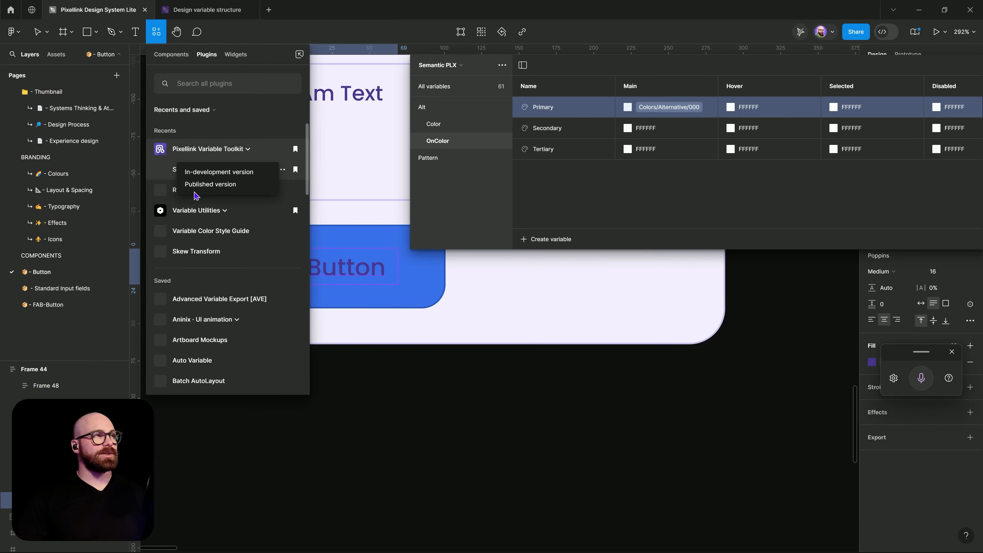
left_click(194, 172)
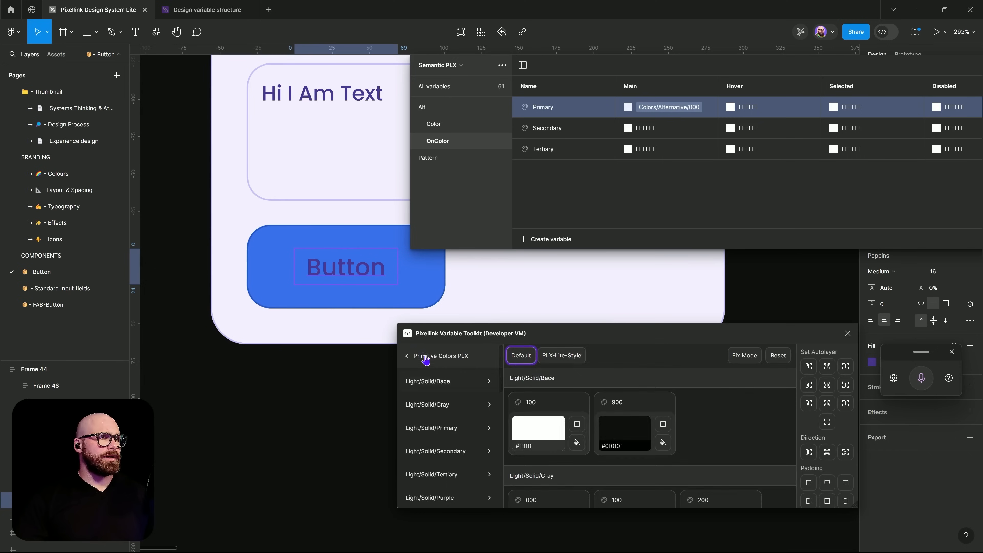
left_click(431, 453)
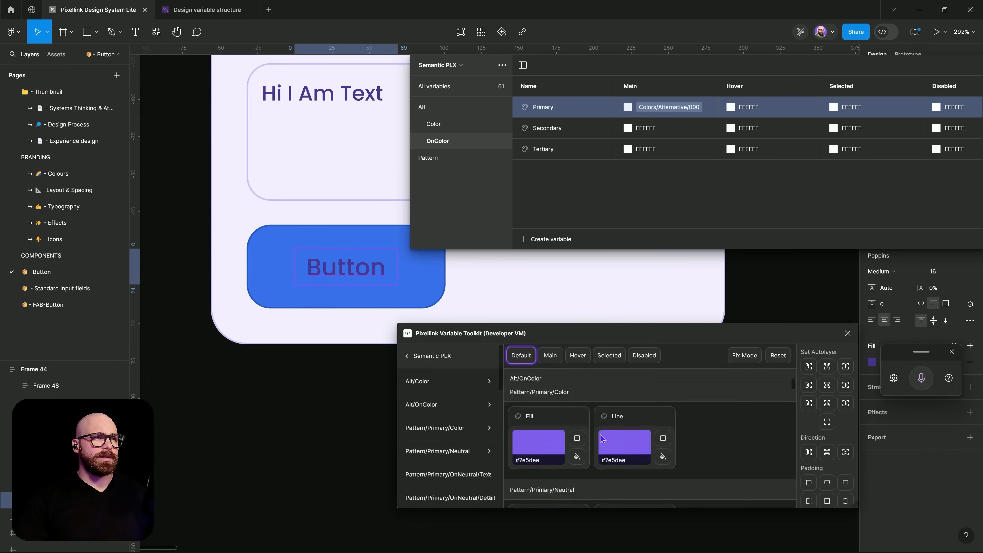
Step: Apply the Alt/OnColor Primary variable as the Button label's fill using the Variable Toolkit, and select the button frame
scroll(601, 450, "down", 5)
scroll(602, 453, "up", 2)
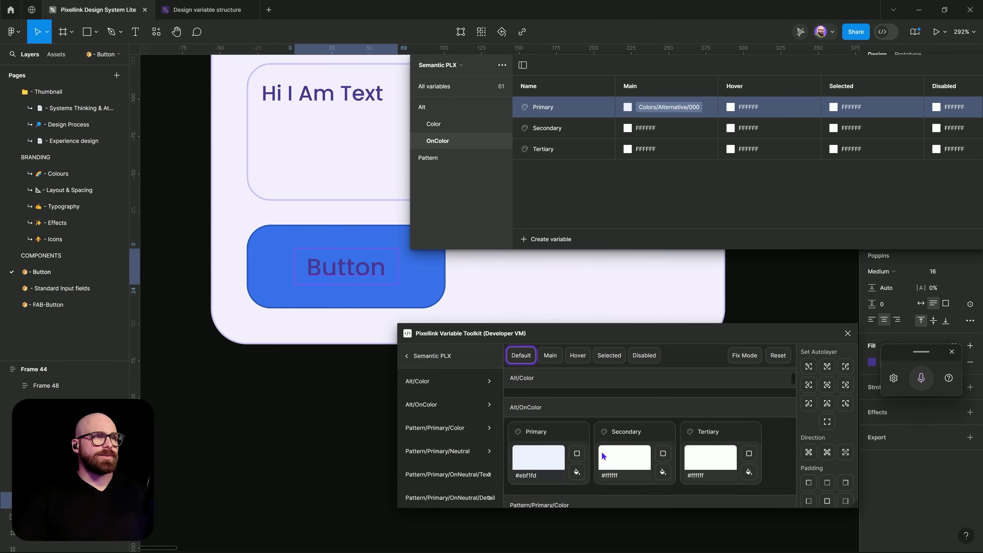
left_click(577, 472)
left_click(341, 442)
left_click_drag(421, 269, 359, 263)
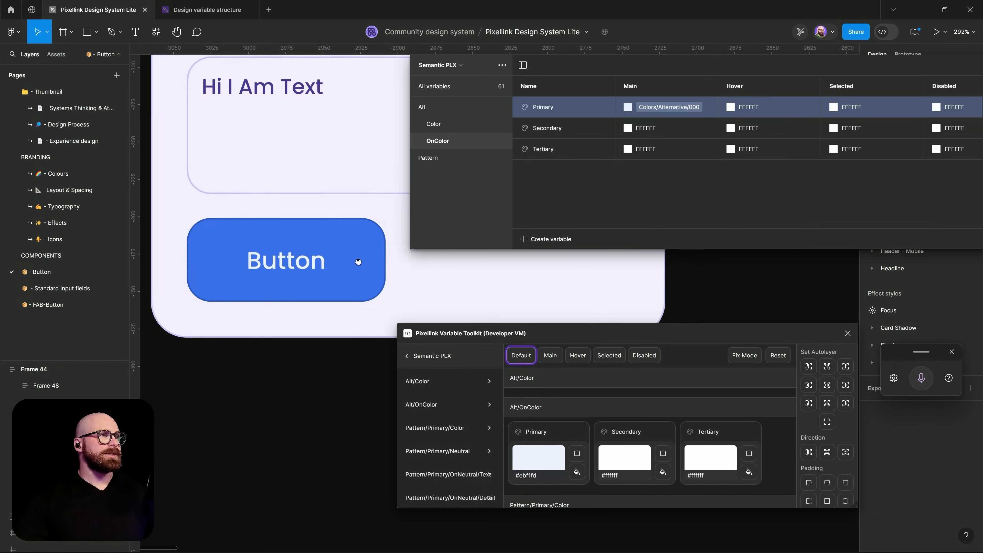
left_click(362, 265)
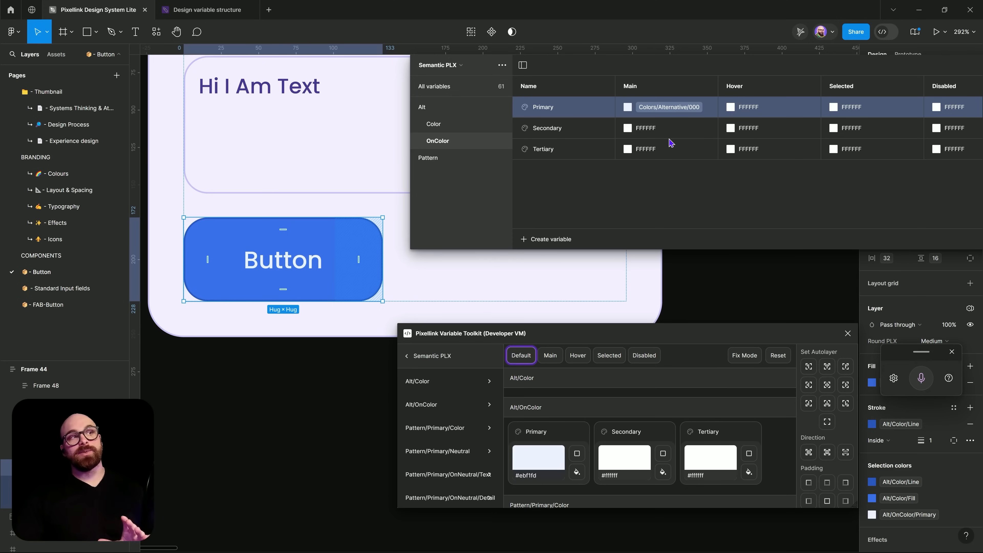
Step: Move the variables window and the Variable Toolkit window below the card so the button and its properties are uncovered
left_click_drag(770, 64, 627, 330)
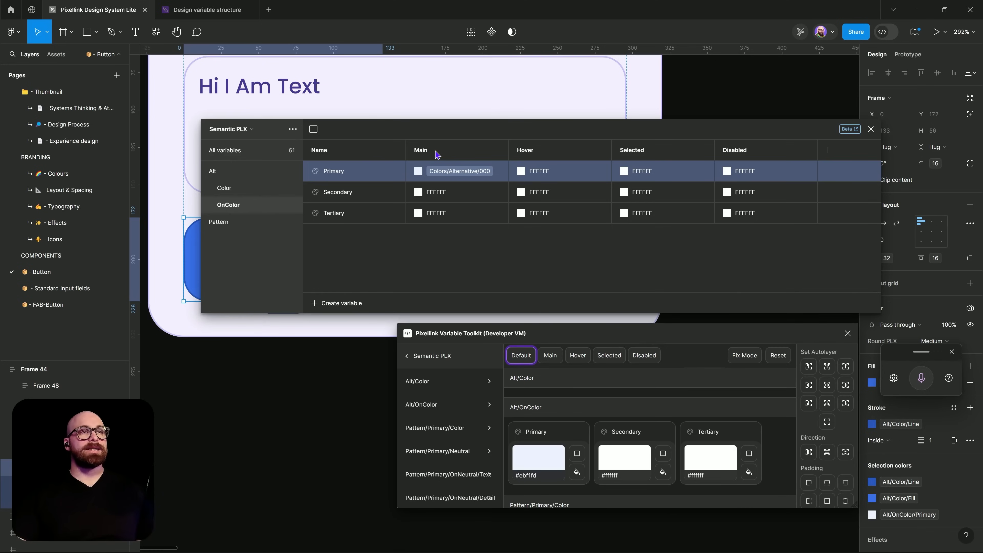
left_click_drag(922, 356, 928, 431)
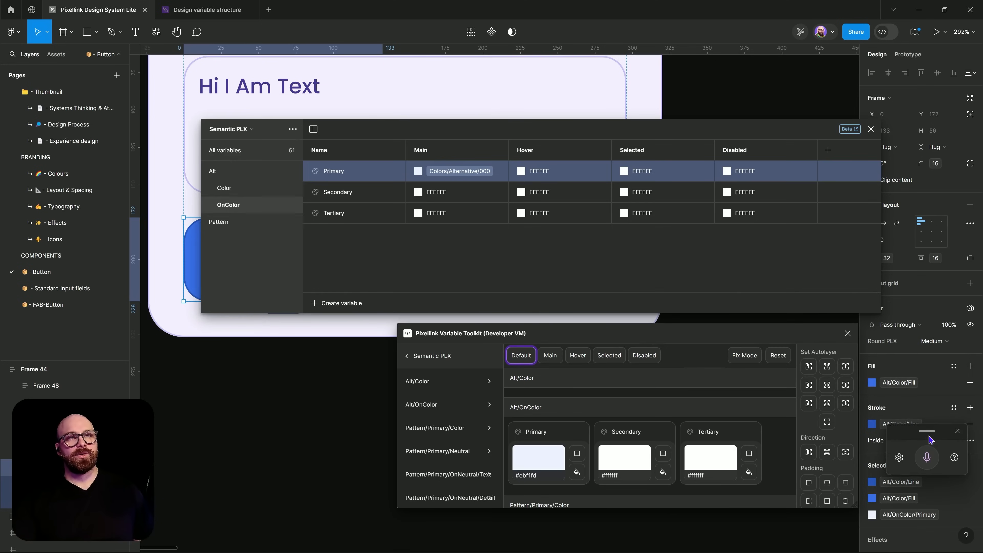
left_click_drag(523, 334, 331, 420)
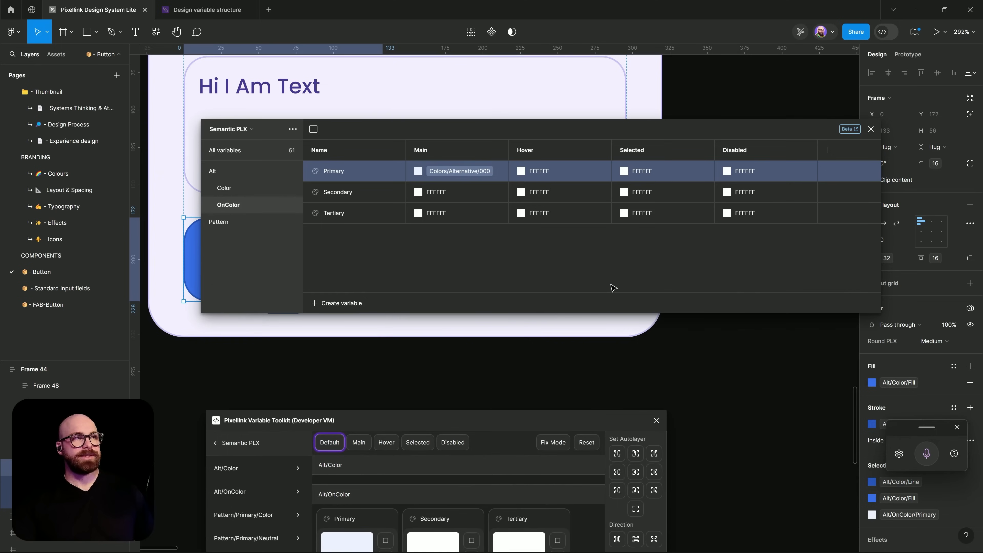
left_click_drag(517, 131, 430, 403)
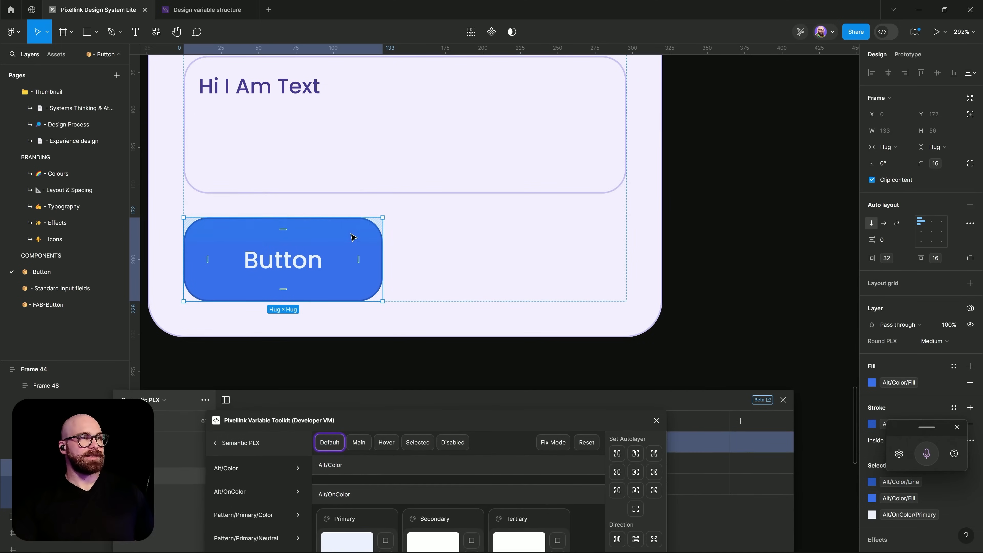
left_click(718, 267)
Step: Select the Button label and switch its Colors PLX mode to Dark and back to Light
double_click(332, 246)
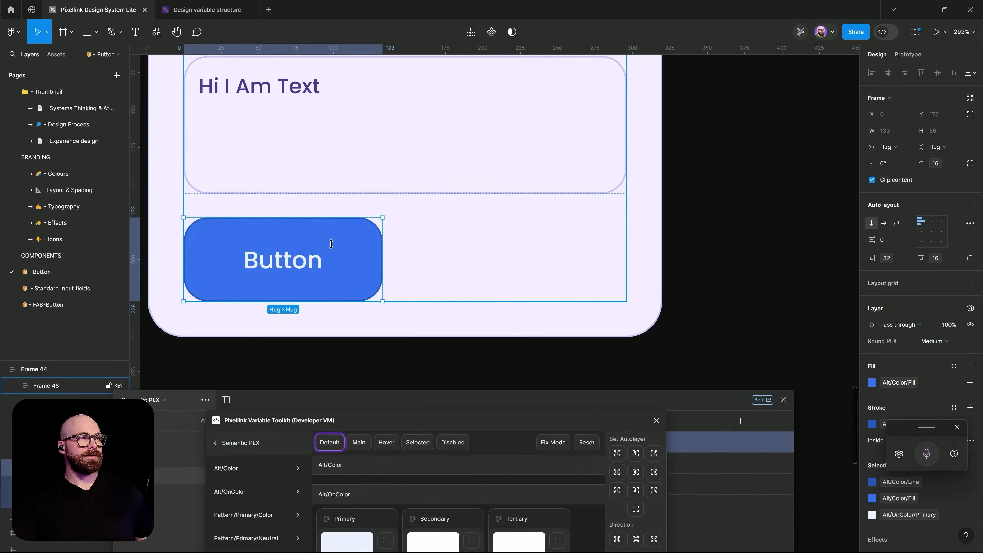
double_click(331, 244)
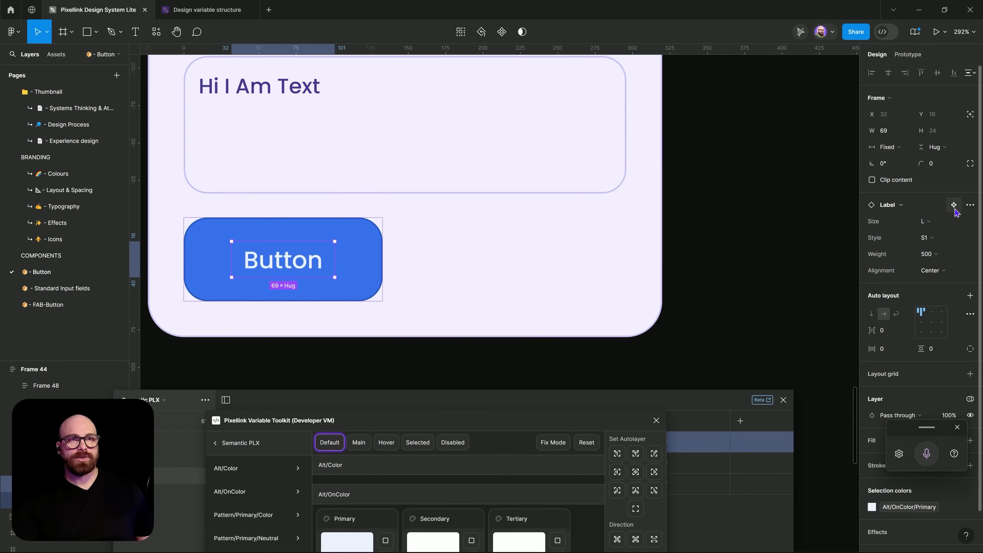
left_click(970, 399)
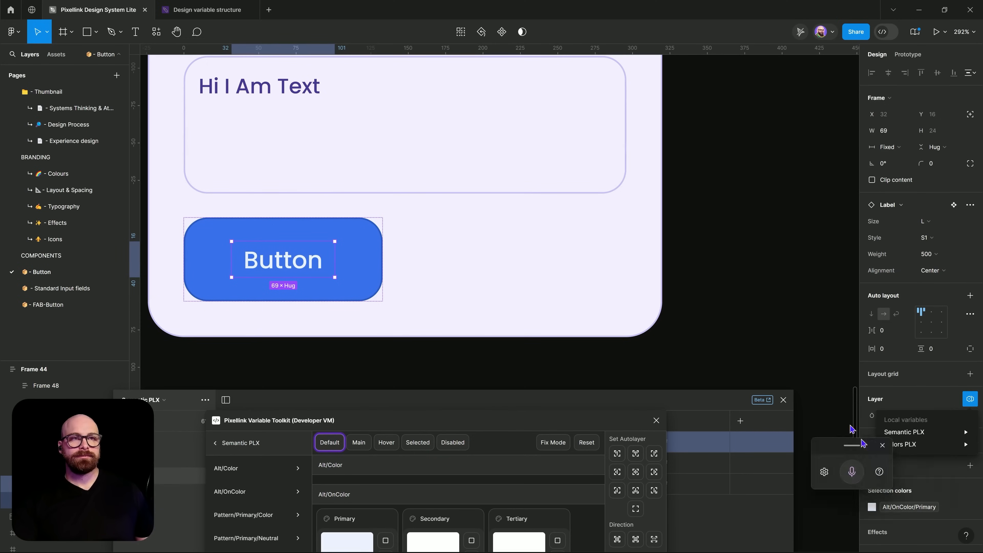
mouse_move(906, 445)
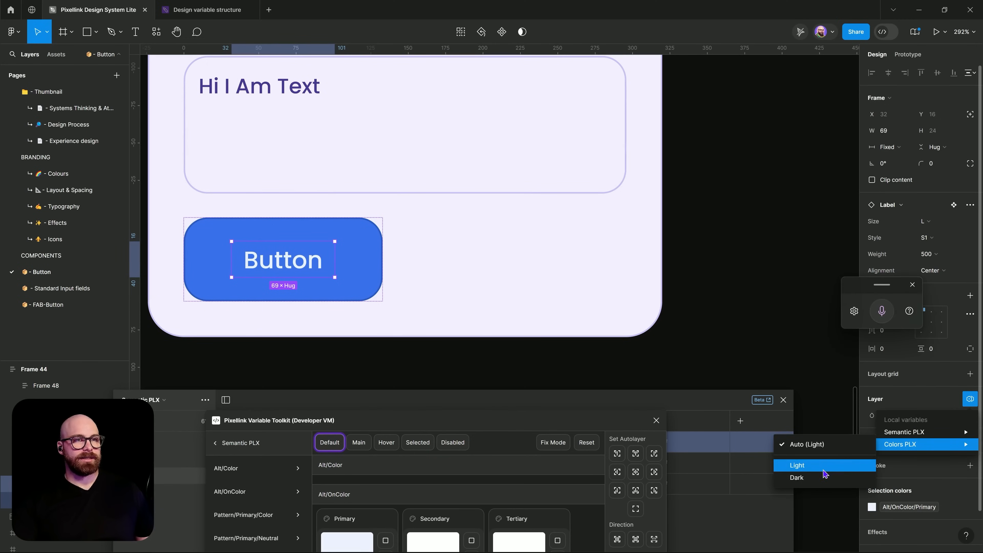
left_click(801, 465)
left_click(933, 439)
left_click(923, 446)
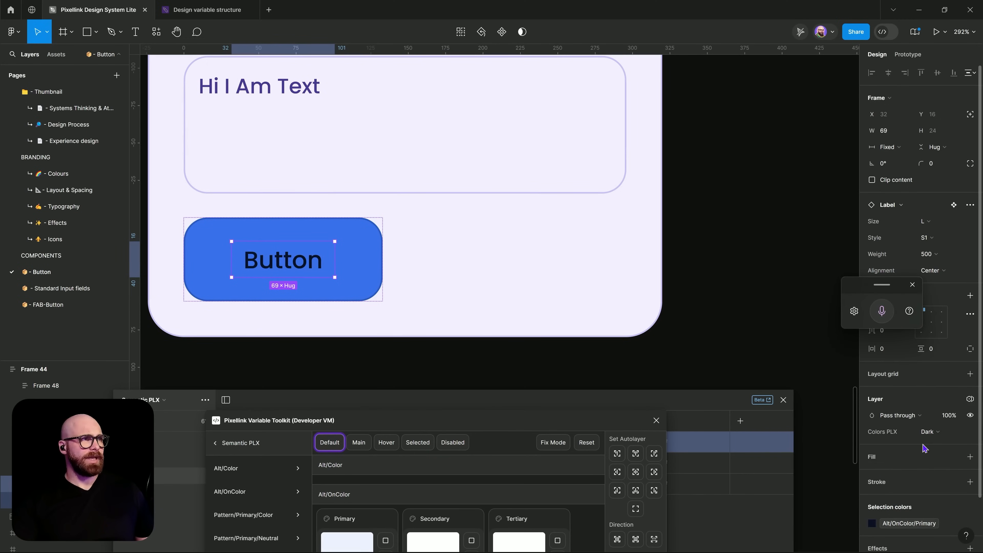
left_click(928, 432)
left_click(918, 419)
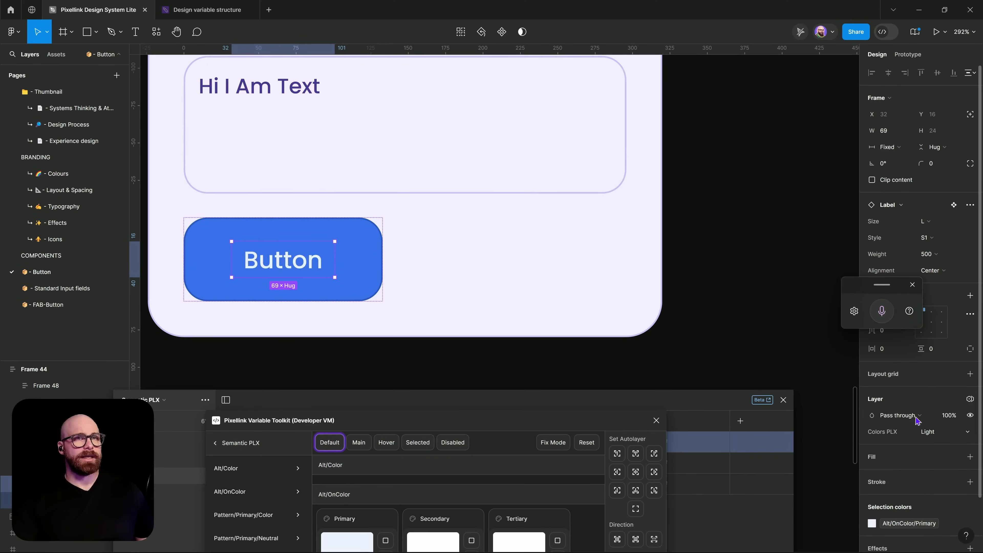
Step: Deselect the label and rearrange the variables and Variable Toolkit windows so they sit apart beneath the button
left_click(767, 356)
left_click_drag(871, 302, 816, 205)
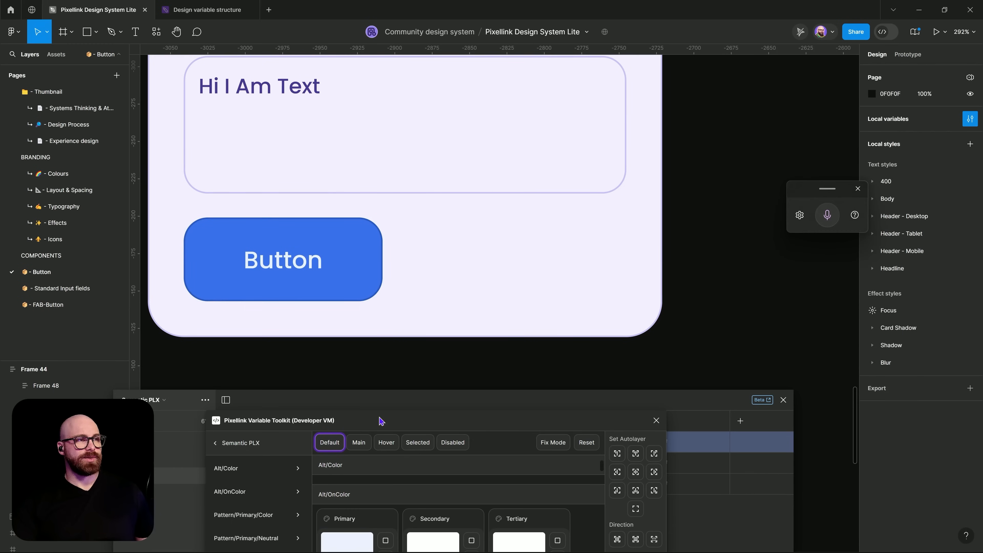
left_click_drag(381, 422, 542, 425)
left_click_drag(828, 376, 697, 369)
left_click_drag(441, 402, 463, 343)
Step: Set the button frame's Colors PLX variable mode to Dark
left_click(360, 238)
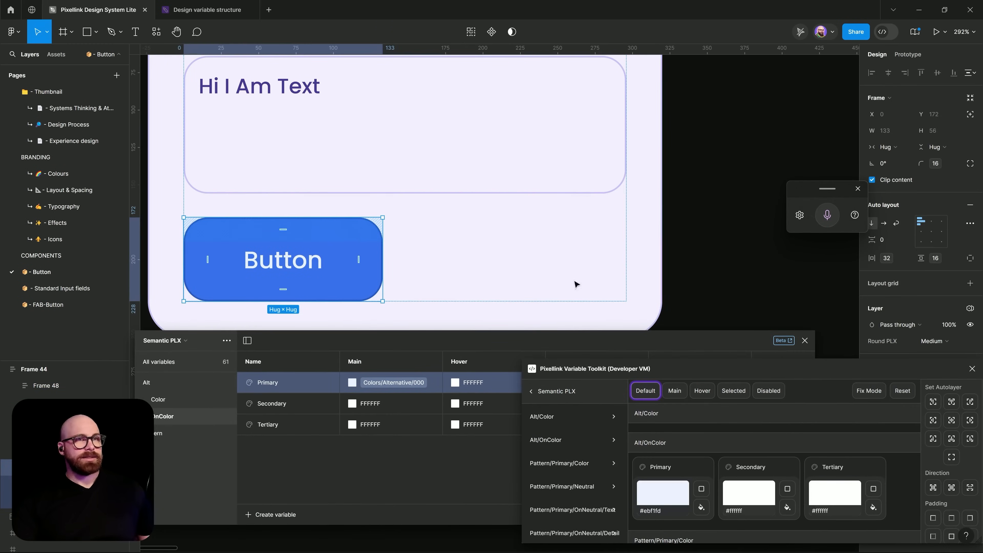
left_click_drag(907, 375, 692, 407)
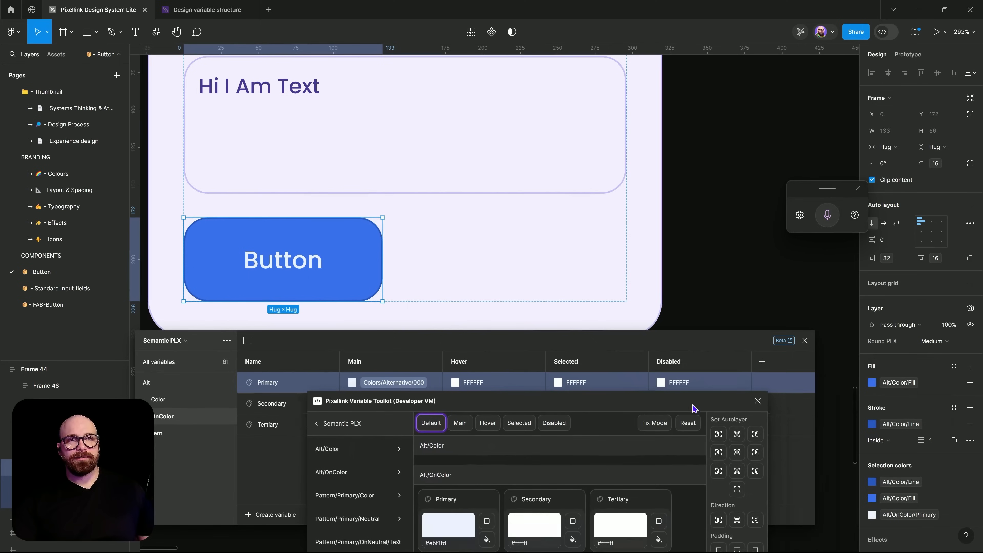
left_click(969, 308)
mouse_move(933, 341)
mouse_move(912, 354)
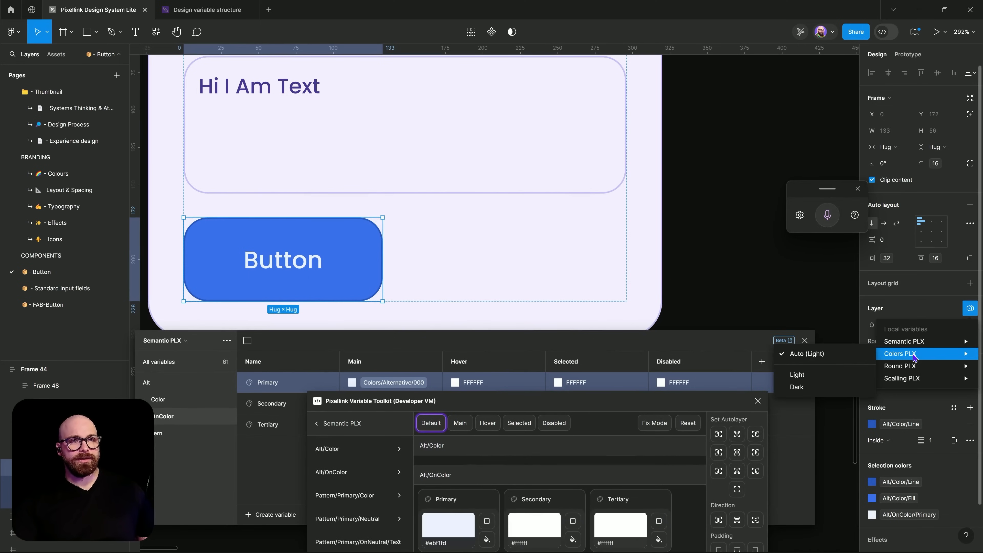
left_click(783, 387)
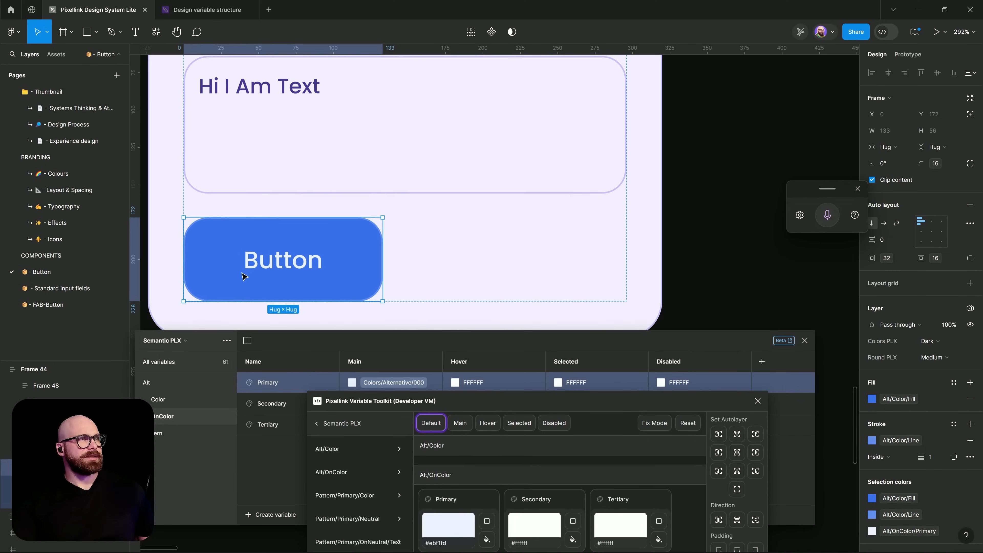
Step: Set the Button label's Colors PLX mode to Auto so it inherits the button frame's mode
double_click(302, 258)
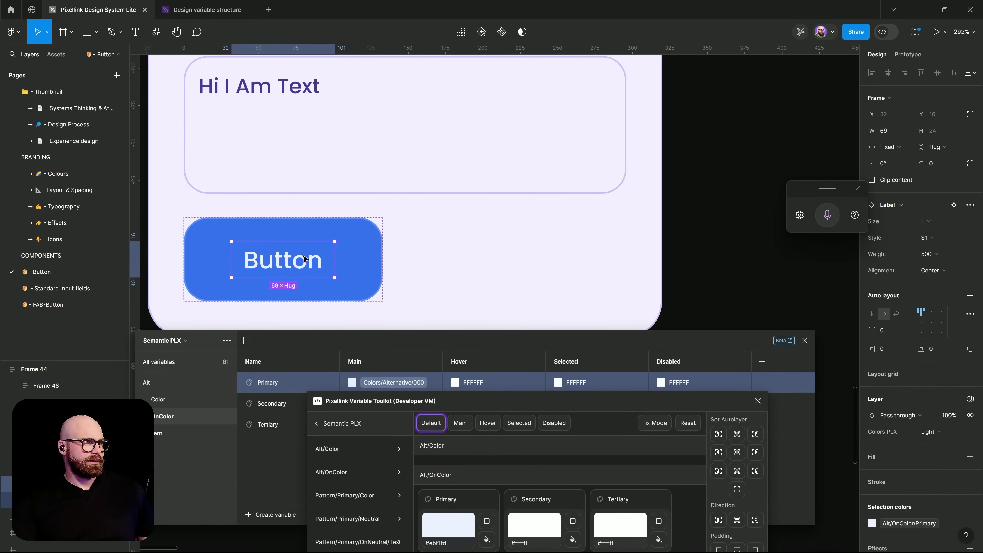
left_click(927, 431)
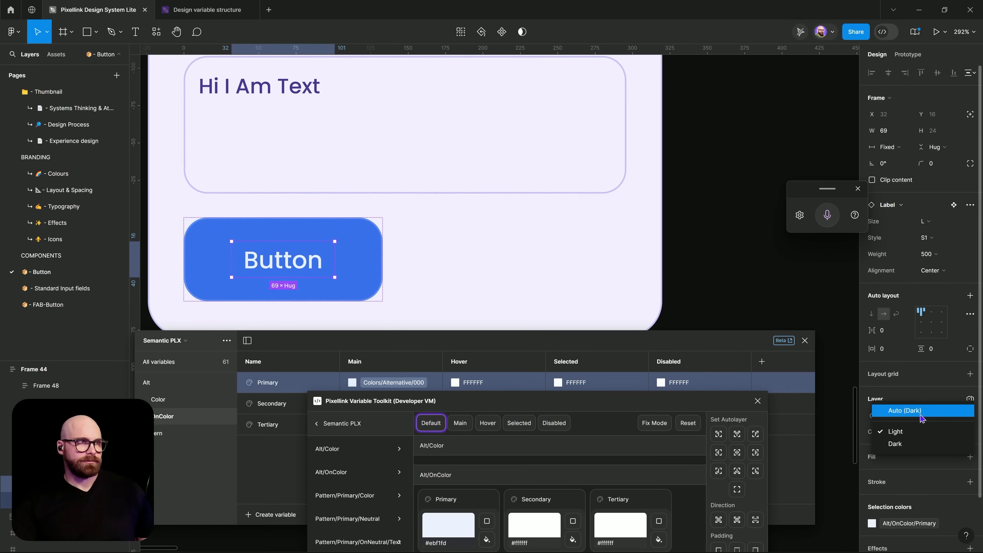
left_click(932, 413)
key("Escape")
scroll(748, 292, "left", 5)
scroll(748, 292, "down", 1)
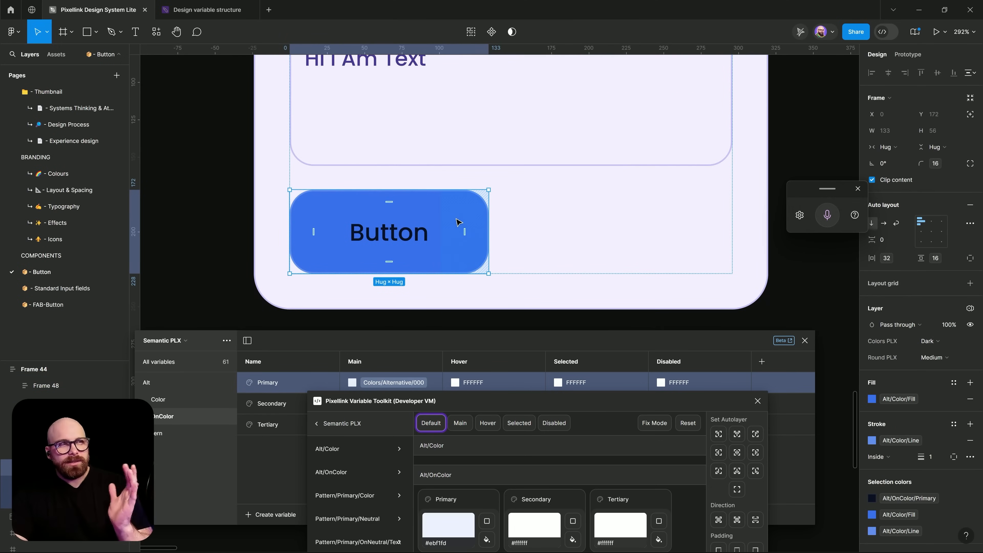
Step: Move the Variable Toolkit window away from the variables window and select the label text inside the button
left_click_drag(553, 406, 825, 80)
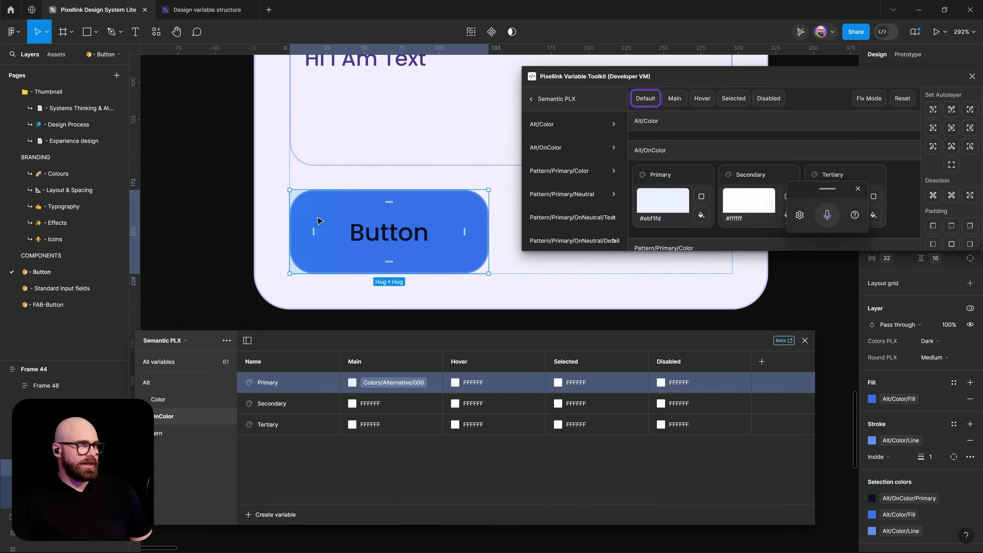
left_click_drag(433, 277, 344, 236)
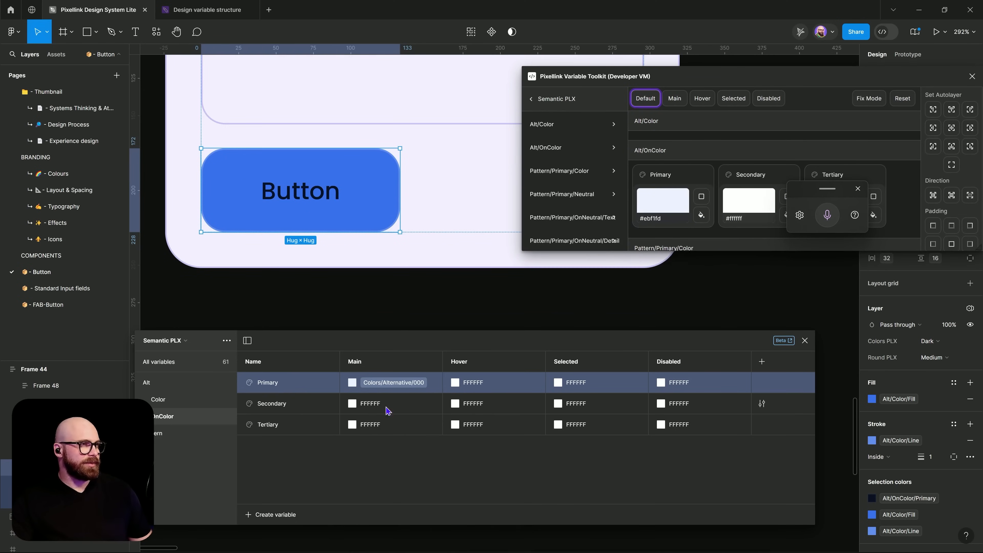
double_click(301, 203)
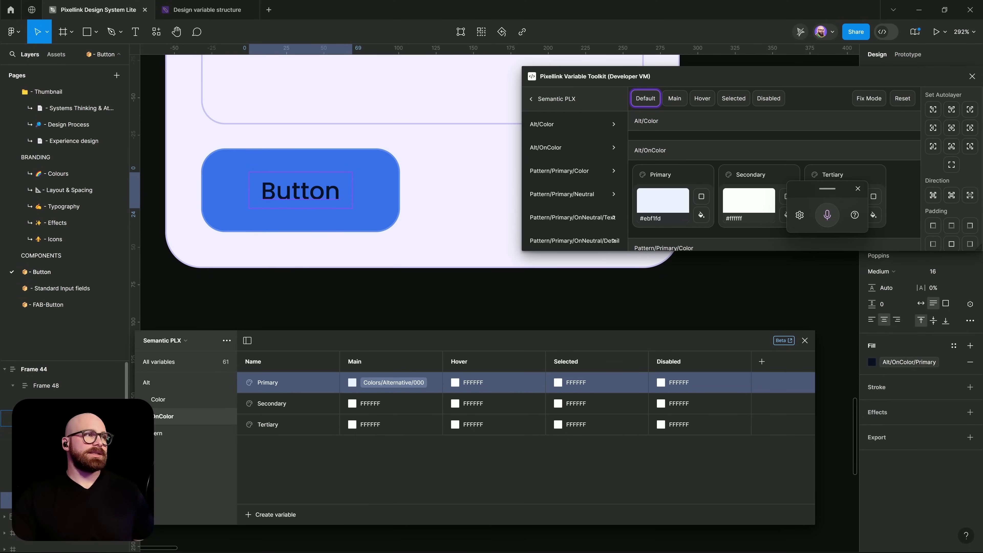
Step: Put the OnColor variables Primary, Secondary and Tertiary into a new subgroup named Light
left_click(177, 405)
left_click(180, 414)
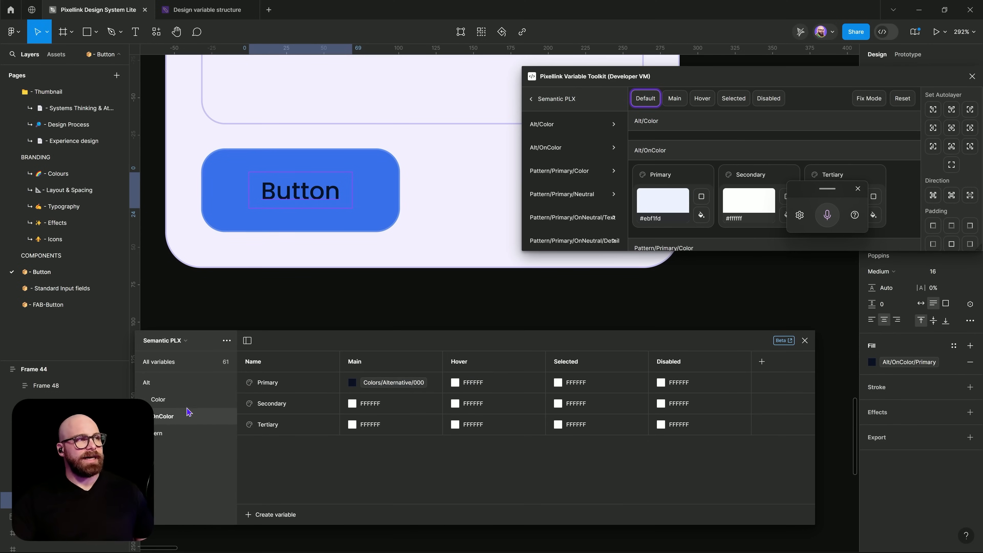
left_click(308, 386)
left_click(306, 433, "shift")
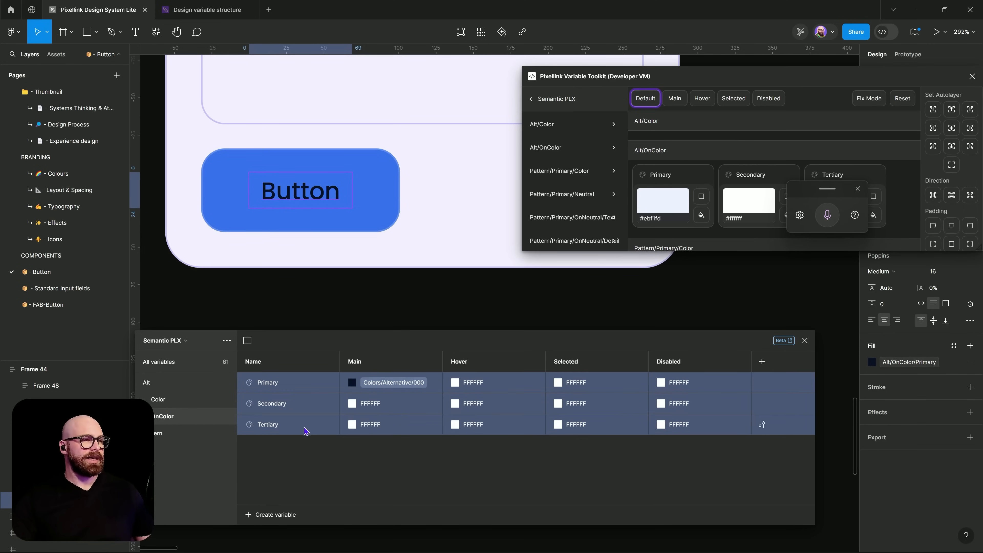
right_click(305, 404)
left_click(313, 406)
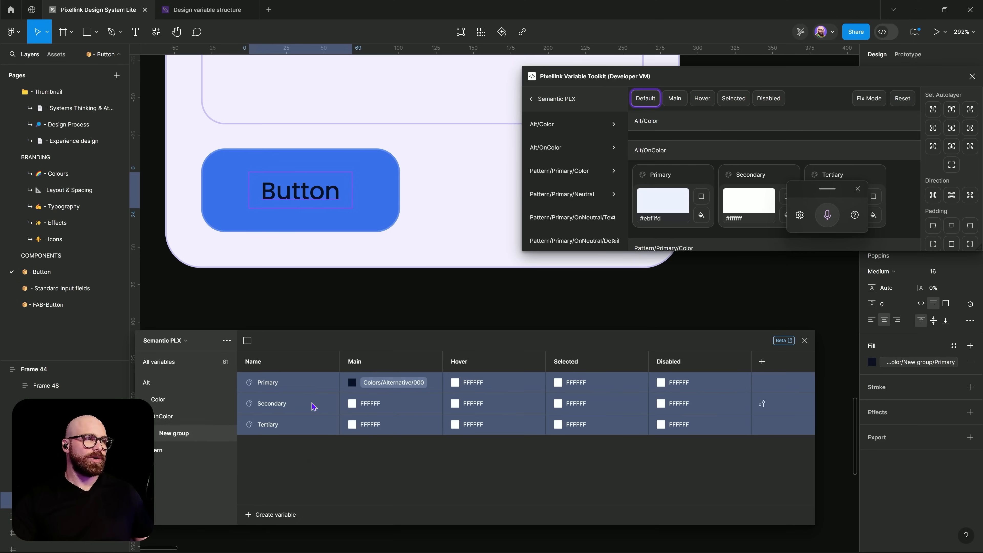
double_click(187, 435)
type("Light")
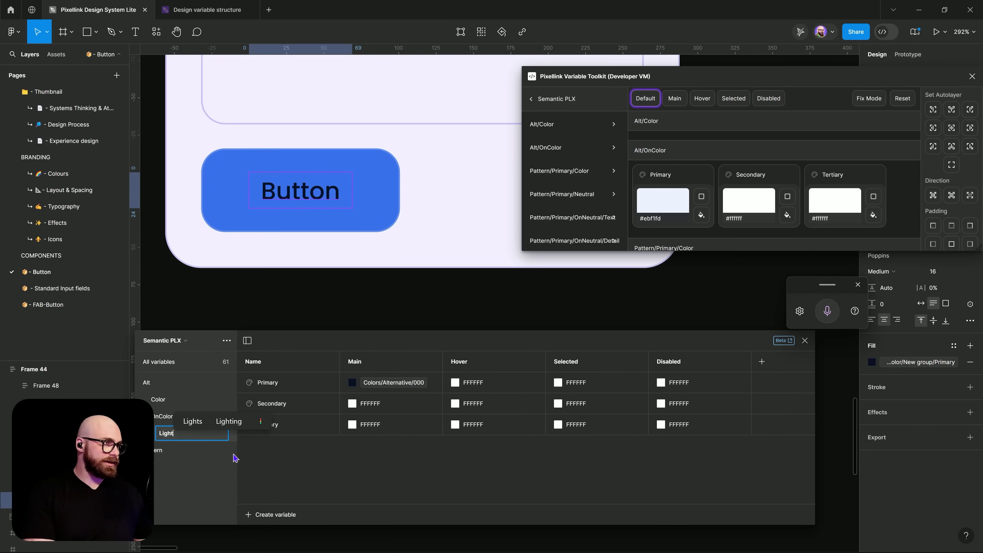
key("Return")
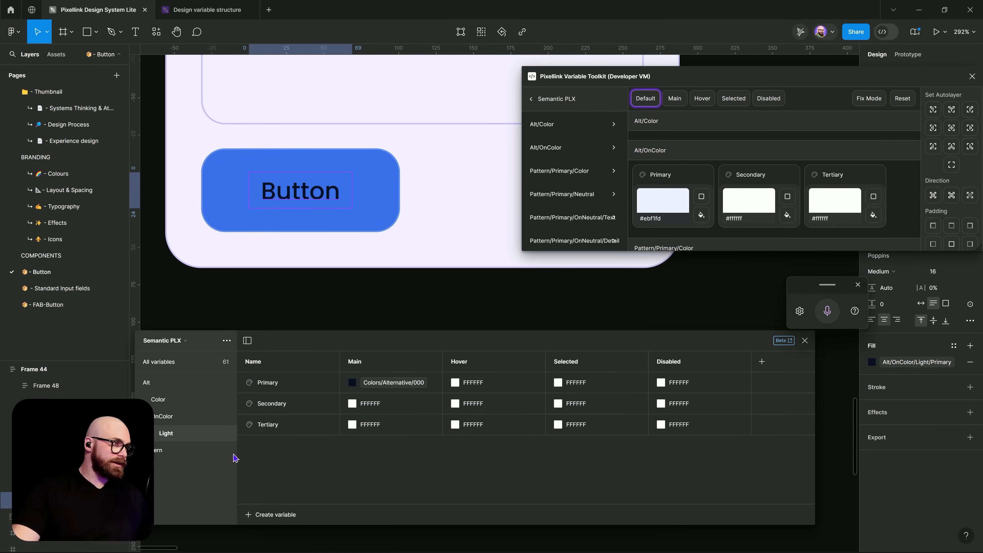
Step: Duplicate the Light group inside OnColor and name the copy Dark
right_click(206, 438)
left_click(228, 455)
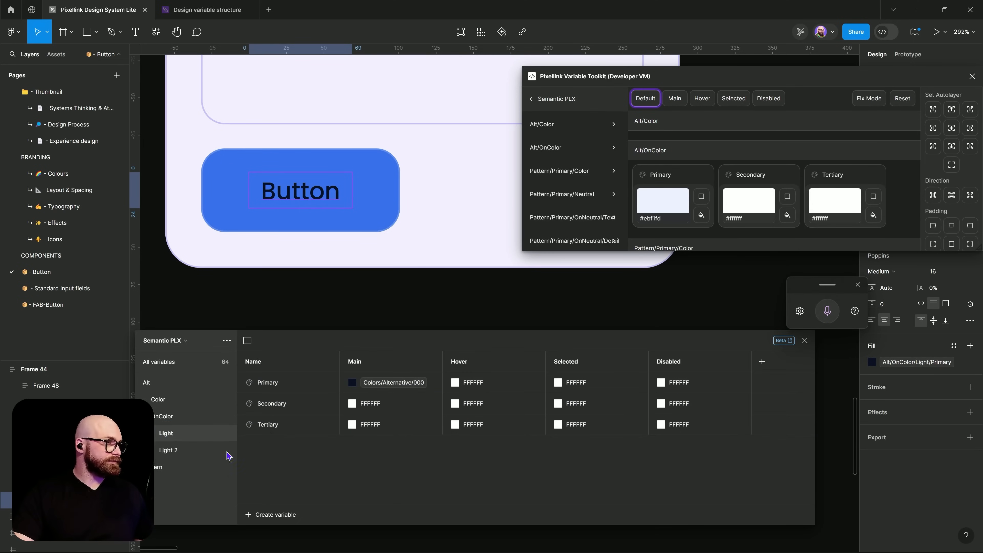
double_click(173, 452)
type("Dark")
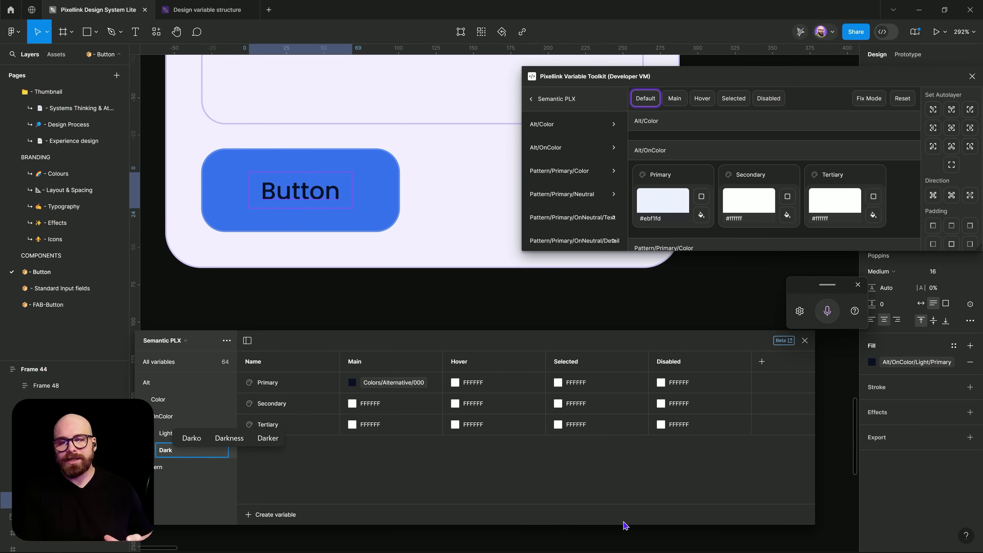
key("Return")
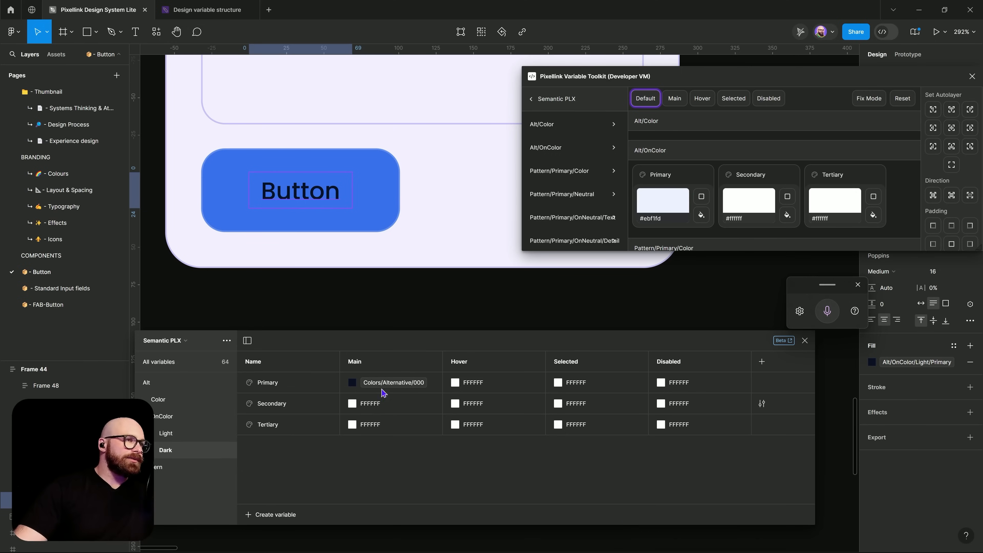
Step: Alias the Main value of Primary in the OnColor Dark group to Colors/Alternative/800, and select the button frame
left_click(389, 383)
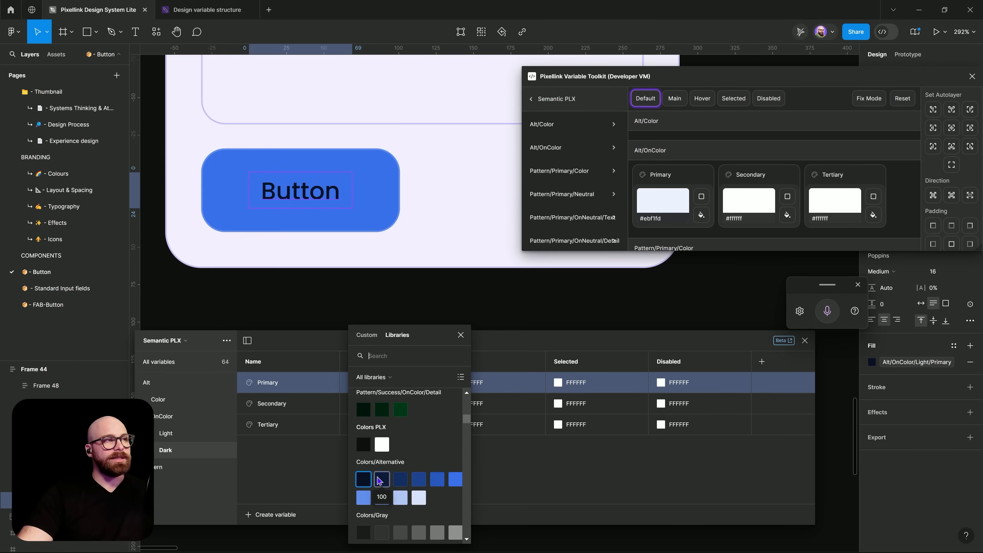
left_click(404, 501)
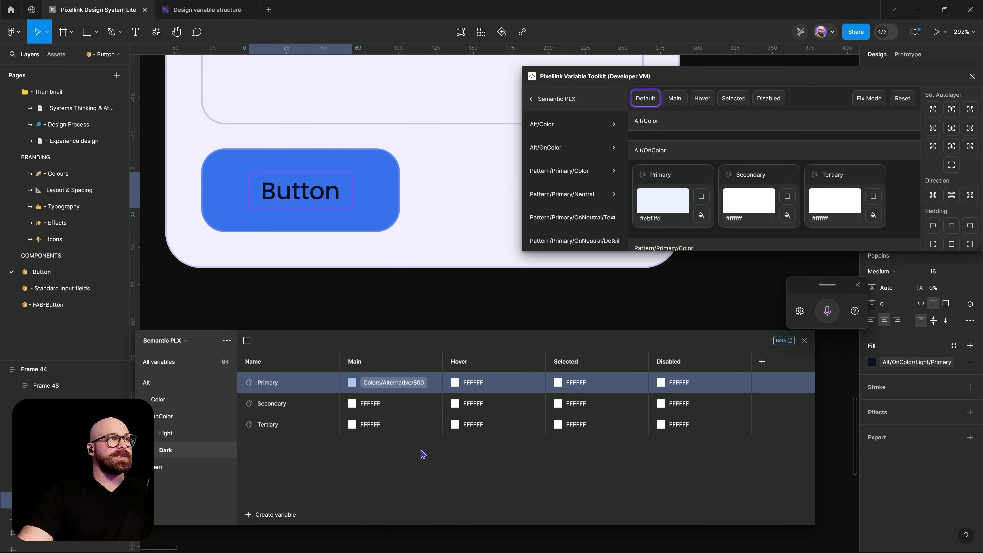
left_click(395, 186)
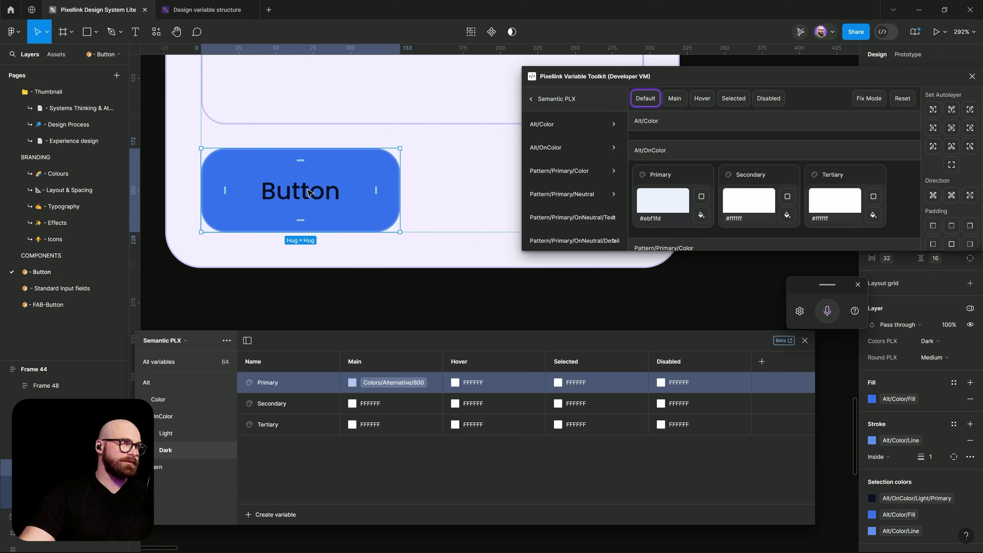
Step: Place a copy of the card's button on the empty canvas outside the card and convert it into a component
scroll(321, 205, "down", 5)
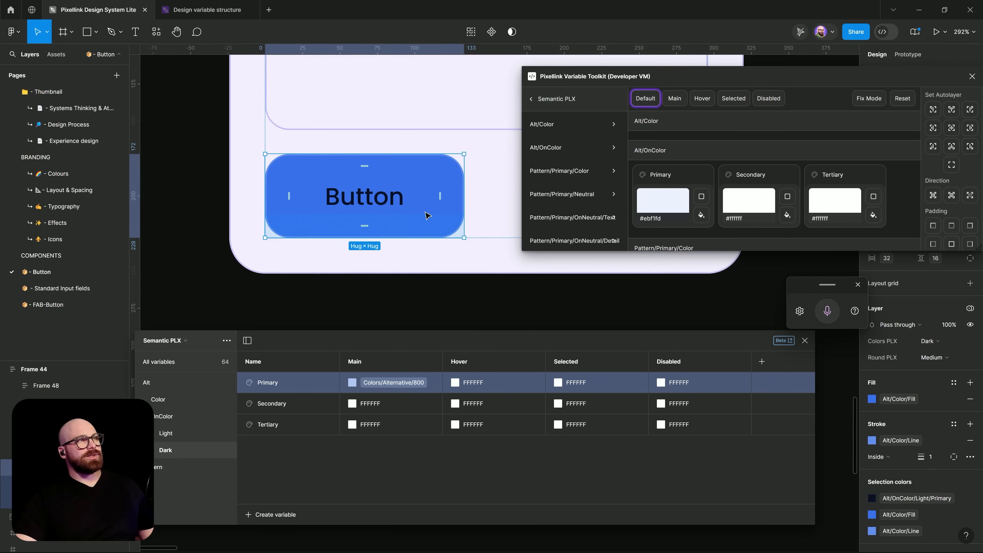
mouse_move(296, 159)
left_mouse_down()
mouse_move(200, 151)
mouse_move(199, 164)
mouse_move(468, 177)
mouse_move(306, 142)
left_mouse_up()
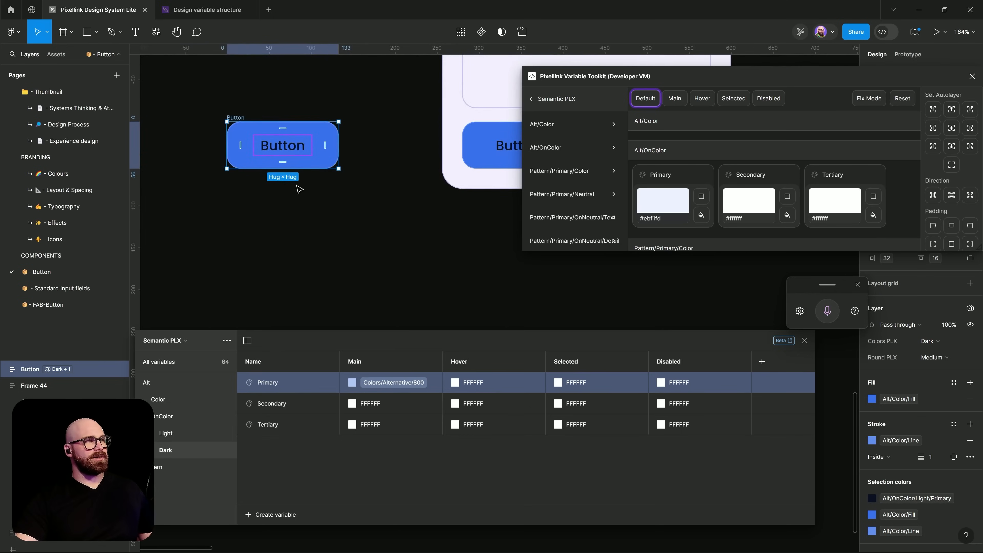
left_click_drag(243, 118, 171, 215)
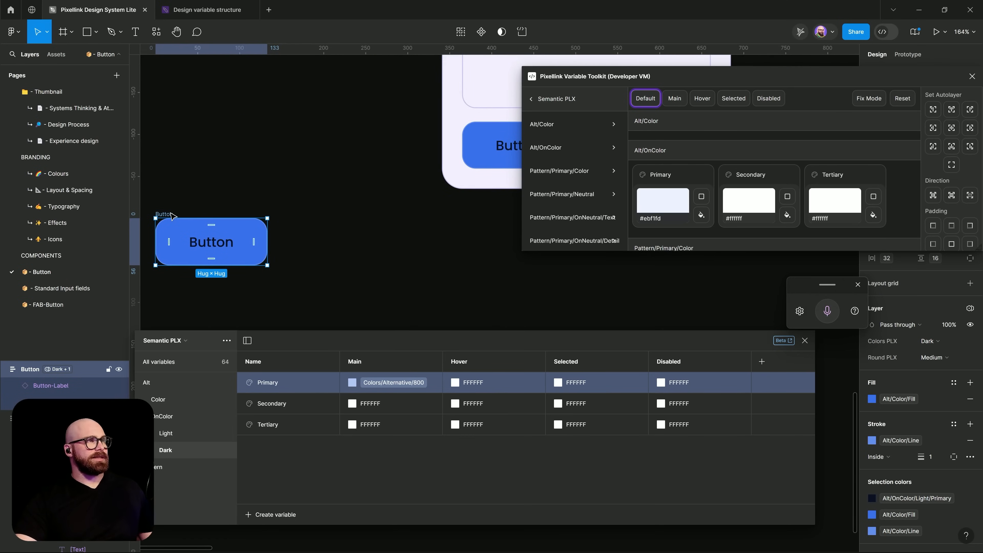
right_click(166, 232)
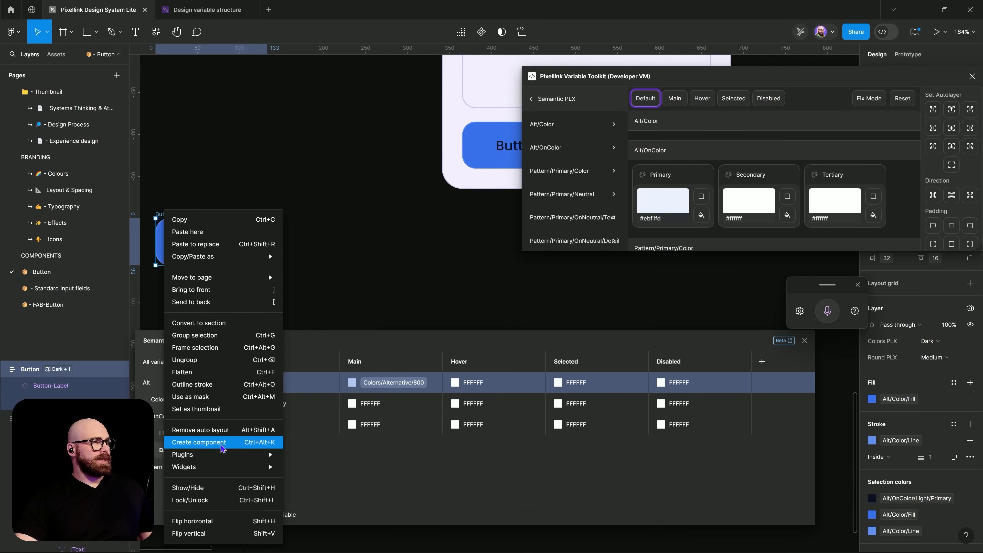
left_click(199, 442)
left_click_drag(208, 200, 330, 127)
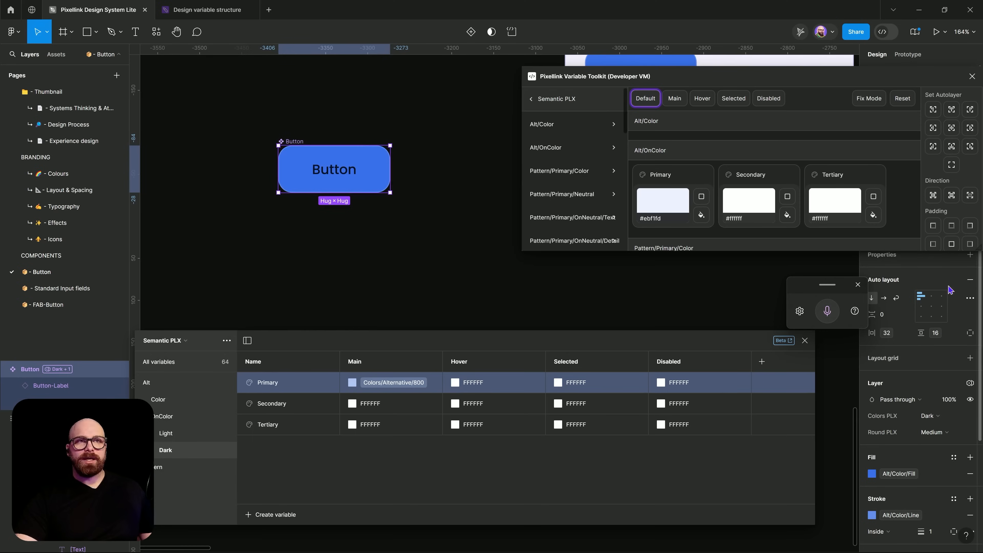
Step: Close the Variable Toolkit window and the floating microphone widget
left_click_drag(817, 77, 558, 345)
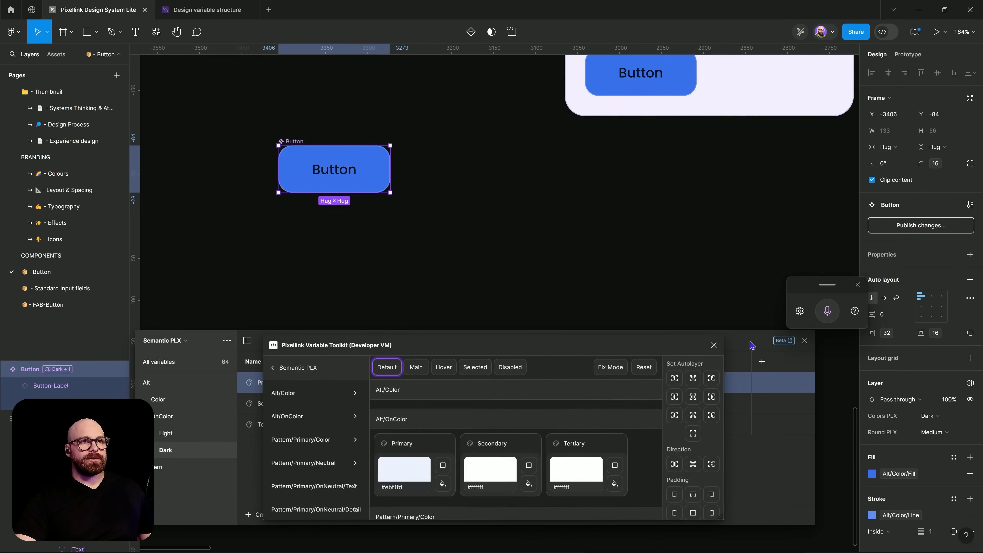
left_click(712, 345)
left_click(858, 284)
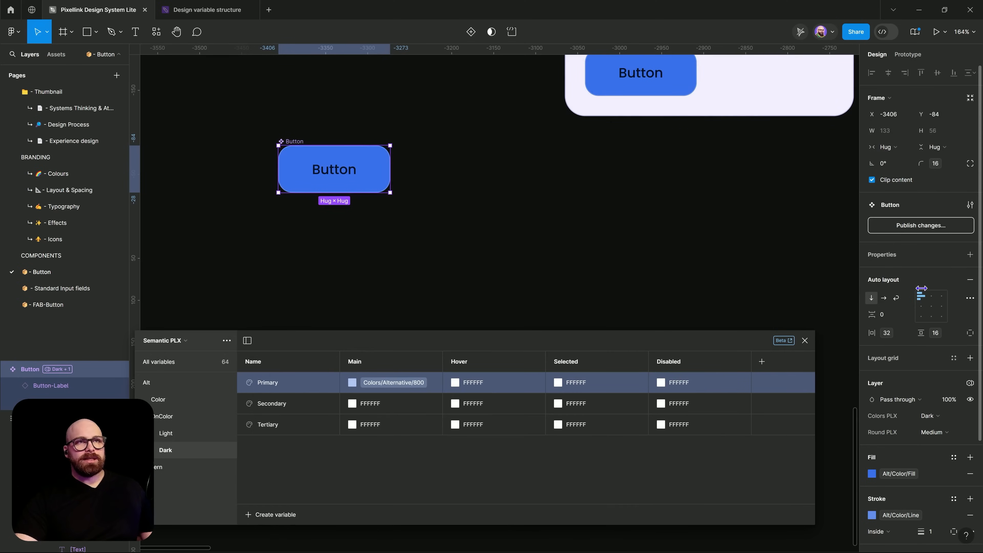
Step: Add a variant property to the Button component, widen its set frame to 361, and duplicate the variant beside the original
left_click(970, 255)
left_click(898, 288)
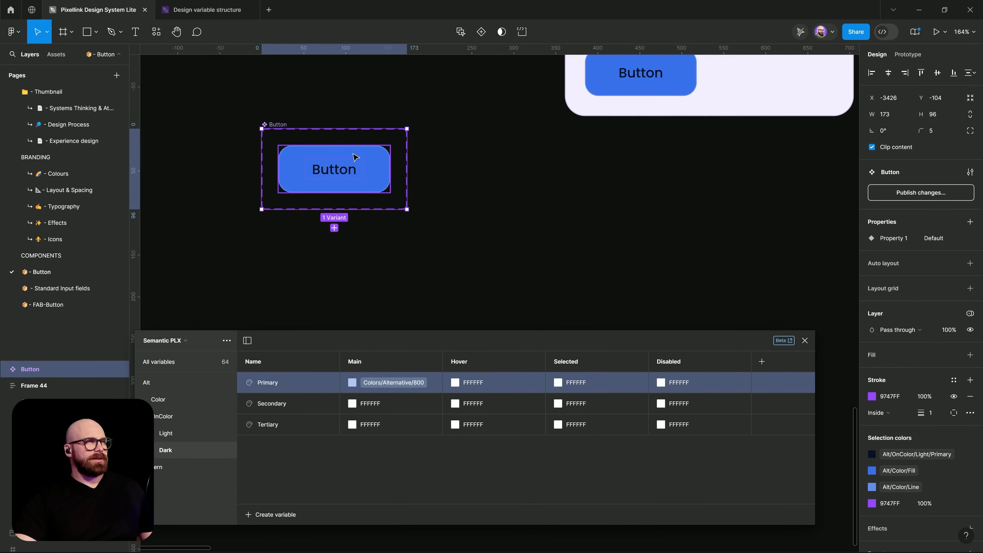
left_click_drag(409, 165, 565, 170)
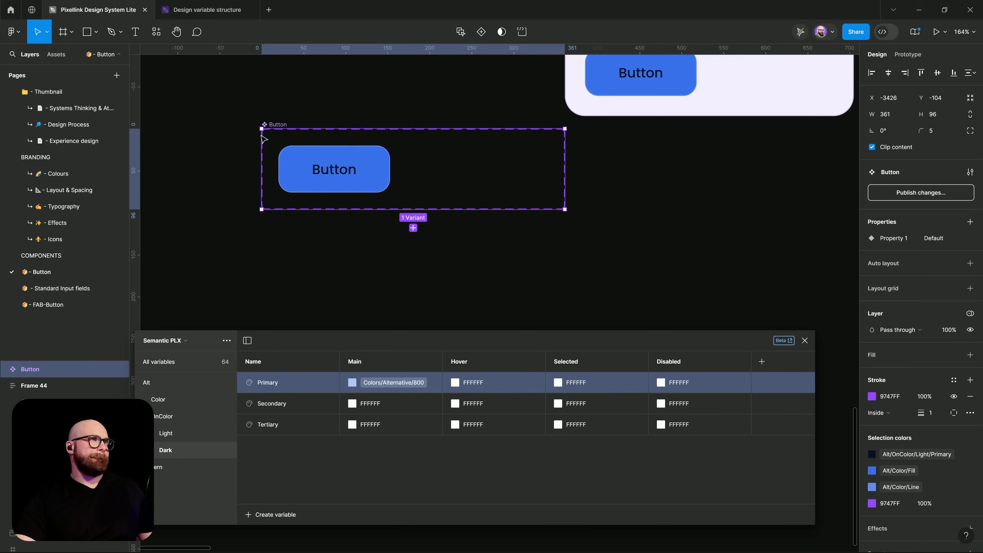
left_click(322, 167)
key("ctrl+d")
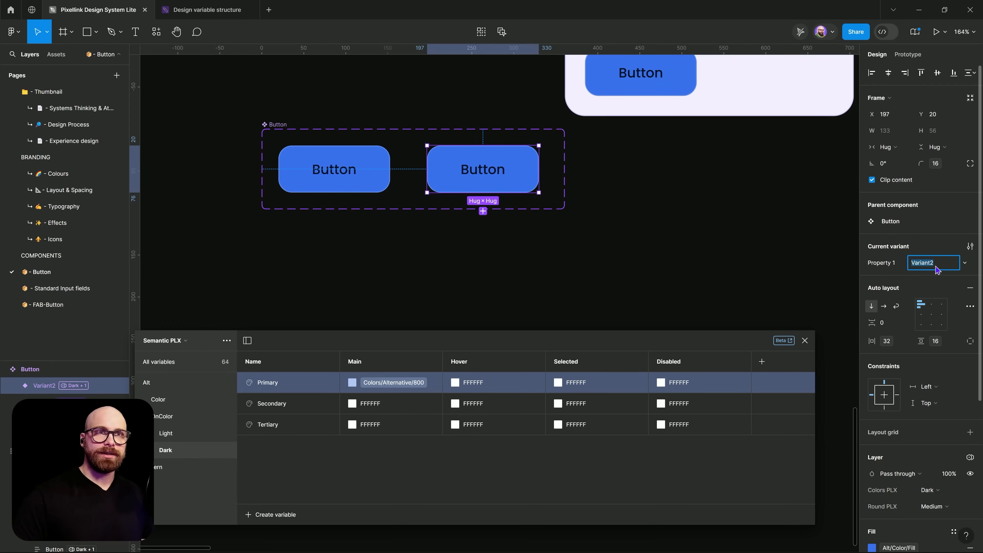
Step: Name the duplicated button variant Dark and rename its variant property to Mode
key("BackSpace")
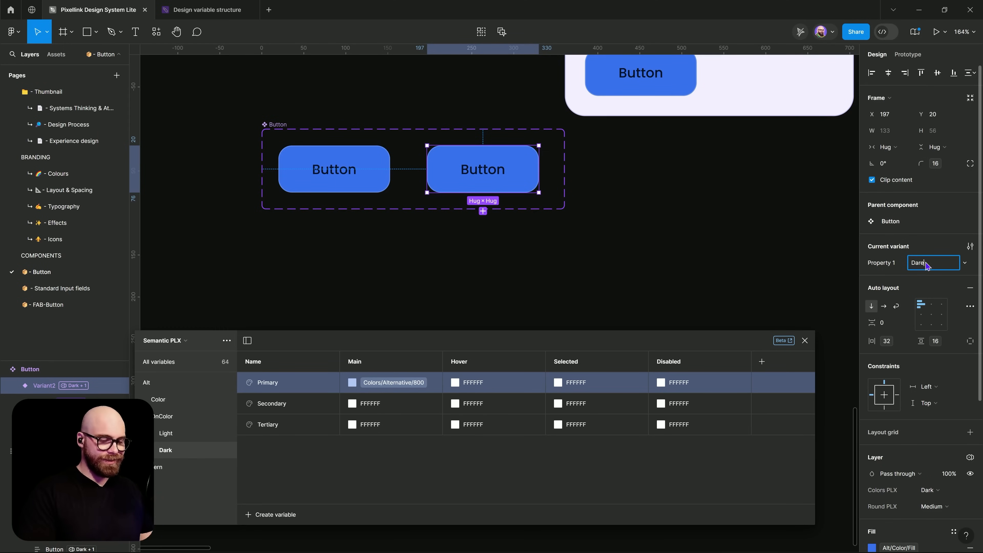
type("Dare")
key("BackSpace")
type("Dark")
key("Return")
left_click(889, 262)
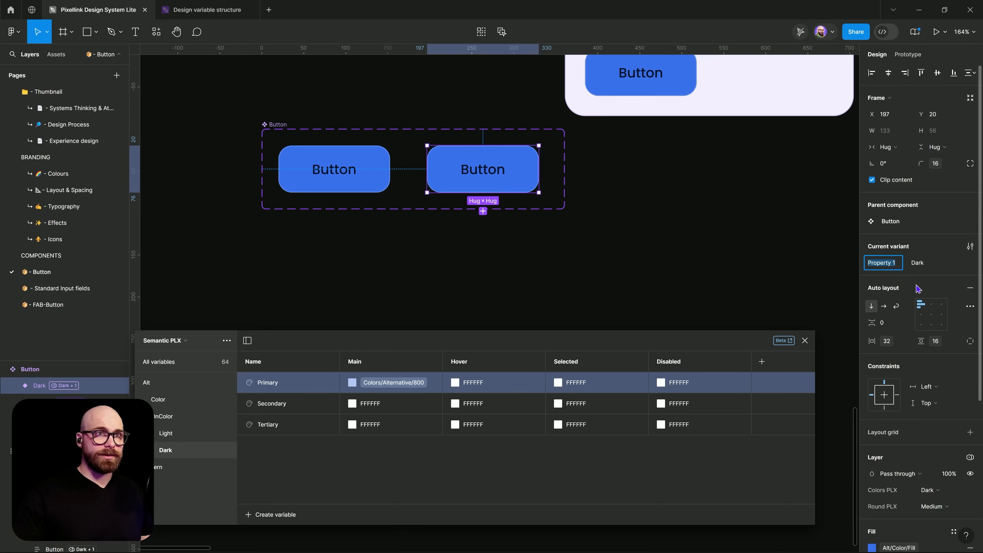
type("Mode")
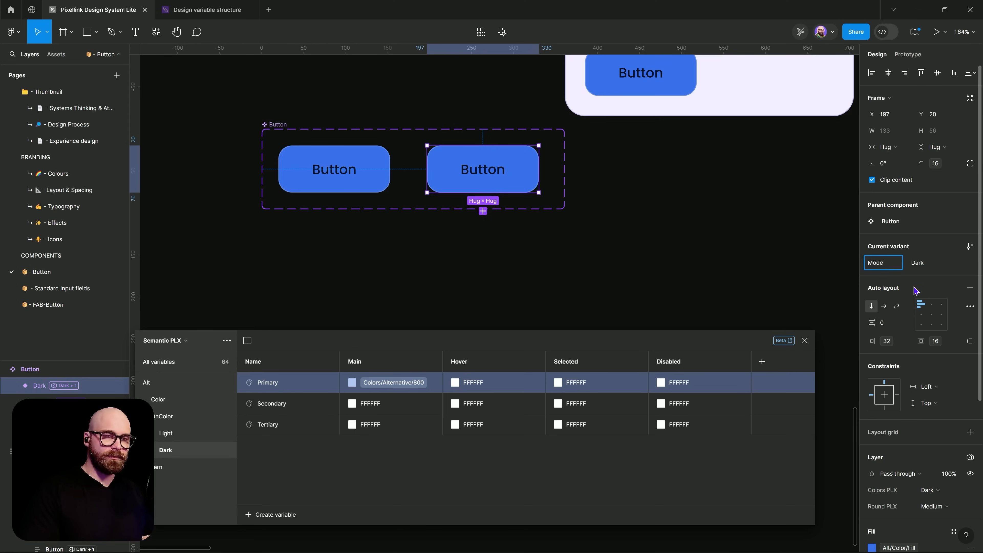
key("Return")
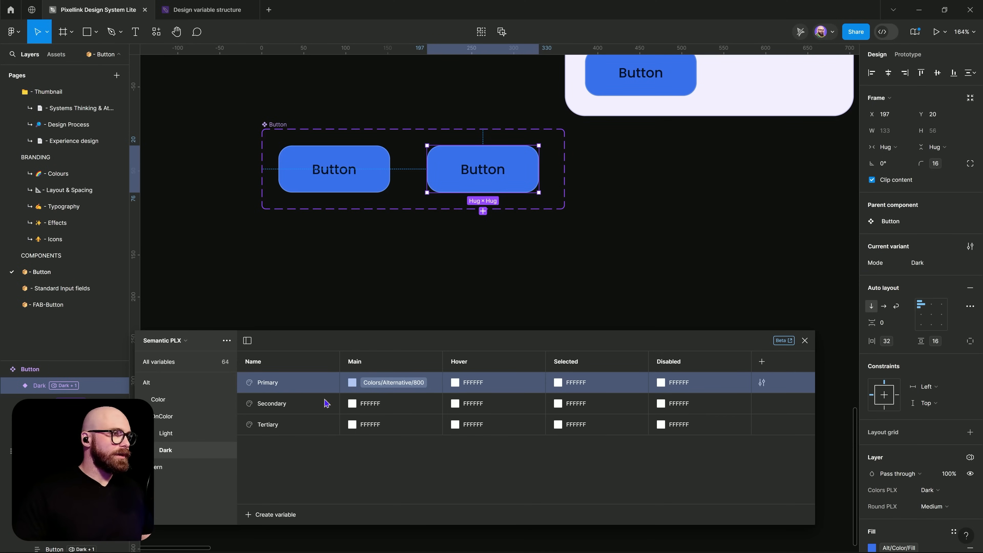
Step: Set the Mode value of the original button variant to Light
left_click(373, 312)
left_click(377, 169)
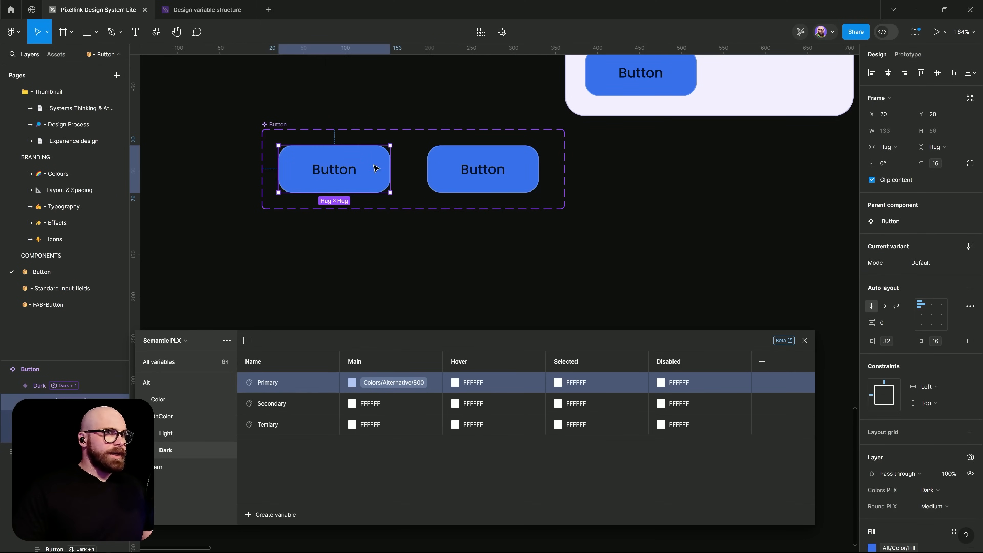
left_click(932, 265)
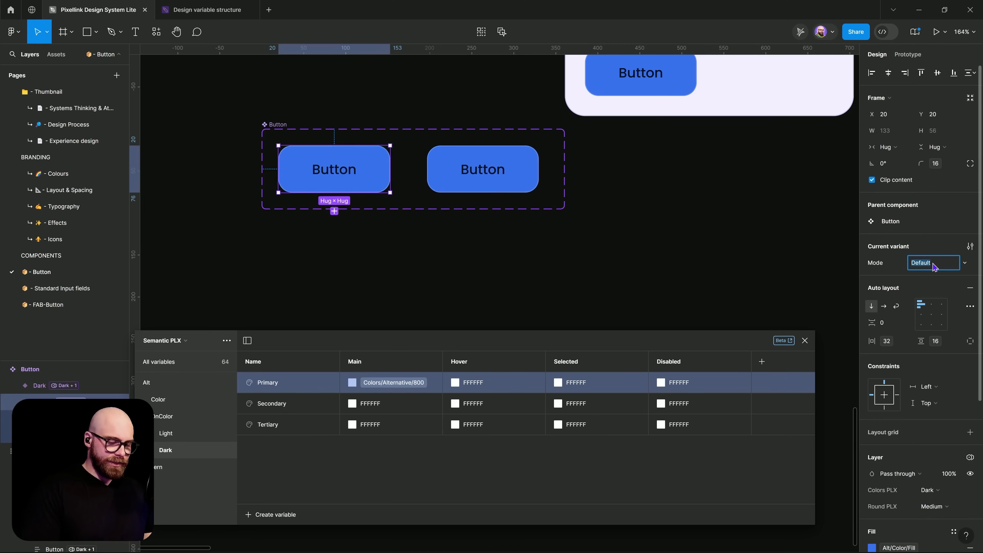
type("Light")
key("Return")
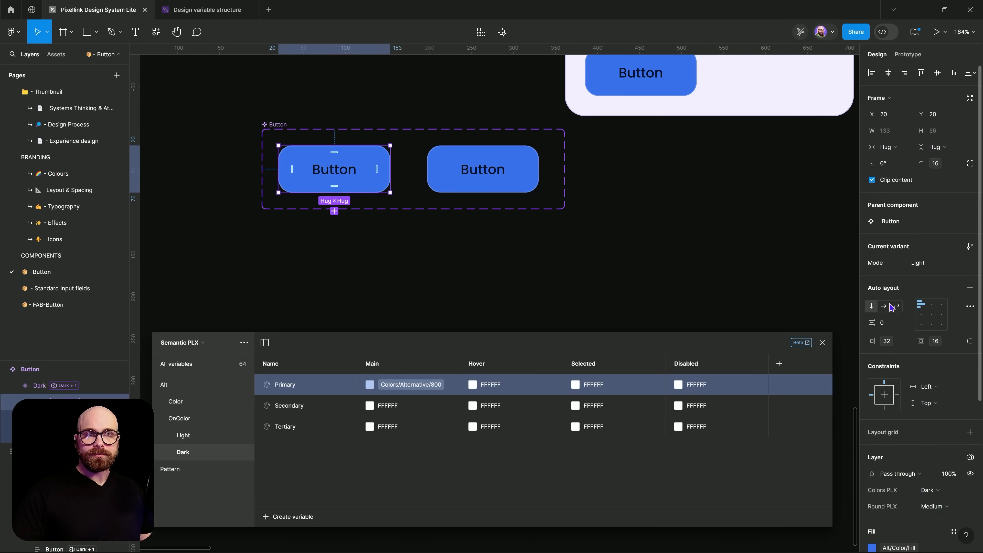
Step: Set the Colors PLX variable mode of the Light button variant to Light
scroll(936, 432, "down", 3)
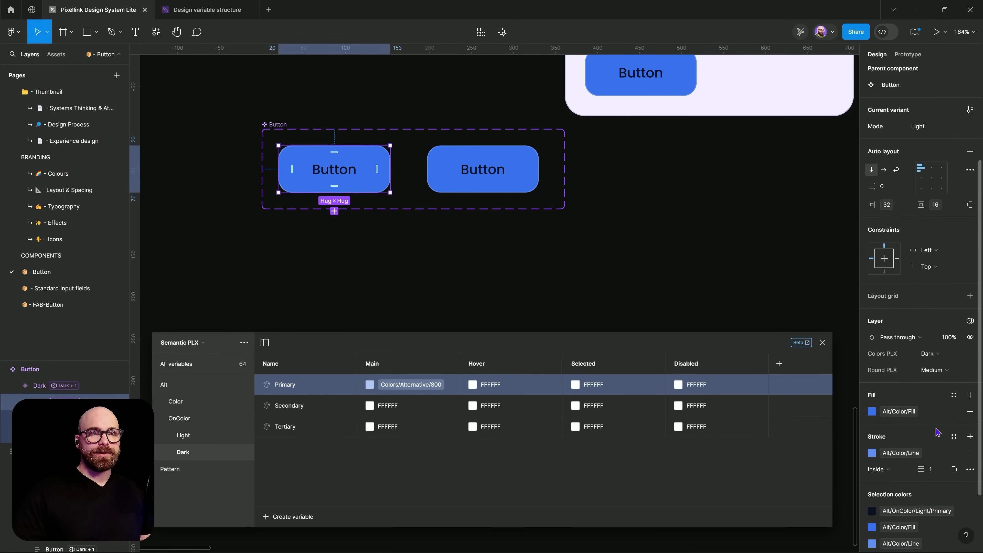
left_click(970, 321)
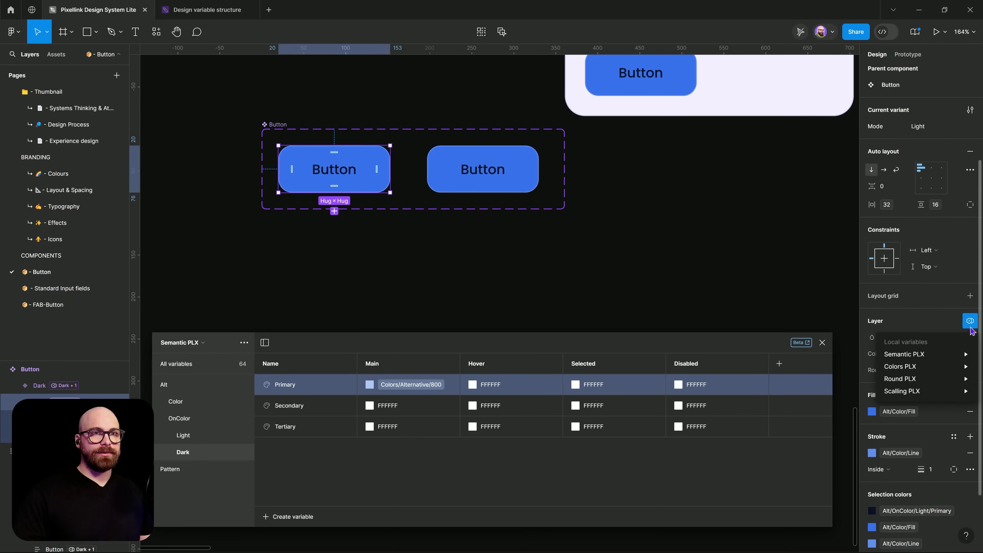
mouse_move(922, 368)
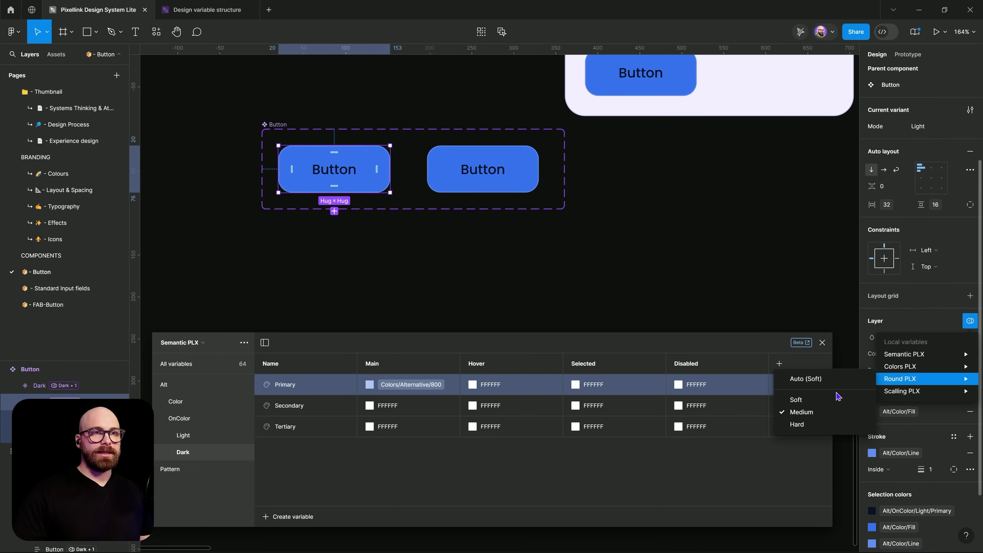
left_click(838, 388)
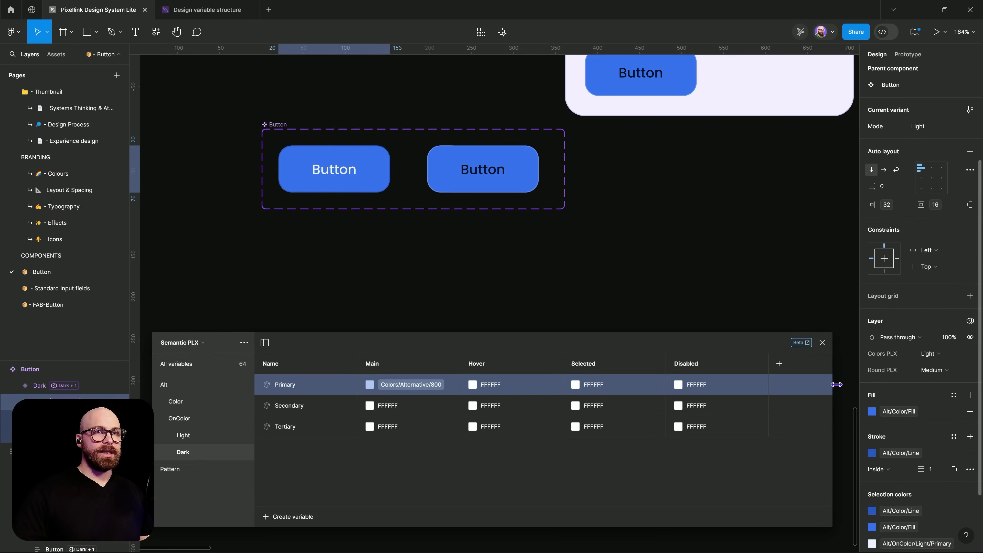
left_click(374, 222)
Step: Apply the variable Alt/OnColor/Dark/Primary as the text fill of the Dark variant's label
left_click(468, 166)
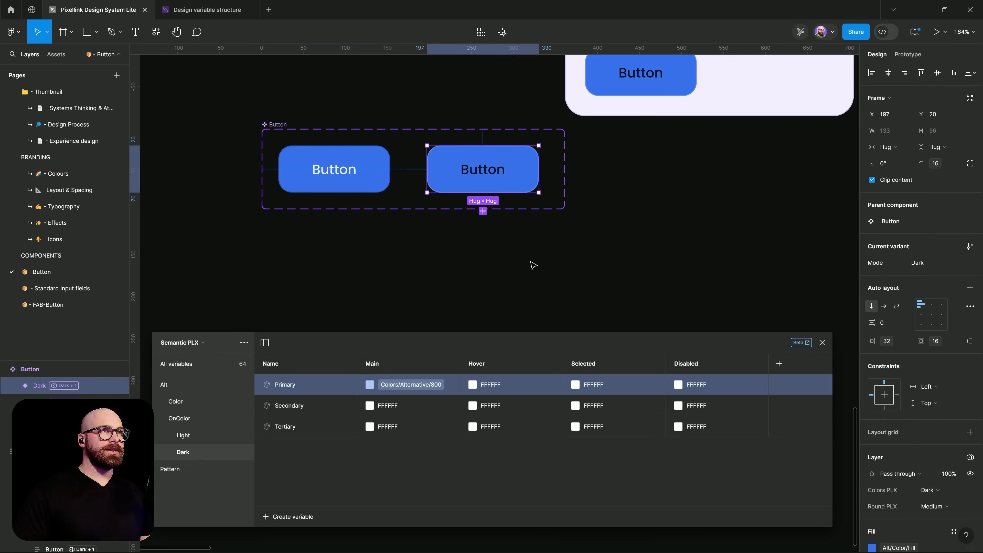
double_click(482, 172)
left_click(896, 424)
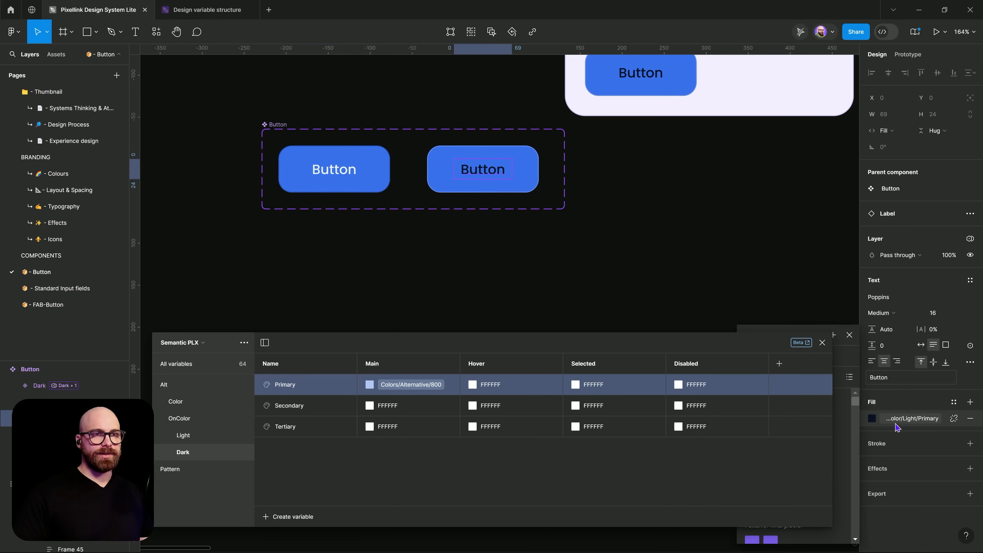
left_click_drag(834, 400, 662, 426)
left_click(752, 509)
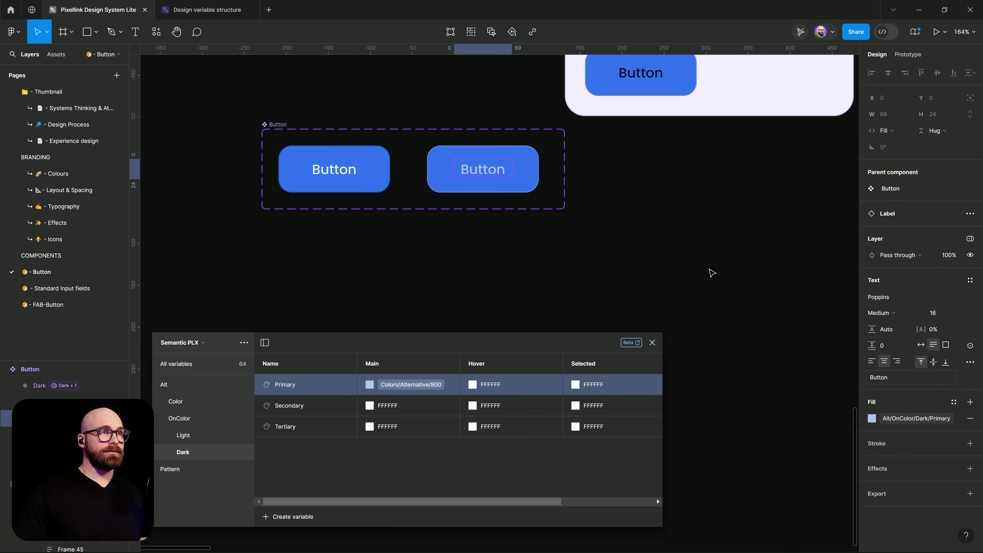
left_click(731, 430)
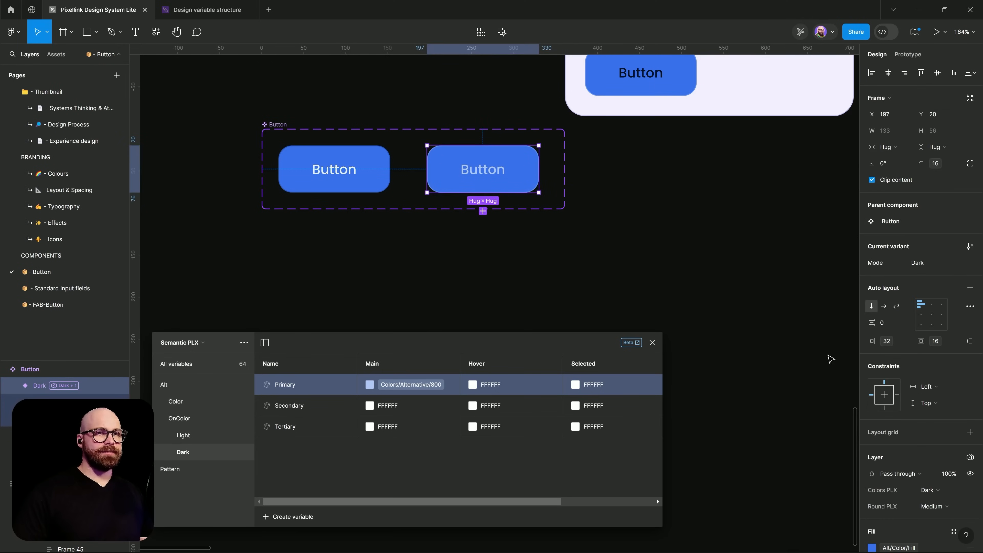
Step: Duplicate the Color group inside the Alt group of the Semantic PLX variables
left_click_drag(334, 342, 395, 297)
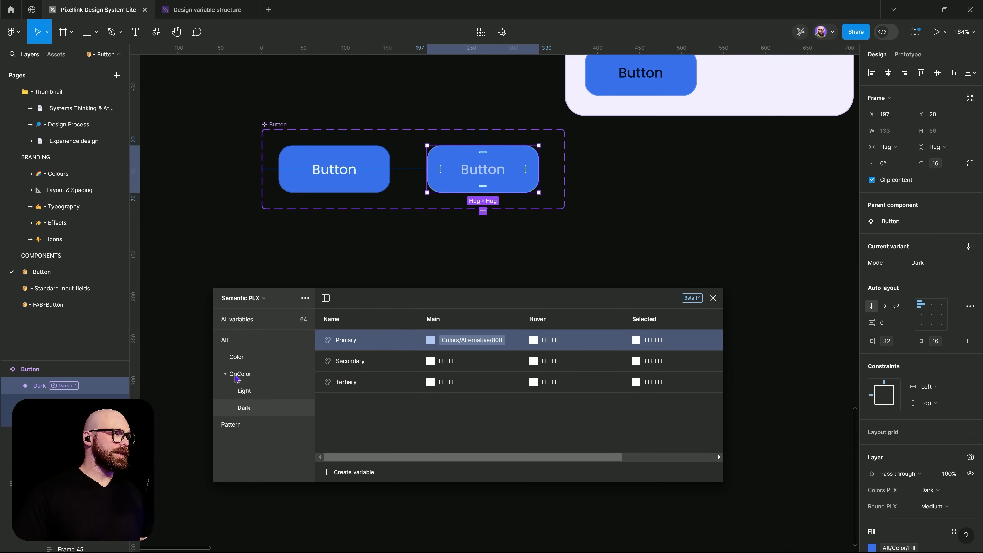
left_click(246, 380)
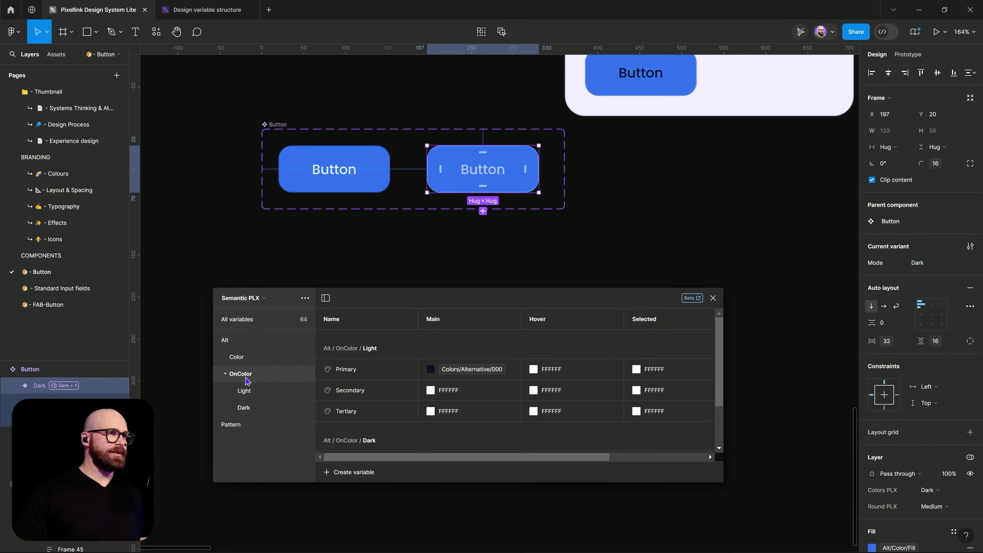
left_click(248, 358)
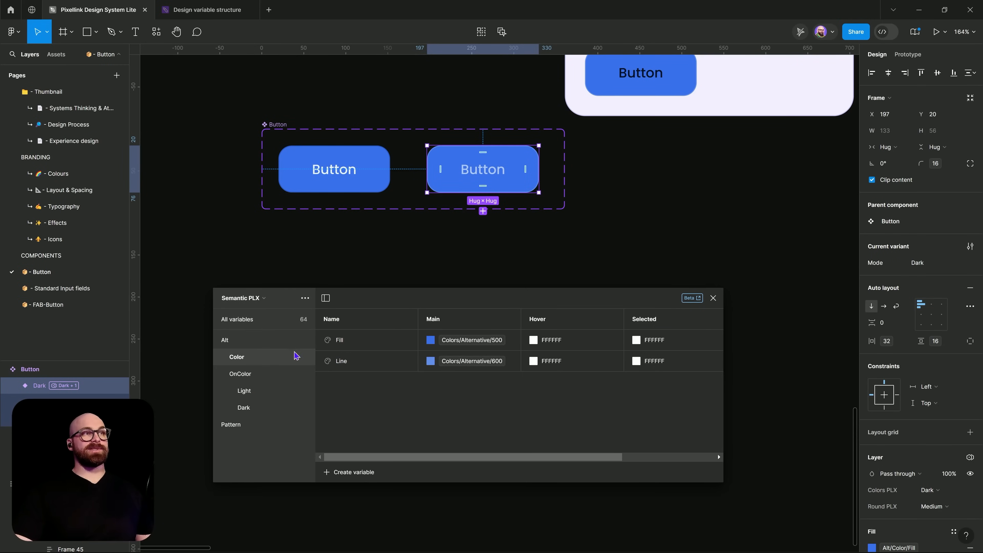
right_click(276, 362)
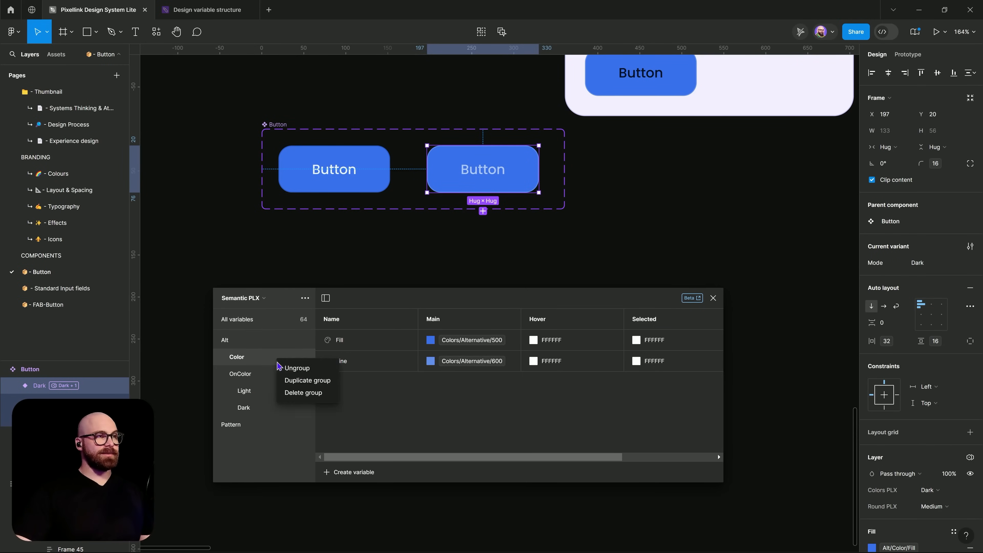
left_click(300, 380)
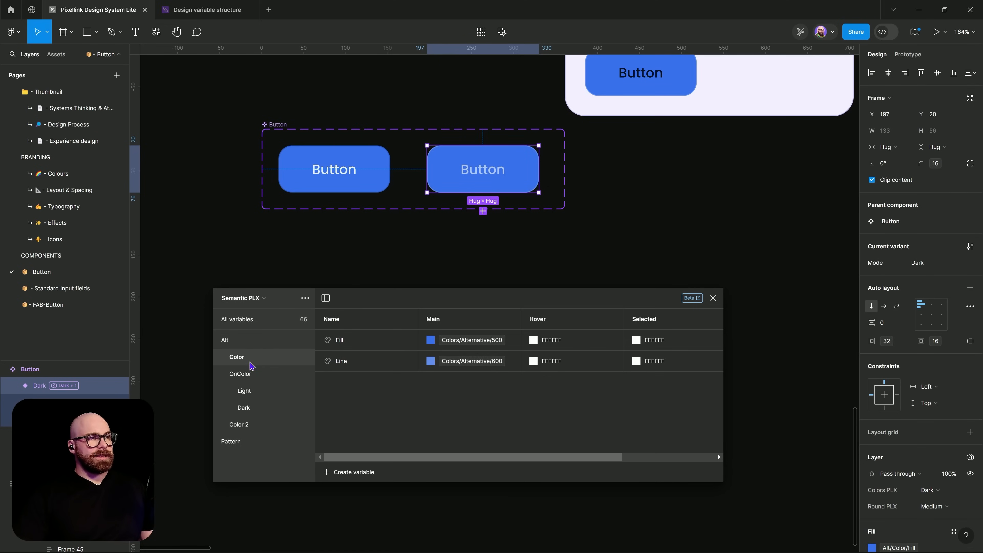
Step: Nest the Color group inside OnColor/Light and the Color 2 group inside OnColor/Dark
left_click_drag(234, 361, 264, 395)
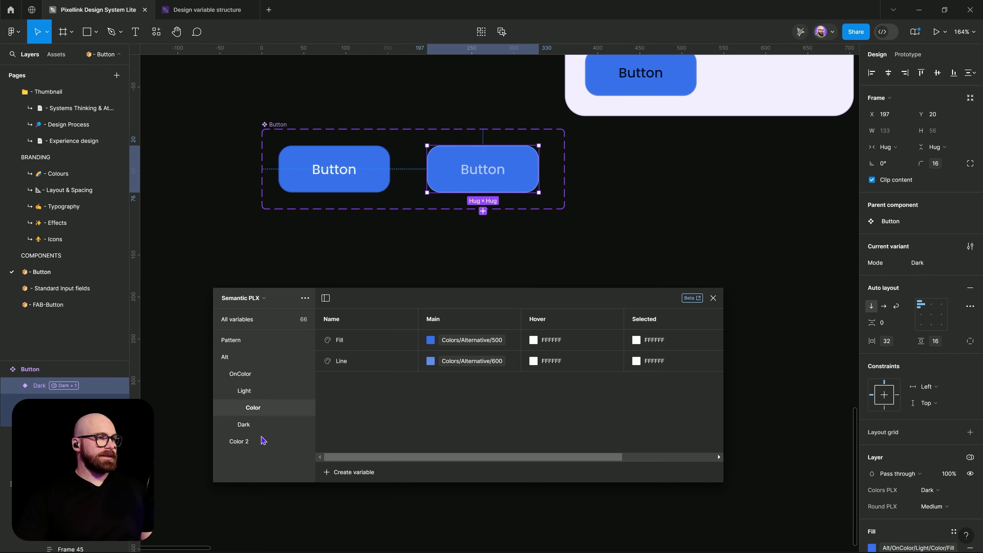
left_click(253, 451)
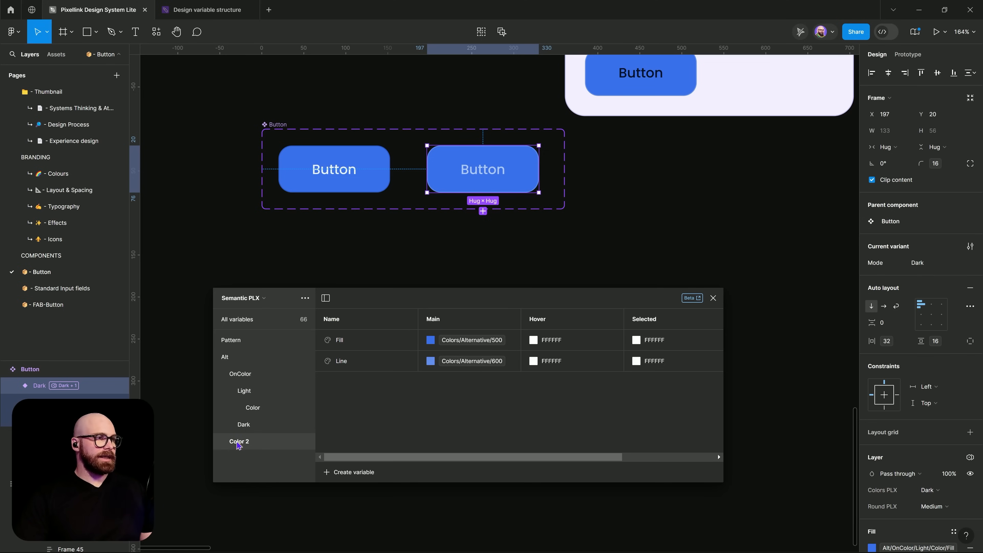
left_click_drag(238, 446, 265, 428)
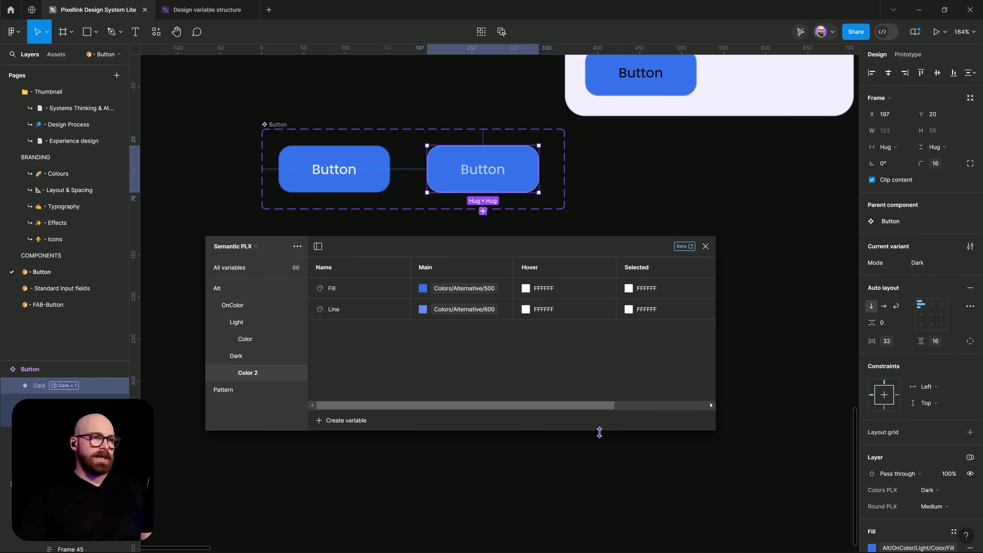
Step: Make the variables window taller and open the Color group inside OnColor/Light after viewing the Dark group
left_click_drag(600, 432, 605, 500)
left_click(239, 362)
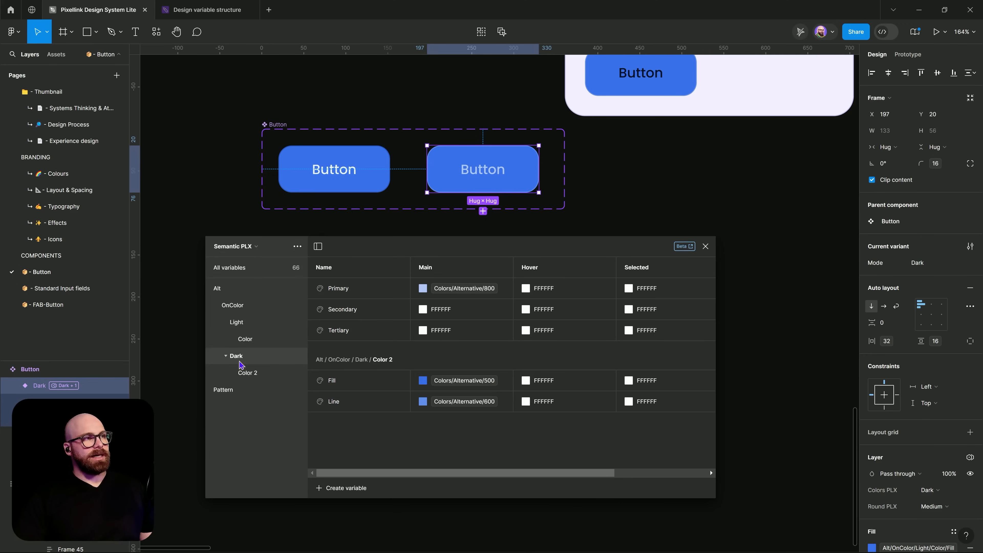
left_click(253, 344)
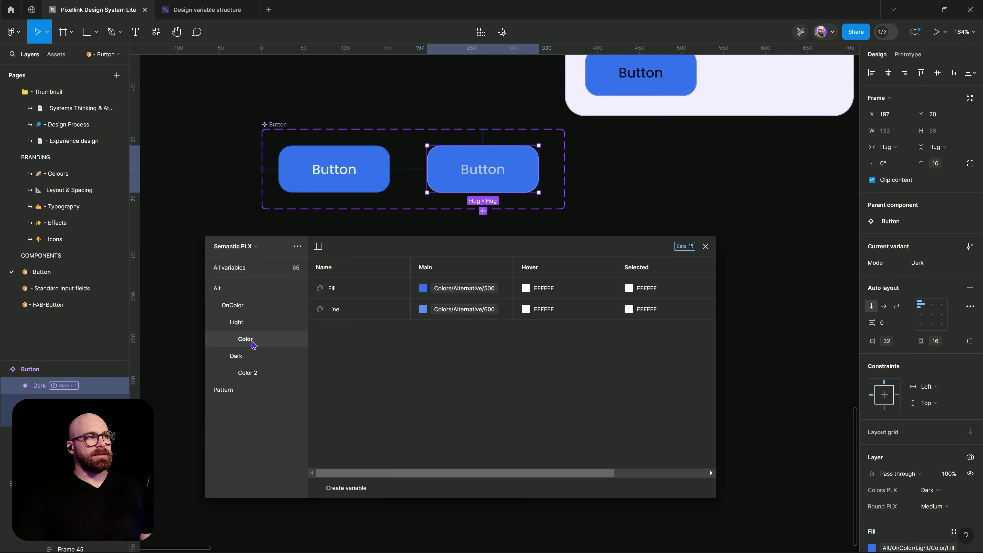
Step: Group the Primary, Secondary and Tertiary variables of OnColor/Dark into a new group named OnColor
left_click(256, 373)
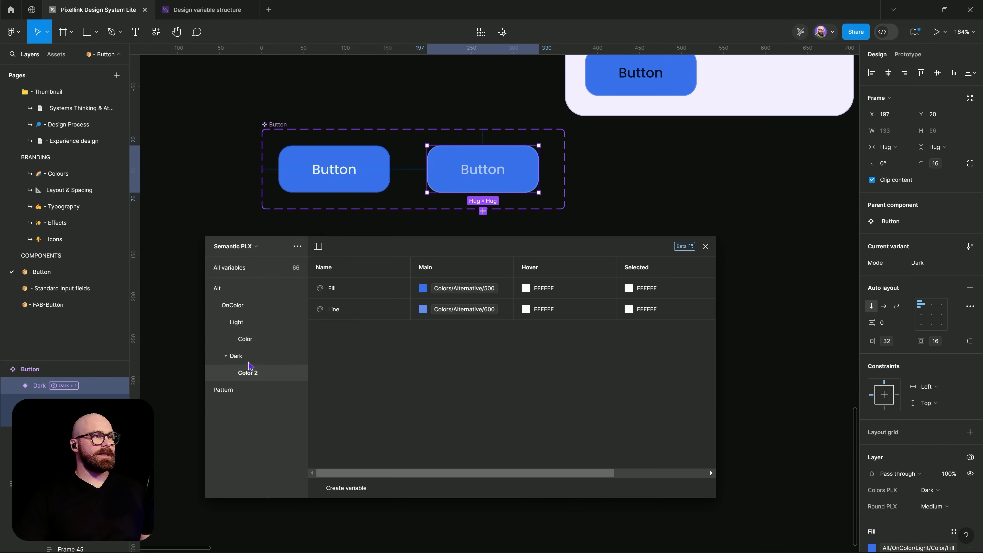
left_click(250, 362)
left_click(363, 291)
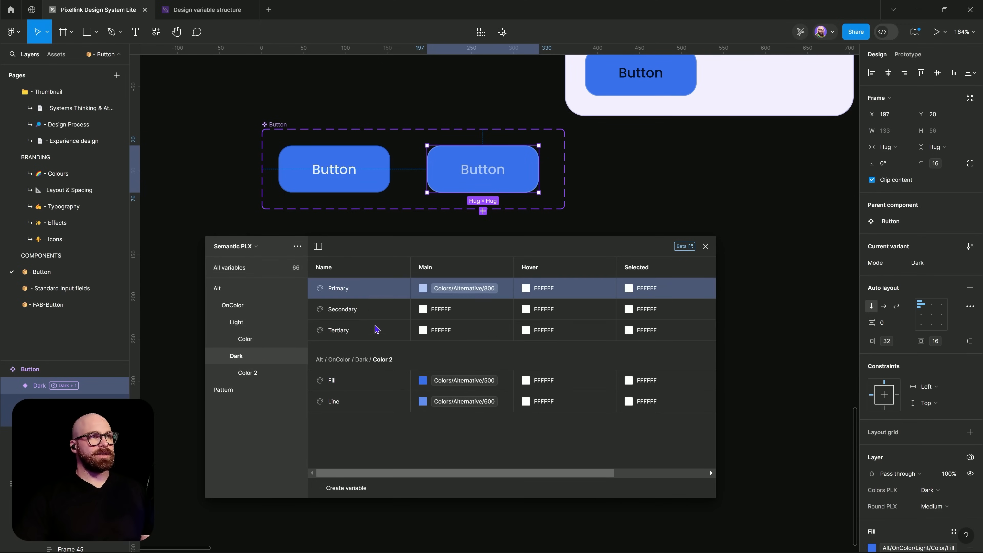
left_click(377, 333)
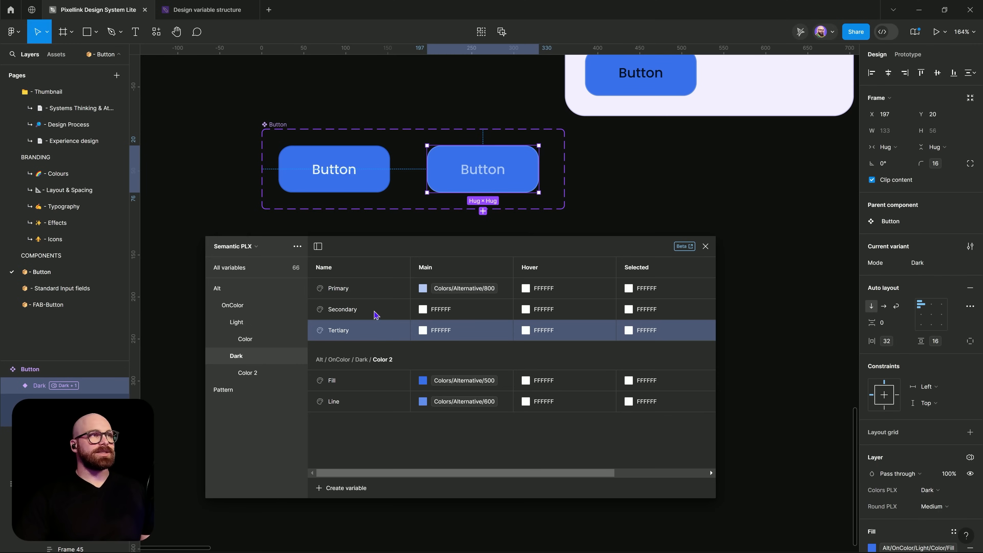
left_click(373, 295, "shift")
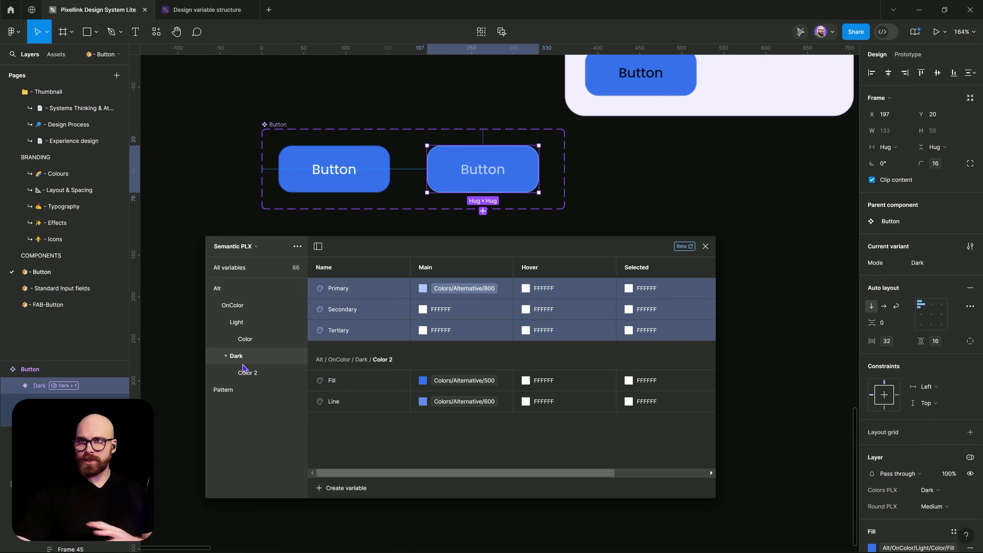
right_click(350, 309)
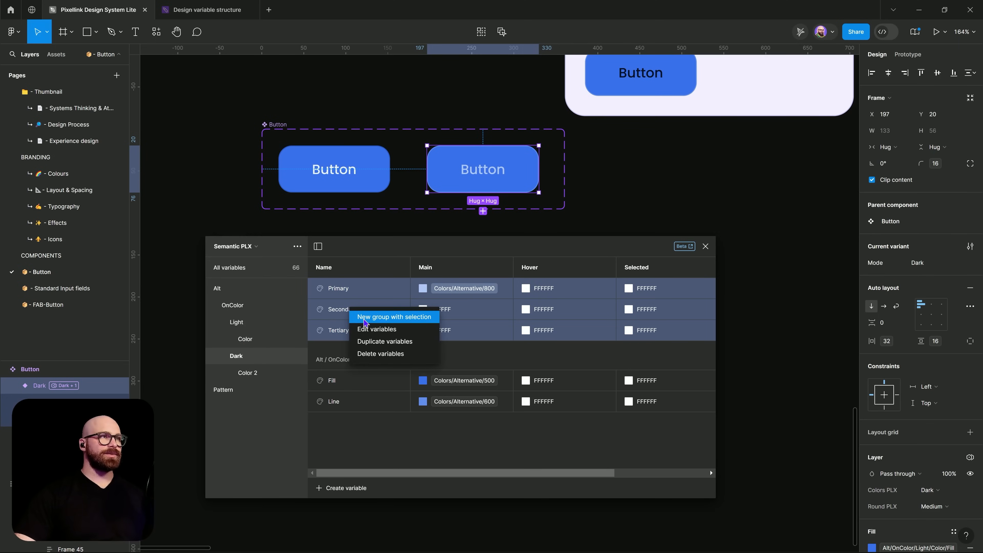
left_click(394, 317)
key("BackSpace")
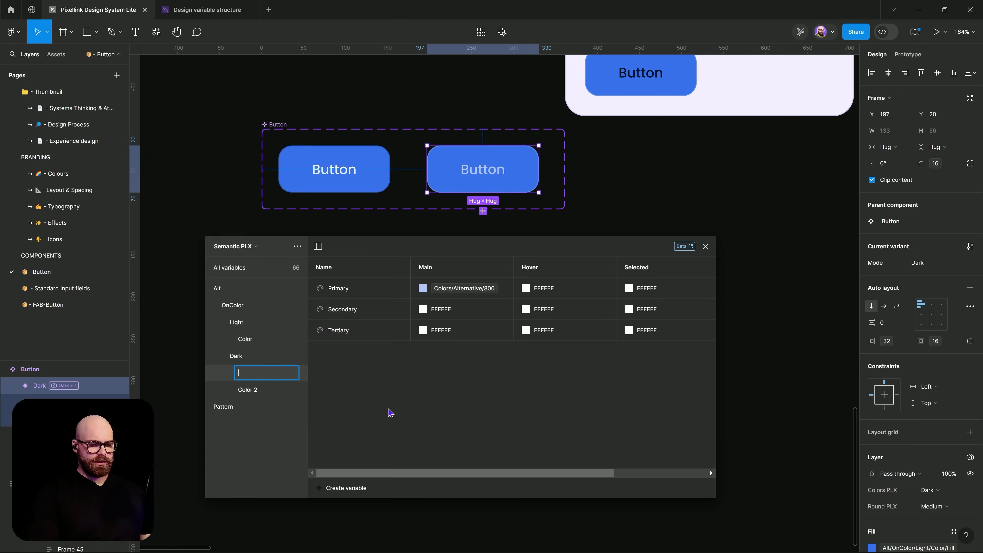
type("On")
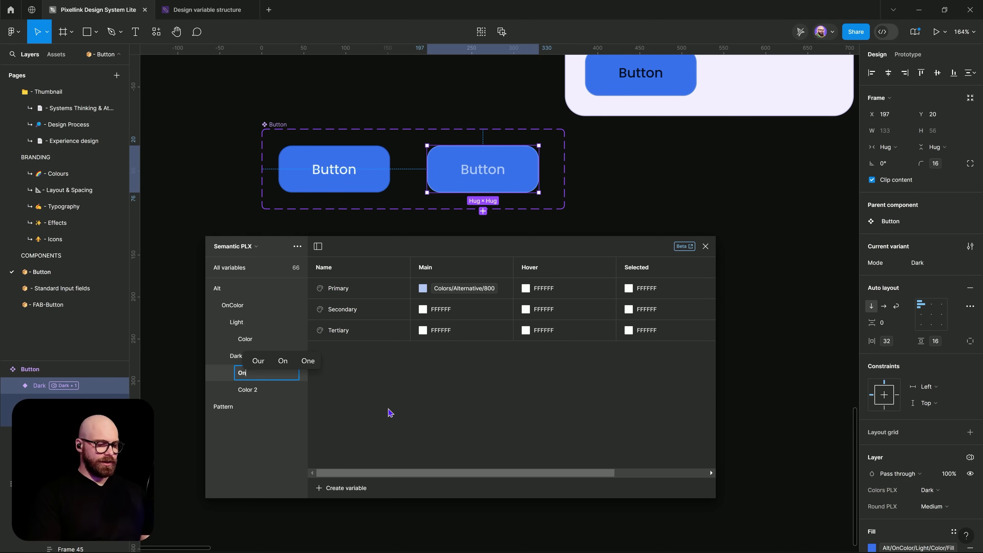
type("Color")
Step: Group the Primary, Secondary and Tertiary variables of OnColor/Light into a new group named OnColor
left_click(247, 327)
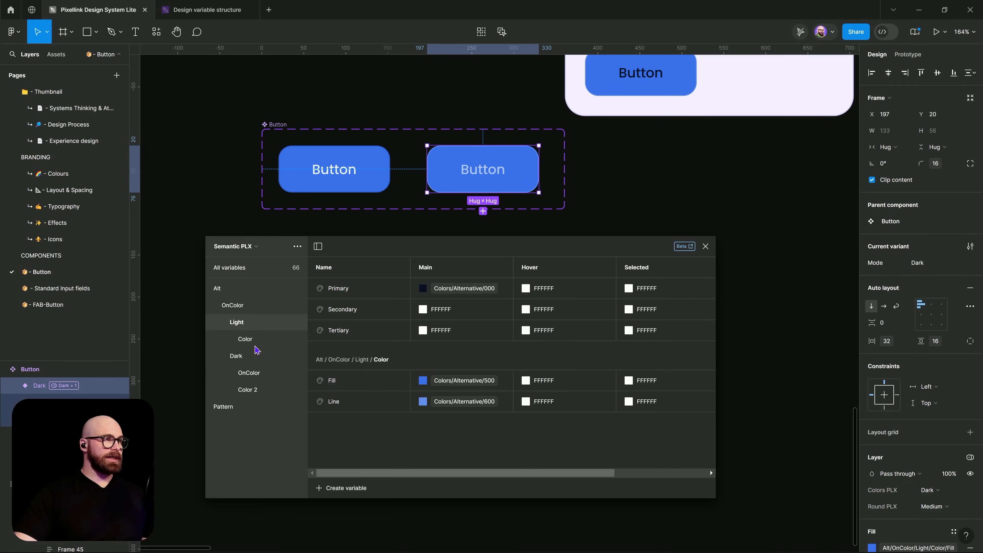
left_click(252, 341)
left_click(261, 324)
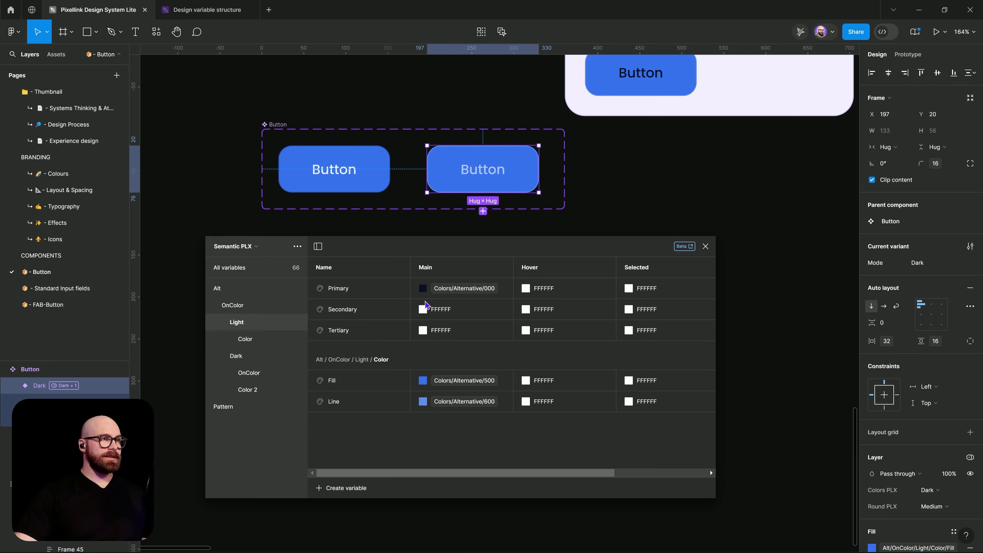
left_click(388, 292)
left_click(387, 337, "shift")
right_click(387, 313)
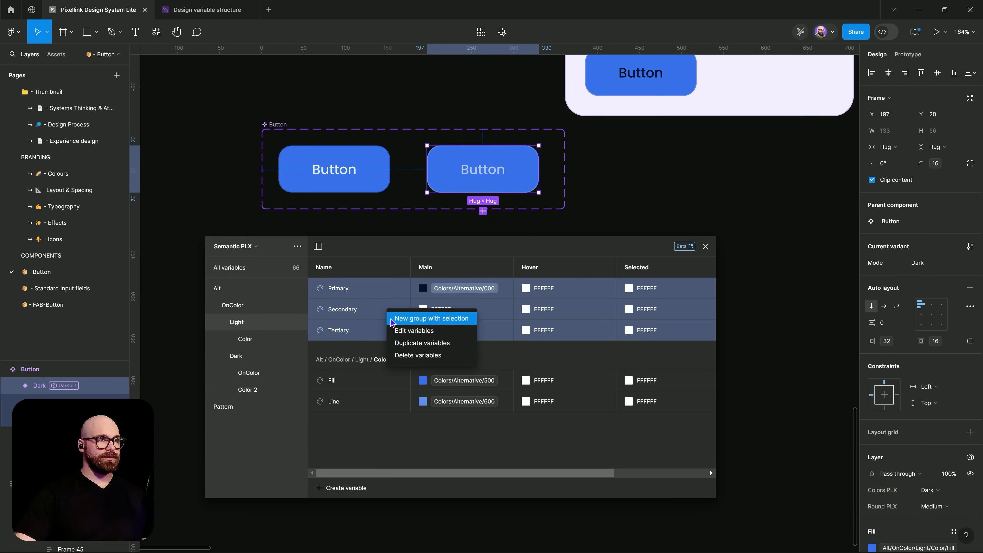
left_click(392, 322)
double_click(256, 359)
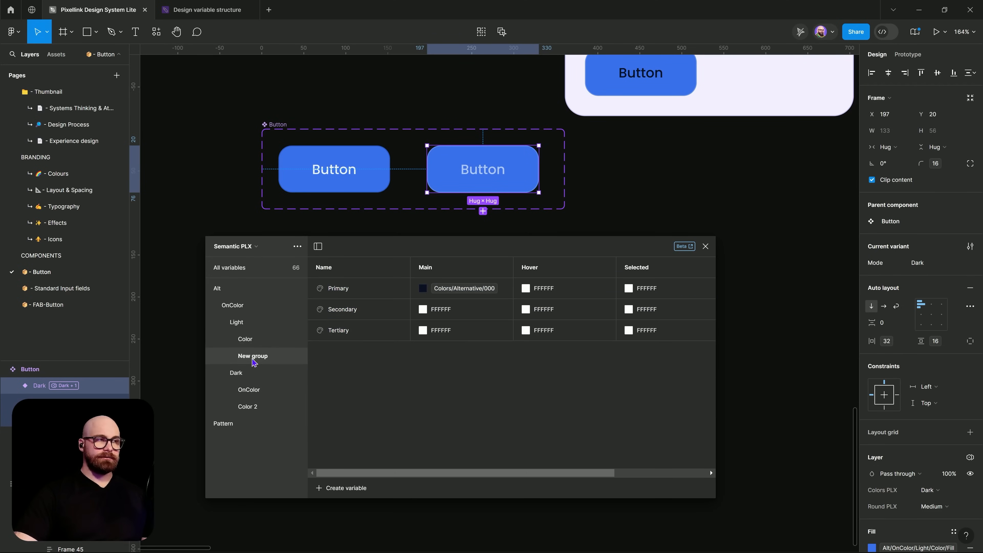
type("OnColor")
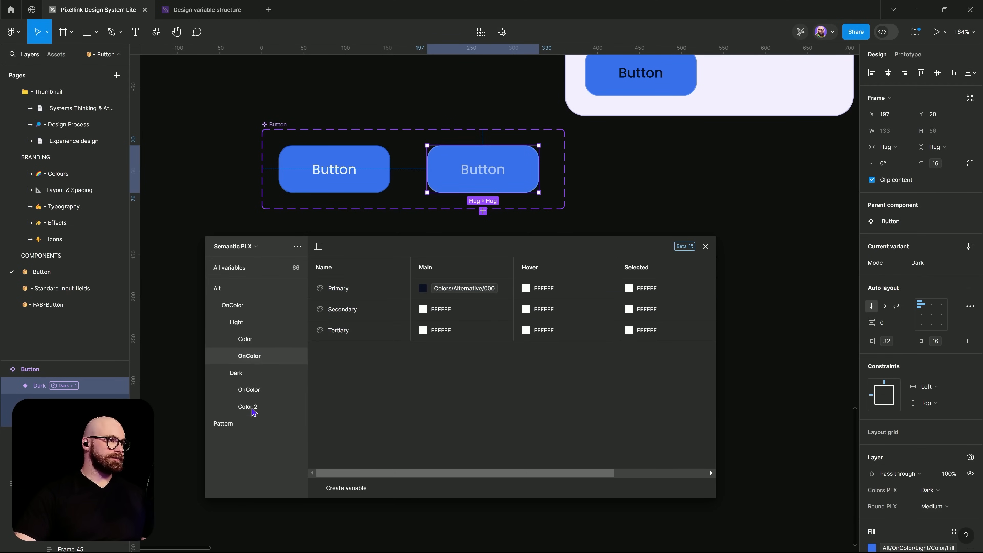
Step: Rename the Color 2 group to Color, place it above OnColor inside Dark, and review the Dark and Light groups
double_click(255, 407)
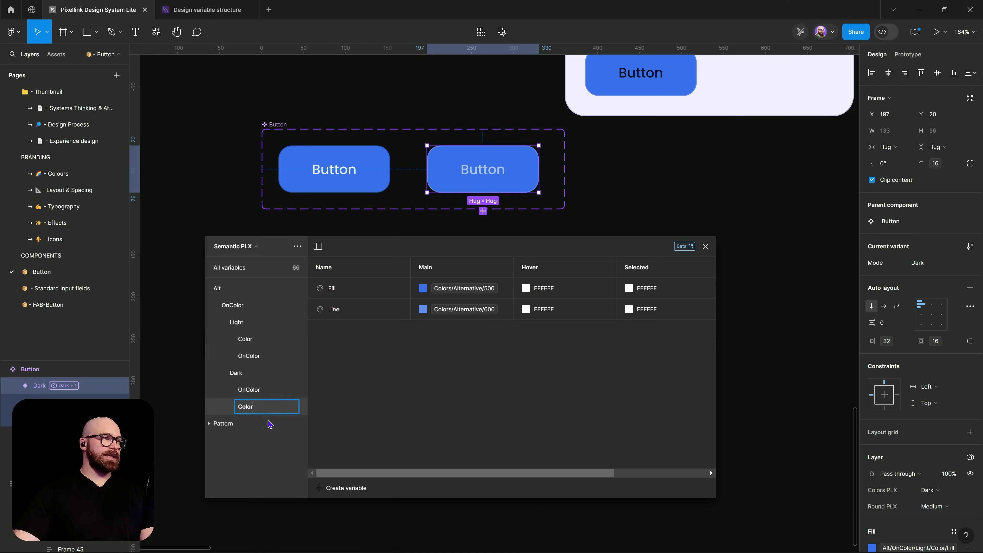
key("Return")
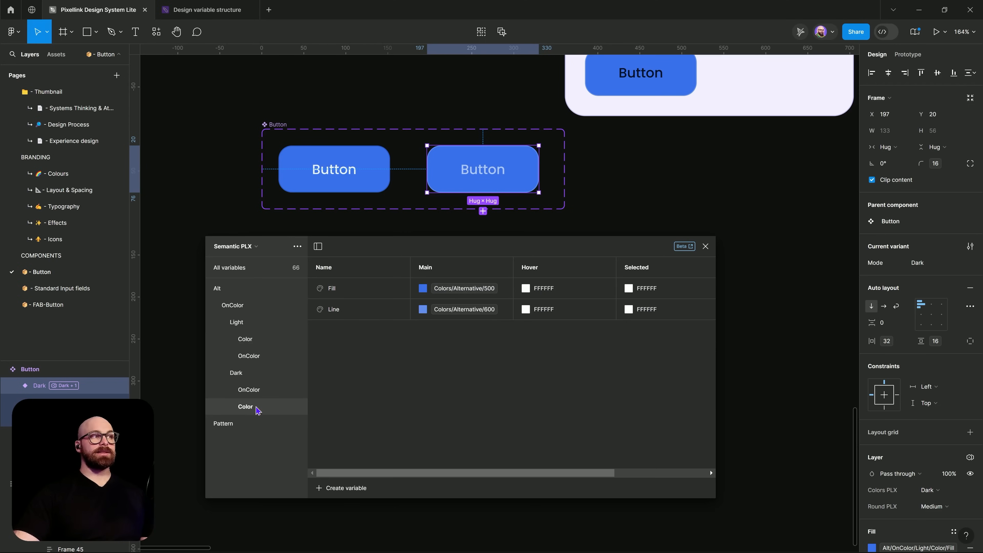
left_click_drag(257, 409, 259, 389)
left_click(236, 377)
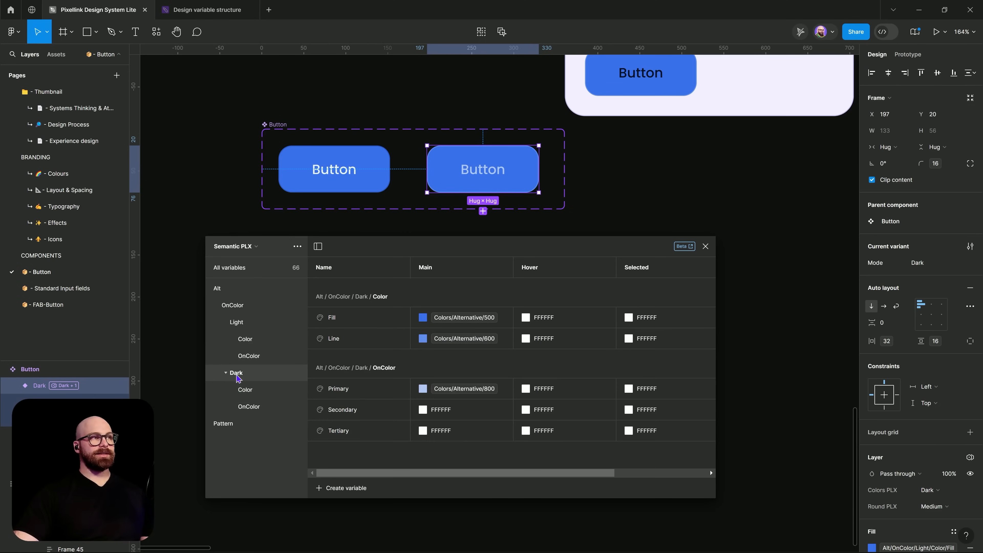
left_click(253, 325)
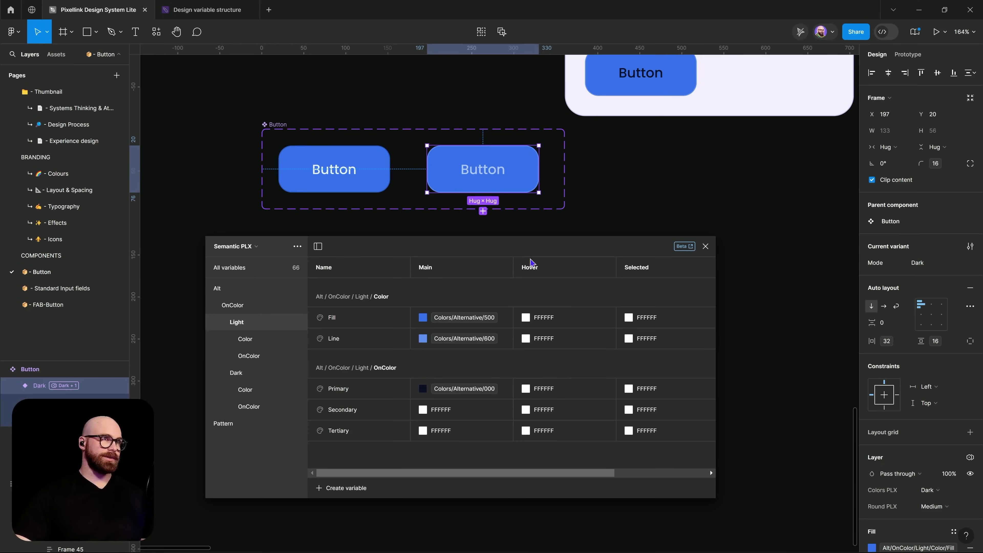
Step: Try several Alternative shades for the Main value of Fill in Dark/Color and settle on Colors/Alternative/300
left_click(273, 390)
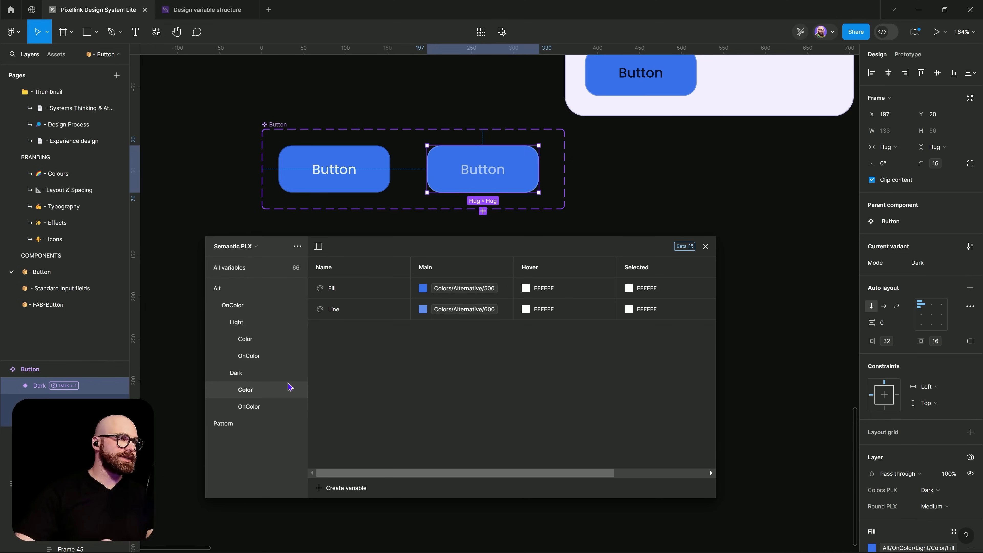
left_click(447, 289)
left_click(507, 453)
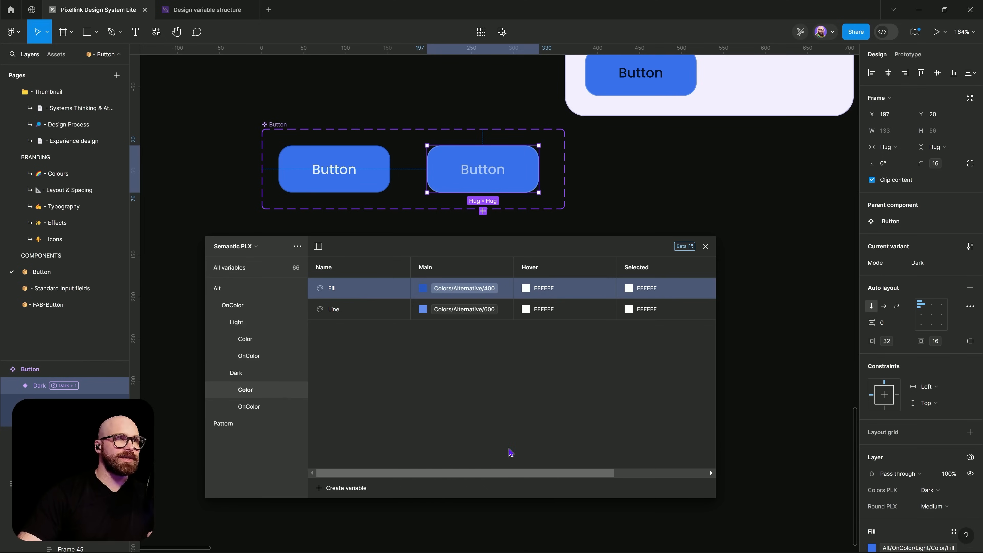
left_click(476, 290)
left_click(494, 452)
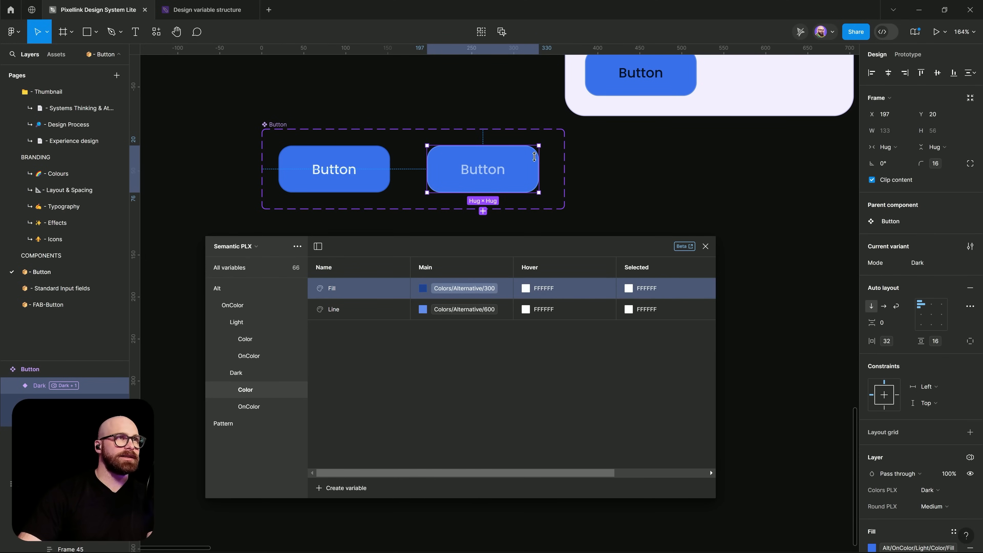
left_click(452, 295)
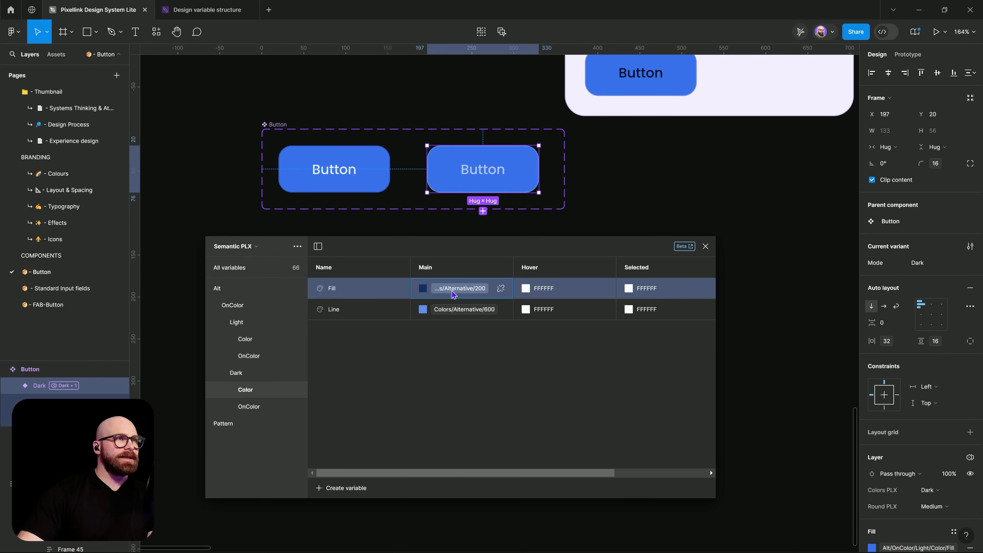
left_click(433, 454)
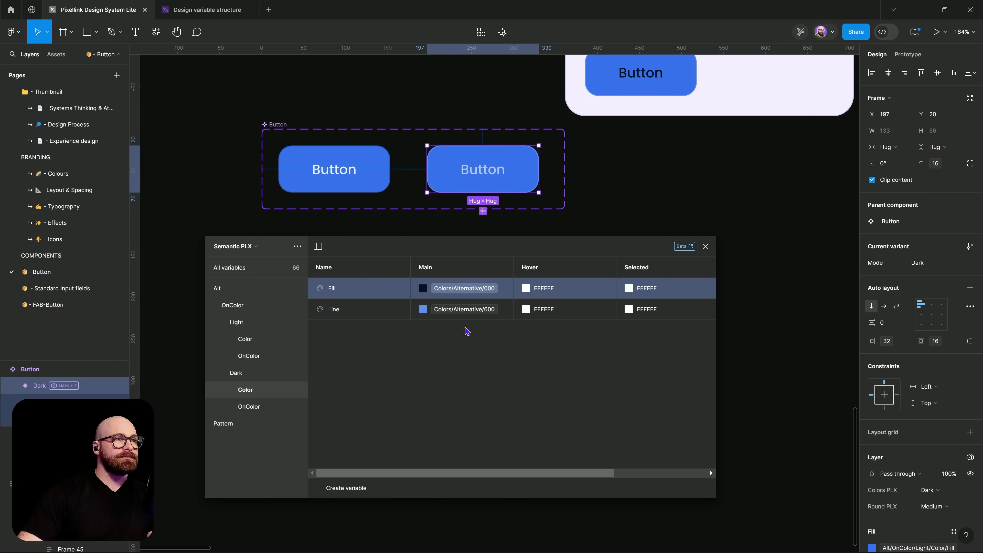
left_click(476, 290)
left_click(489, 453)
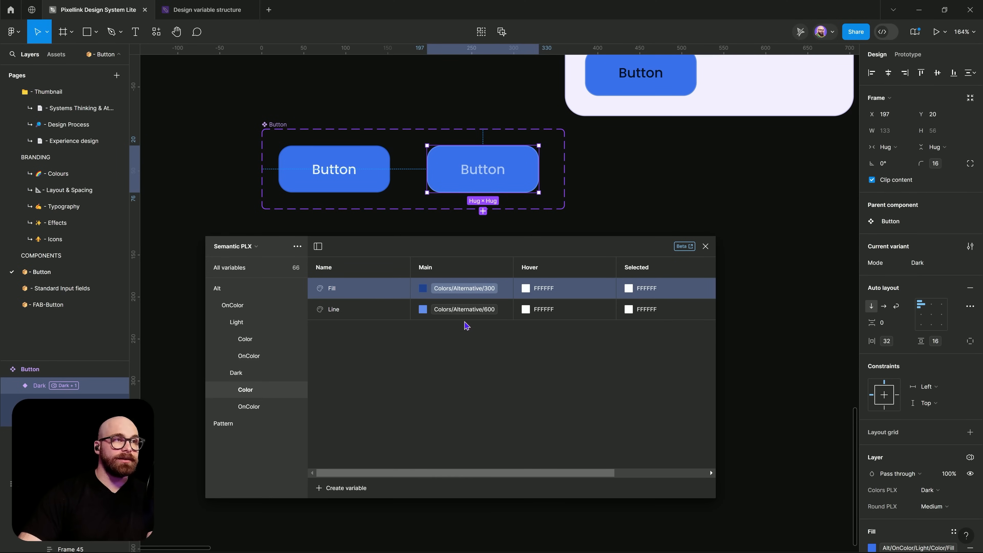
Step: Try Colors/Alternative/800 for the Main value of Line in Dark/Color, and settle on Colors/Alternative/400
left_click(456, 310)
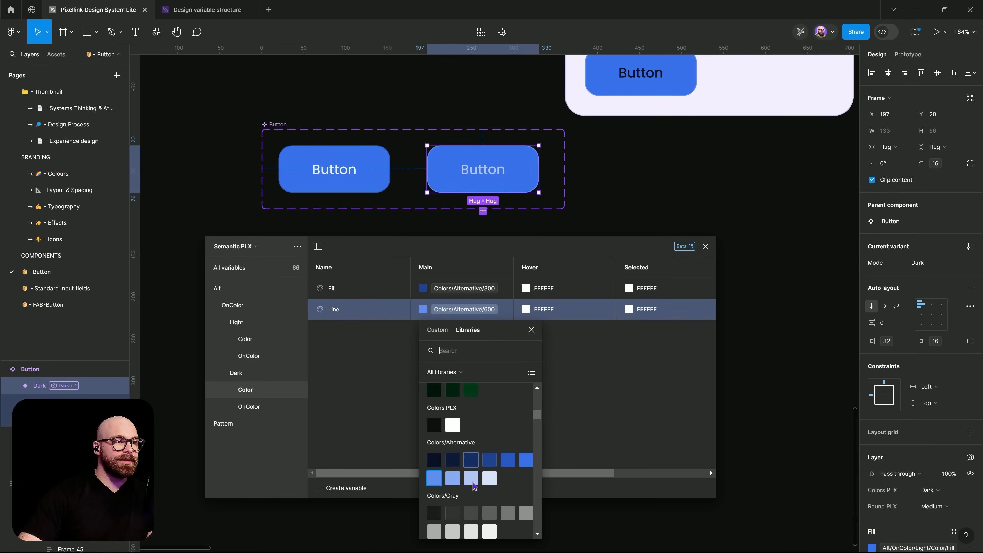
left_click(470, 474)
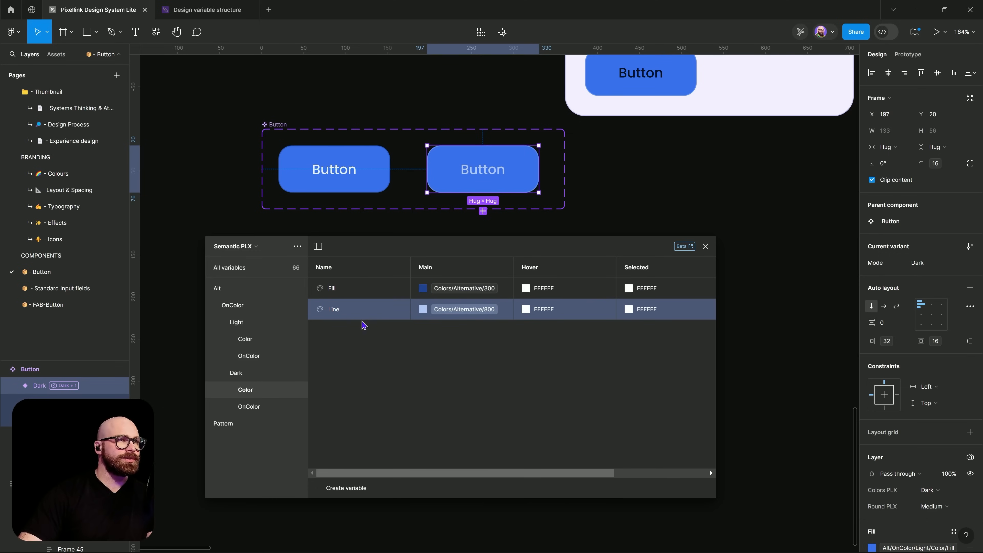
left_click(460, 309)
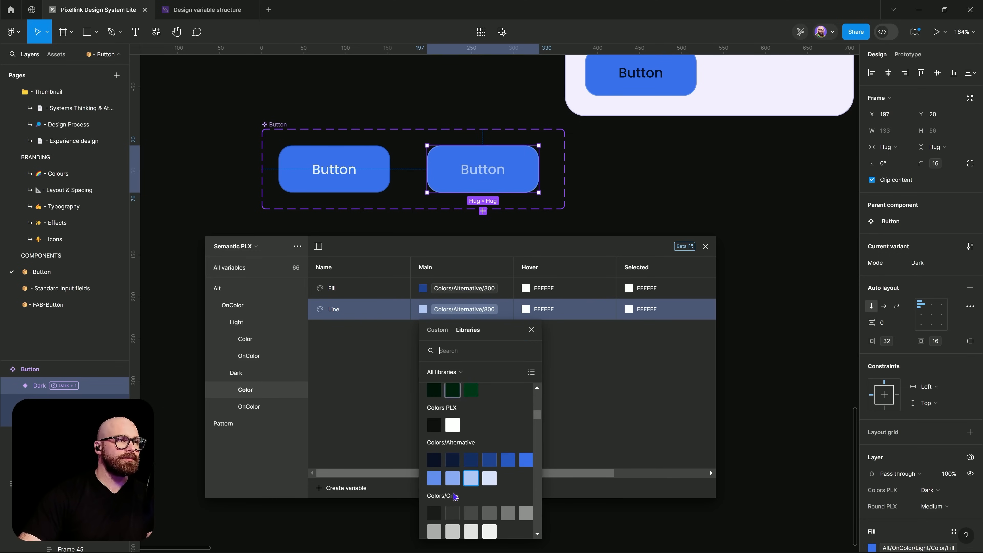
left_click(509, 461)
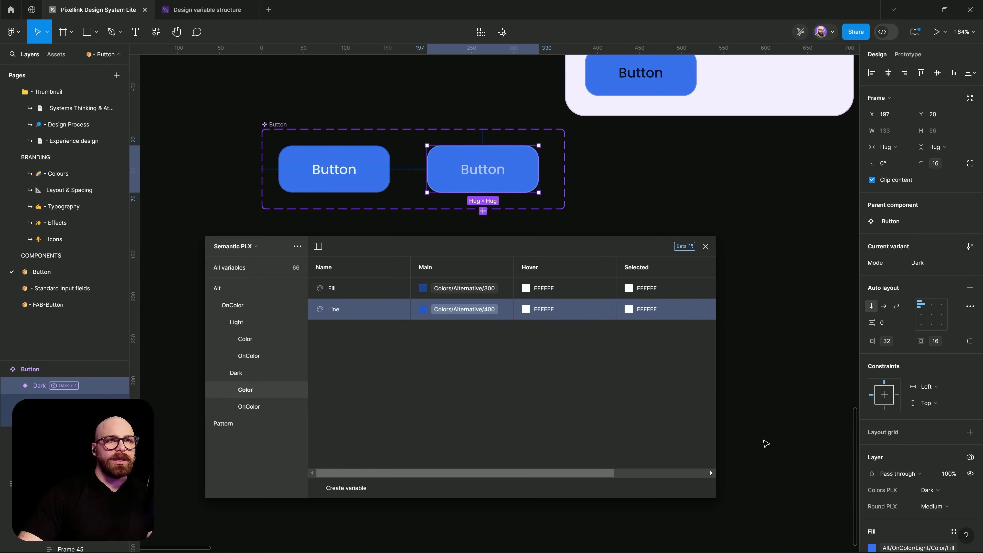
Step: Apply Alt/OnColor/Dark/Color/Fill as the Dark variant's fill and Alt/OnColor/Dark/Color/Line as its stroke
scroll(863, 422, "down", 3)
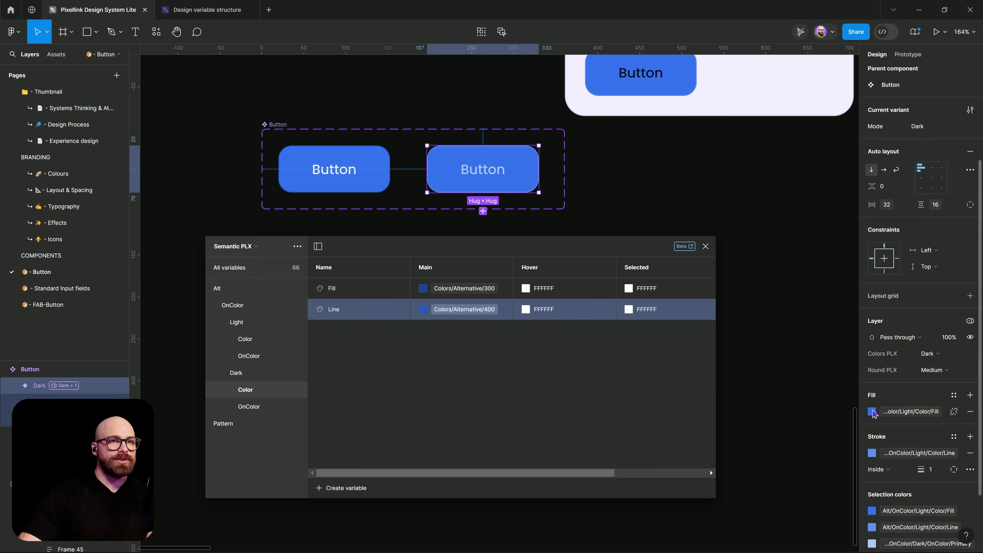
left_click(872, 411)
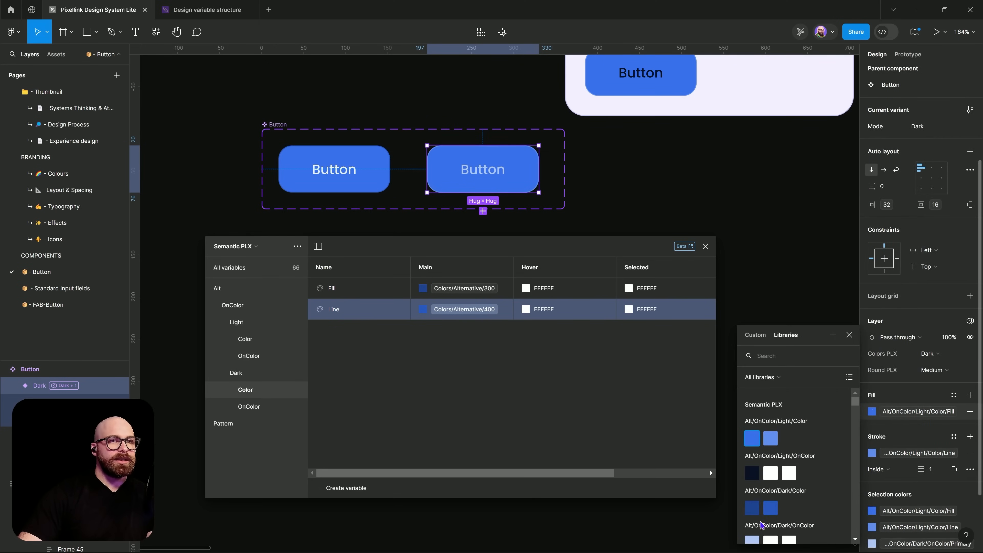
left_click(754, 511)
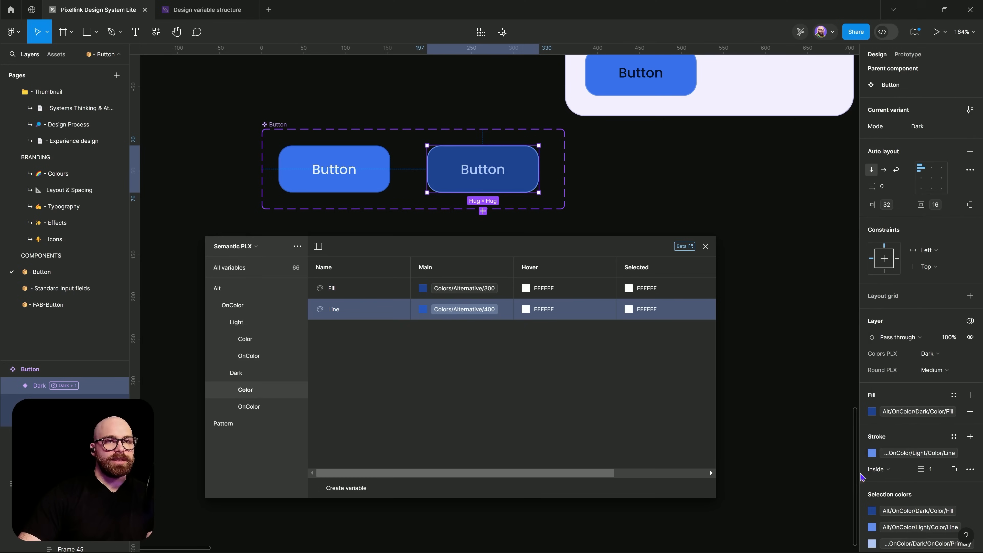
left_click(890, 454)
left_click(771, 510)
left_click(779, 445)
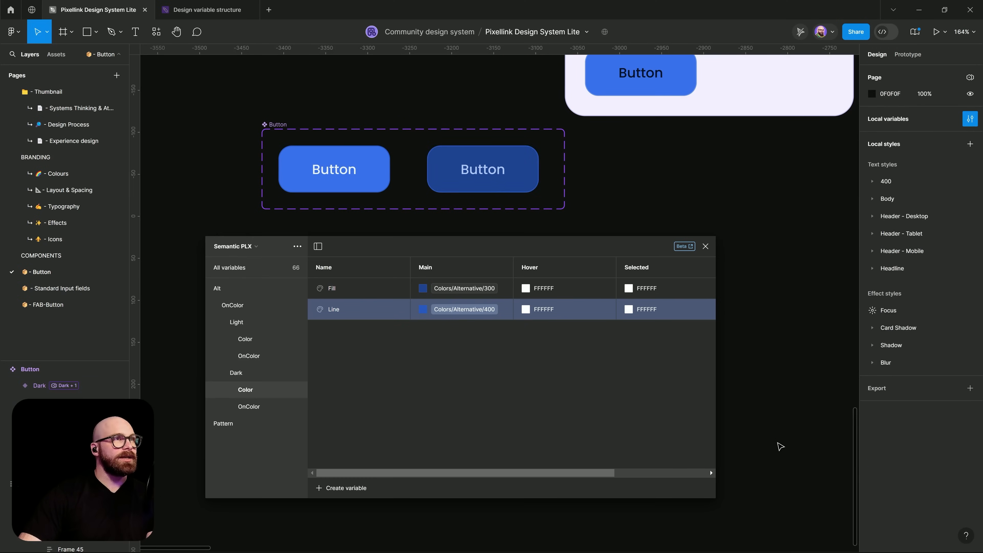
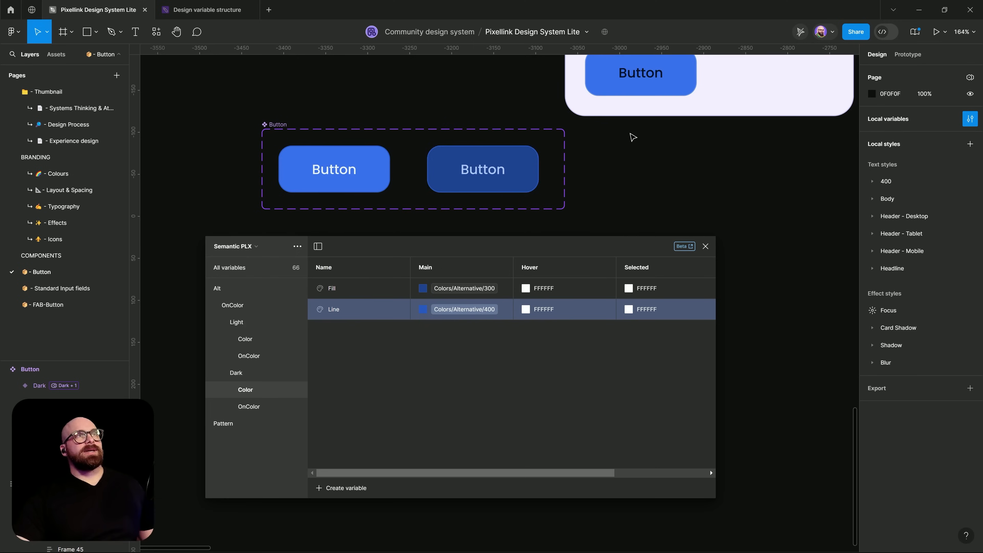
Step: Place an instance of the Light button below the component set and draw a frame about 337 × 216 around it
scroll(525, 169, "down", 5)
scroll(533, 182, "down", 2)
scroll(532, 182, "left", 1)
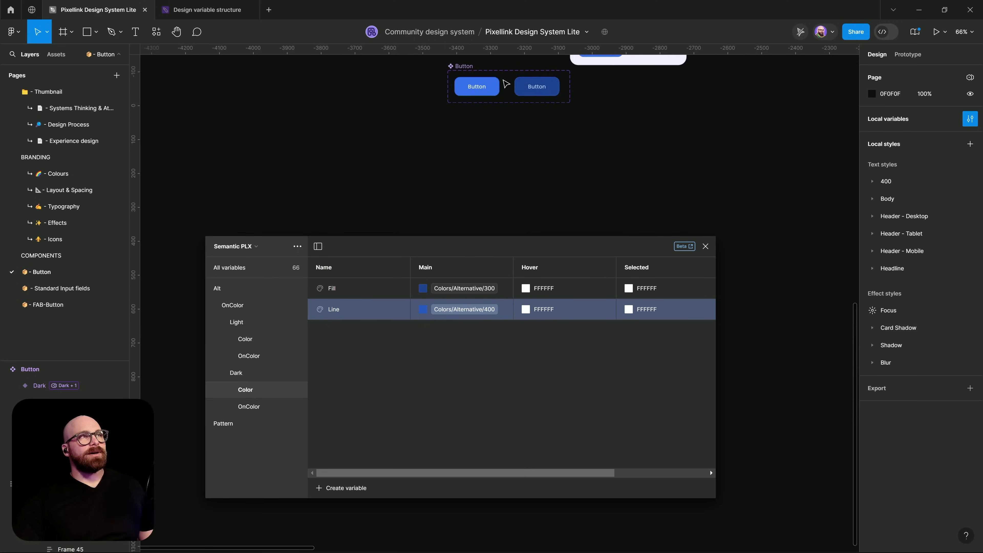
left_click(488, 88)
left_click_drag(500, 157, 505, 160)
left_click(66, 34)
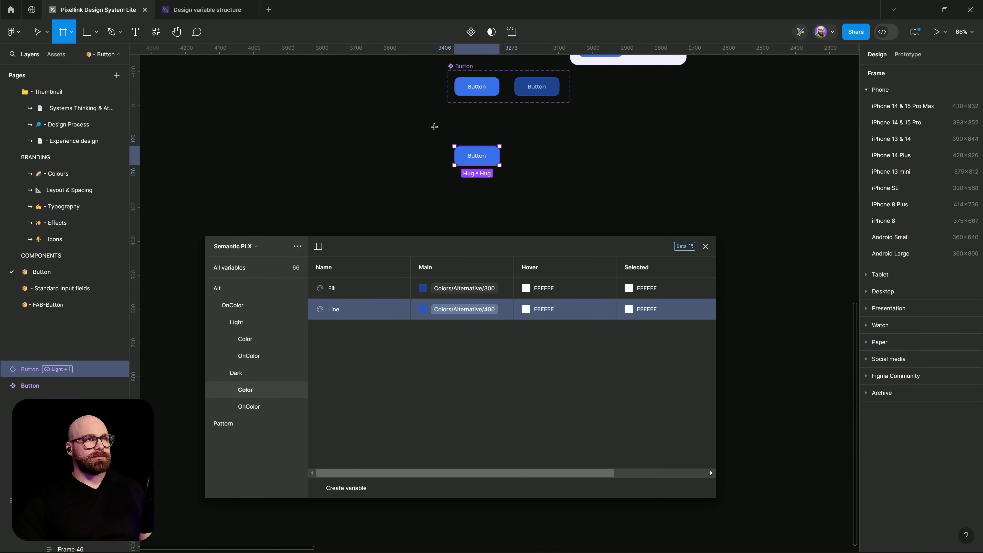
left_click_drag(427, 123, 541, 196)
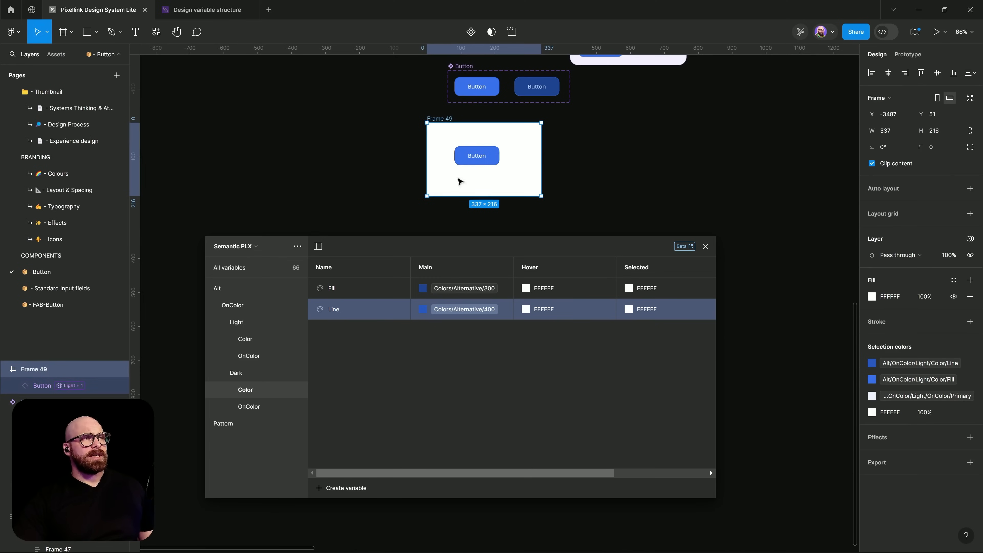
Step: Move Frame 49 away from below the Button component set and apply the 100 colour variable as its fill
left_click_drag(460, 181, 266, 195)
left_click(953, 280)
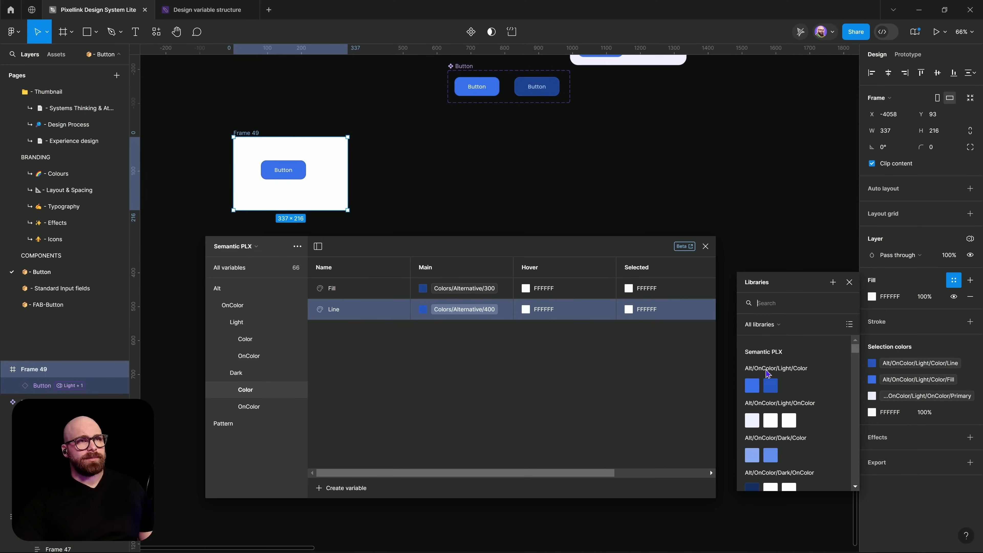
scroll(785, 413, "down", 8)
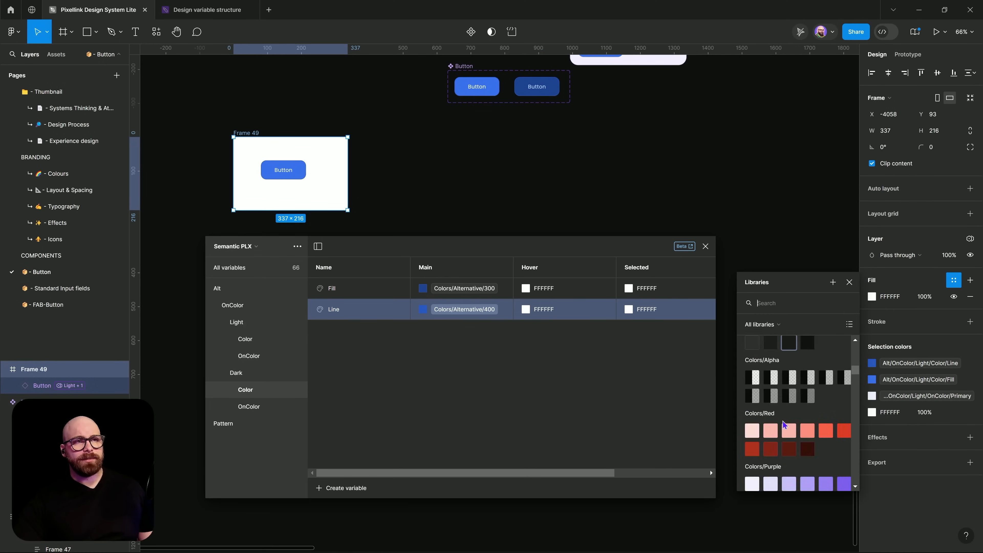
left_click(757, 375)
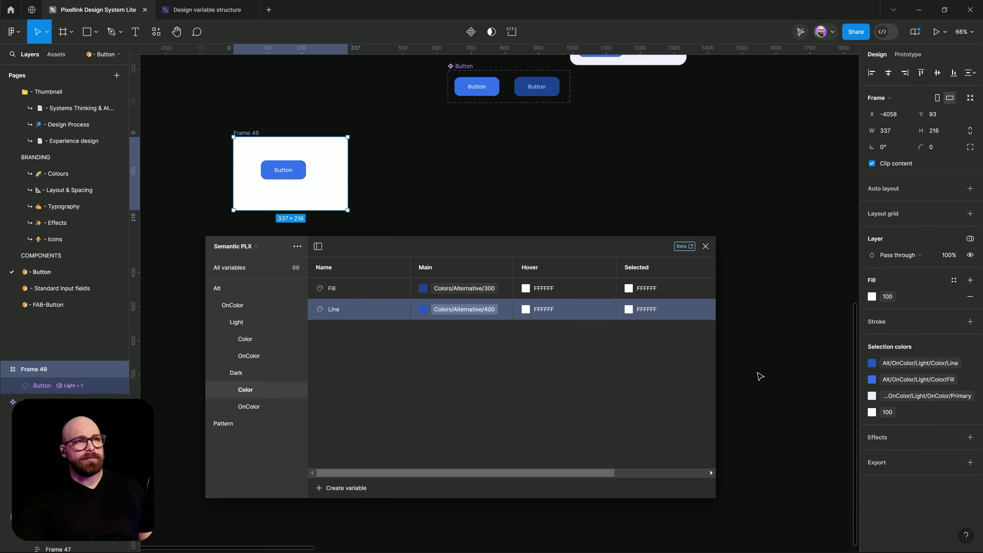
Step: Try the Dark mode of Colors PLX on Frame 49 to test the button instance against it
left_click(969, 240)
mouse_move(925, 287)
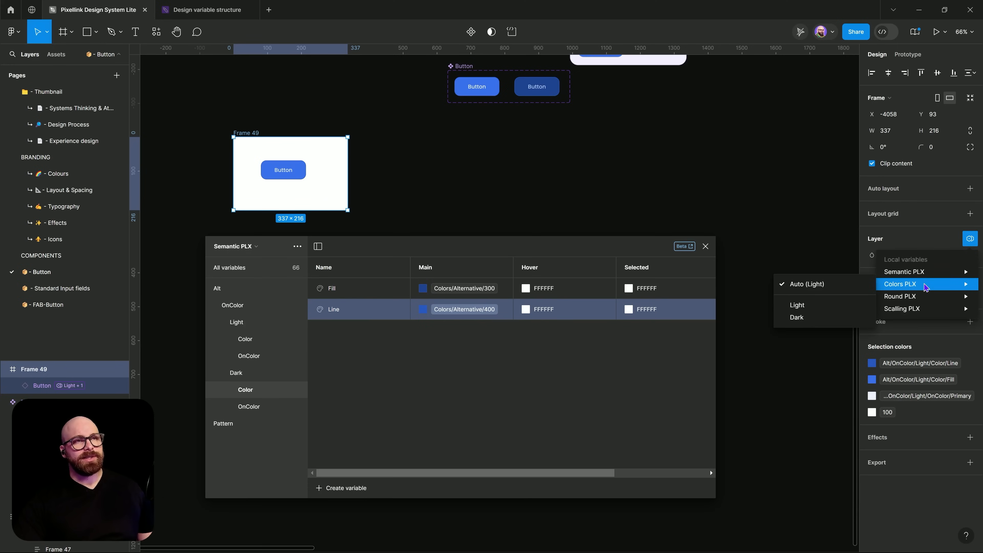
left_click(815, 318)
scroll(450, 222, "left", 5)
scroll(456, 178, "up", 8)
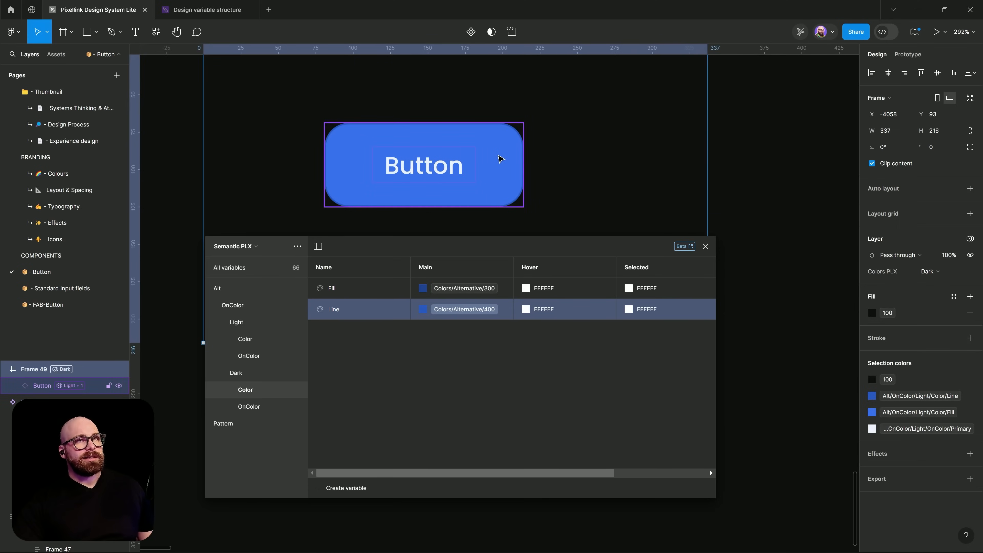
scroll(497, 157, "down", 5)
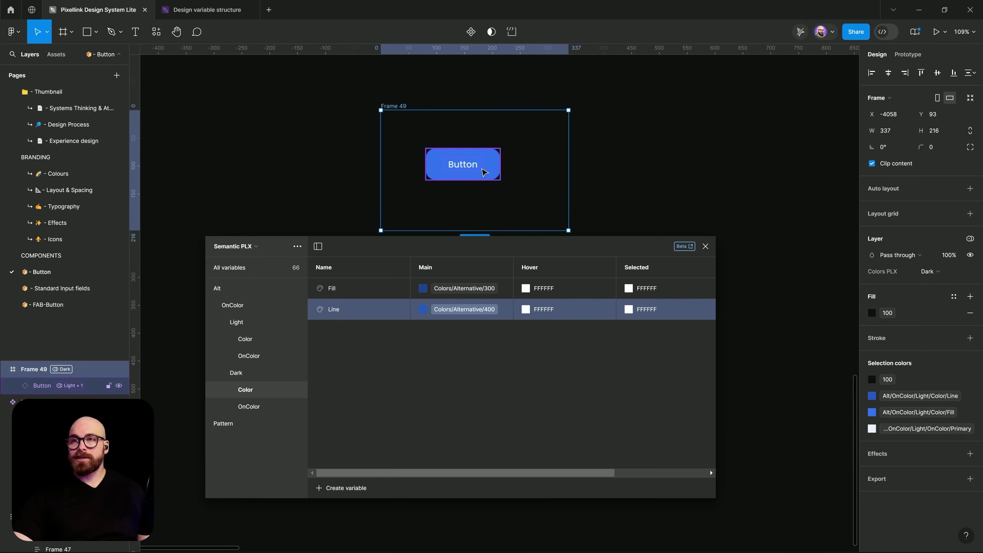
Step: Return Frame 49's Colors PLX mode to Auto (Light) and move the button instance to the frame's lower centre
left_click(483, 172)
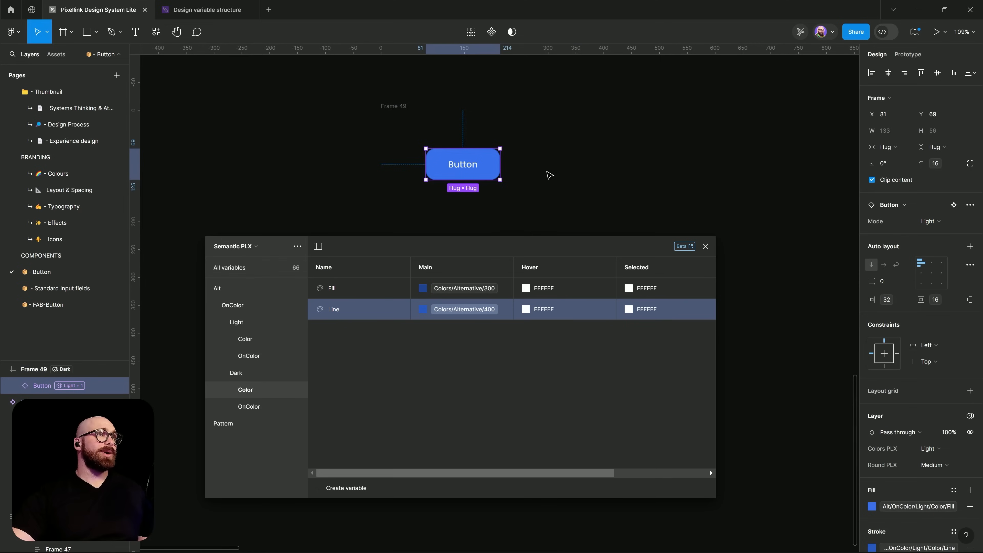
left_click(391, 117)
left_click(403, 112)
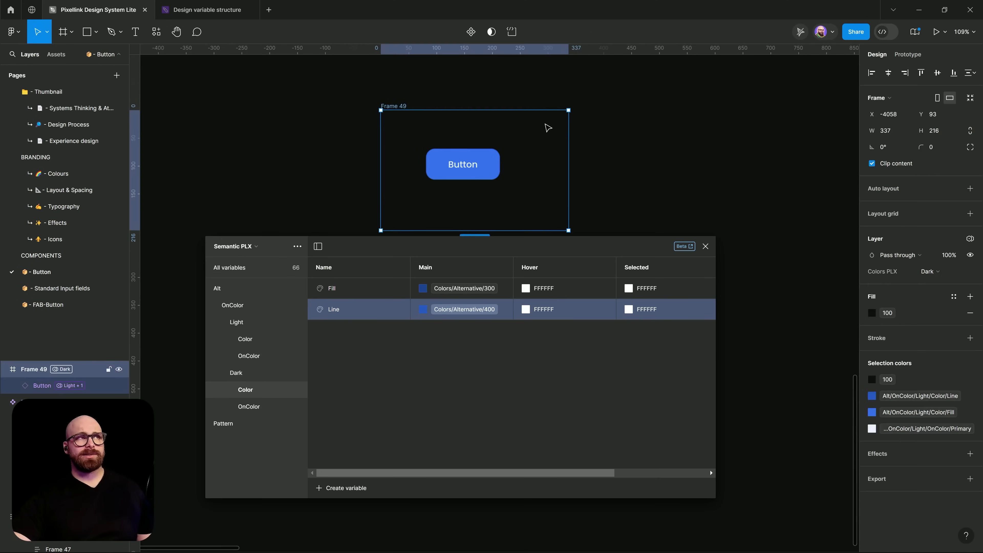
left_click(942, 272)
left_click(932, 258)
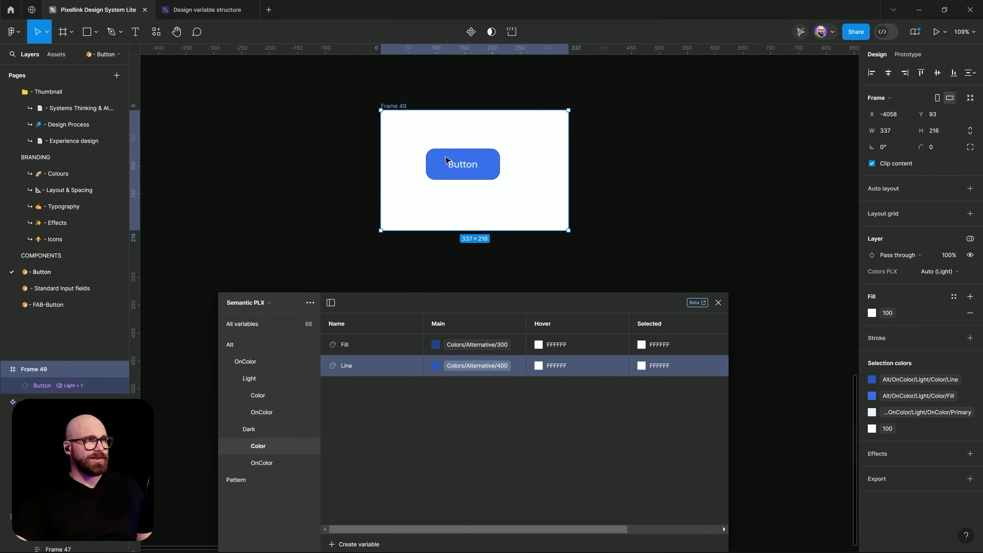
left_click_drag(469, 162, 478, 205)
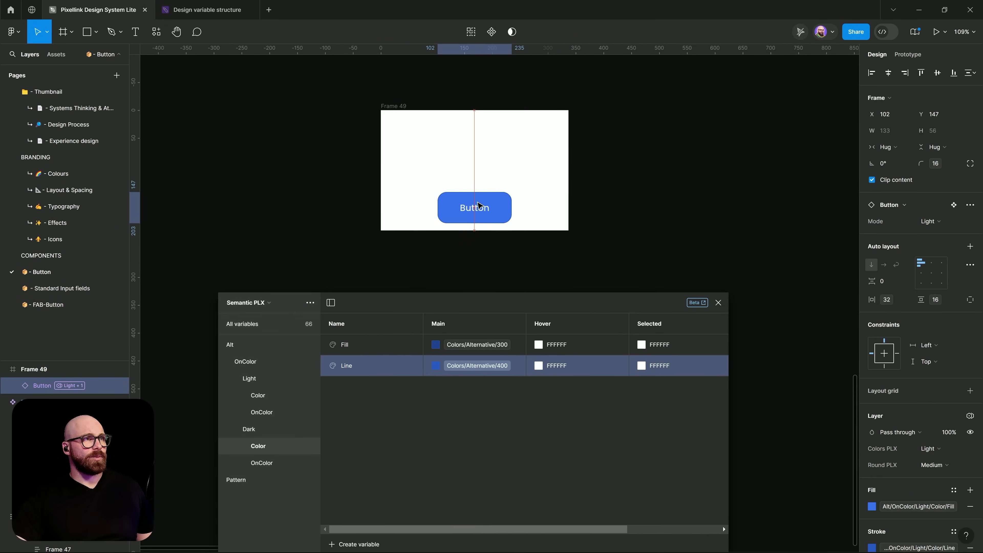
Step: Create a string variable named Mode in the Colors PLX collection
left_click(239, 306)
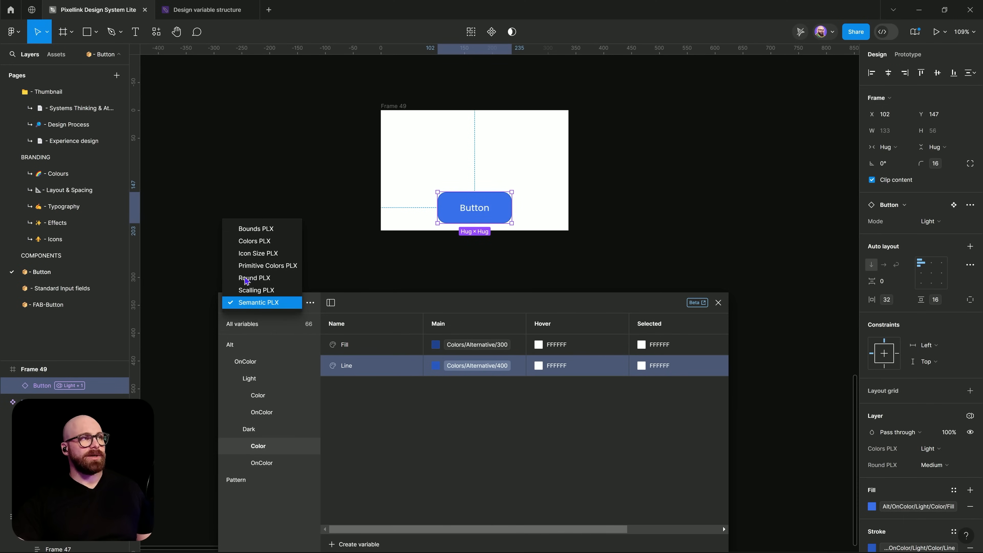
left_click(248, 241)
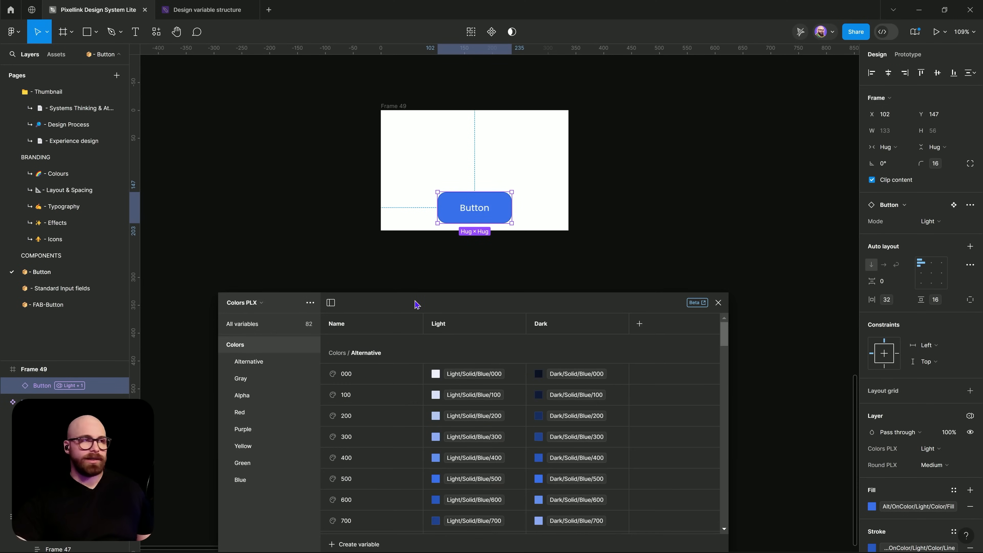
left_click_drag(417, 305, 411, 262)
left_click(357, 505)
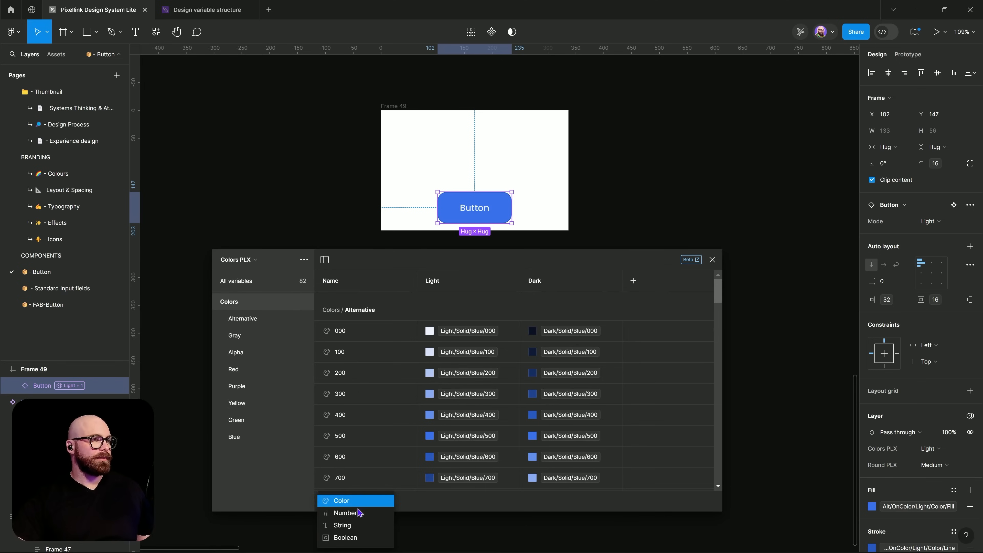
left_click(359, 526)
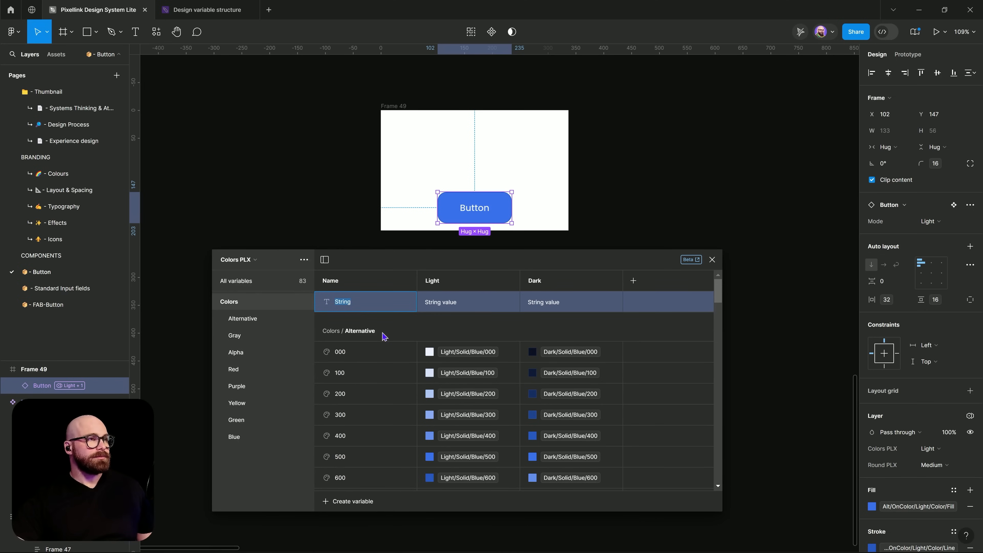
type("MOde")
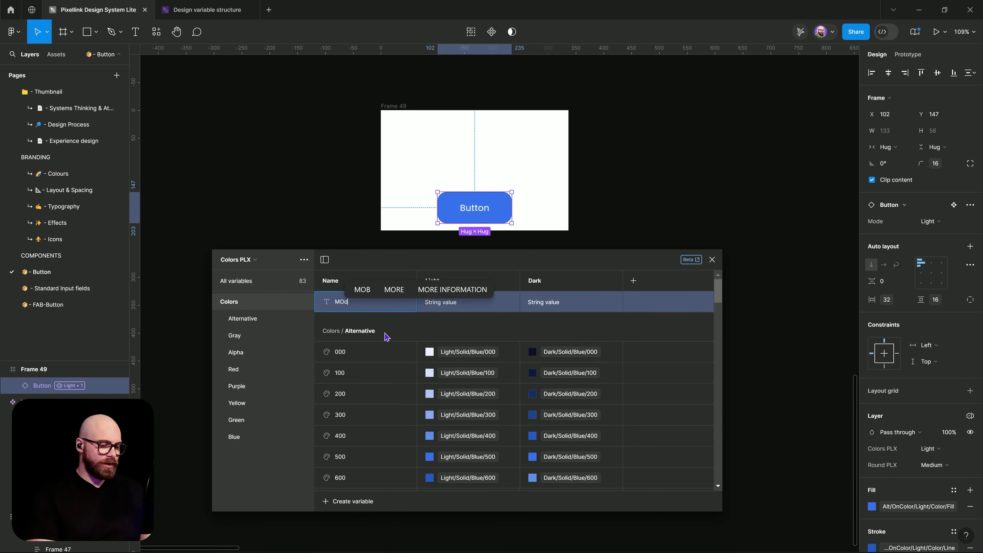
key("BackSpace")
key("BackSpace")
key("BackSpace")
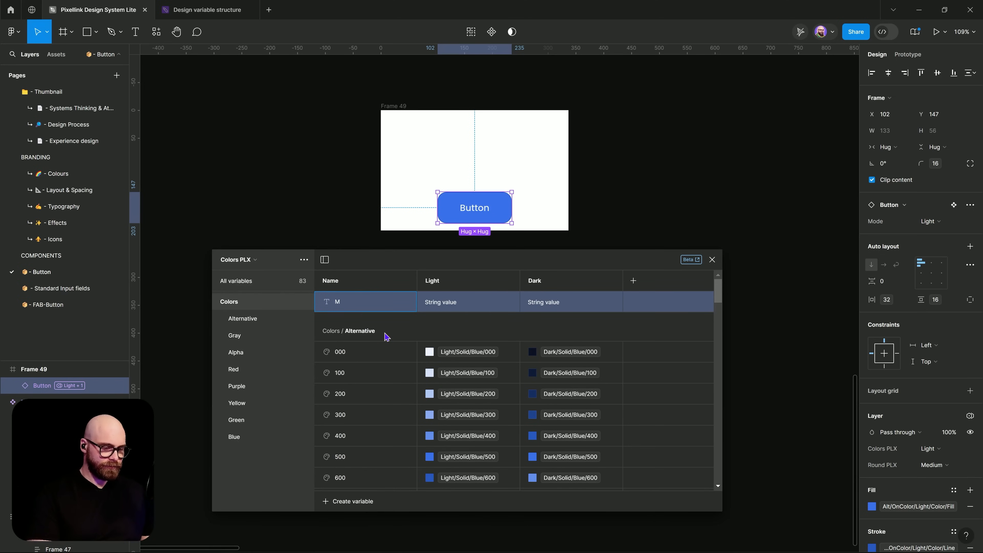
type("ode")
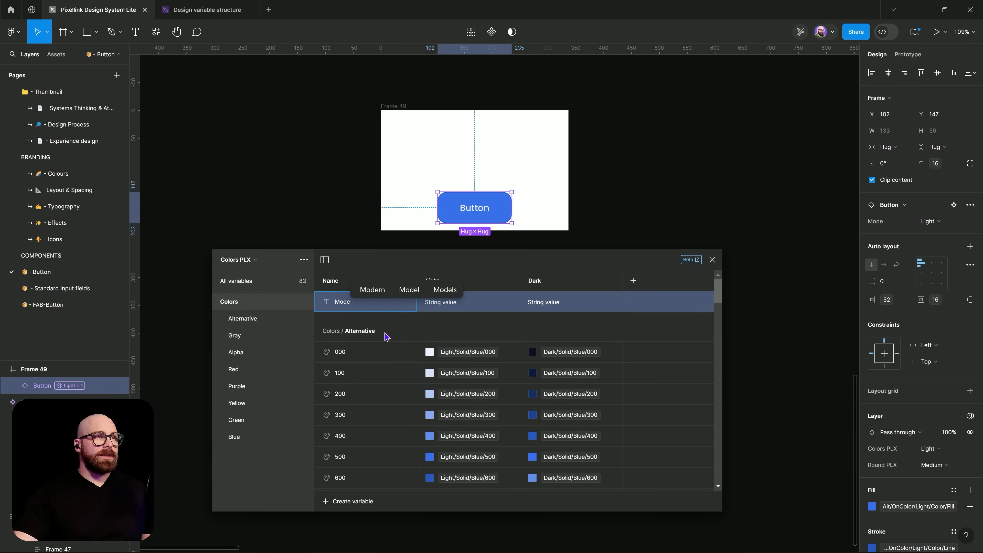
Step: Set the Mode variable's values to Light for the Light mode and Dark for the Dark mode
left_click(473, 299)
left_click(467, 296)
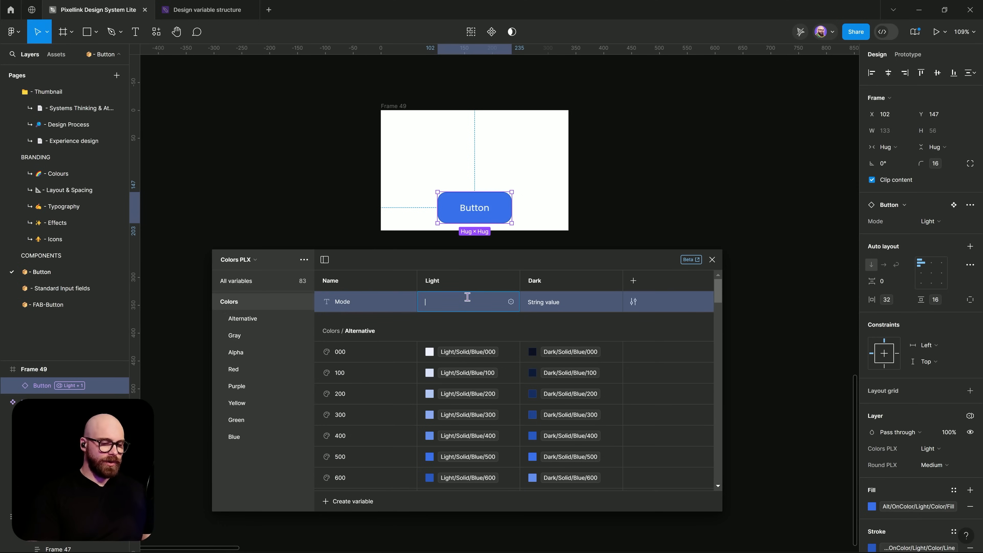
type("Light")
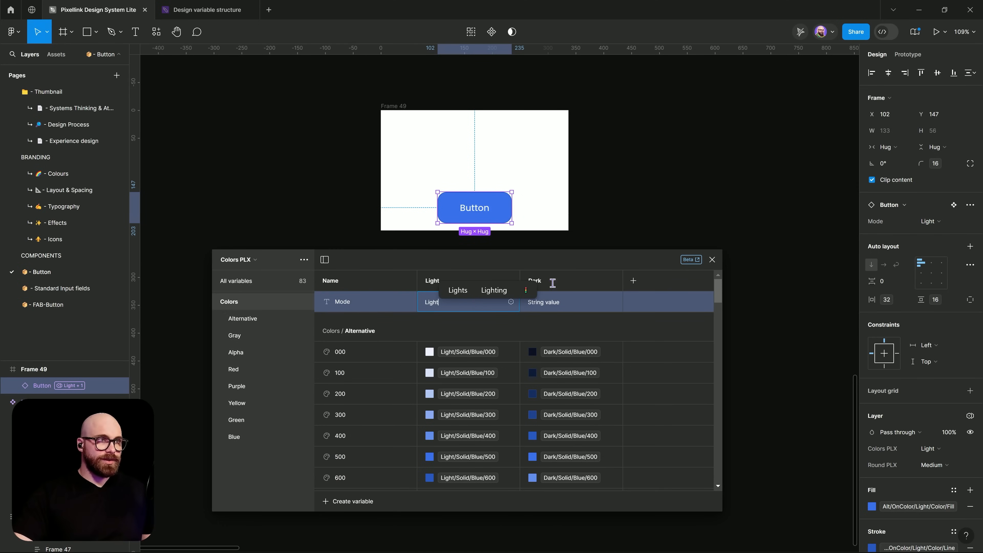
key("Return")
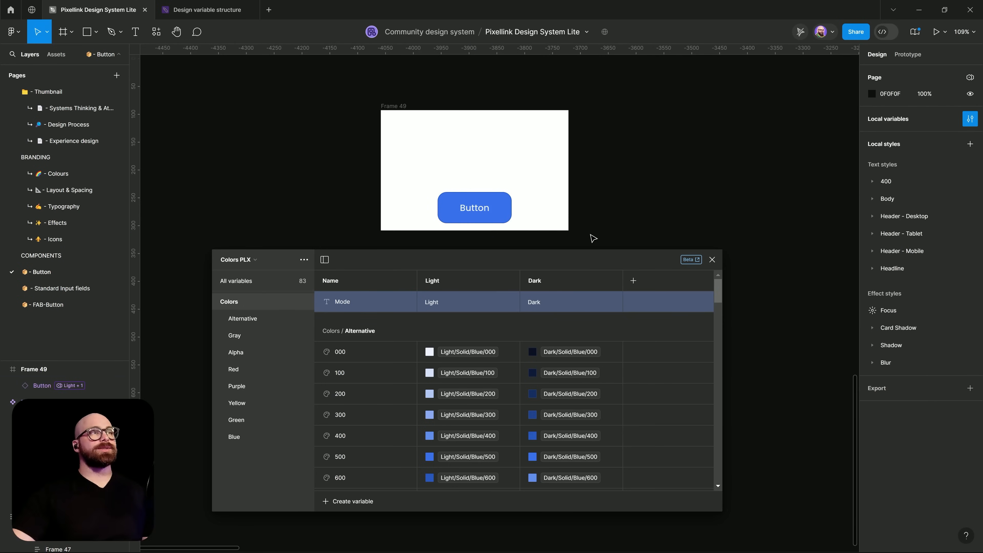
Step: Check the Button component set's Mode property, and assign the Colors PLX Mode variable to the button instance's Mode property
scroll(560, 164, "right", 4)
scroll(559, 164, "up", 2)
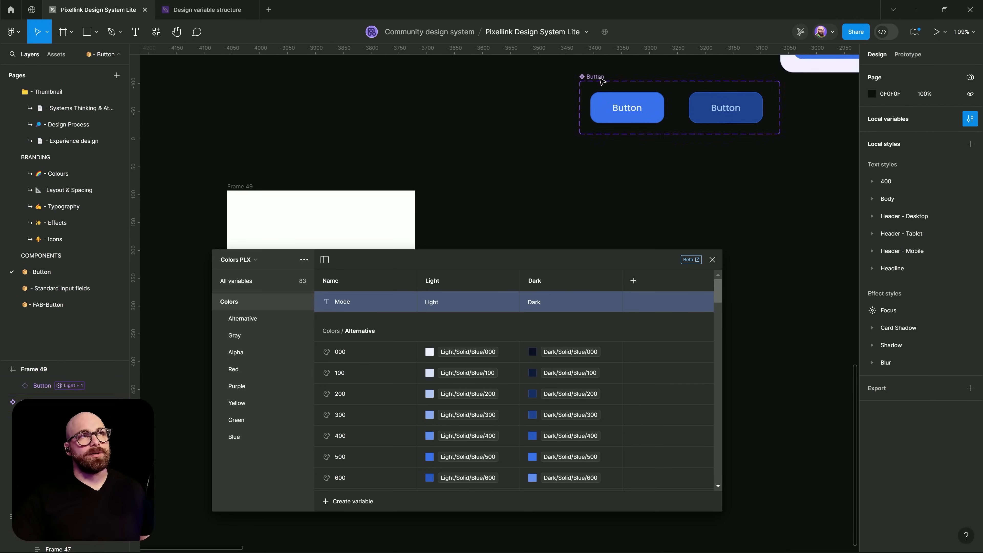
left_click_drag(601, 80, 602, 88)
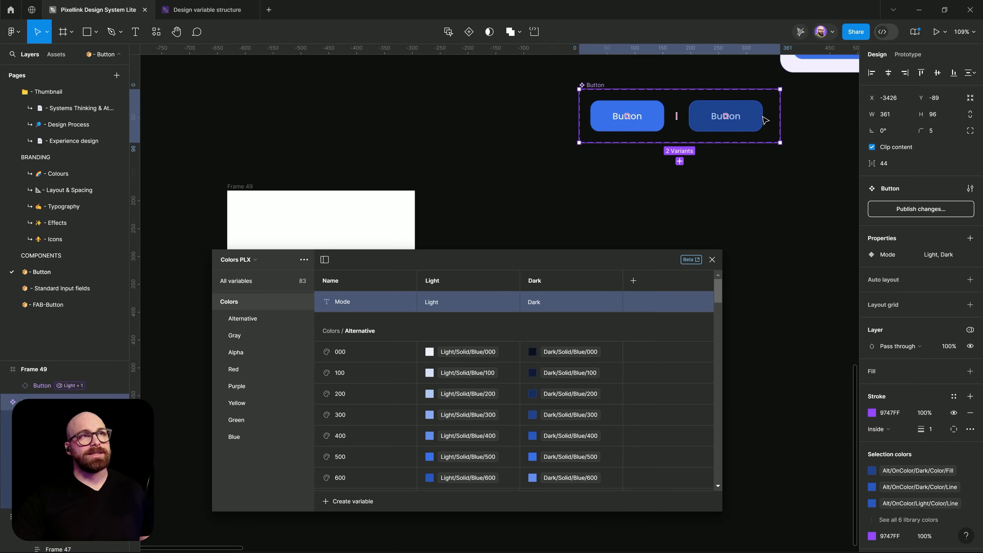
scroll(584, 204, "down", 3)
scroll(583, 204, "left", 3)
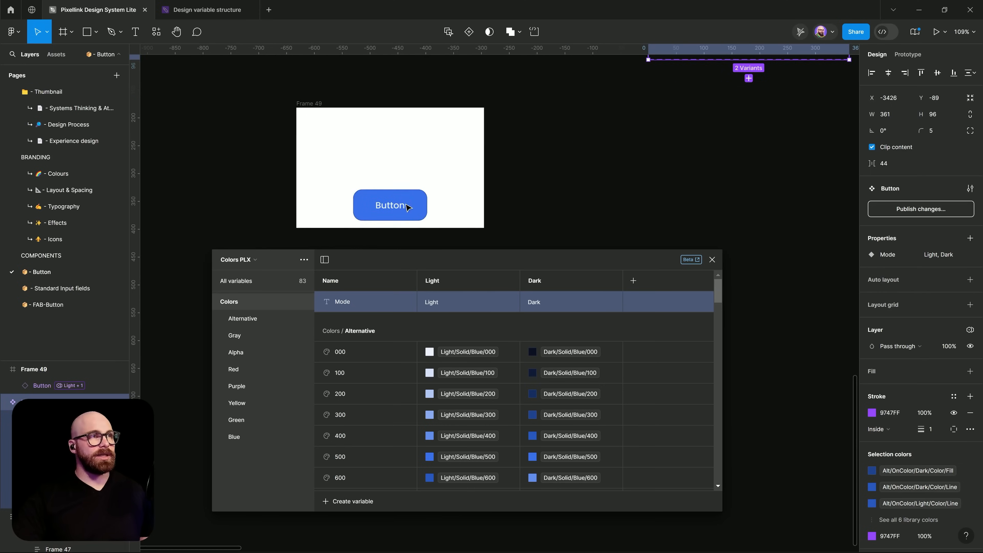
left_click(407, 206)
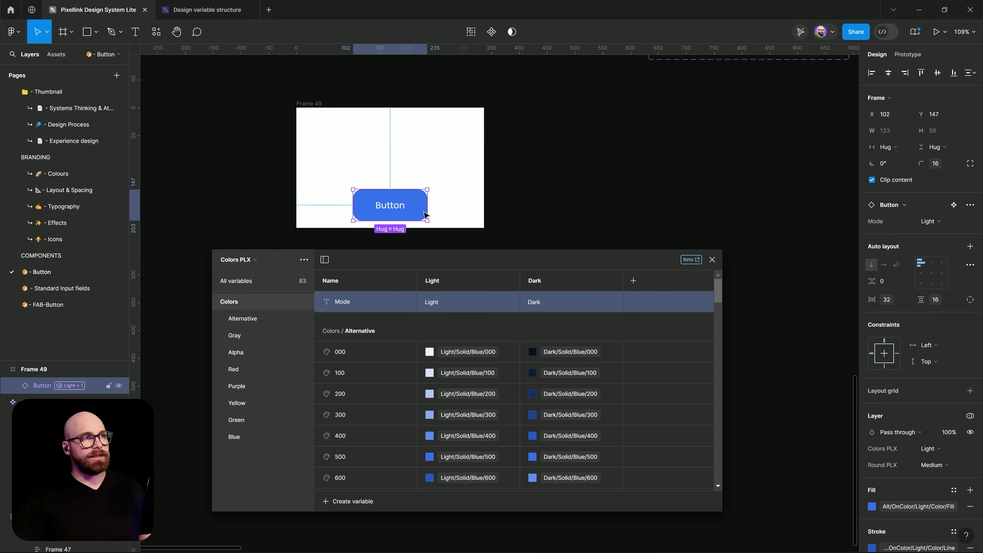
mouse_move(970, 220)
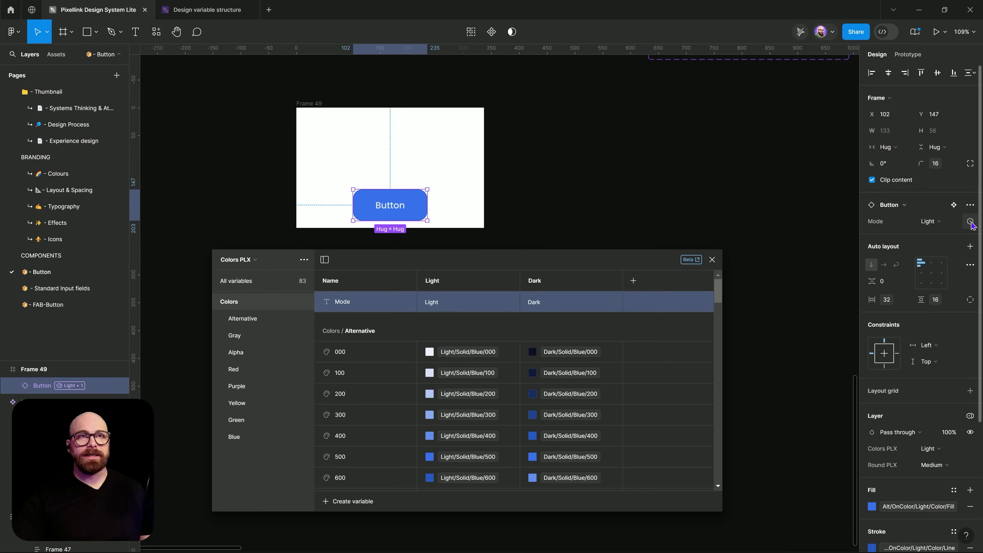
left_click(973, 223)
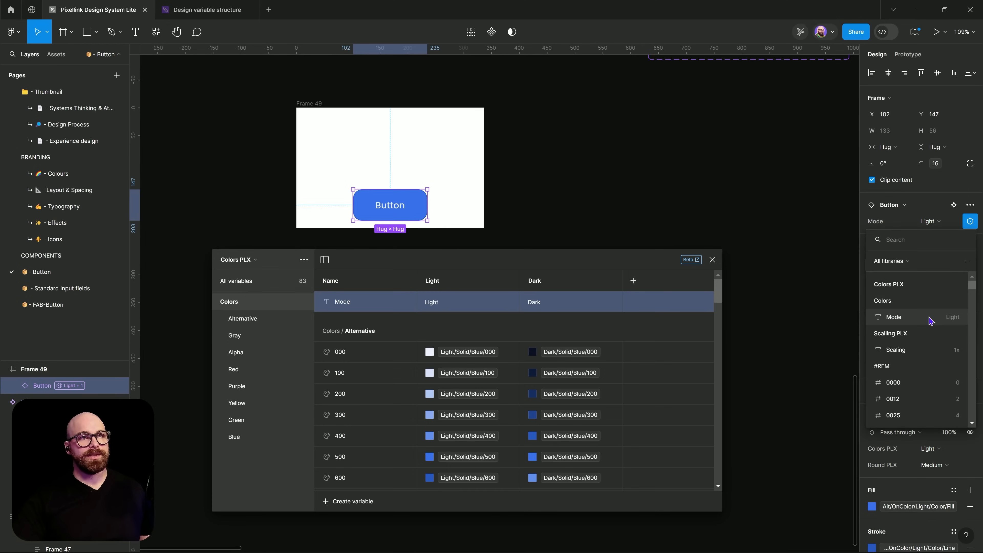
left_click(929, 318)
left_click(371, 157)
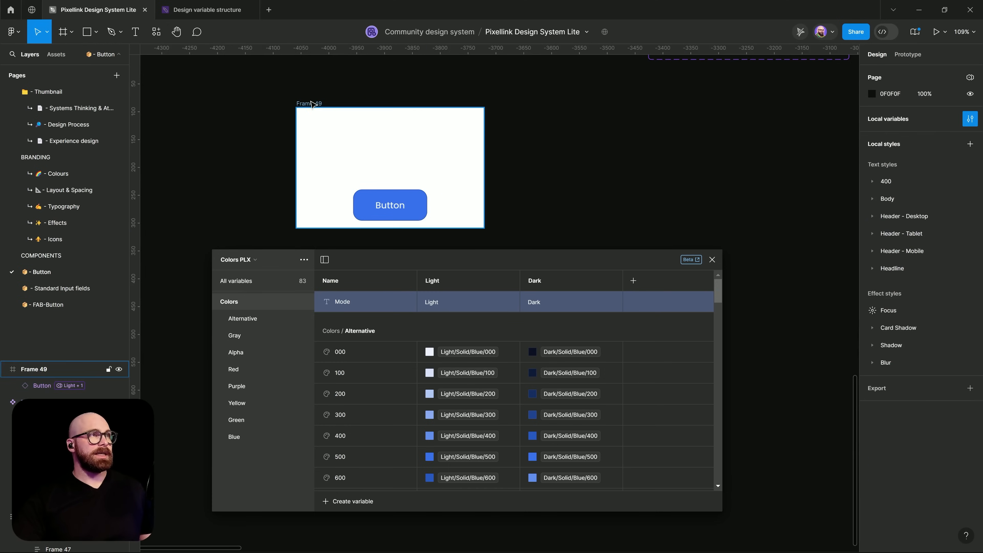
Step: Set Frame 49's Colors PLX mode to Dark and move the button instance up toward the frame's middle
left_click(312, 104)
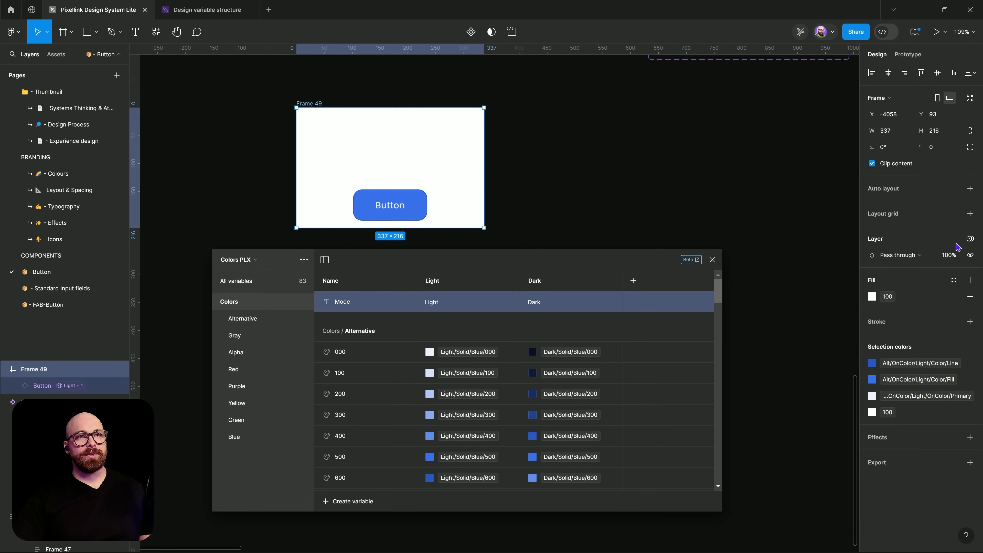
left_click(968, 240)
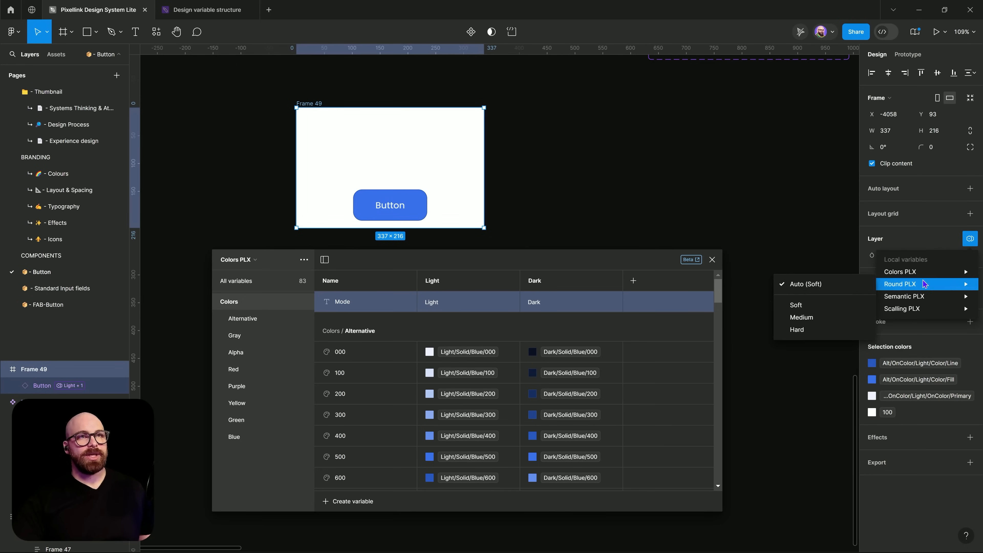
mouse_move(919, 268)
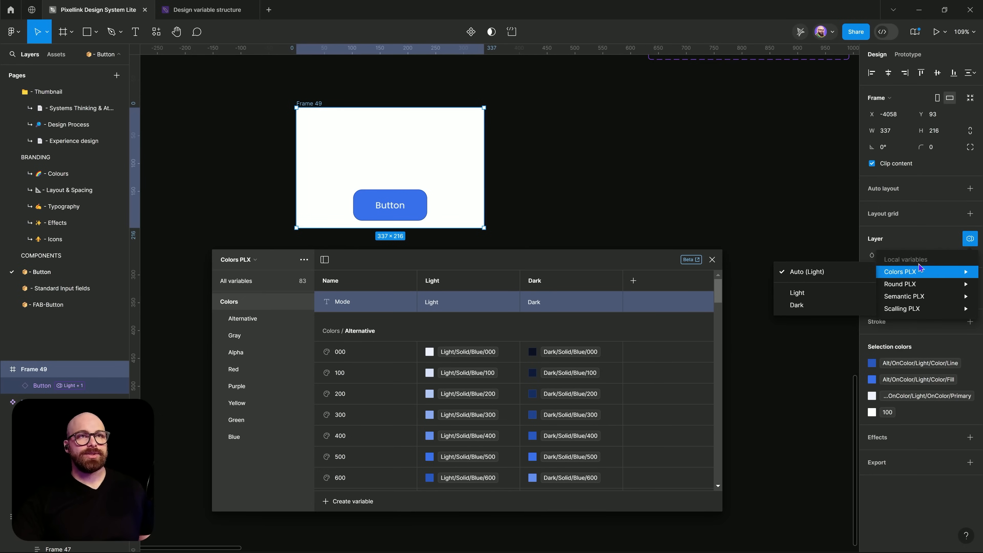
left_click(808, 305)
left_click(424, 211)
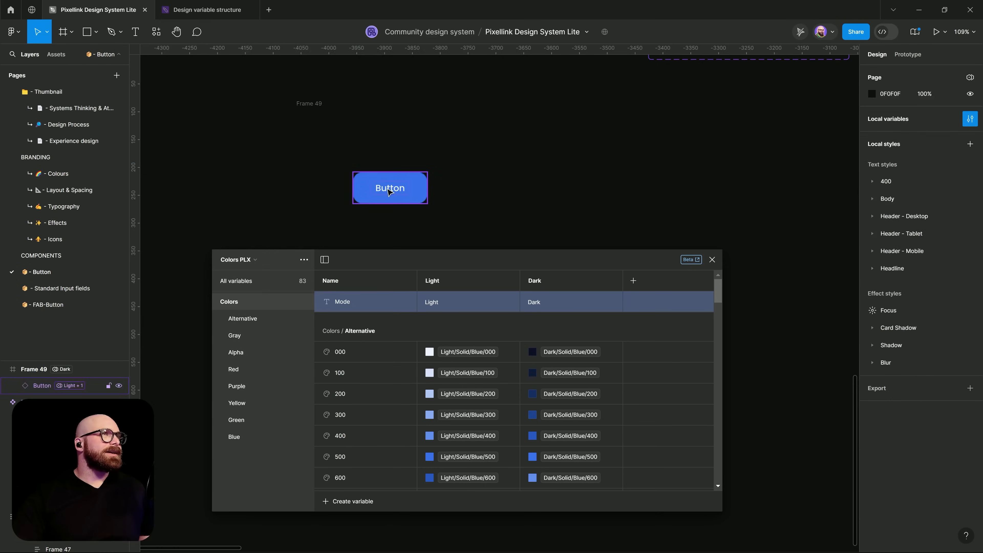
left_click_drag(380, 191, 374, 165)
Step: Examine the mode settings of Frame 49, its button instance, and the Light and Dark component variants
left_click(314, 105)
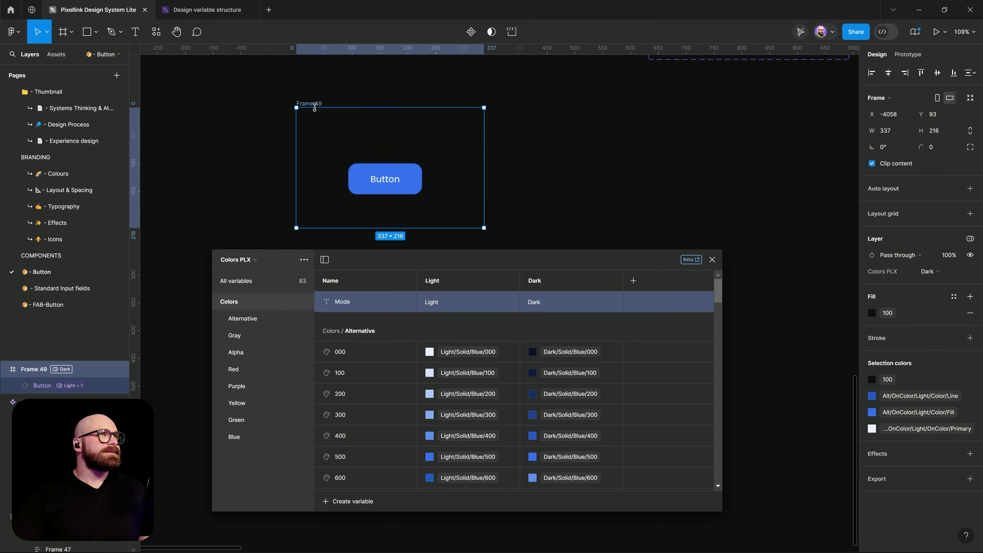
left_click(382, 177)
left_click_drag(715, 183, 415, 244)
left_click(399, 96)
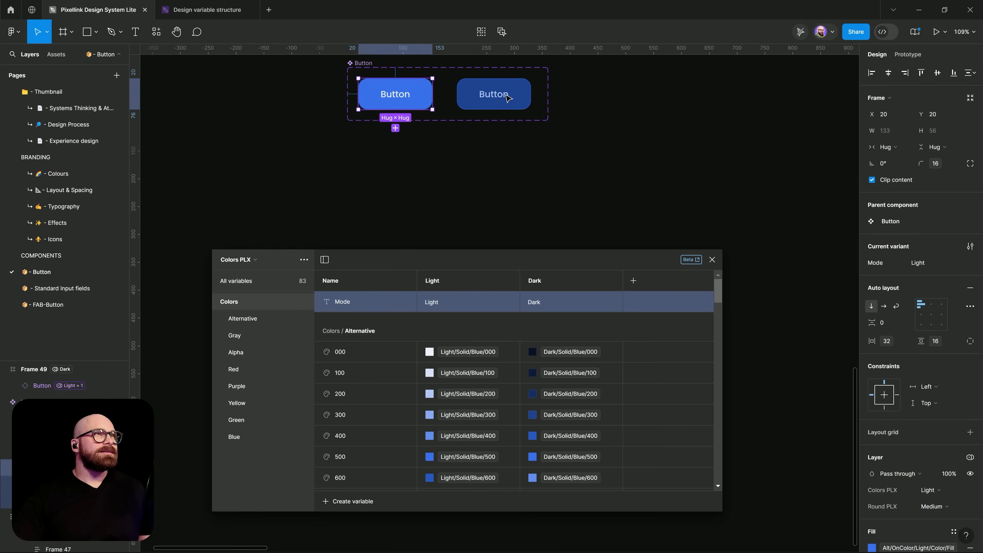
left_click(493, 97)
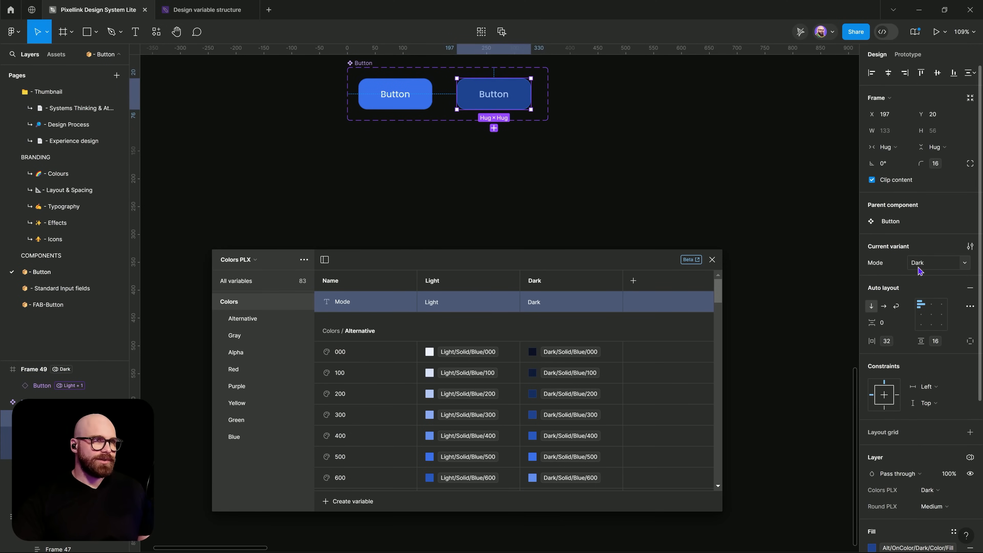
left_click(403, 105)
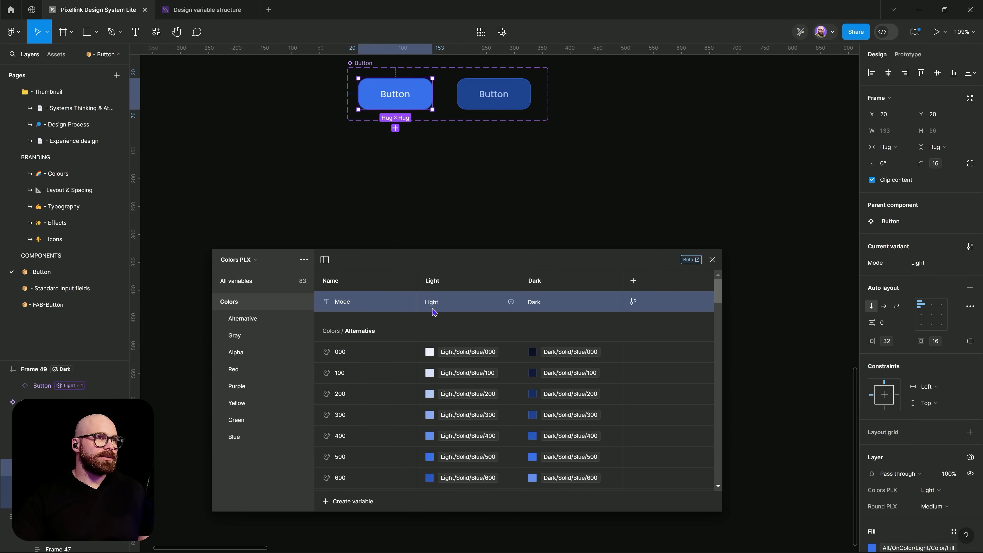
Step: Set the button instance's Colors PLX mode to Auto so it inherits Frame 49's mode, and check its Mode property
left_click(356, 170)
left_click_drag(316, 175, 703, 120)
left_click(471, 185)
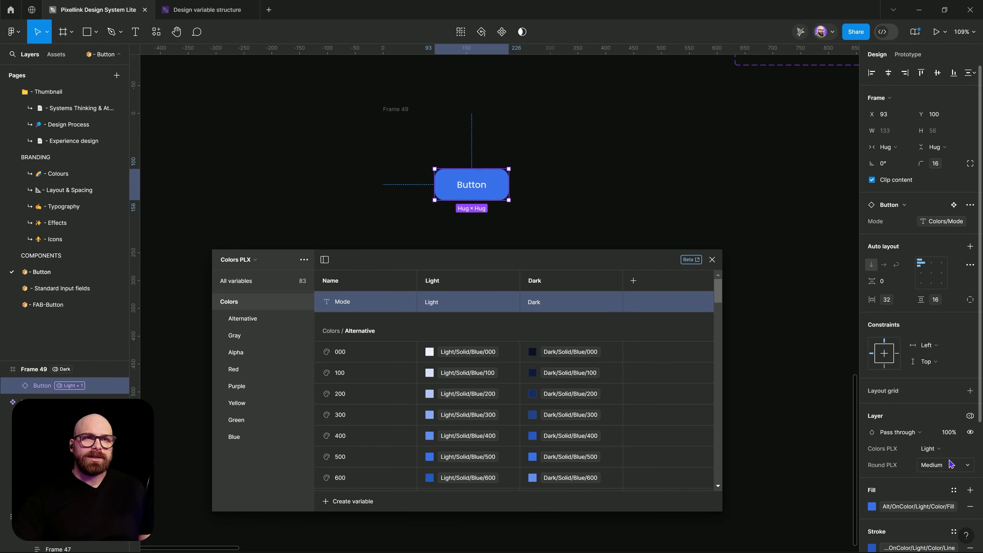
left_click(934, 449)
left_click(929, 428)
left_click(701, 213)
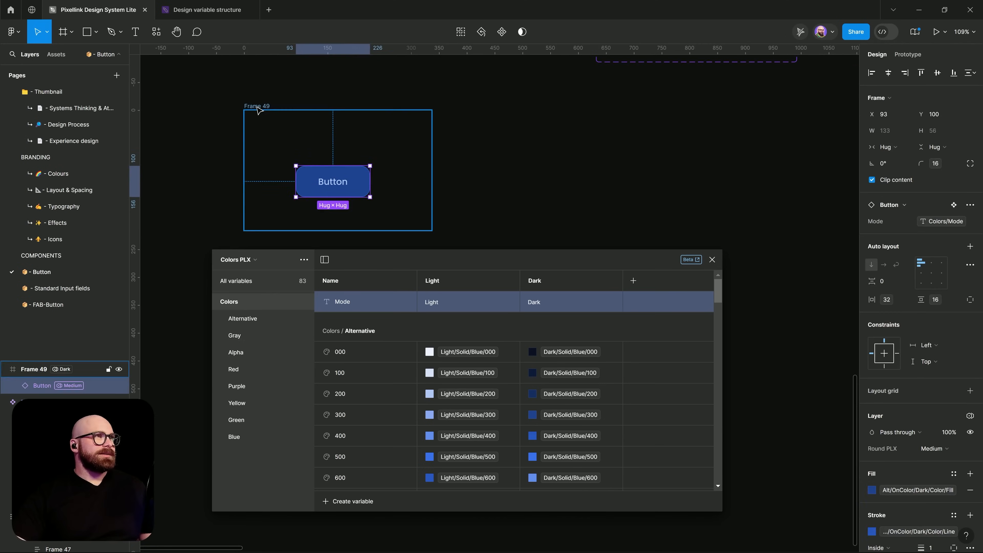
left_click(258, 107)
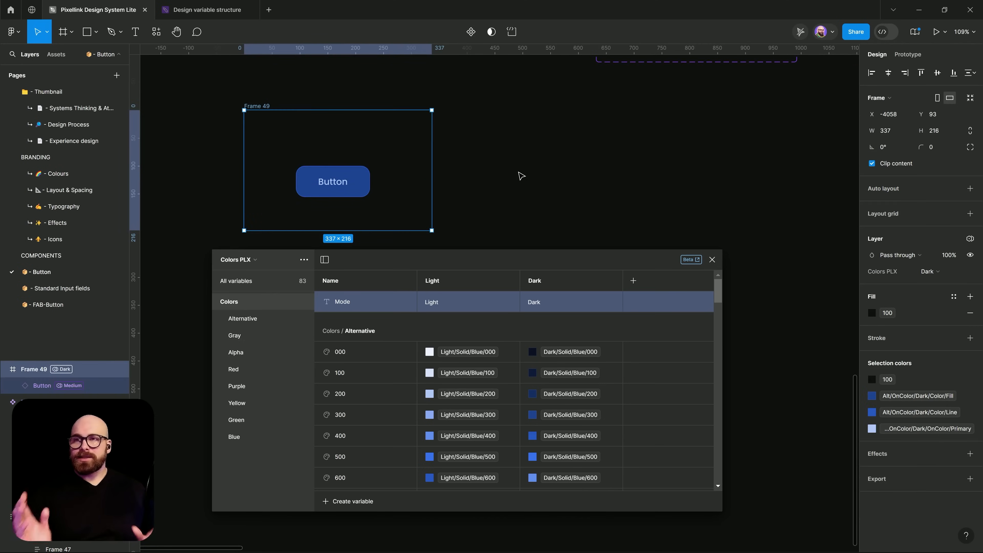
left_click(342, 185)
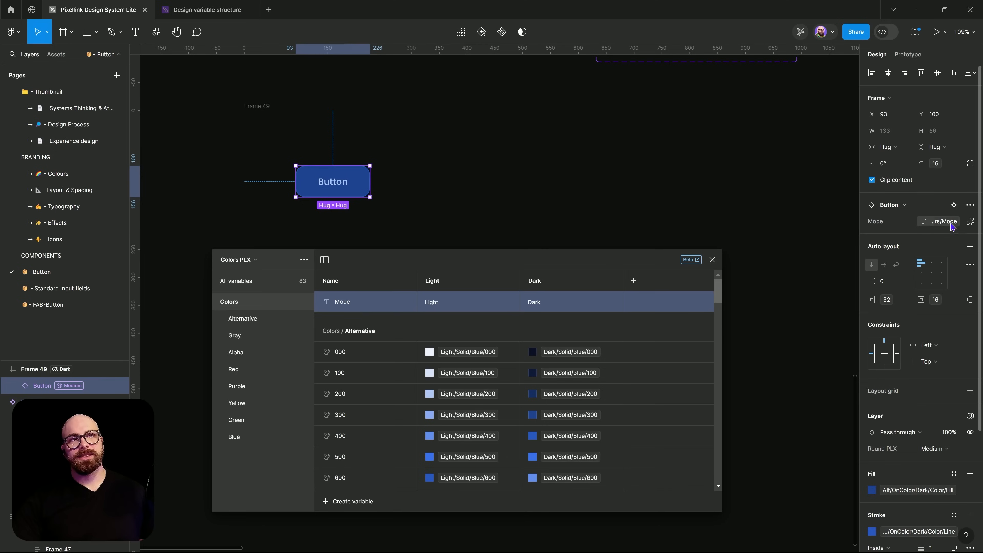
scroll(499, 182, "right", 5)
scroll(500, 182, "up", 2)
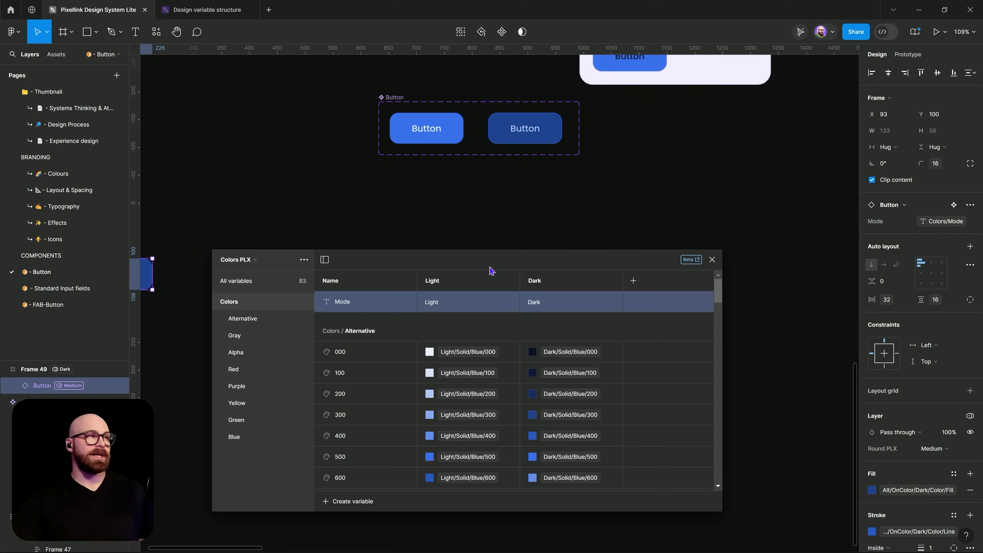
Step: Test Frame 49's Colors PLX mode by switching it to Light, to Dark and back to Light
left_click_drag(319, 213, 583, 136)
left_click(303, 139)
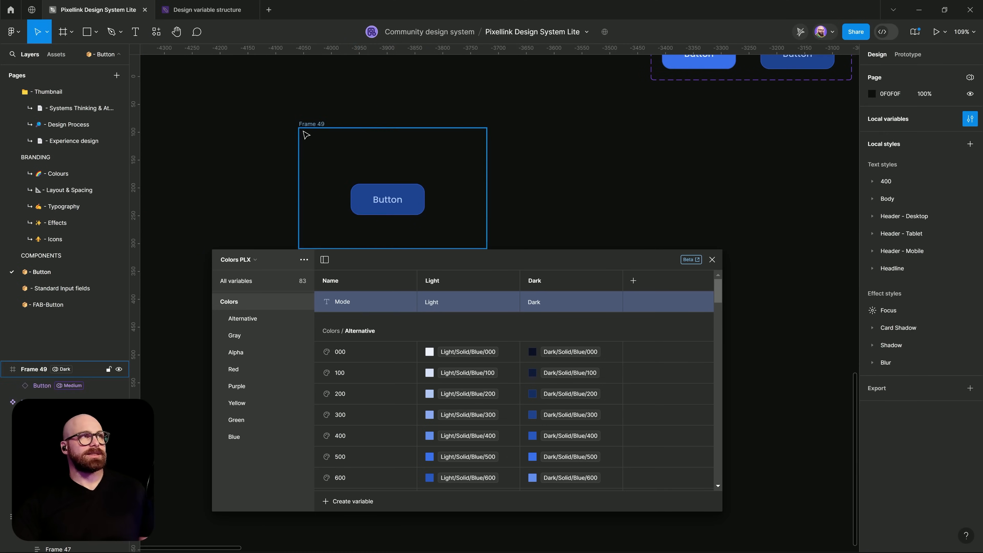
left_click_drag(568, 176, 592, 150)
left_click(968, 271)
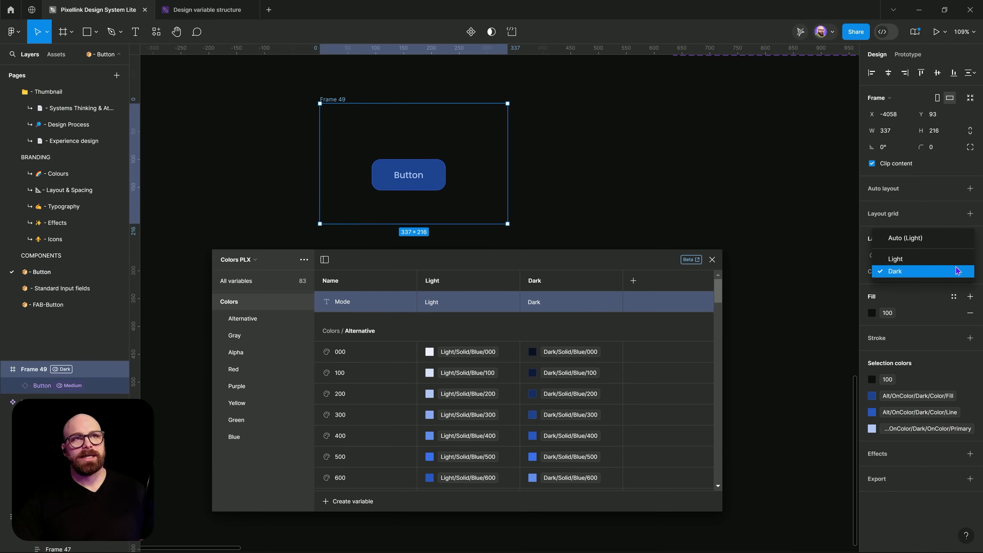
left_click(935, 260)
left_click(933, 279)
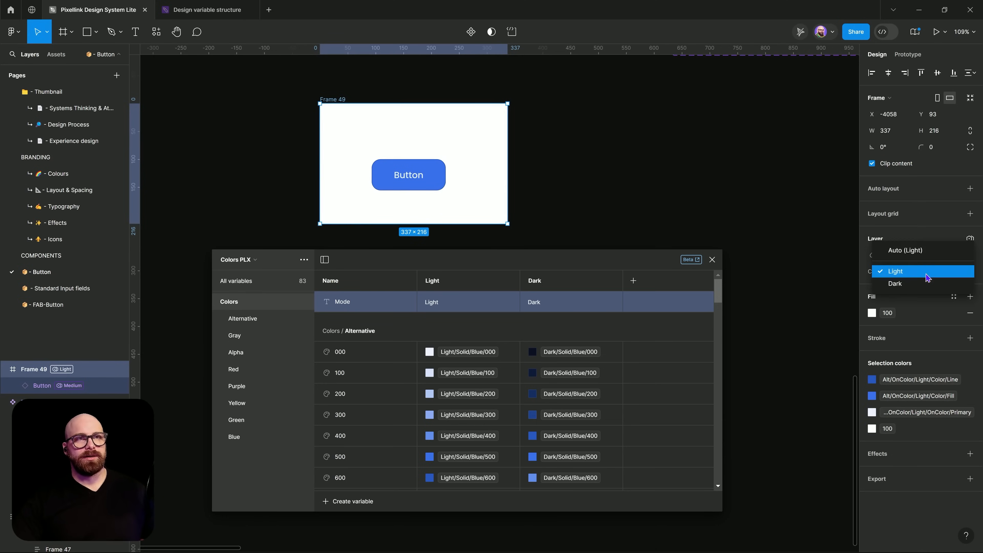
left_click(928, 283)
left_click(932, 273)
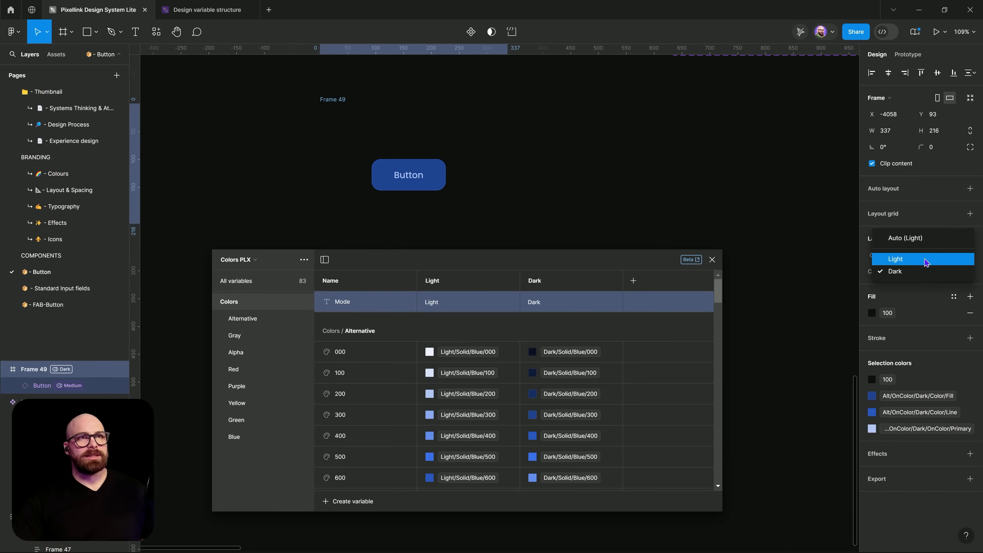
left_click(931, 258)
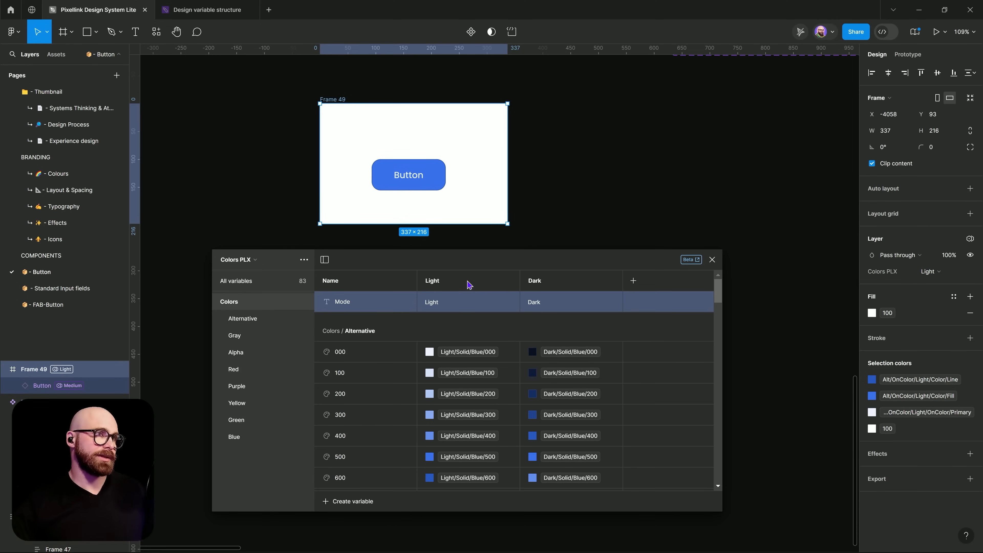
Step: Select the button instance, look at the Primitive Colors collection, and open the Alt/OnColor/Light/Color group in the Semantic PLX collection
scroll(485, 226, "right", 3)
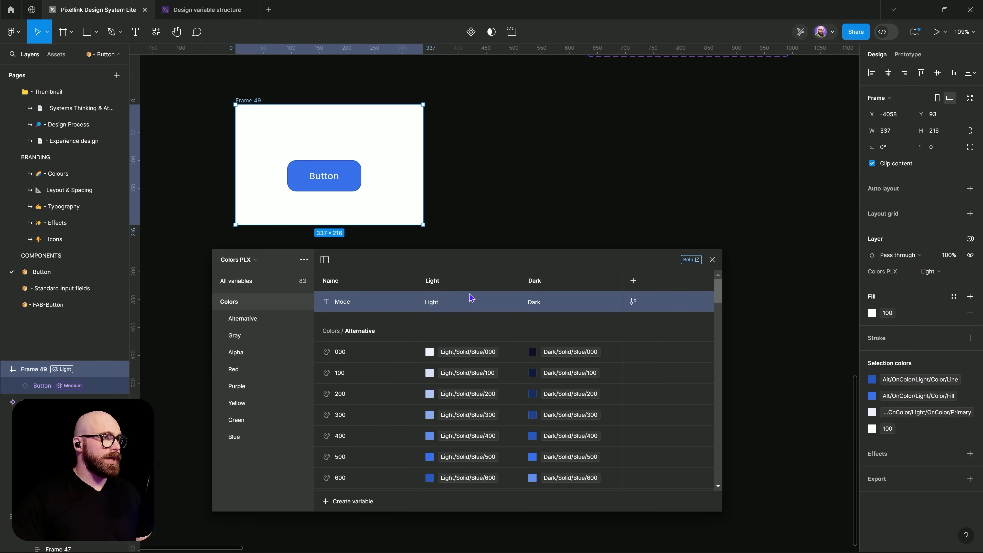
left_click_drag(327, 181, 347, 169)
left_click(361, 167)
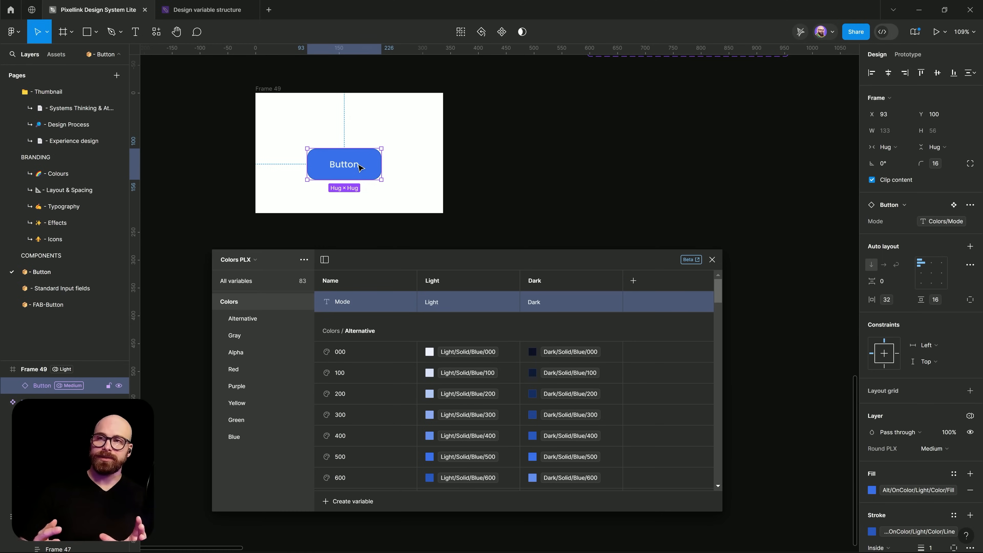
left_click(240, 268)
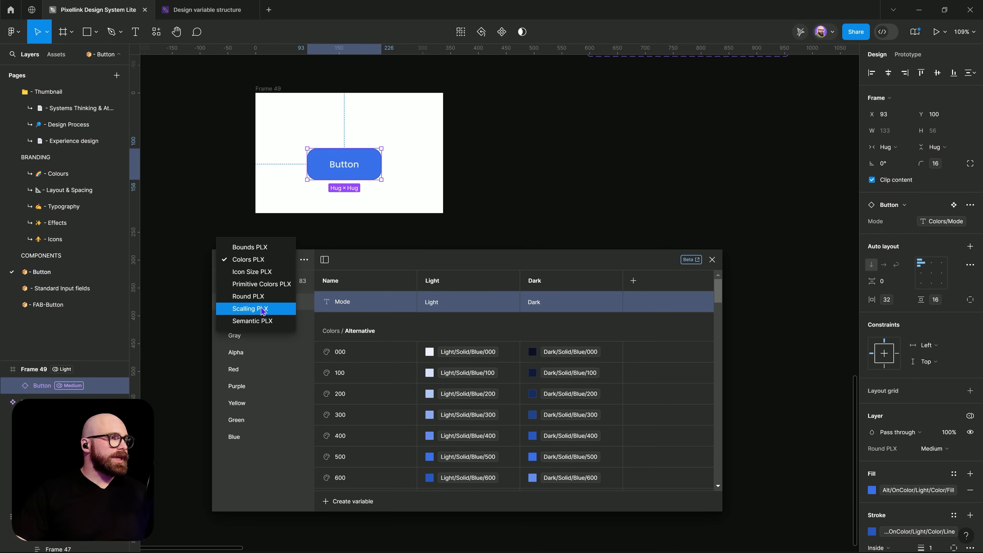
left_click(256, 284)
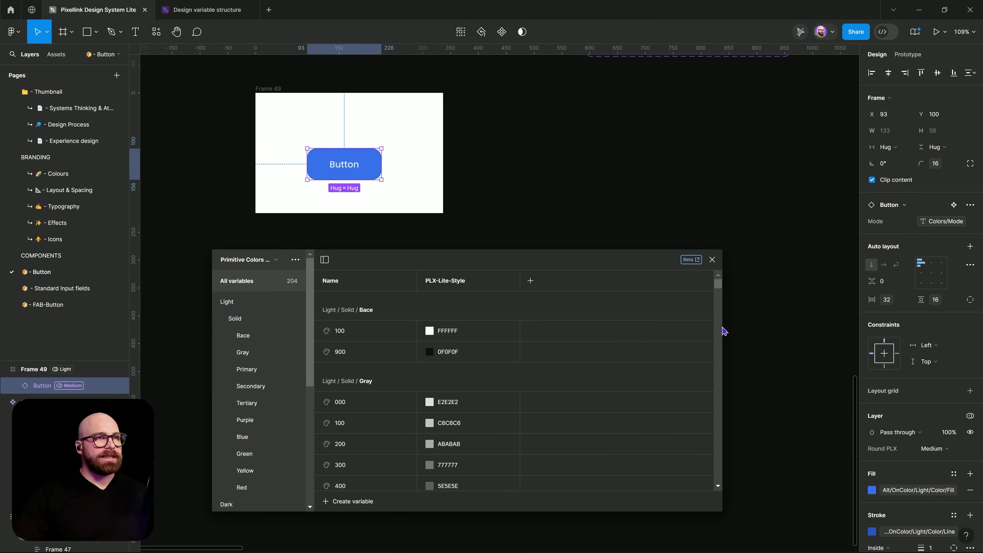
left_click(240, 268)
left_click(250, 295)
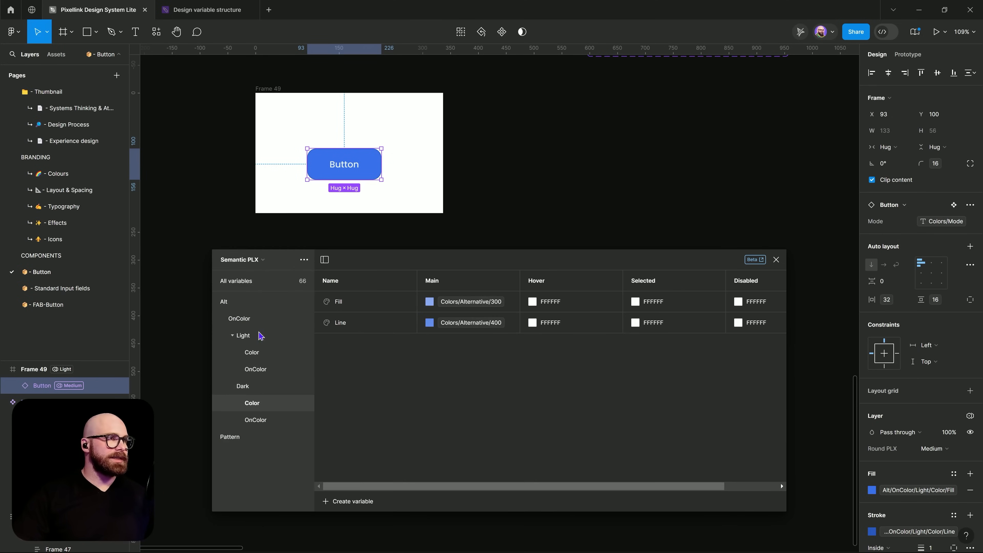
left_click(254, 342)
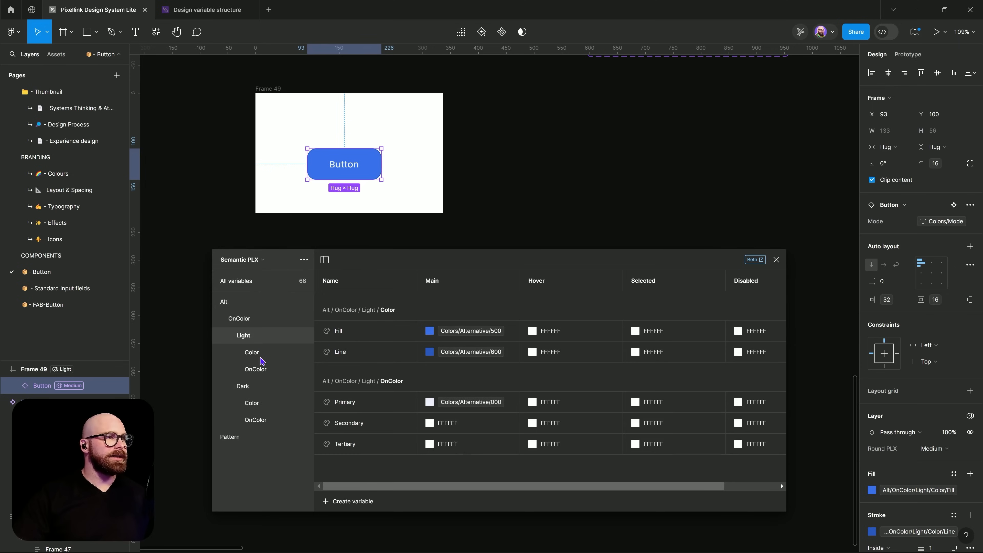
left_click(260, 358)
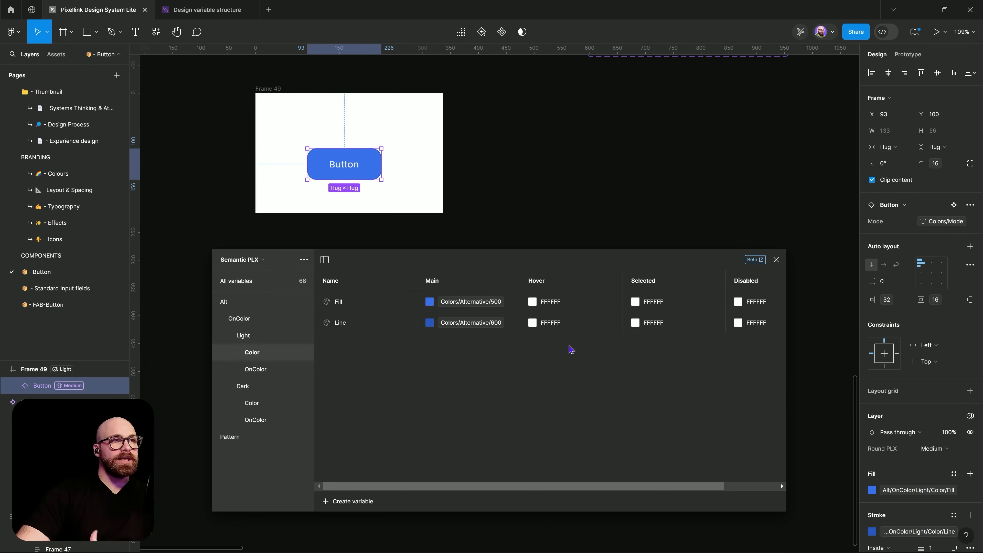
Step: Alias the Fill variable's Hover value in the Light Color group to Colors/Alternative/300, searching the libraries for Colors/A
right_click(602, 309)
left_click(612, 310)
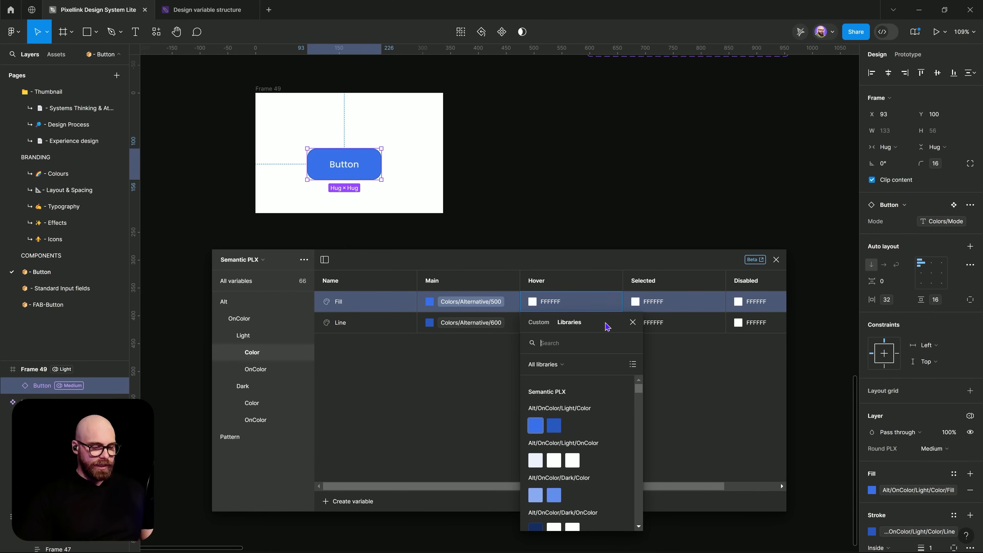
type("Colo")
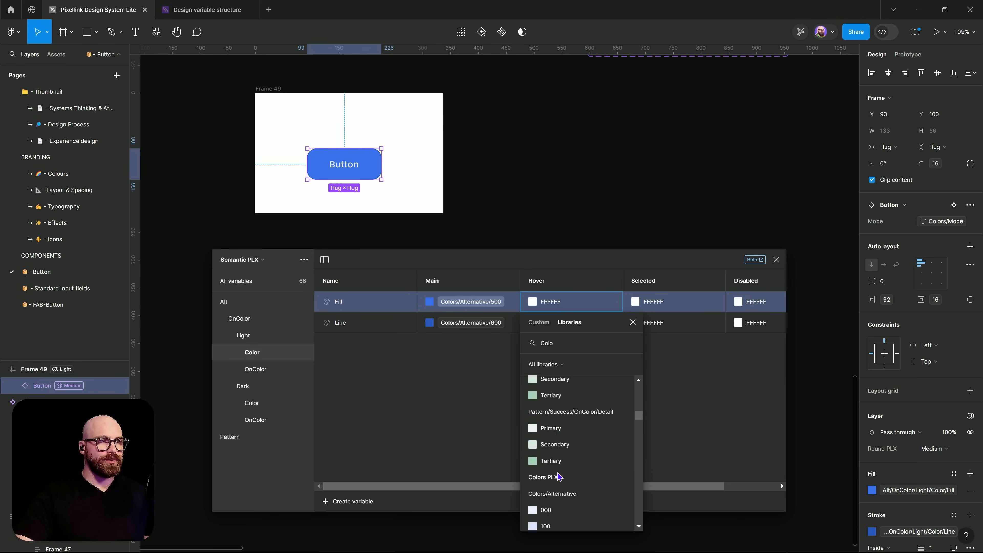
scroll(559, 475, "down", 2)
scroll(572, 418, "up", 1)
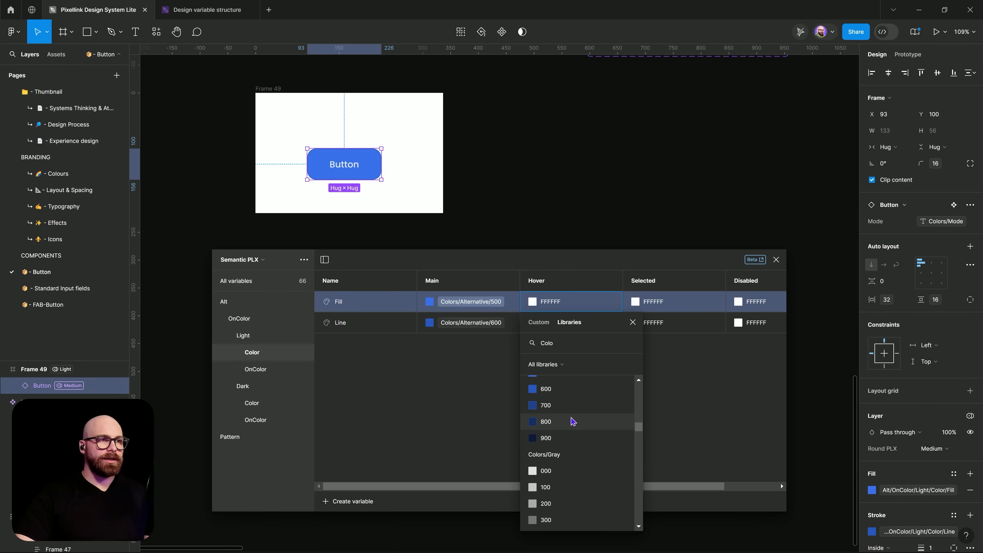
type("r")
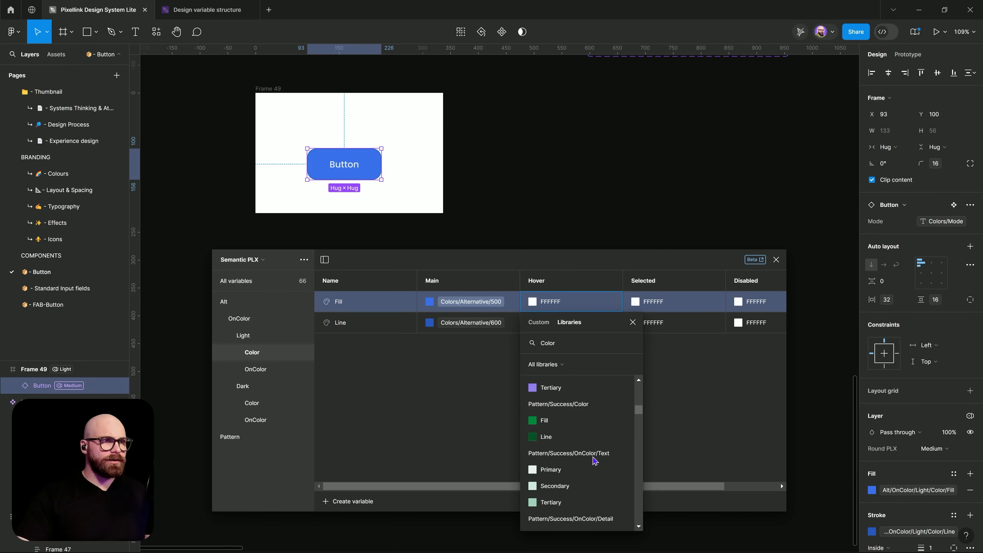
type("s/")
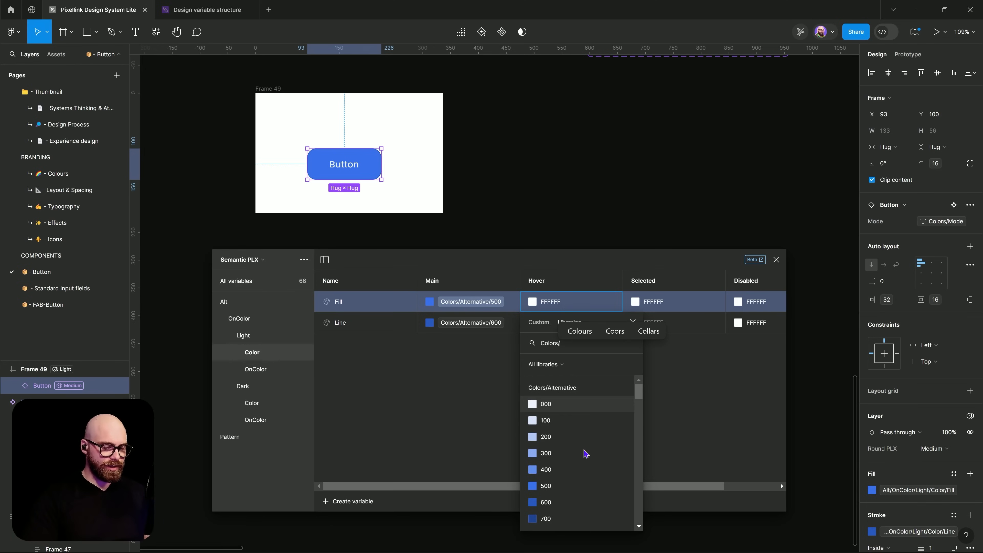
type("A")
key("shift+Left")
key("shift+Left")
key("shift+Left")
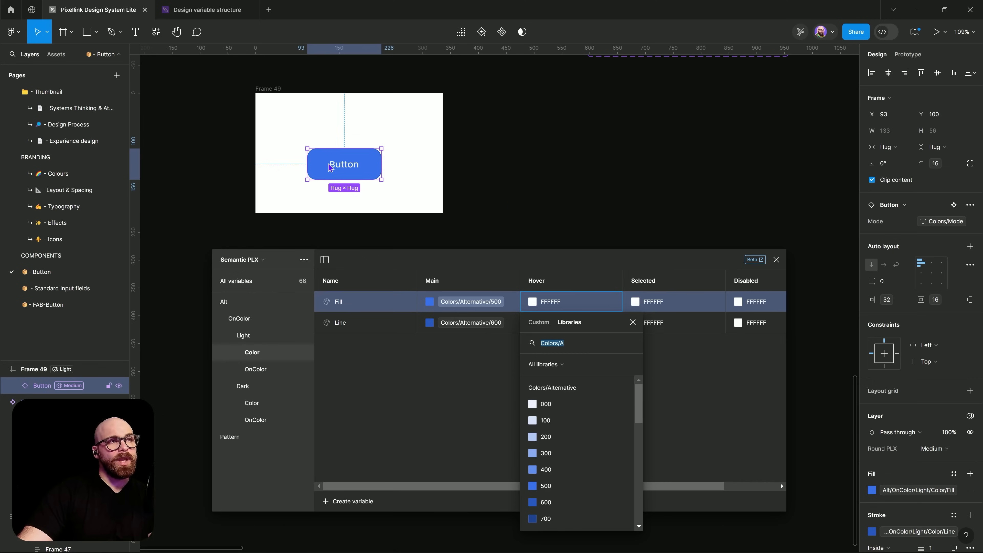
right_click(597, 301)
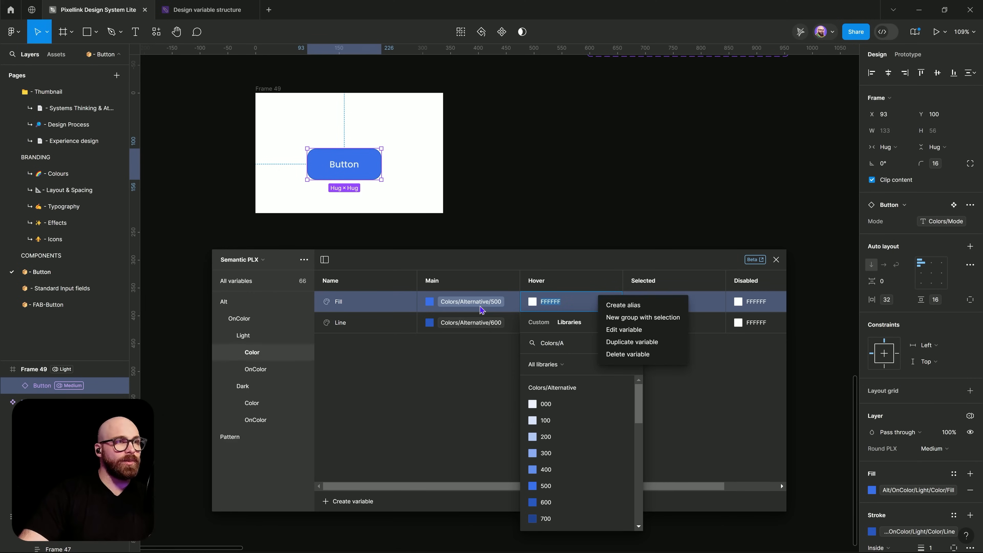
left_click(550, 453)
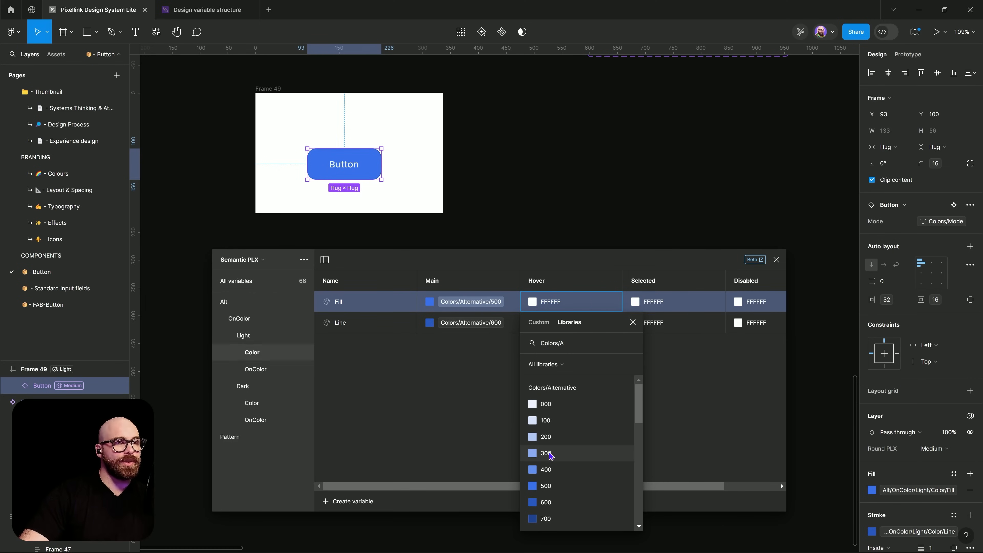
left_click(550, 454)
Step: Alias the Line variable's Hover value to Colors/Alternative/400 and change that alias to Colors/Alternative/200
right_click(592, 324)
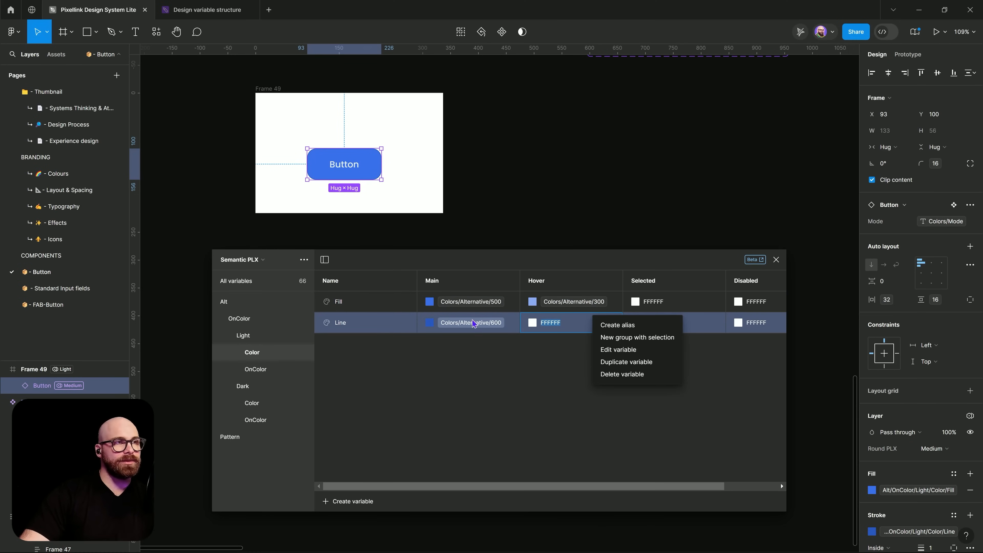
left_click(617, 325)
type("Colors/A")
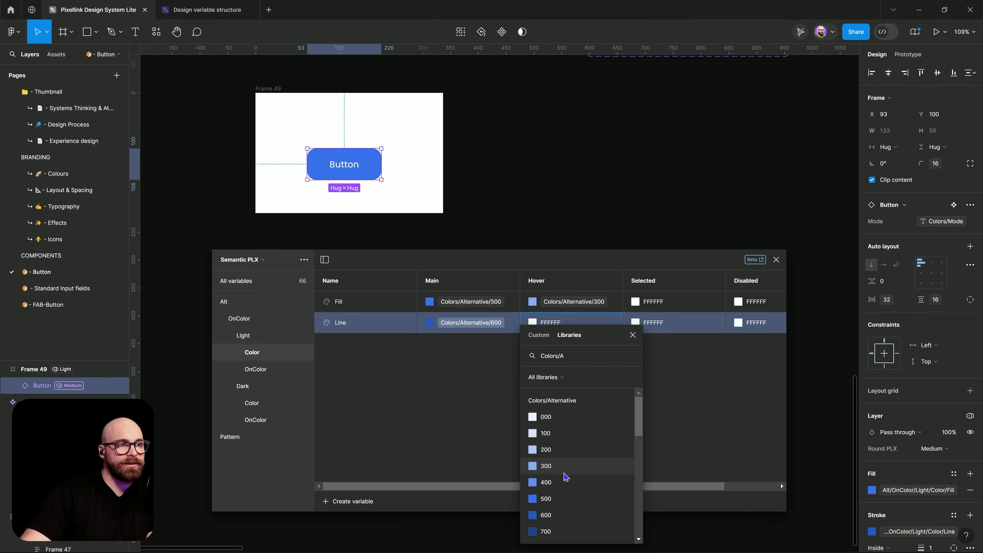
left_click(566, 482)
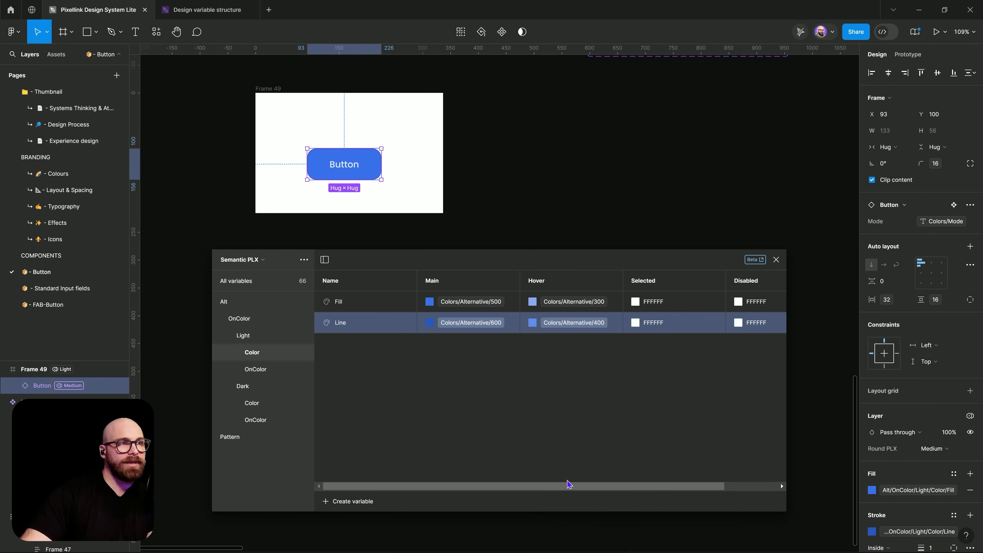
left_click(574, 323)
left_click(580, 482)
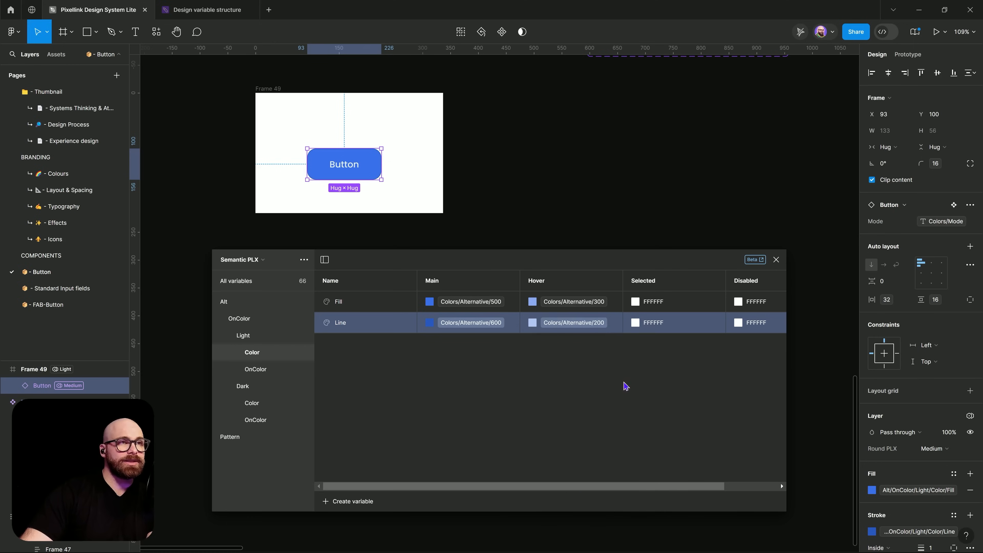
Step: Alias the Fill variable's Selected value to Colors/Alternative/300, searching the libraries for Colors/A
right_click(687, 306)
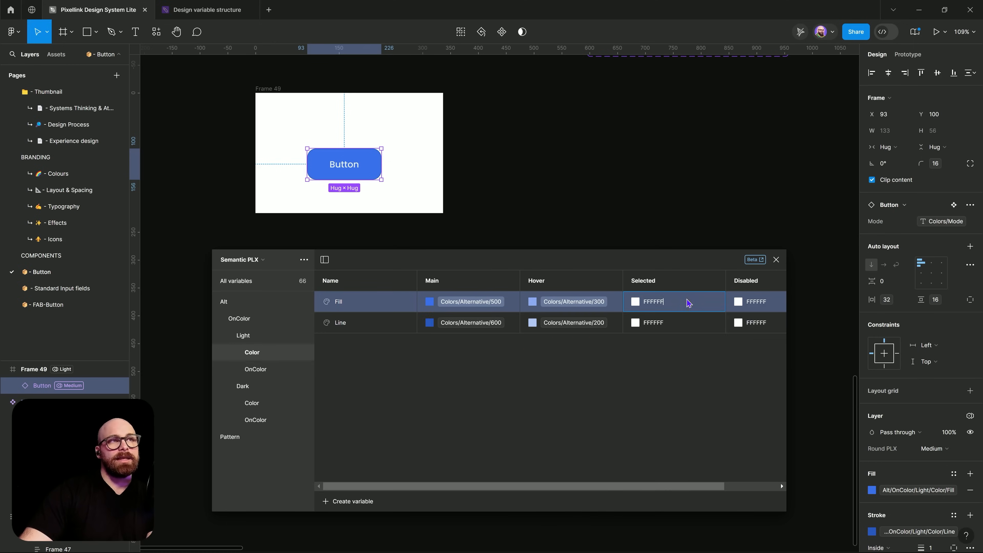
left_click(692, 310)
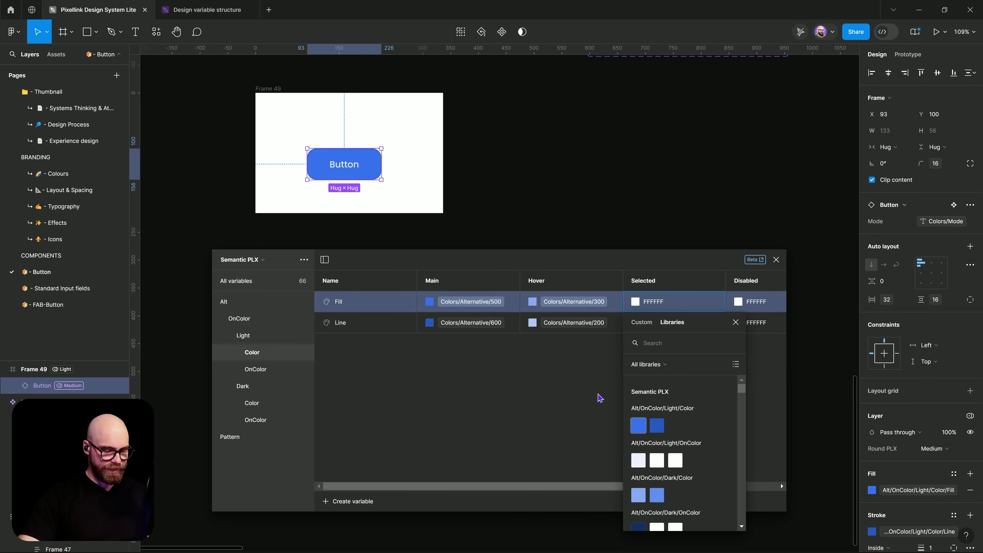
type("Colors/A")
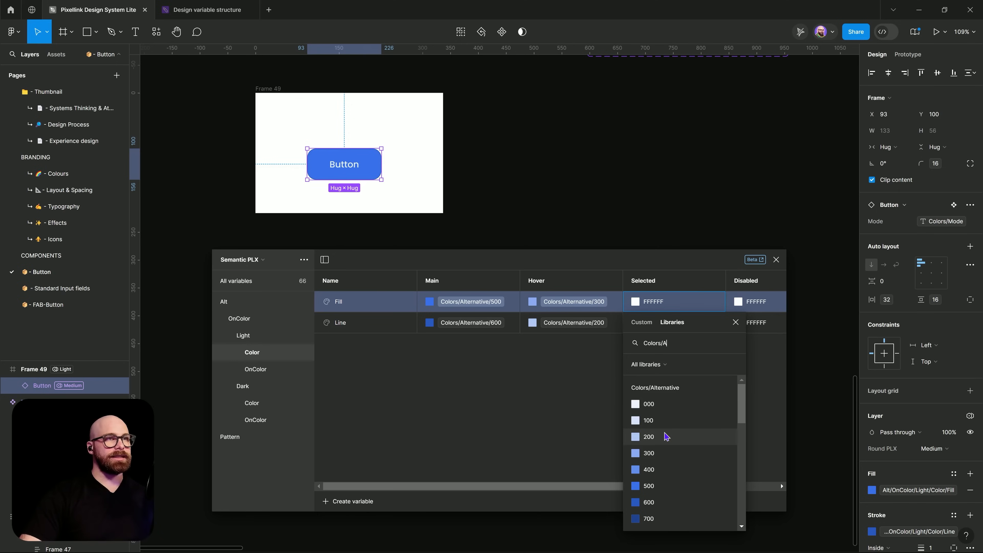
left_click(667, 456)
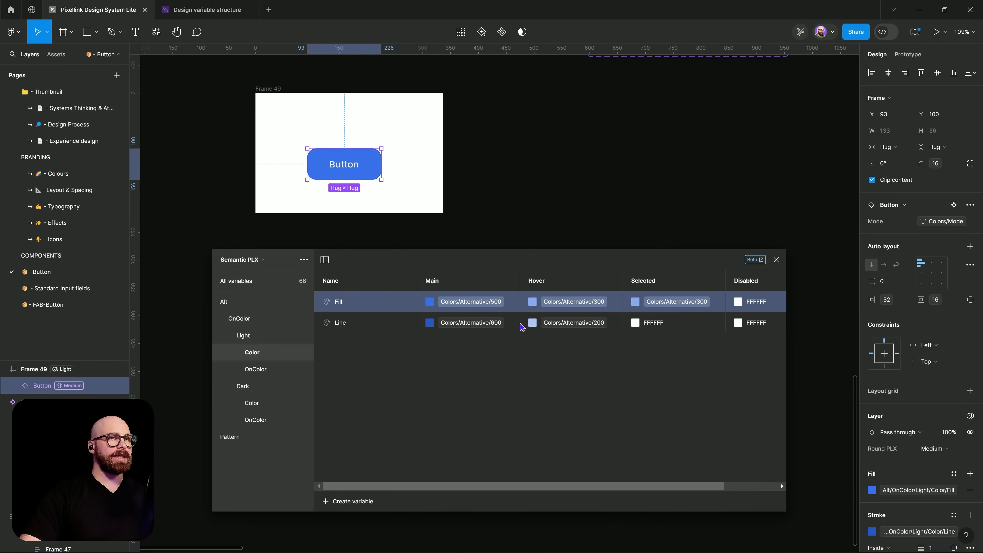
Step: Alias the Line variable's Selected value to Colors/Alternative/300, searching the libraries for Colors/A
right_click(697, 328)
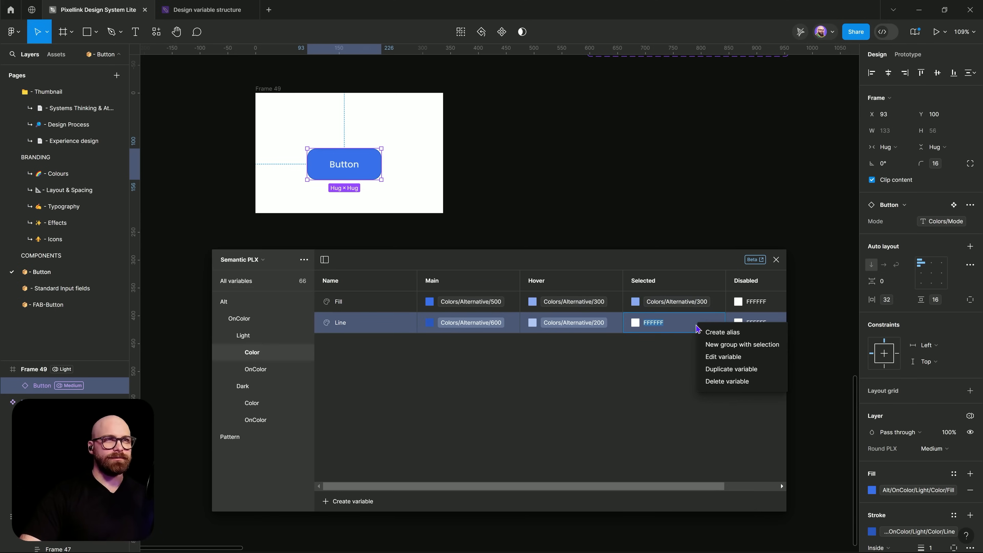
left_click(715, 332)
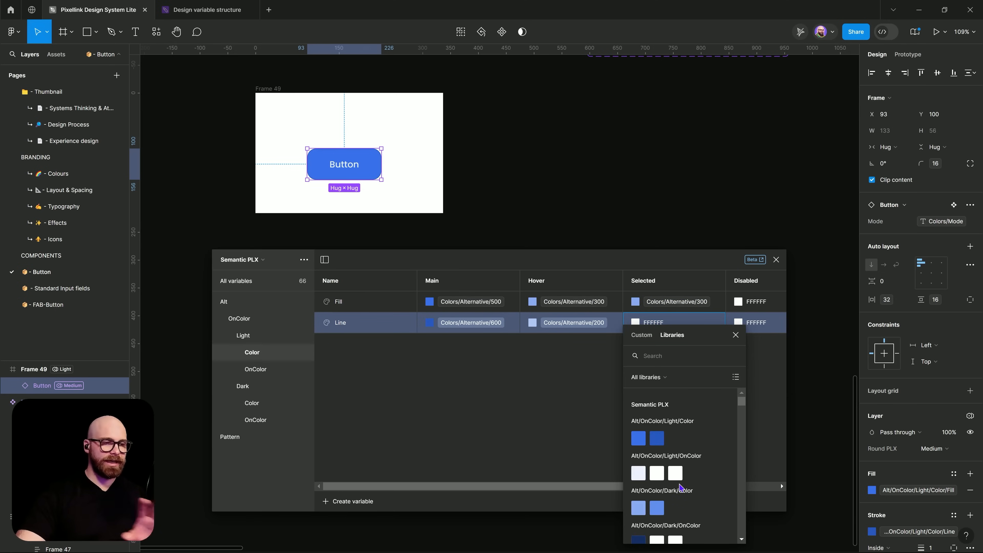
type("Colors/A")
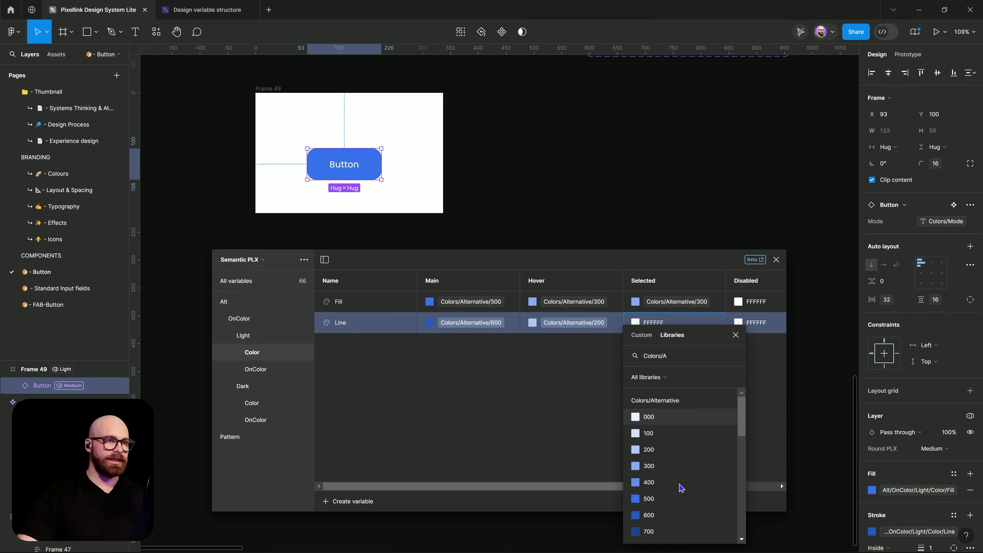
left_click(678, 466)
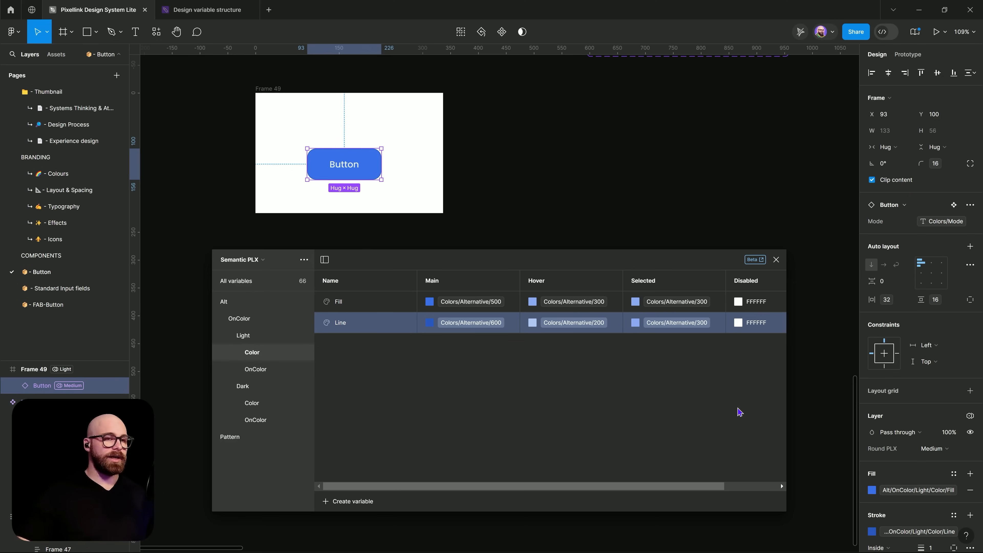
Step: Widen the variables window and alias the Fill variable's Disabled value to Colors/Gray/300 from the Colors/A search
left_click_drag(787, 339, 859, 353)
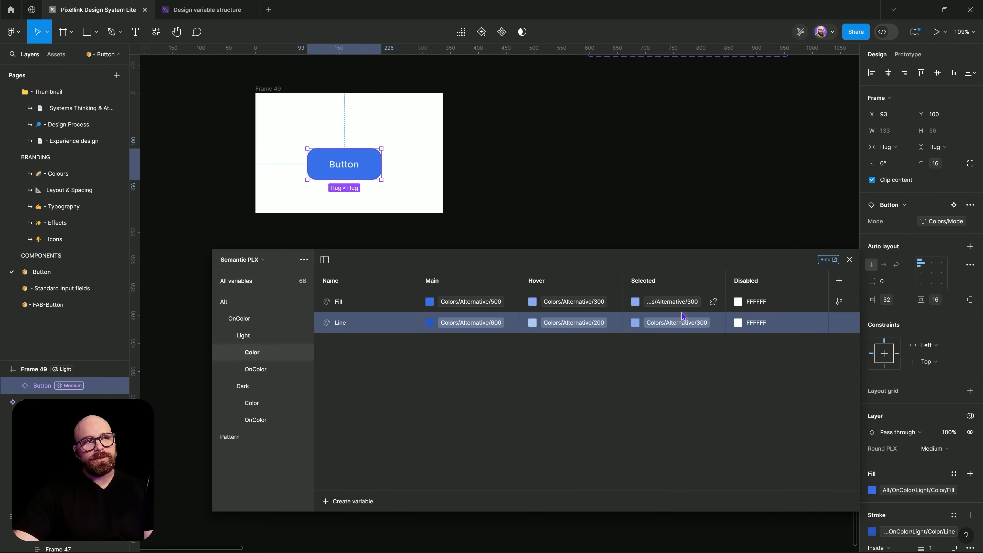
right_click(793, 301)
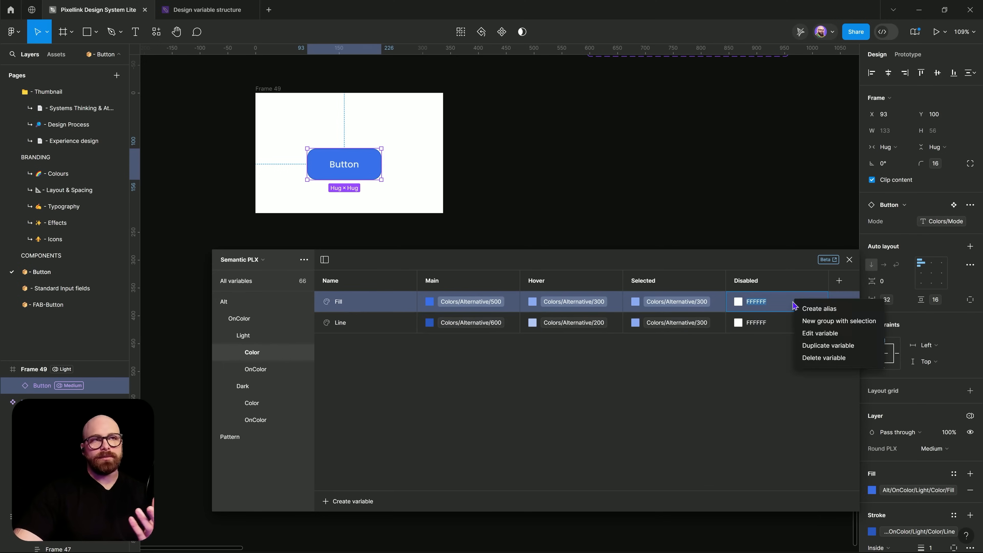
left_click(810, 313)
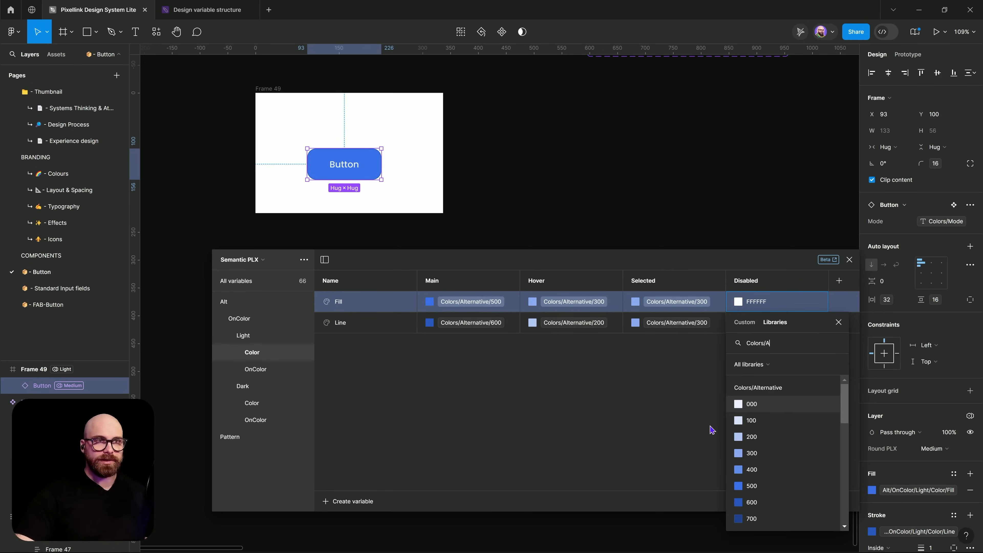
scroll(756, 443, "down", 4)
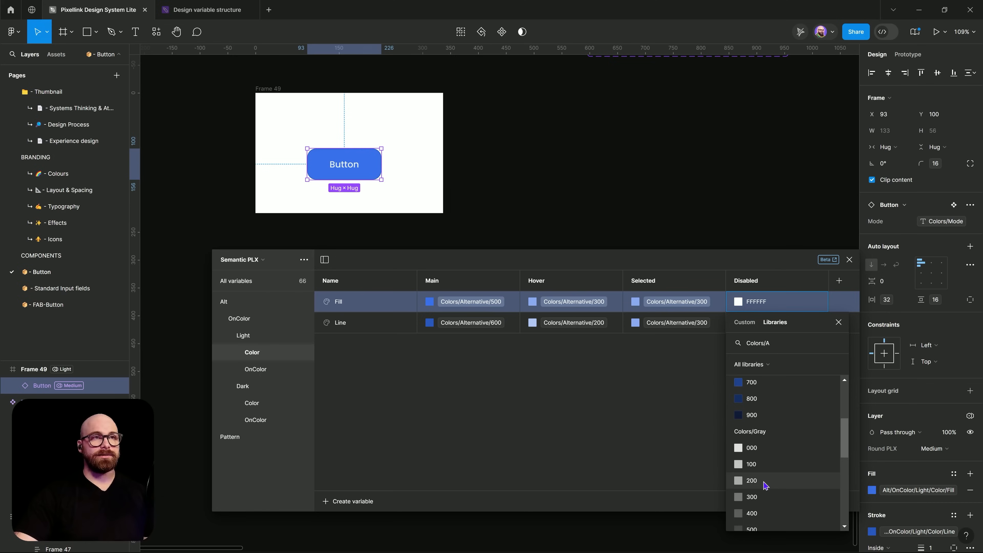
left_click(768, 498)
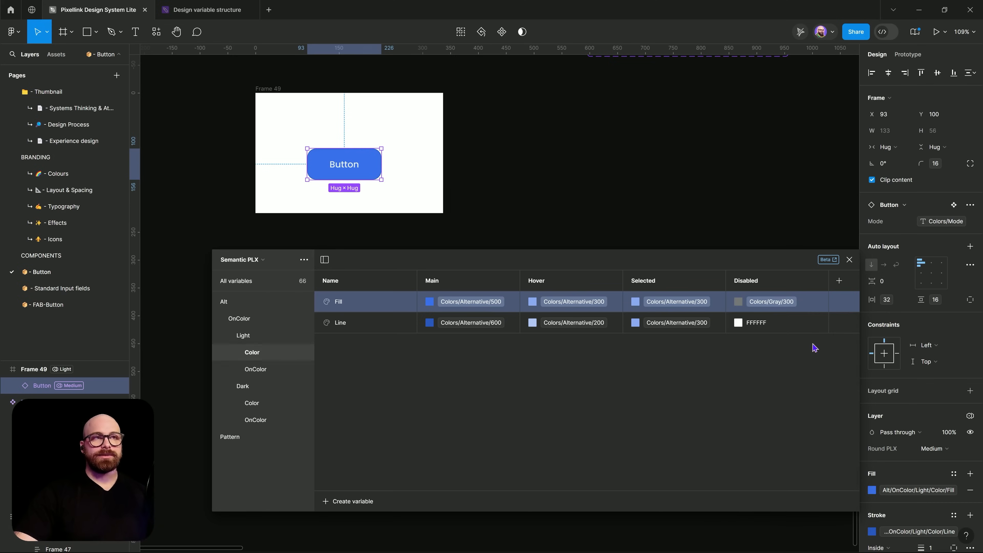
Step: Alias the Line variable's Disabled value to Colors/Gray/400, searching the libraries for Colors/A
left_click(799, 326)
right_click(799, 325)
left_click(806, 330)
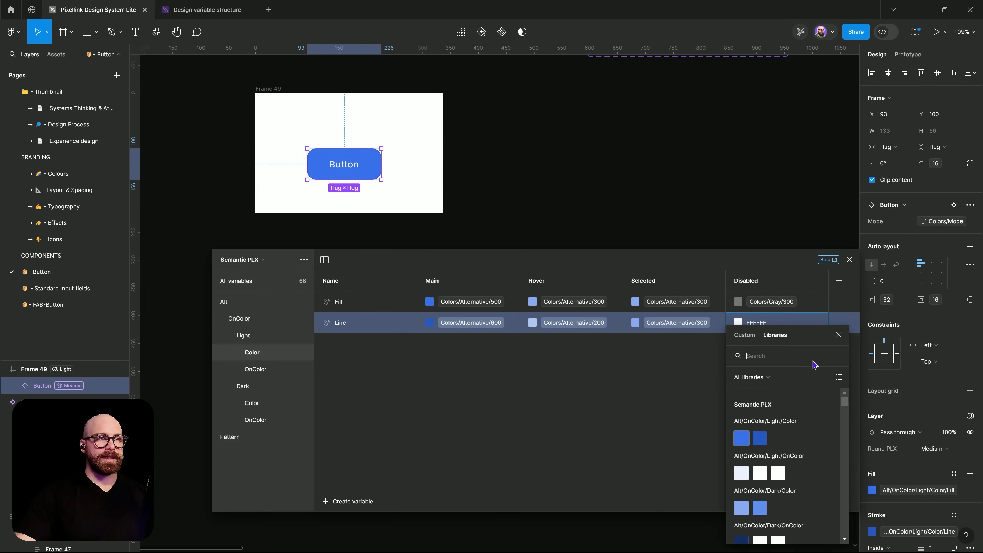
type("Colors/A")
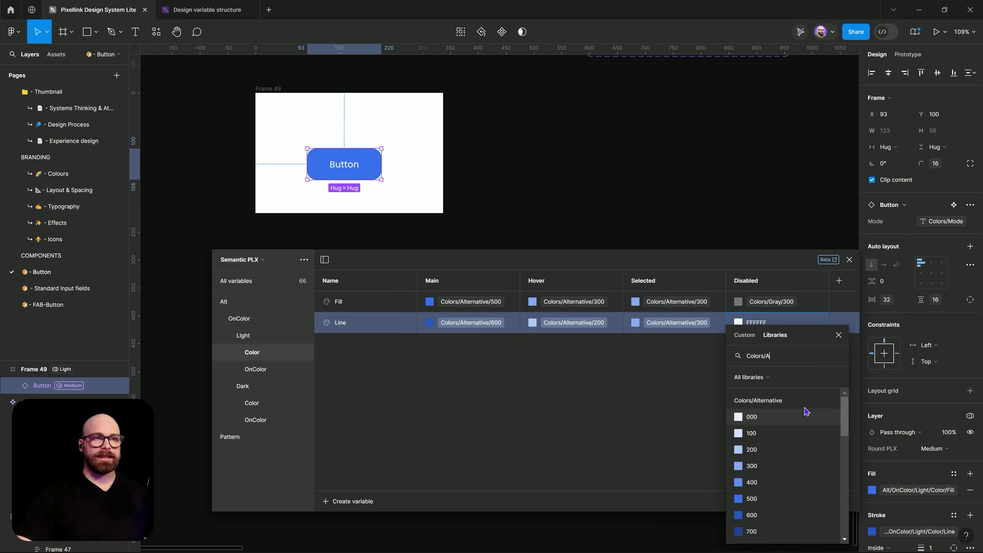
scroll(779, 495, "down", 5)
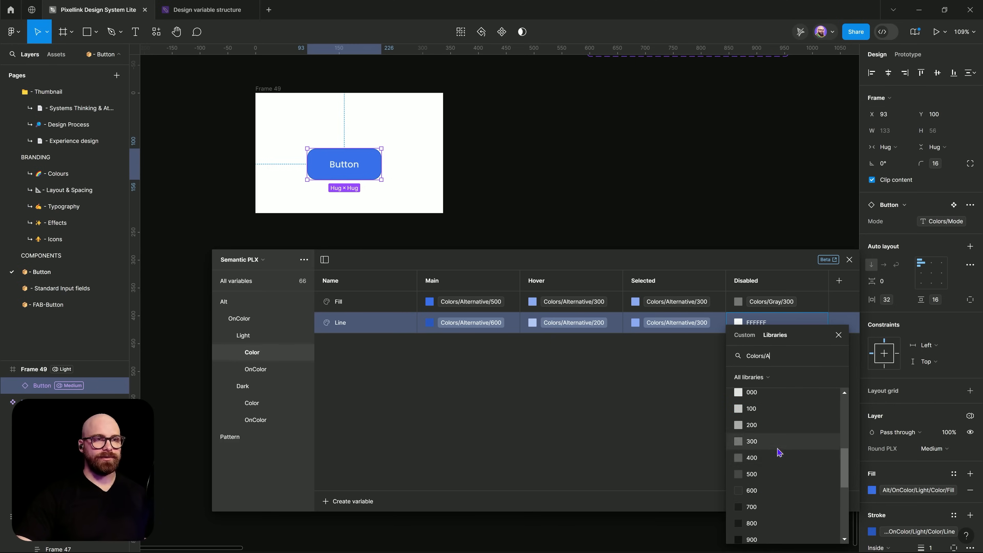
left_click(780, 458)
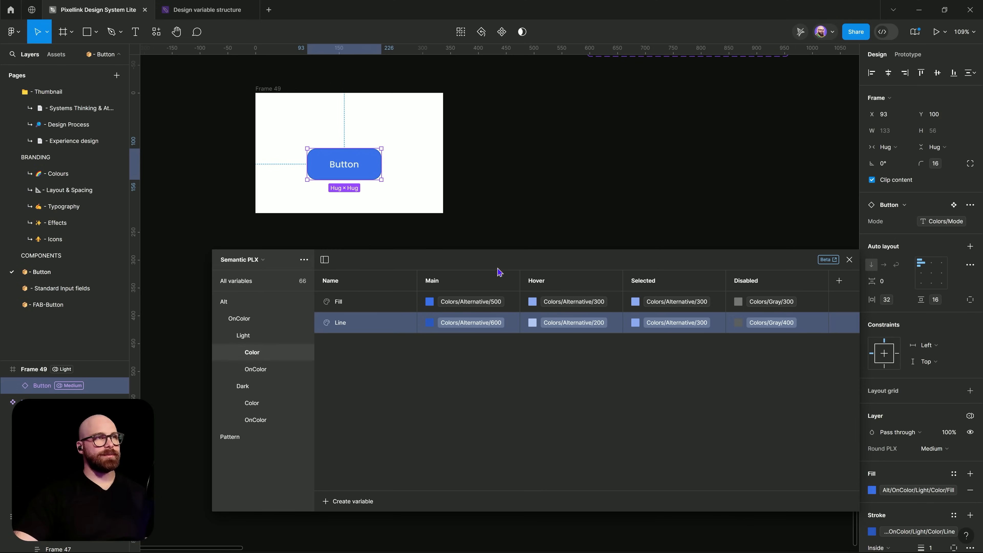
Step: Switch the button instance's Semantic PLX mode to Hover, Selected and finally Disabled, and move the button to about X 111, Y 80
left_click_drag(497, 268, 441, 295)
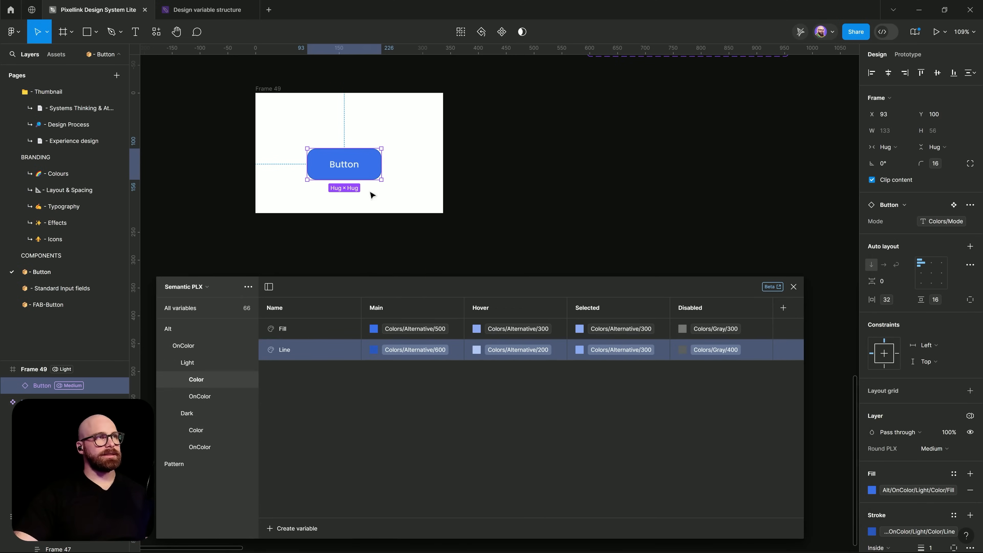
left_click(970, 416)
mouse_move(925, 449)
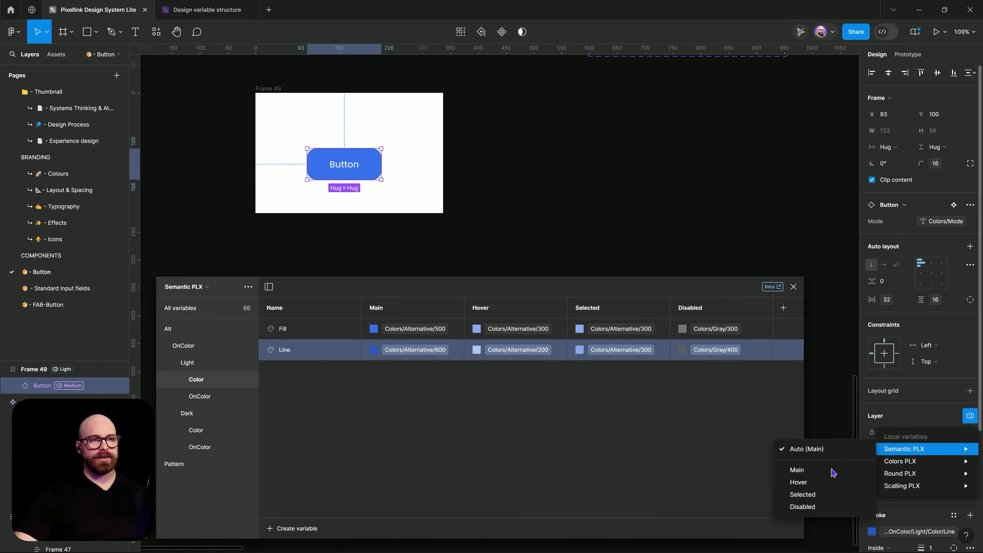
left_click(799, 482)
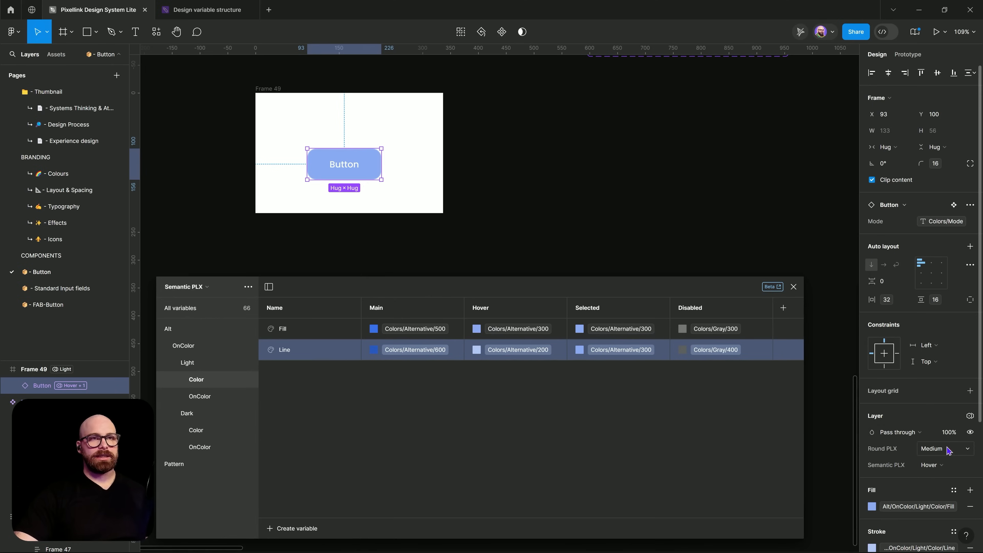
left_click(942, 465)
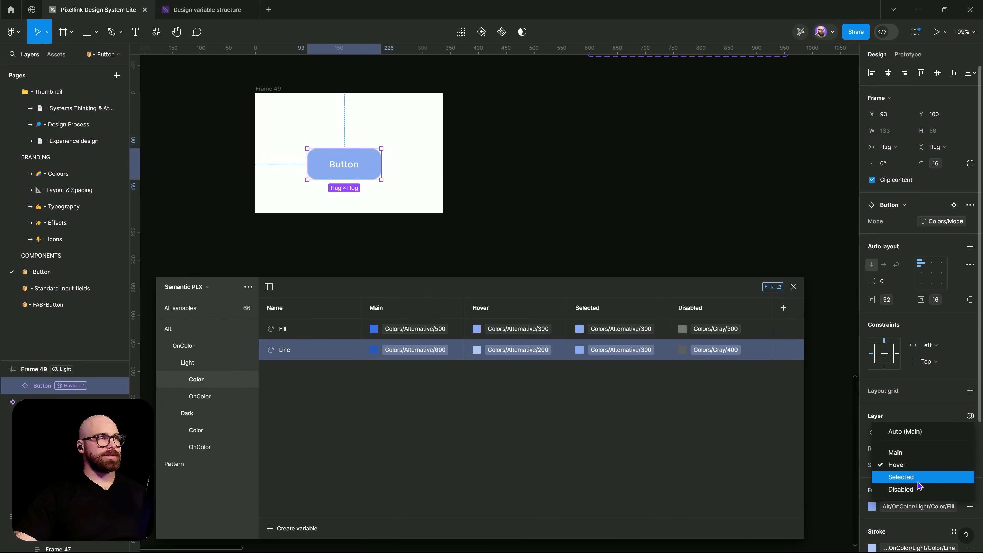
left_click(919, 479)
left_click(927, 466)
left_click(928, 477)
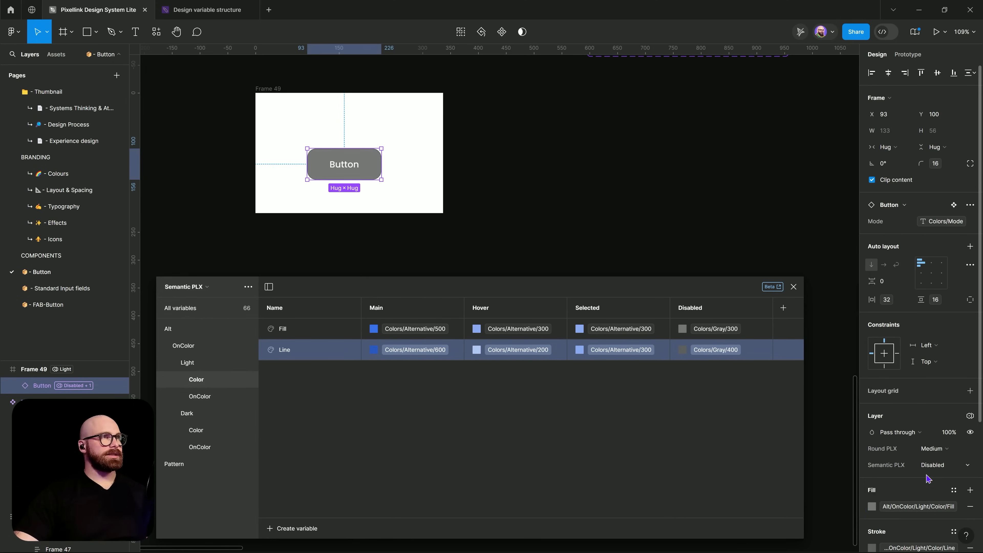
left_click(513, 228)
left_click_drag(327, 171, 341, 154)
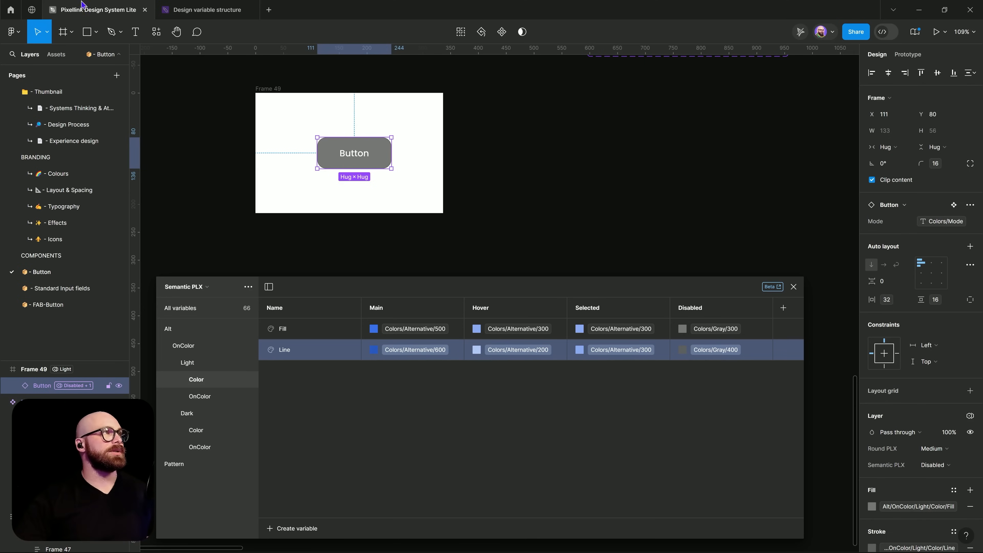
Step: Draw a new frame of about 139 × 66 on the empty canvas beside Frame 49
left_click(72, 31)
key("f")
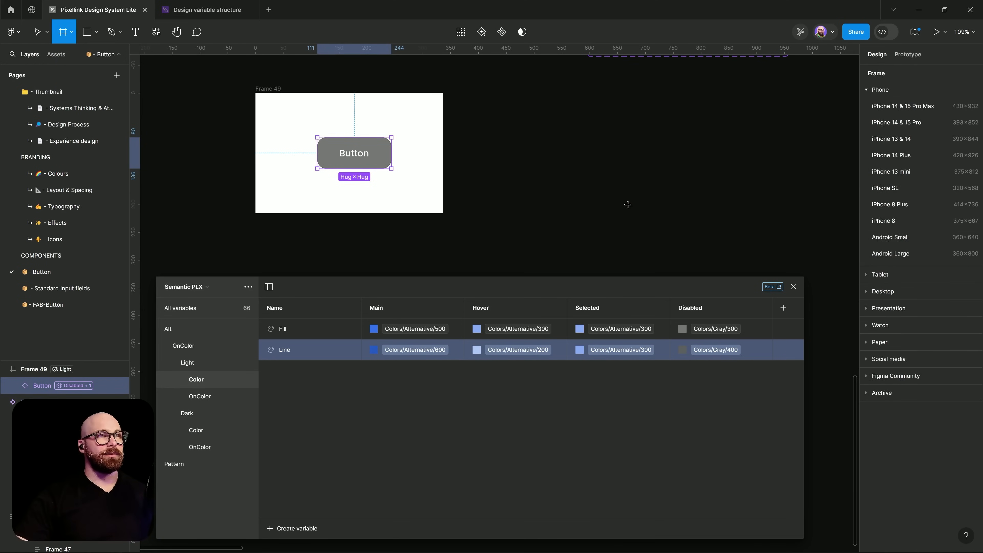
left_click_drag(628, 204, 551, 167)
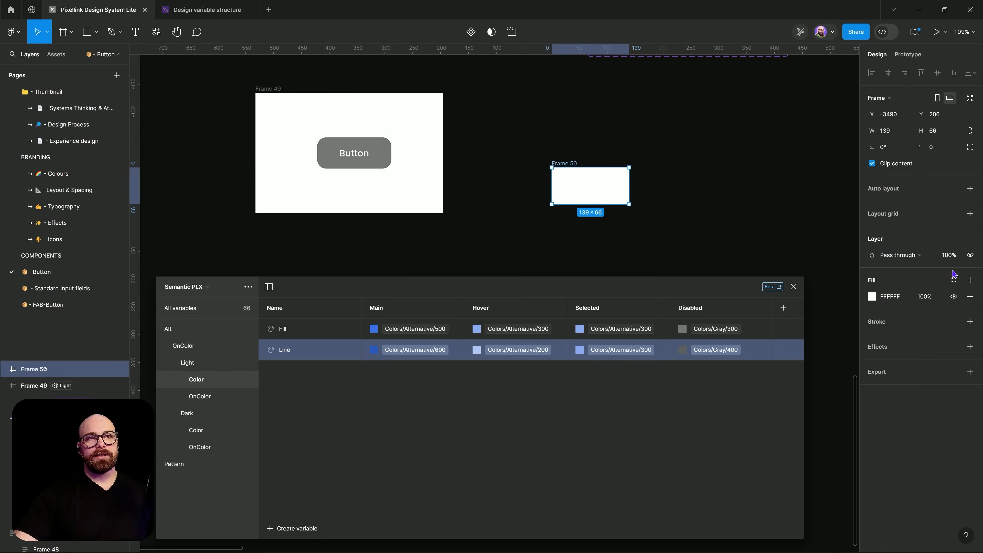
left_click(733, 235)
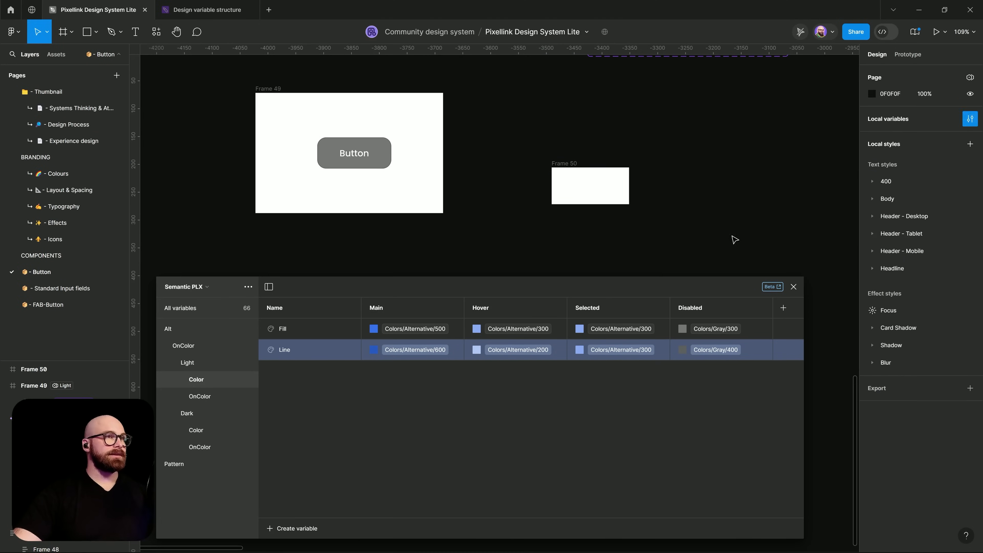
Step: Run the published version of the Pixellink Variable Toolkit plugin and open its Semantic PLX collection
key("shift+i")
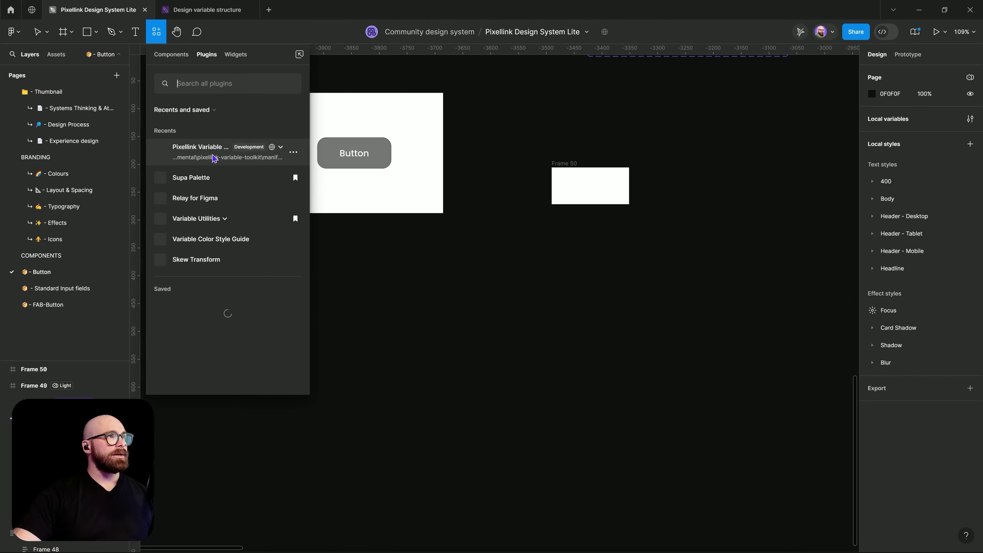
left_click(214, 158)
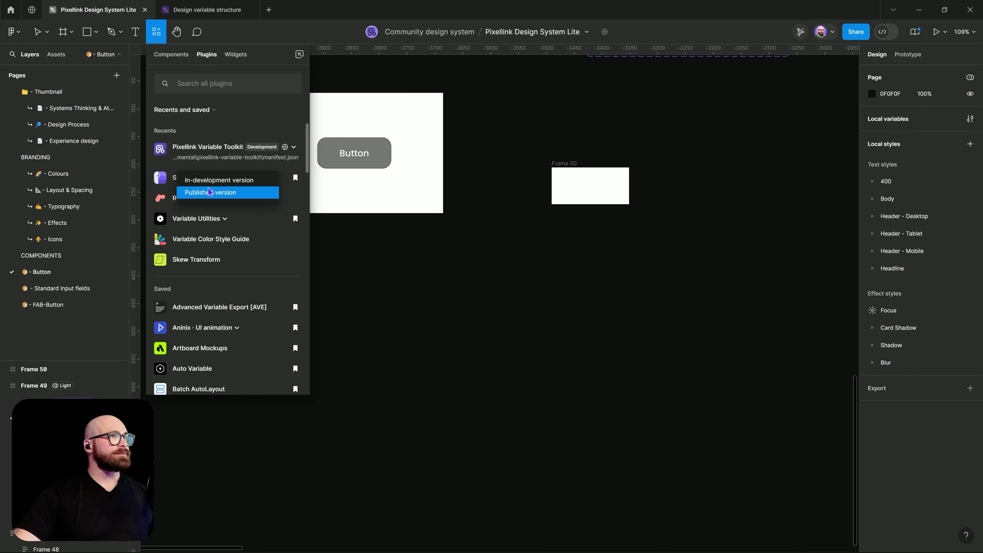
left_click(201, 194)
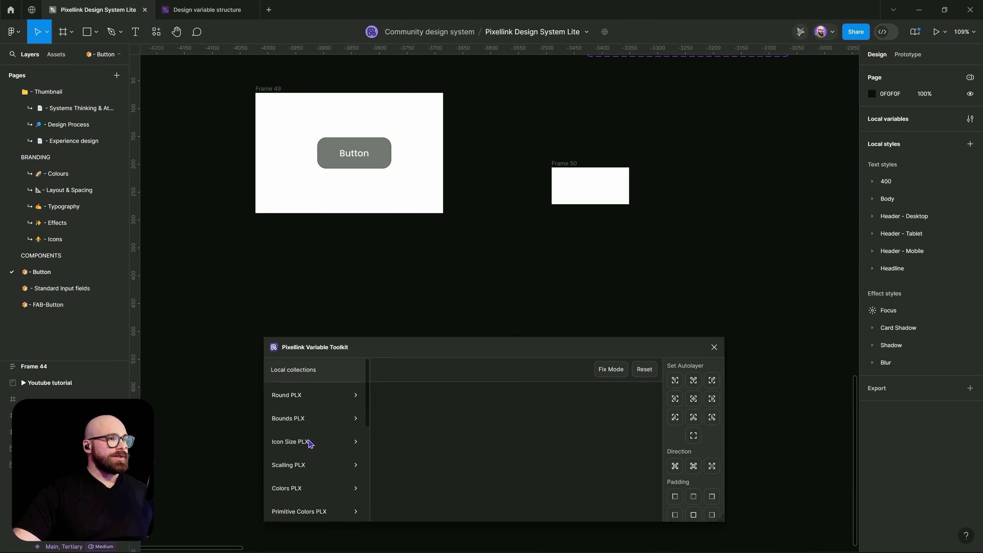
scroll(313, 446, "down", 4)
left_click(303, 402)
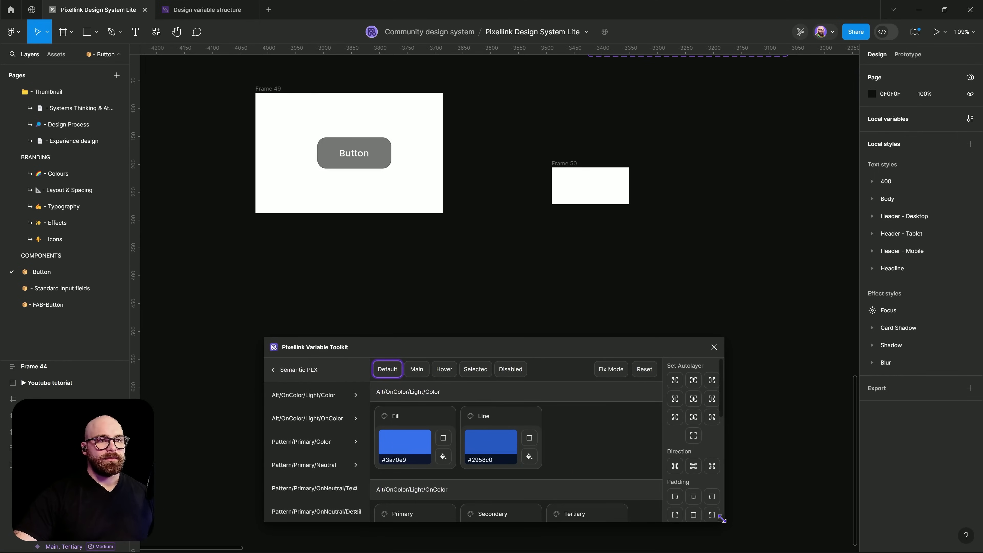
Step: Enlarge the Pixellink Variable Toolkit window and place it below the two frames
left_click_drag(722, 519, 972, 519)
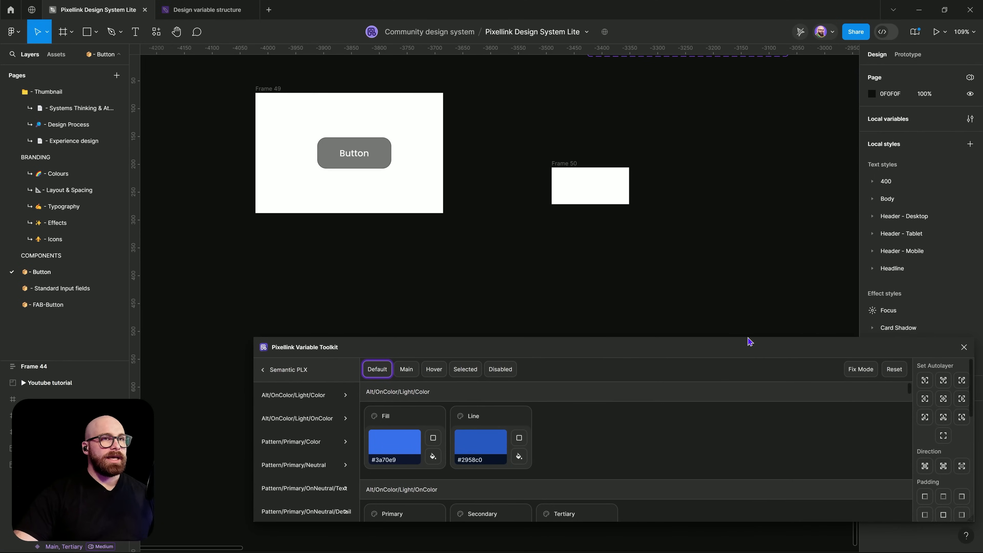
left_click_drag(749, 341, 593, 275)
left_click_drag(818, 454, 850, 526)
left_click_drag(485, 283, 511, 290)
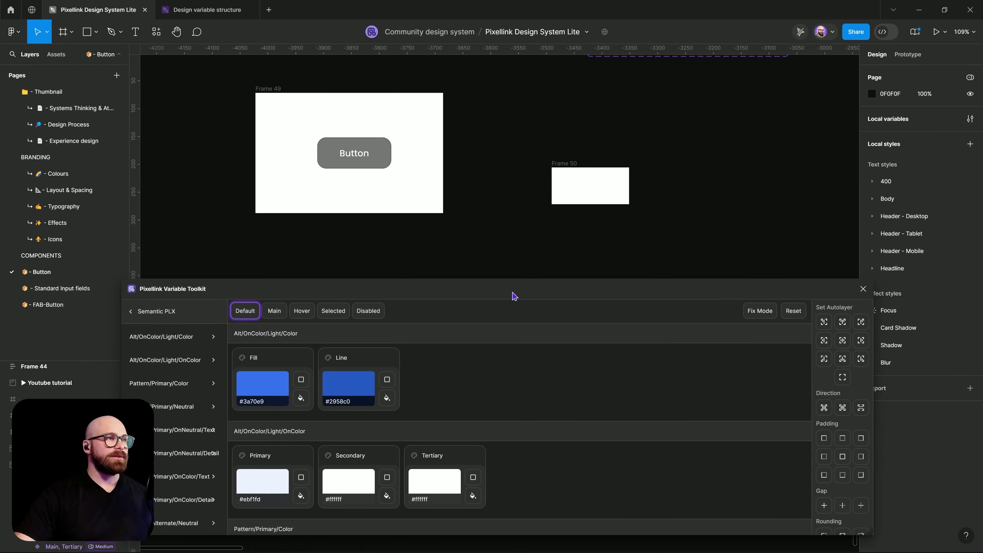
Step: Place a copy of the button's "Button" text label inside Frame 50
double_click(352, 154)
left_click_drag(573, 140, 595, 182)
left_click_drag(733, 289, 745, 297)
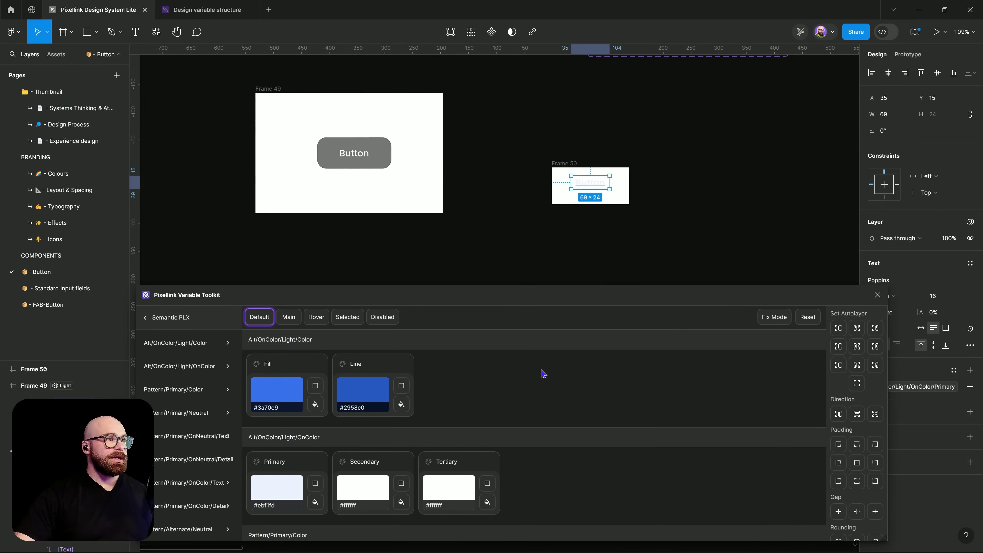
Step: Apply the Alt/OnColor/Light/Color Fill variable as Frame 50's fill and the Line variable as its stroke
left_click(544, 179)
left_click(559, 164)
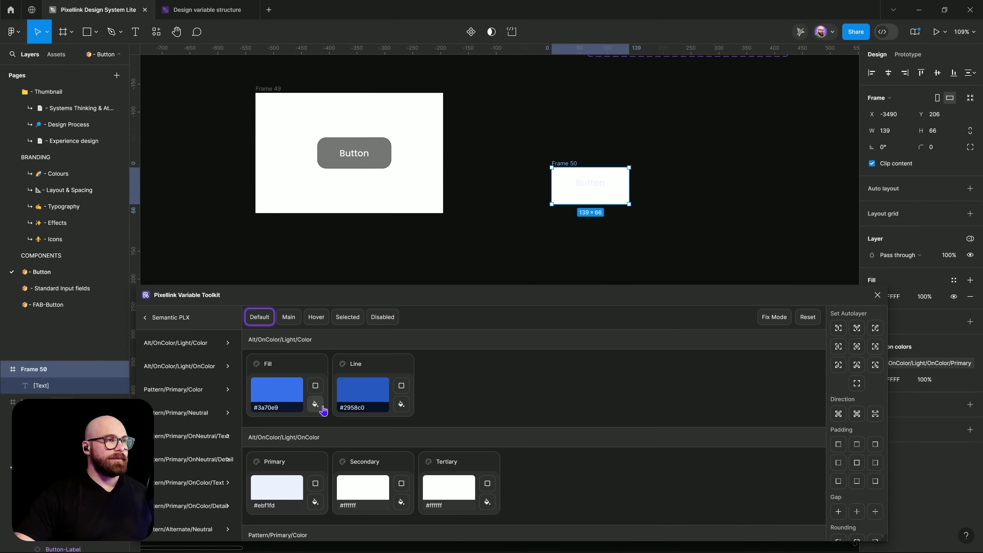
left_click(315, 404)
left_click(401, 385)
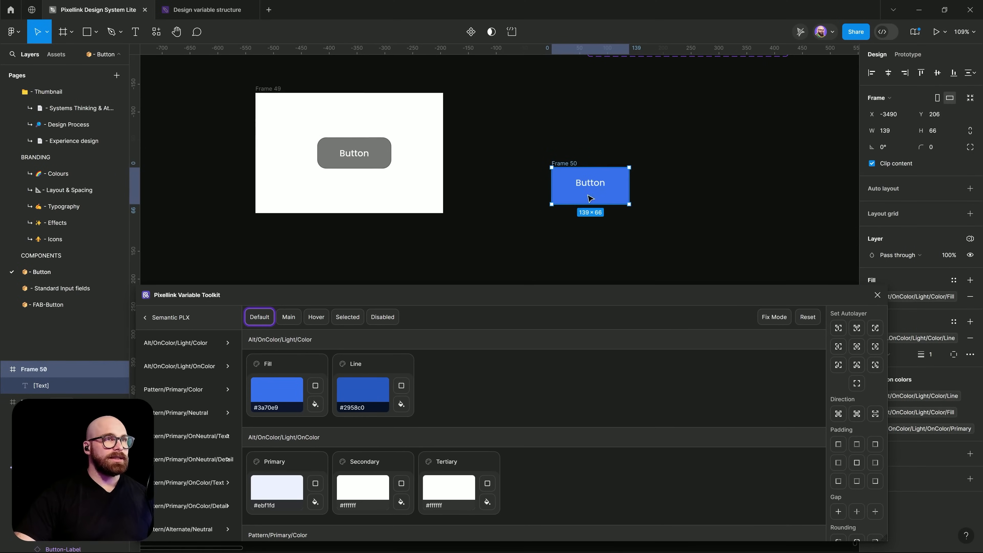
Step: Center the text label vertically in Frame 50 at Y 21 and reselect the frame
left_click(590, 184)
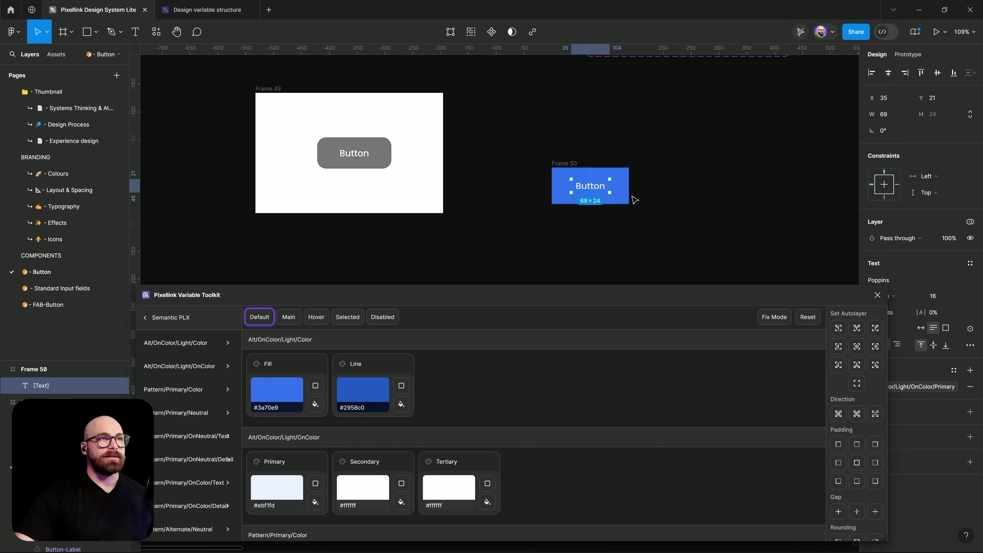
left_click(561, 151)
left_click(566, 163)
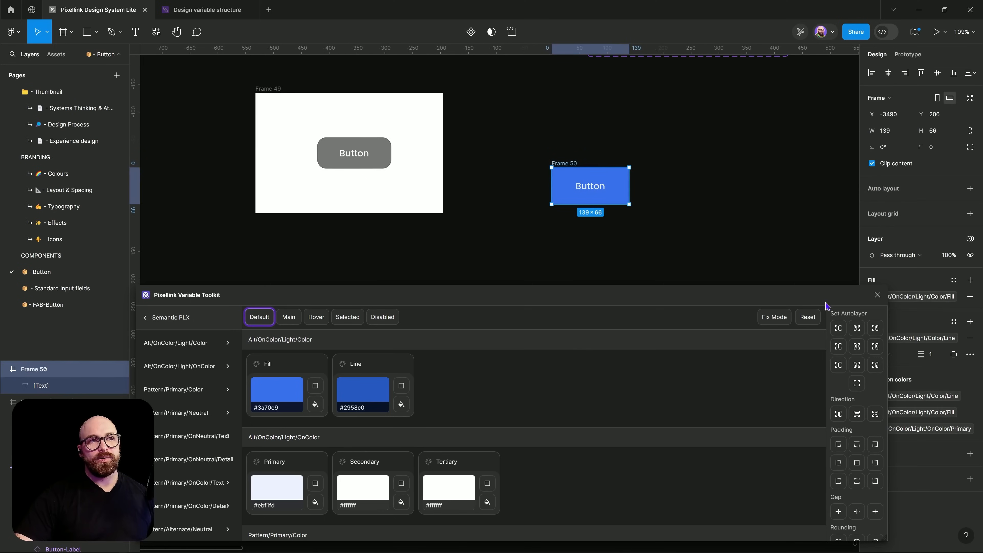
Step: Set Frame 50's Semantic PLX mode to Hover and switch it to Disabled, moving the plugin window clear of the layer settings
left_click_drag(825, 306, 732, 310)
left_click(970, 239)
mouse_move(907, 272)
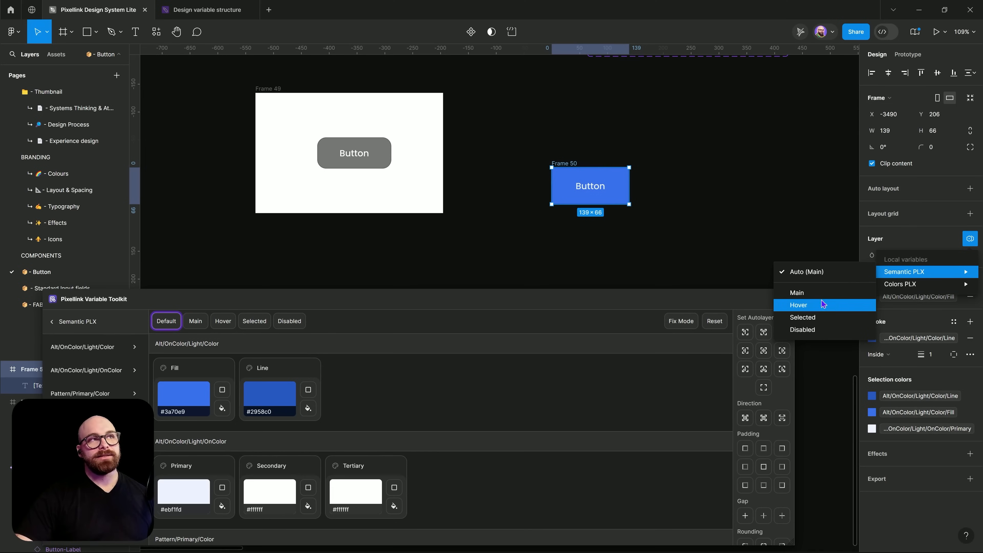
left_click(823, 305)
left_click(925, 274)
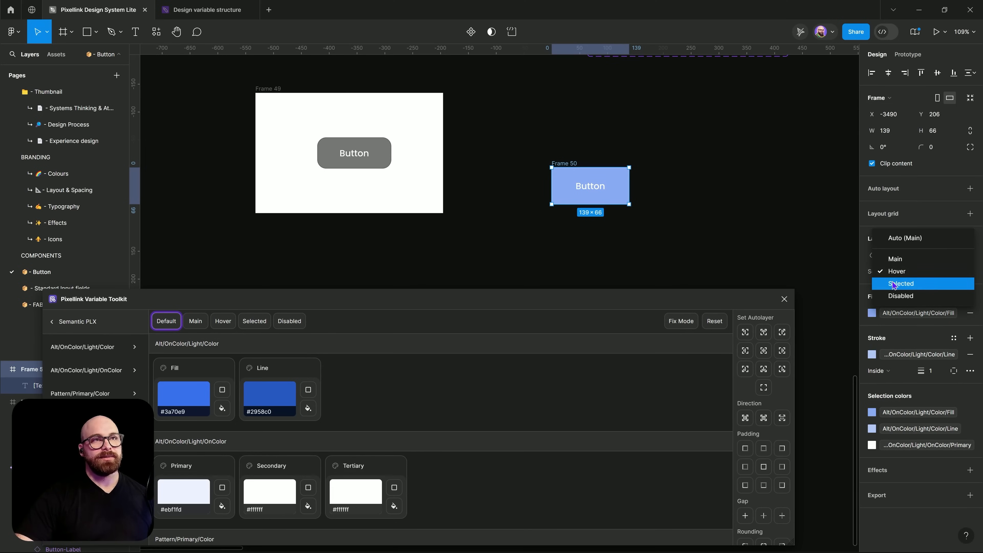
left_click(900, 295)
left_click(637, 215)
left_click(565, 185)
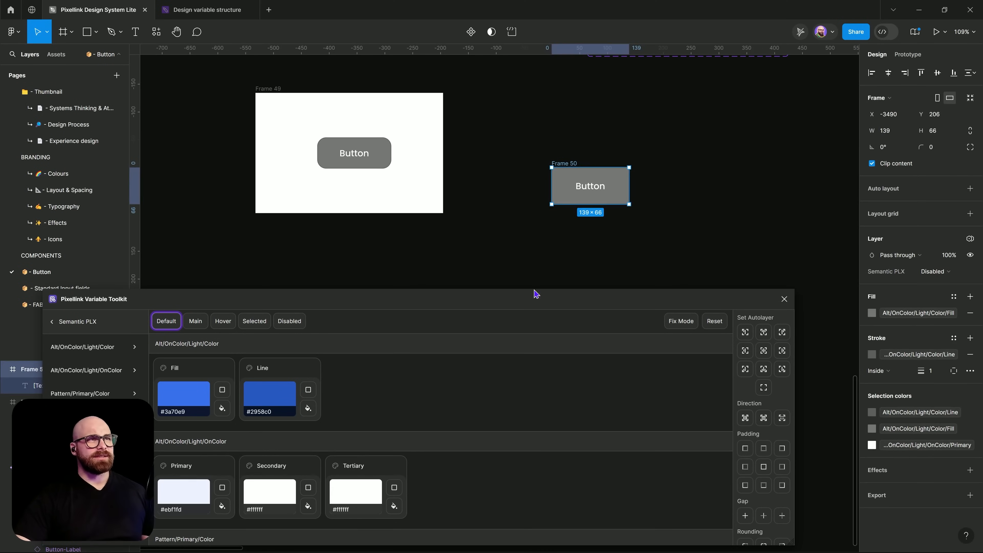
left_click_drag(536, 294, 618, 280)
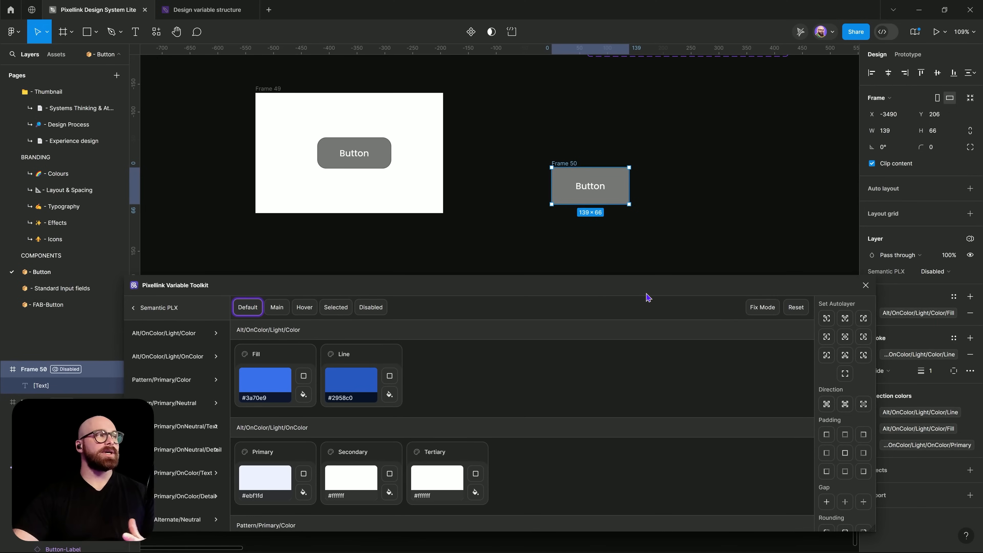